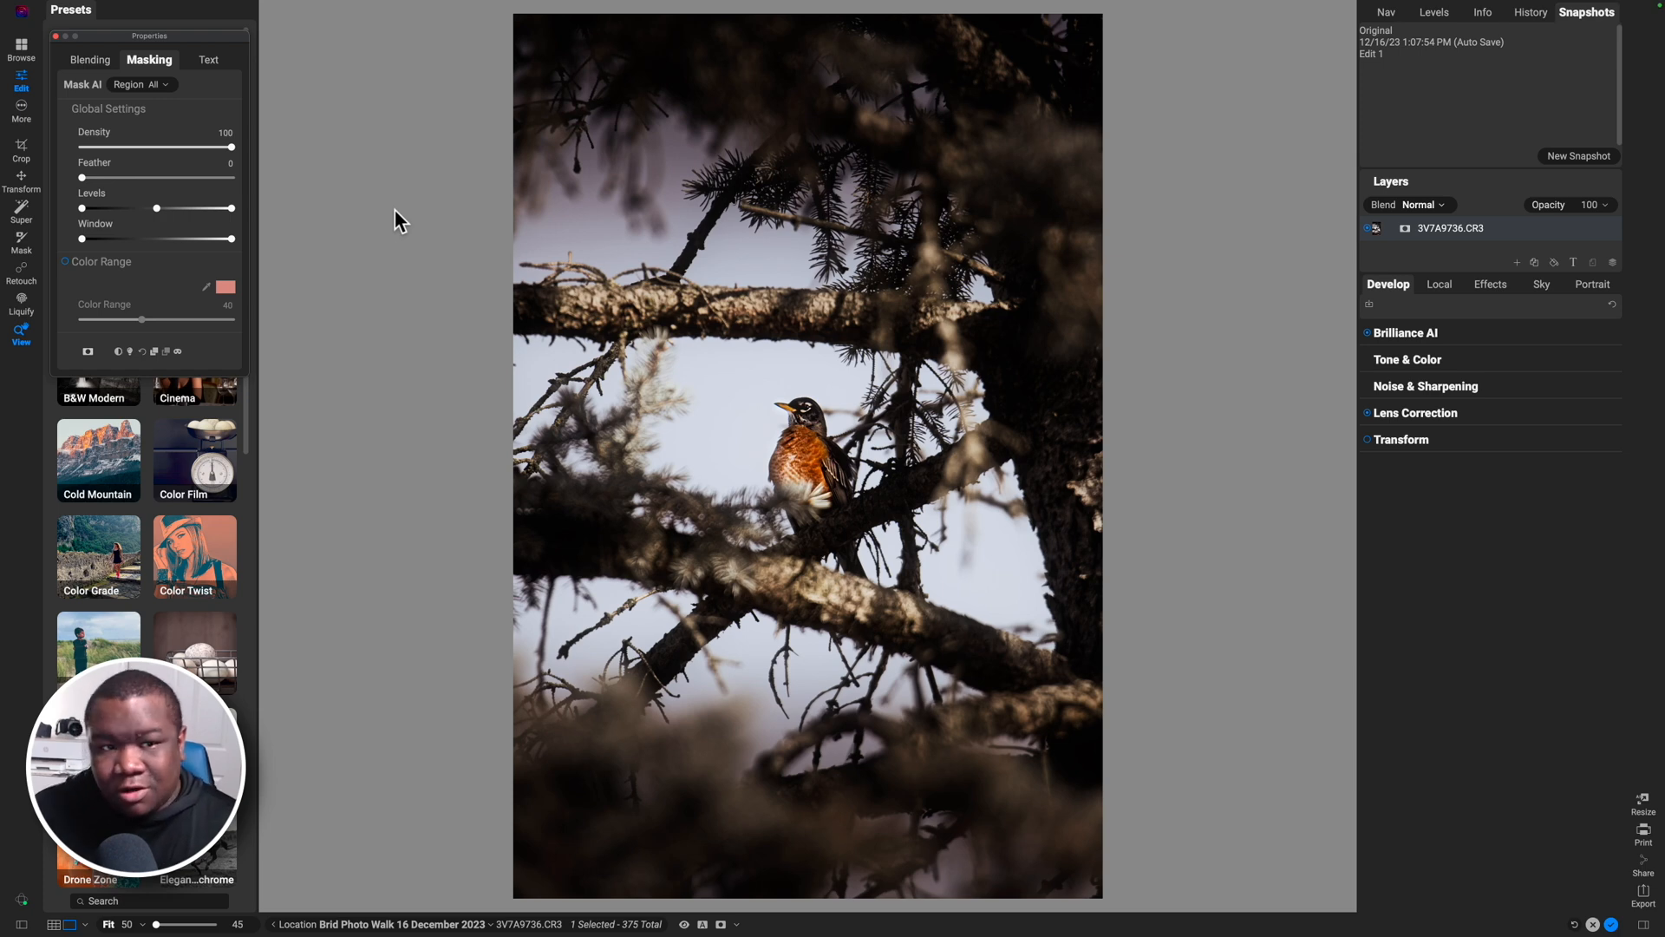
Step: Compare the finished edit of the bird photo with its unedited version and show its effect filters
left_click(401, 211)
key("p")
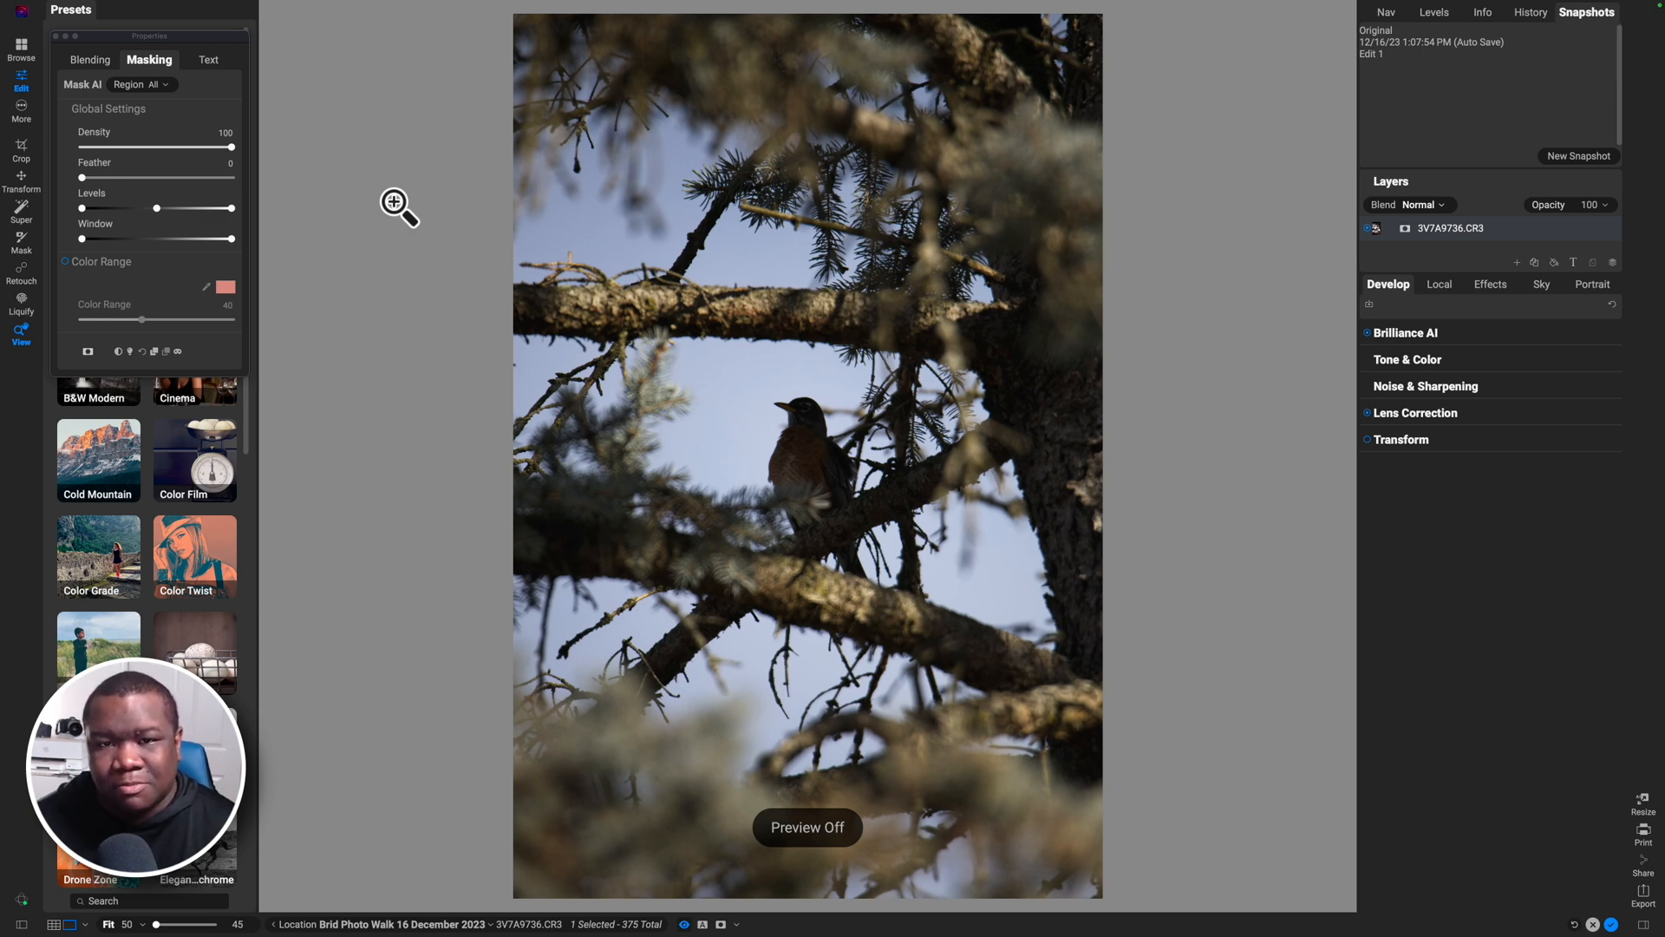
key("p")
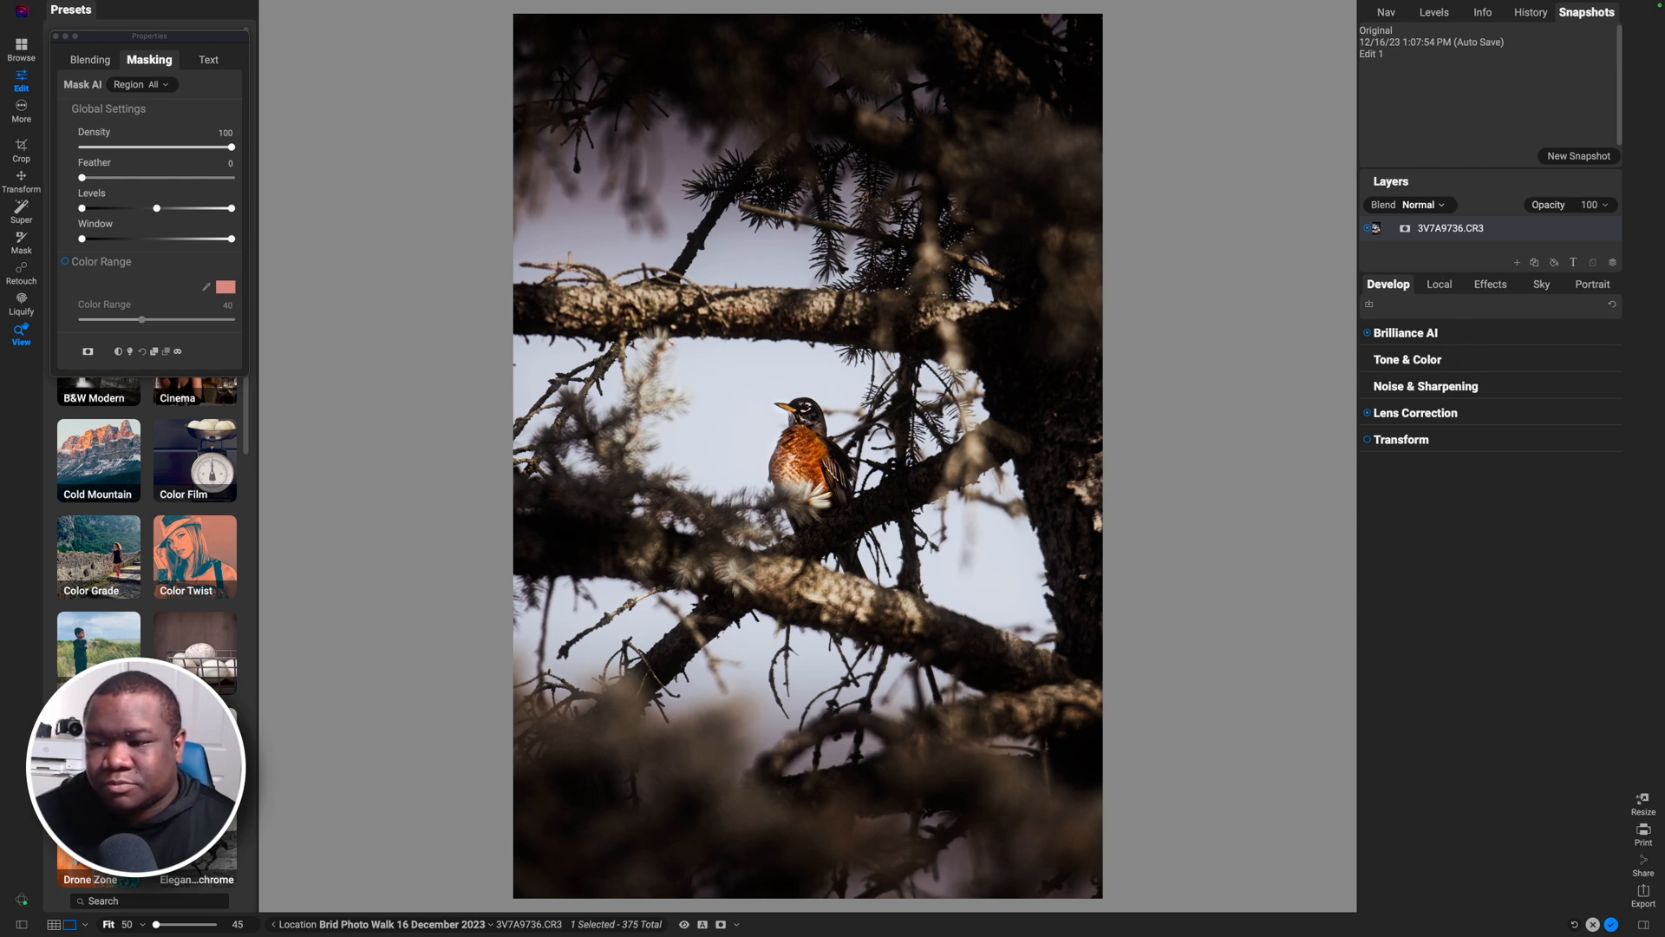
left_click(1440, 282)
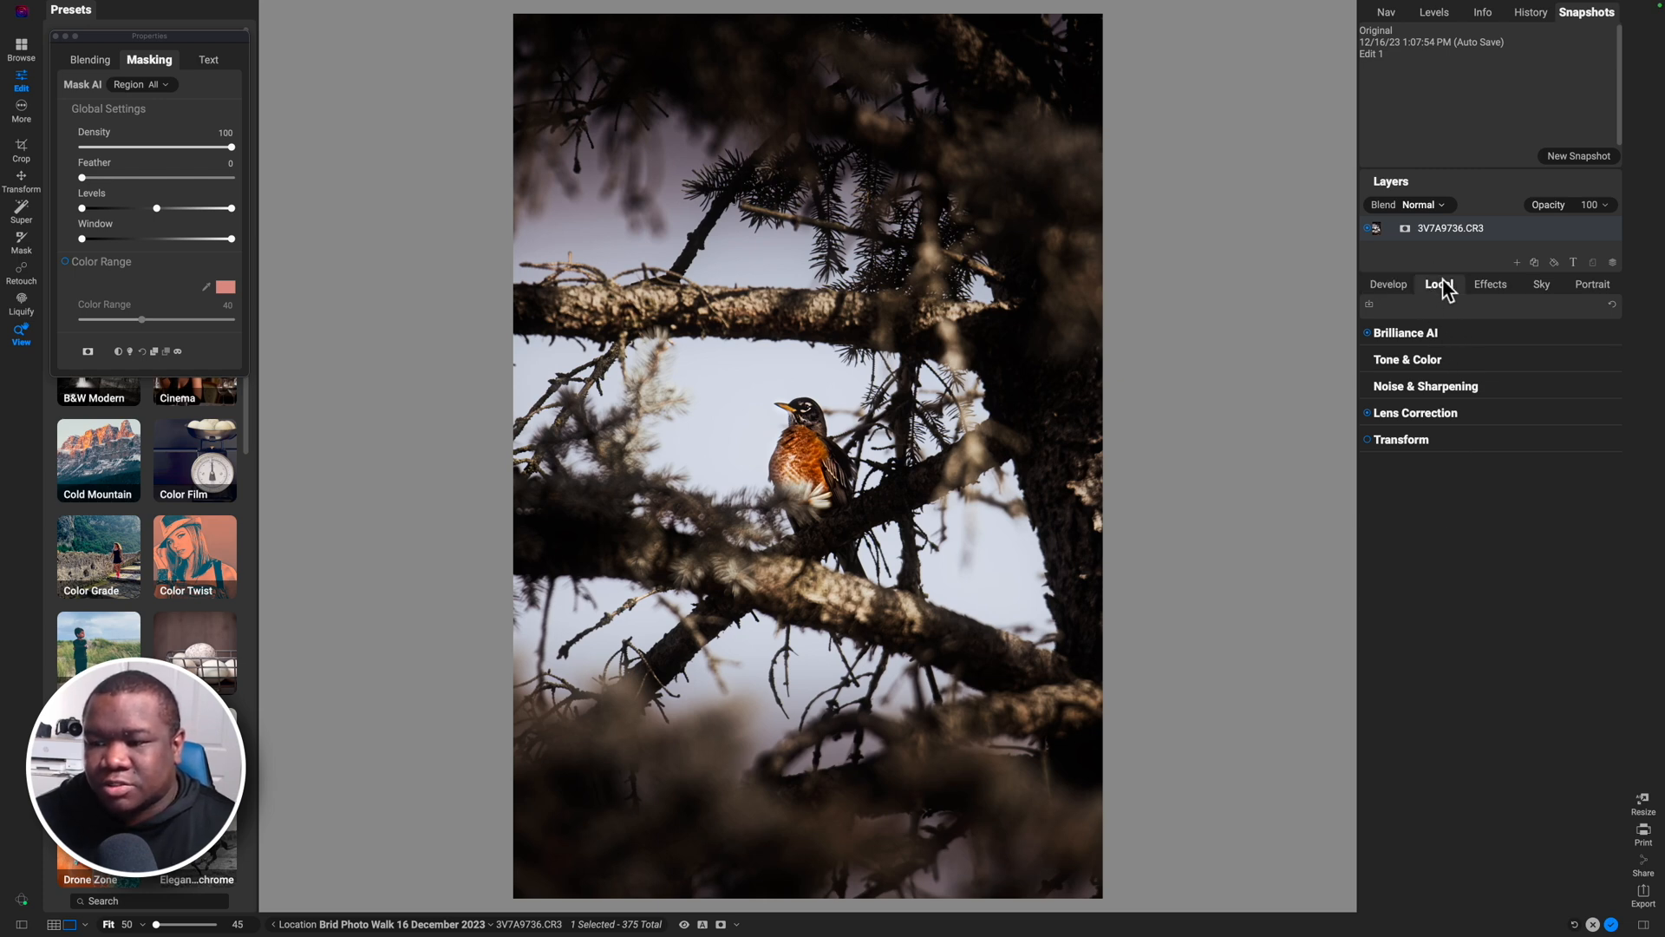
left_click(1491, 286)
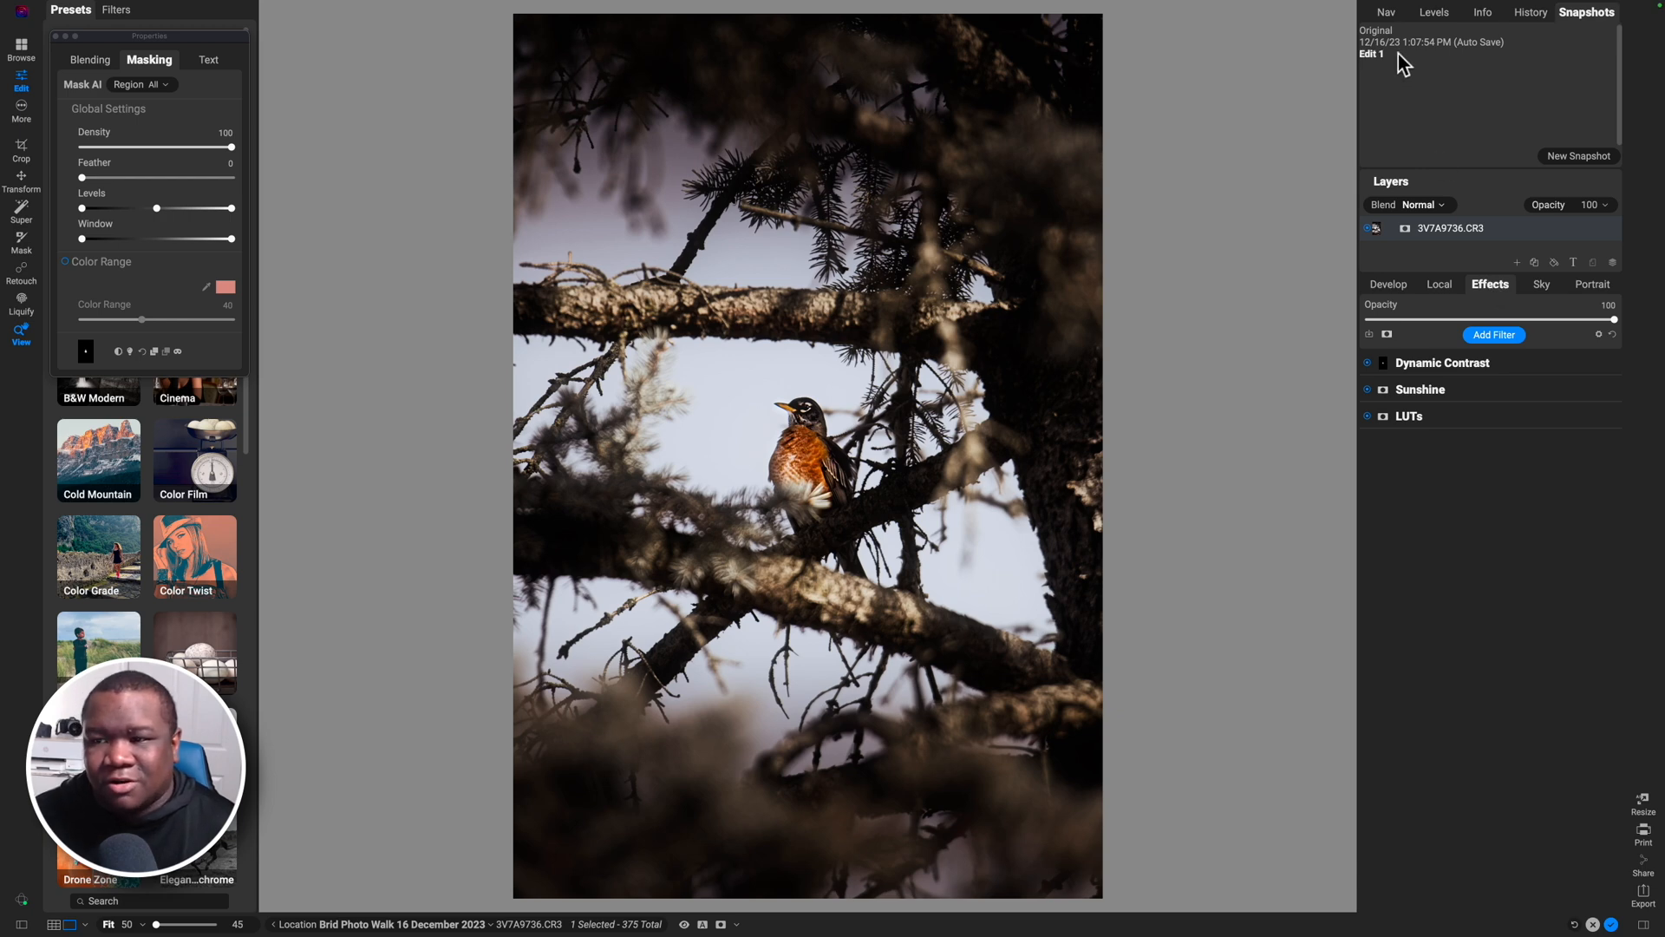
Step: Restore the Original snapshot of the photo and enable Brilliance AI among its Develop adjustments
left_click(1375, 33)
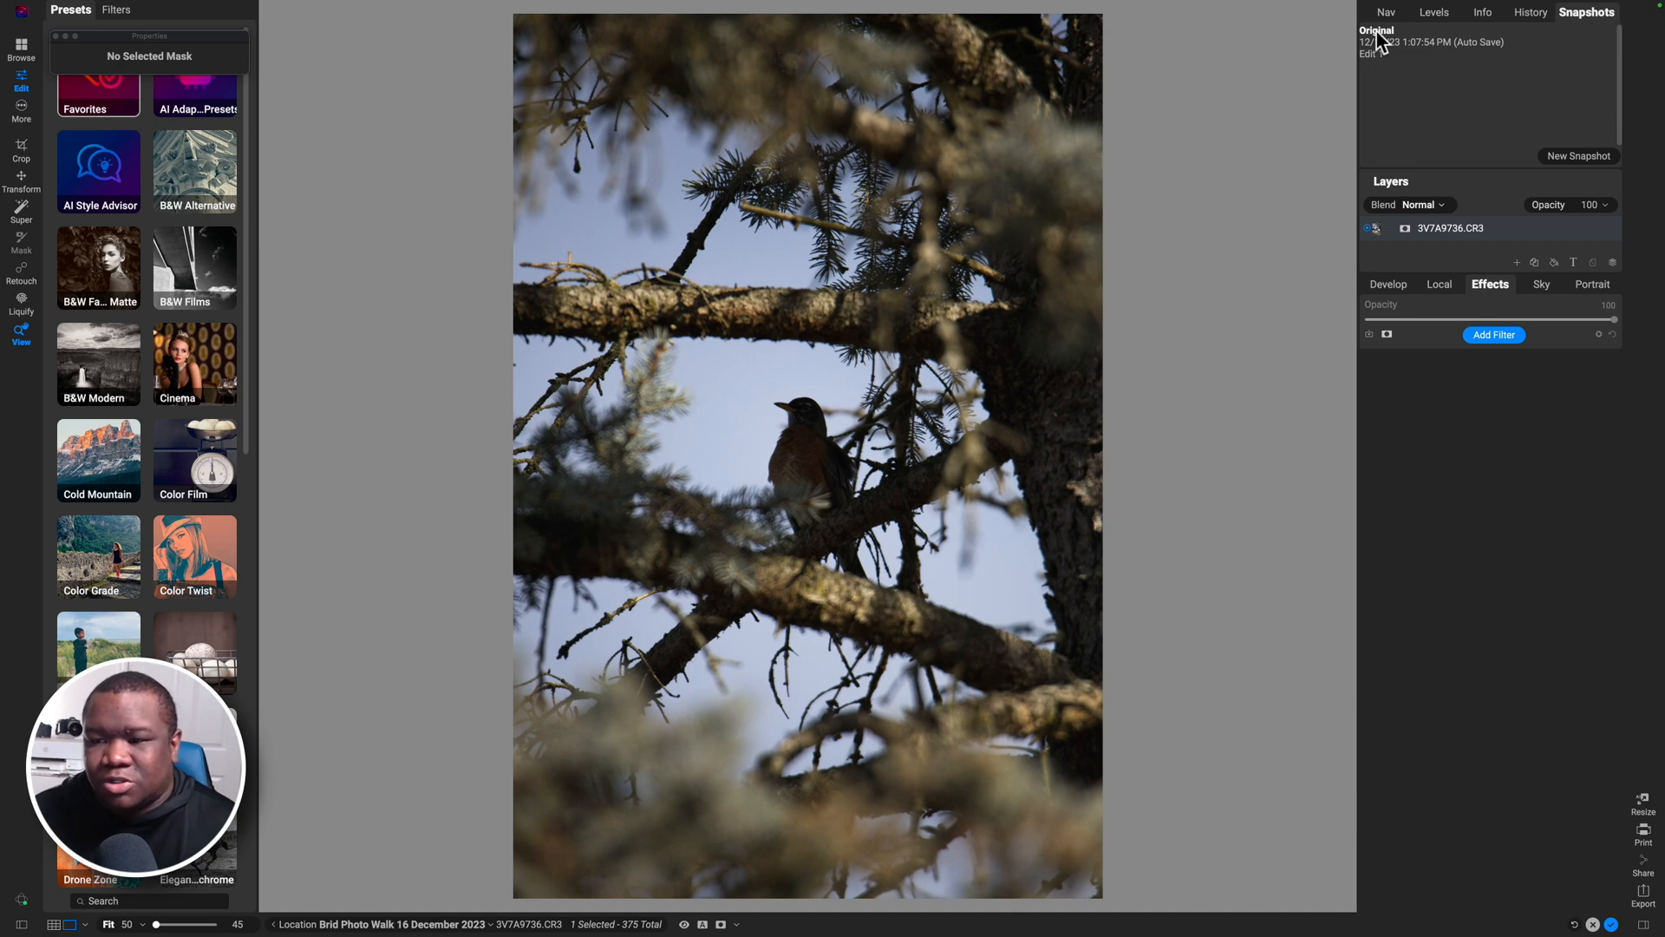
left_click(1380, 287)
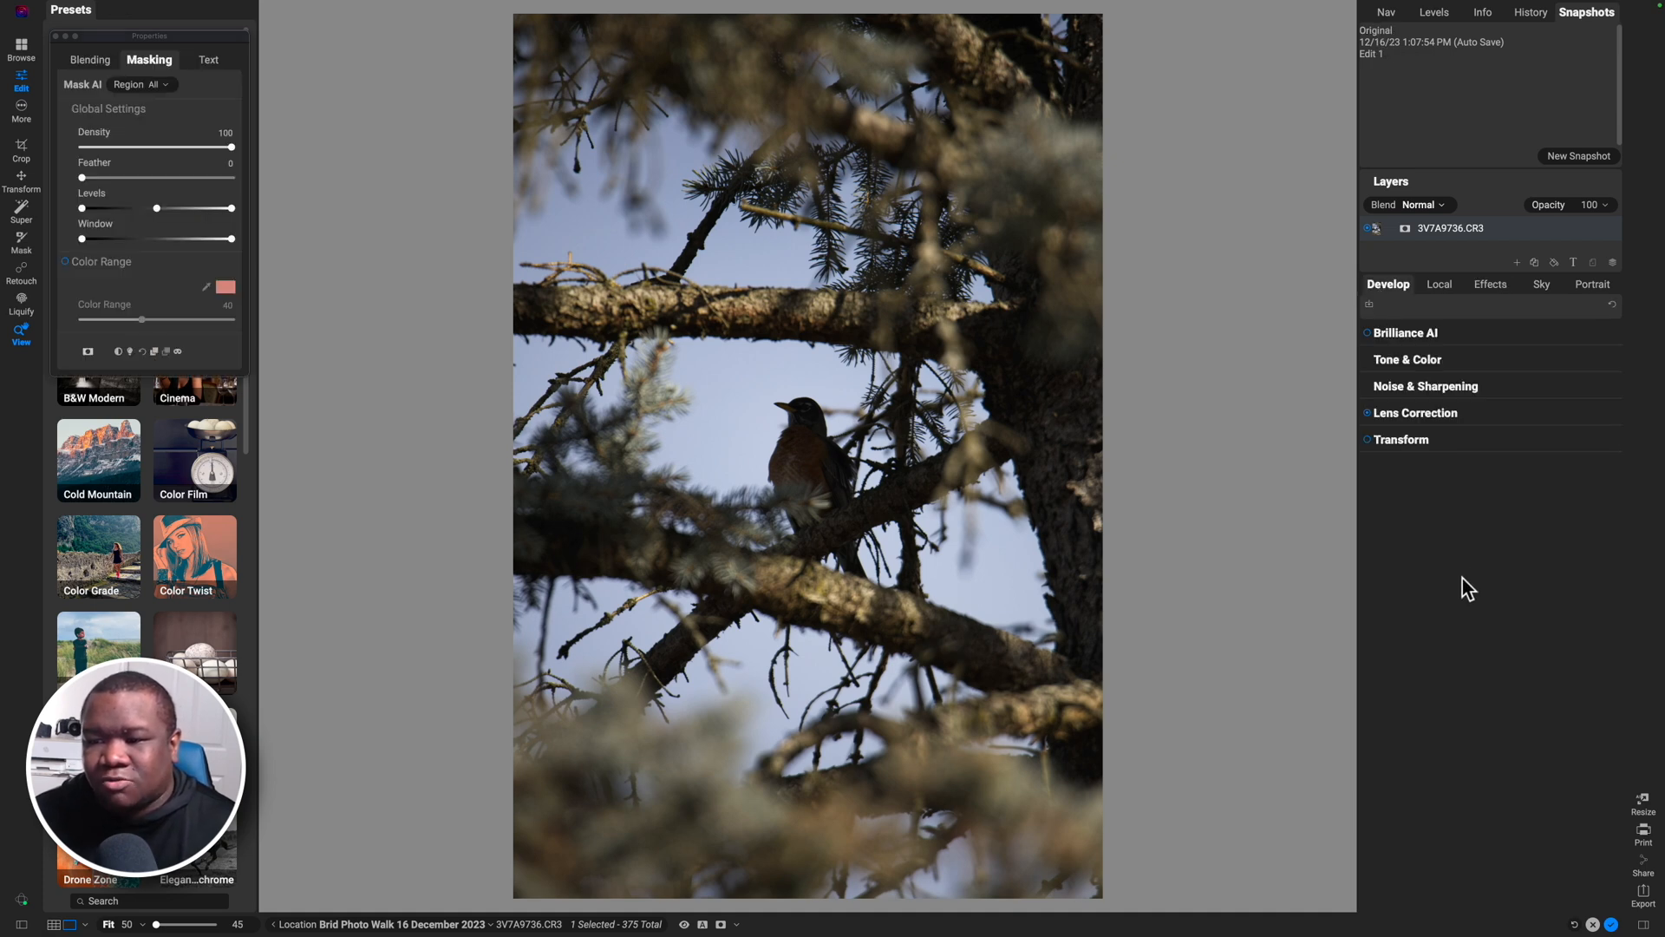
left_click(1367, 334)
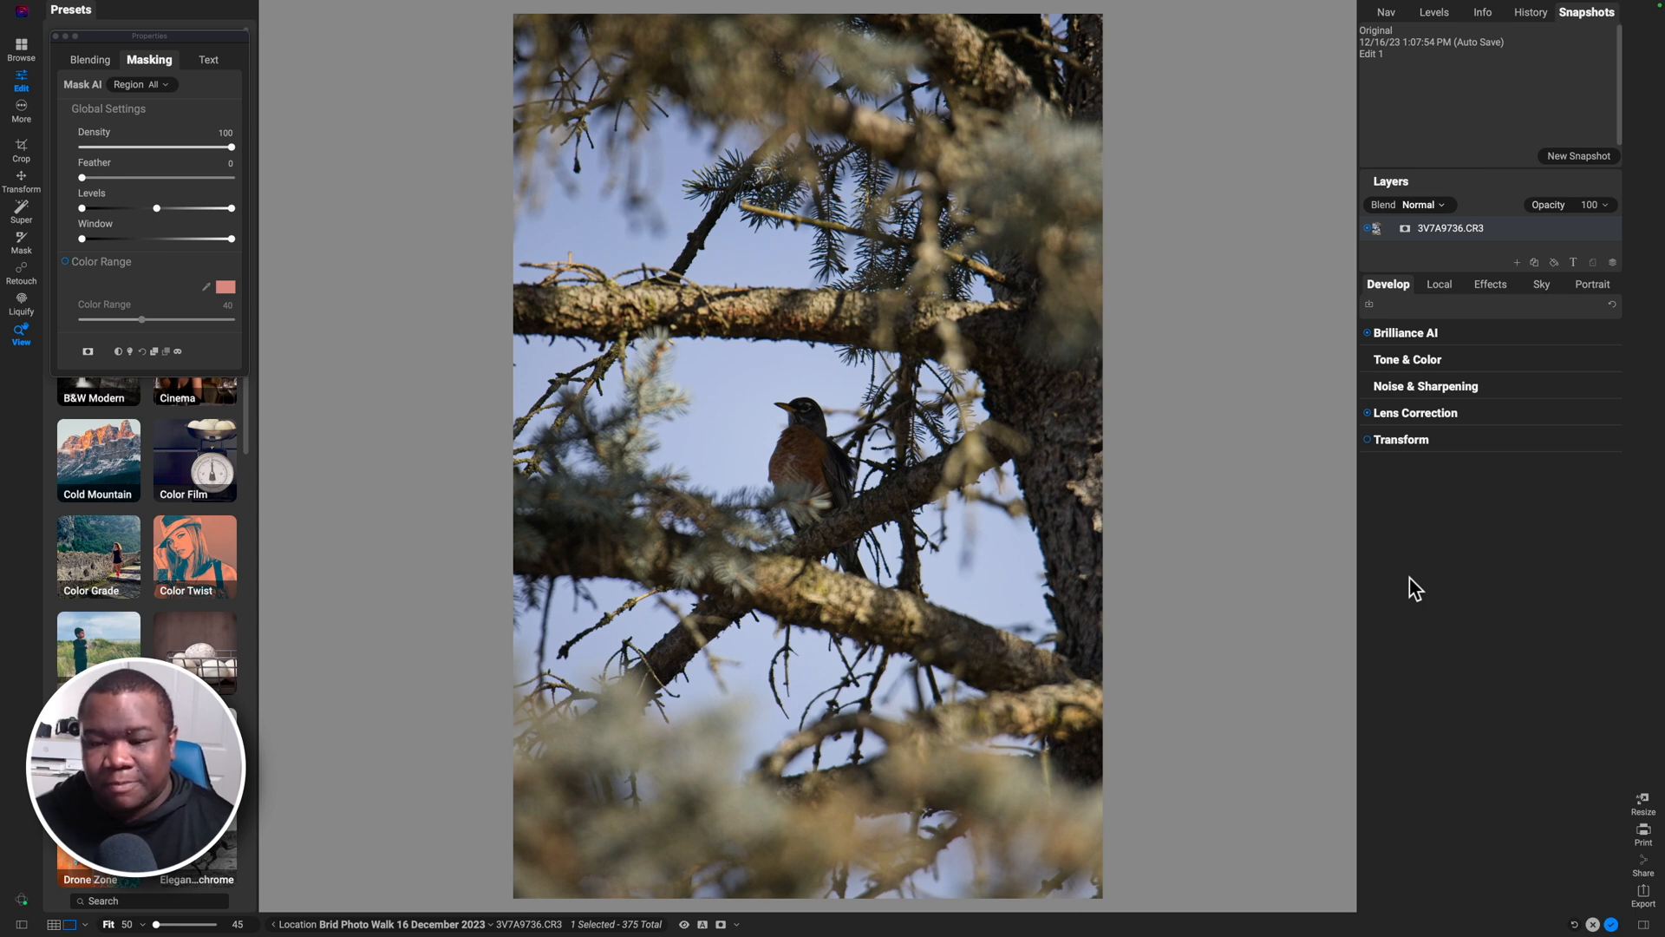
Step: Compare the photo repeatedly with and without the Brilliance AI correction, leaving the preview on
key("super+p")
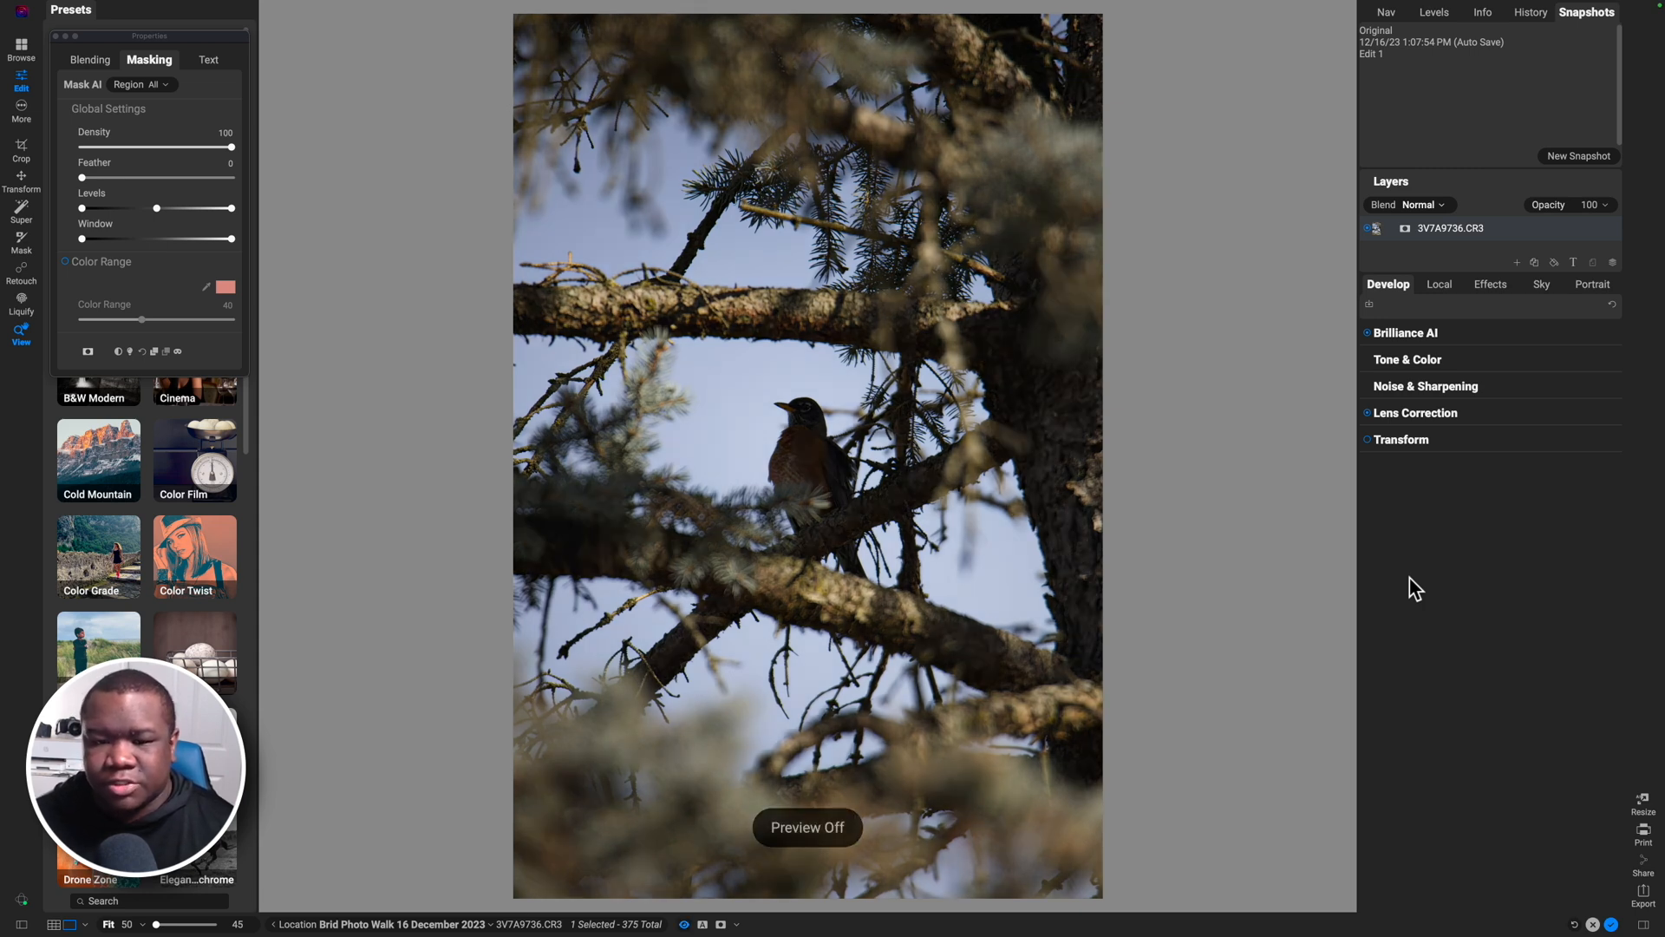
key("super+p")
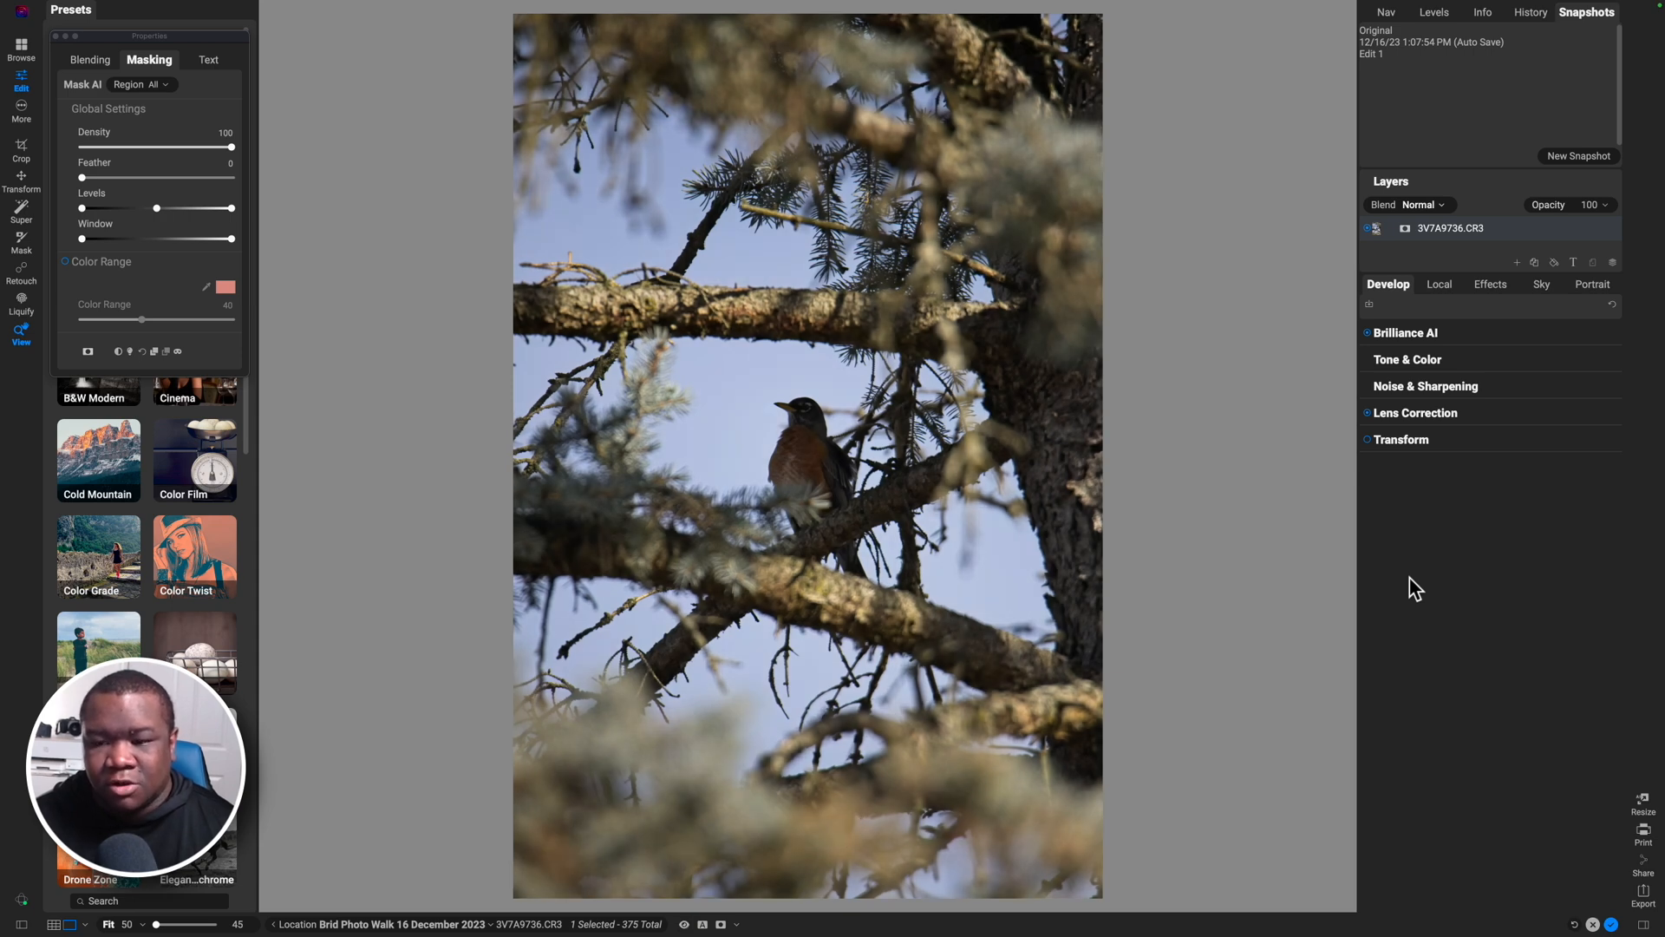
key("super+p")
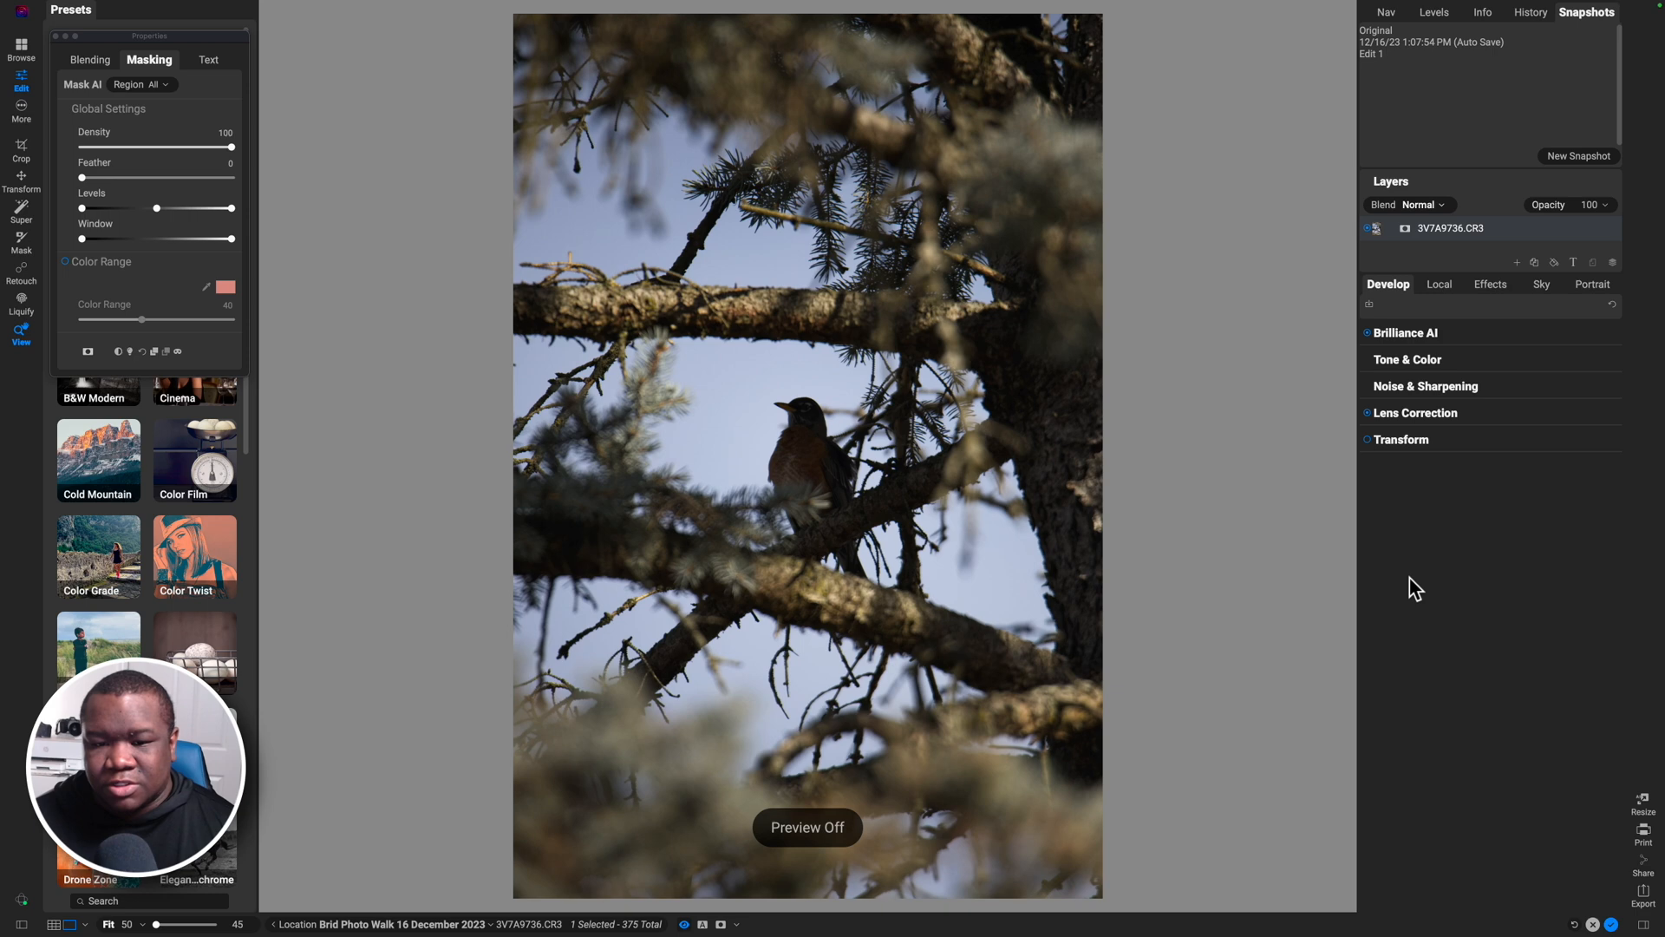
key("super+p")
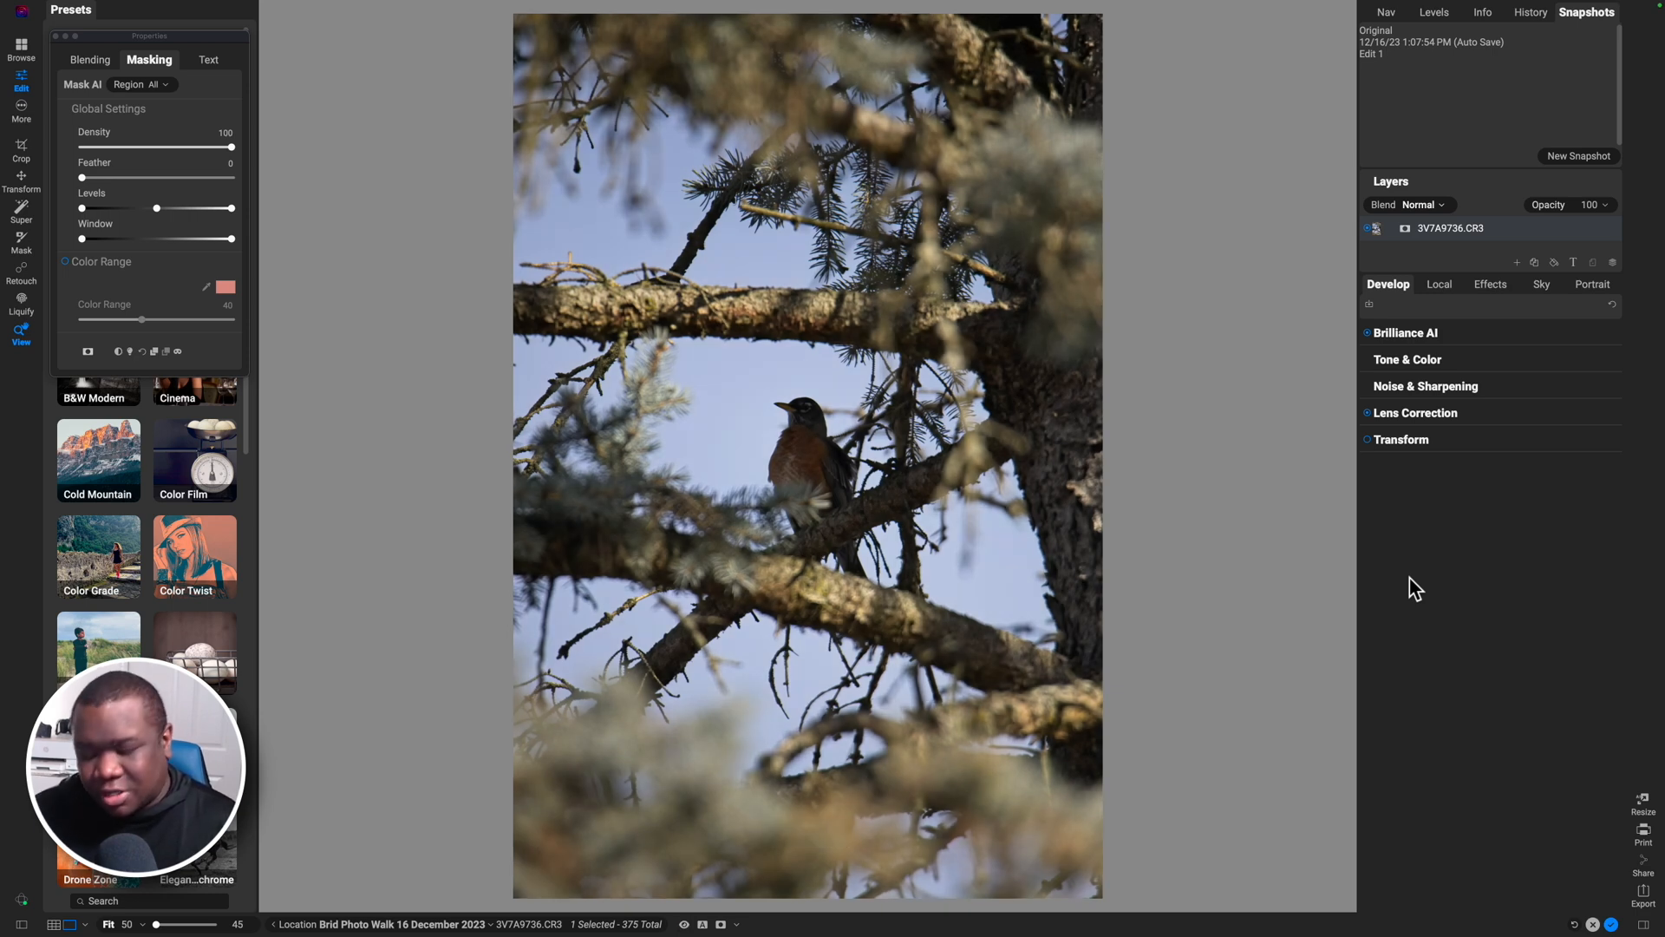
key("super+p")
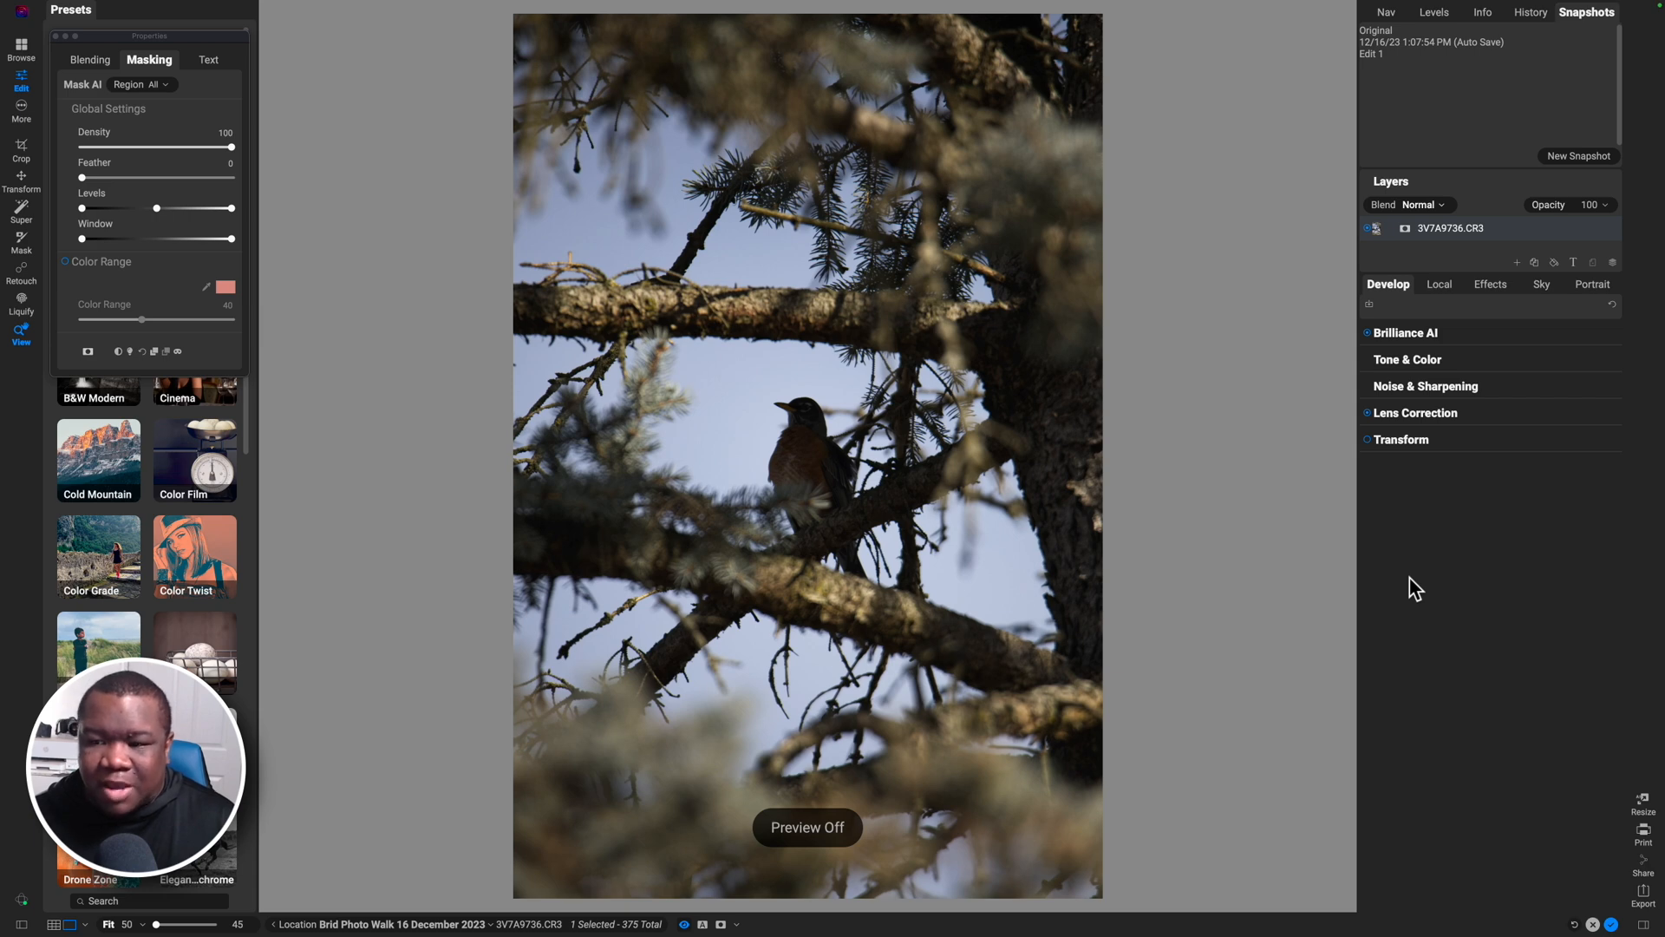
key("p")
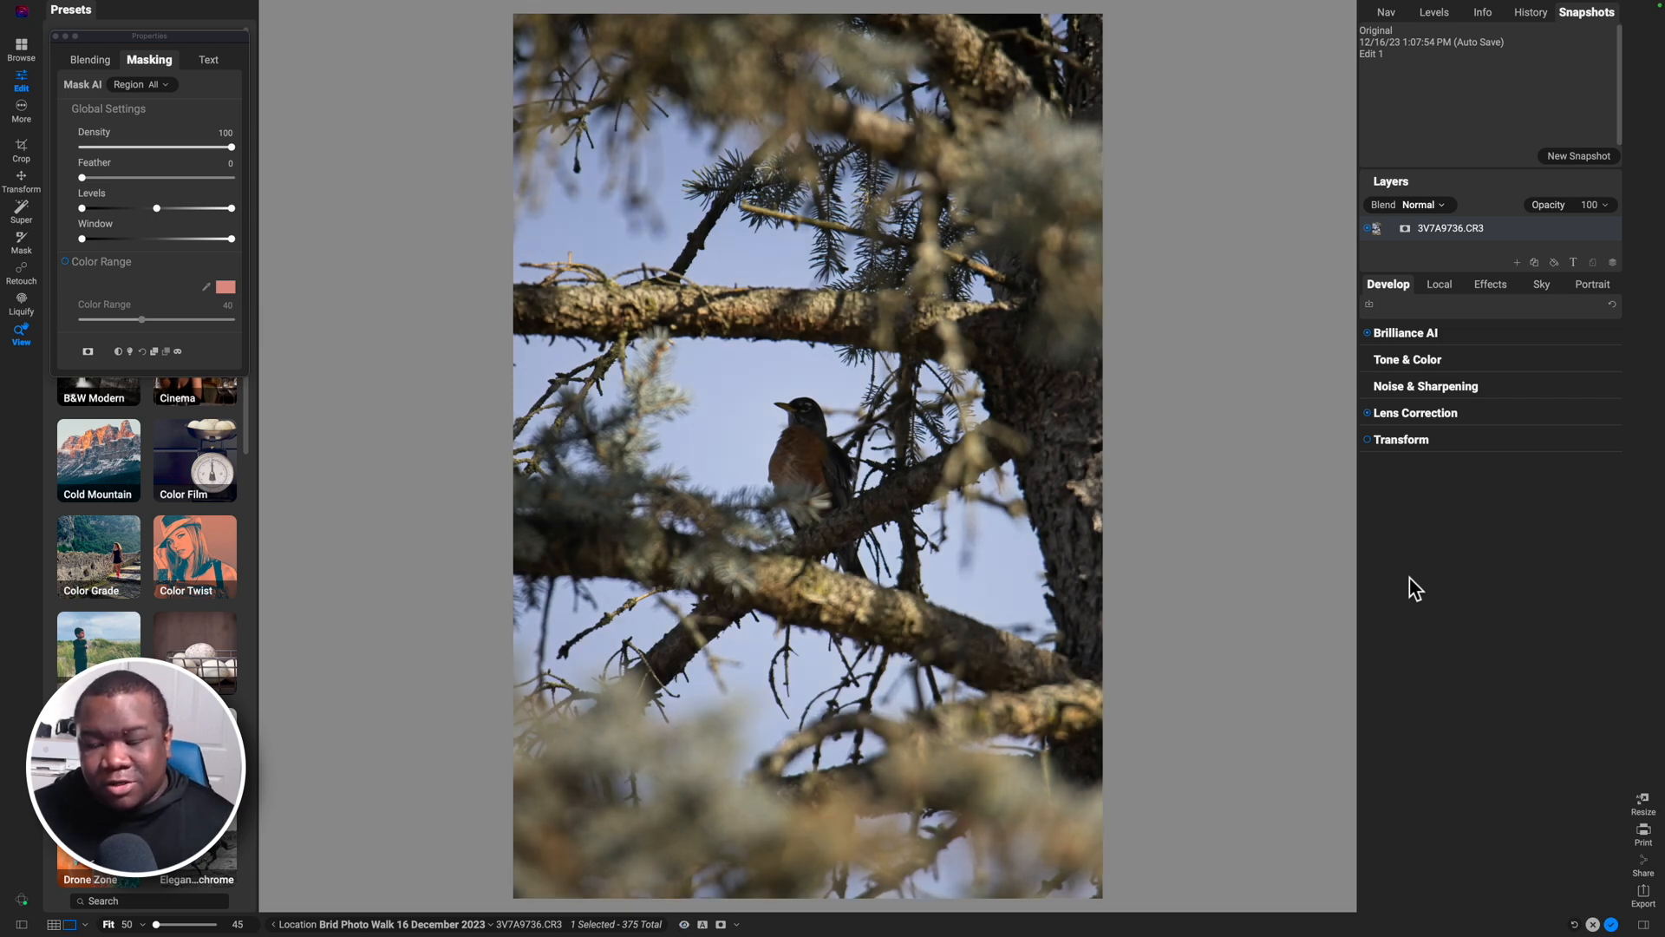
Step: Add a local adjustment with a Reflected Gradient mask centred on the bird and move its lower edge slightly outward
left_click(1435, 288)
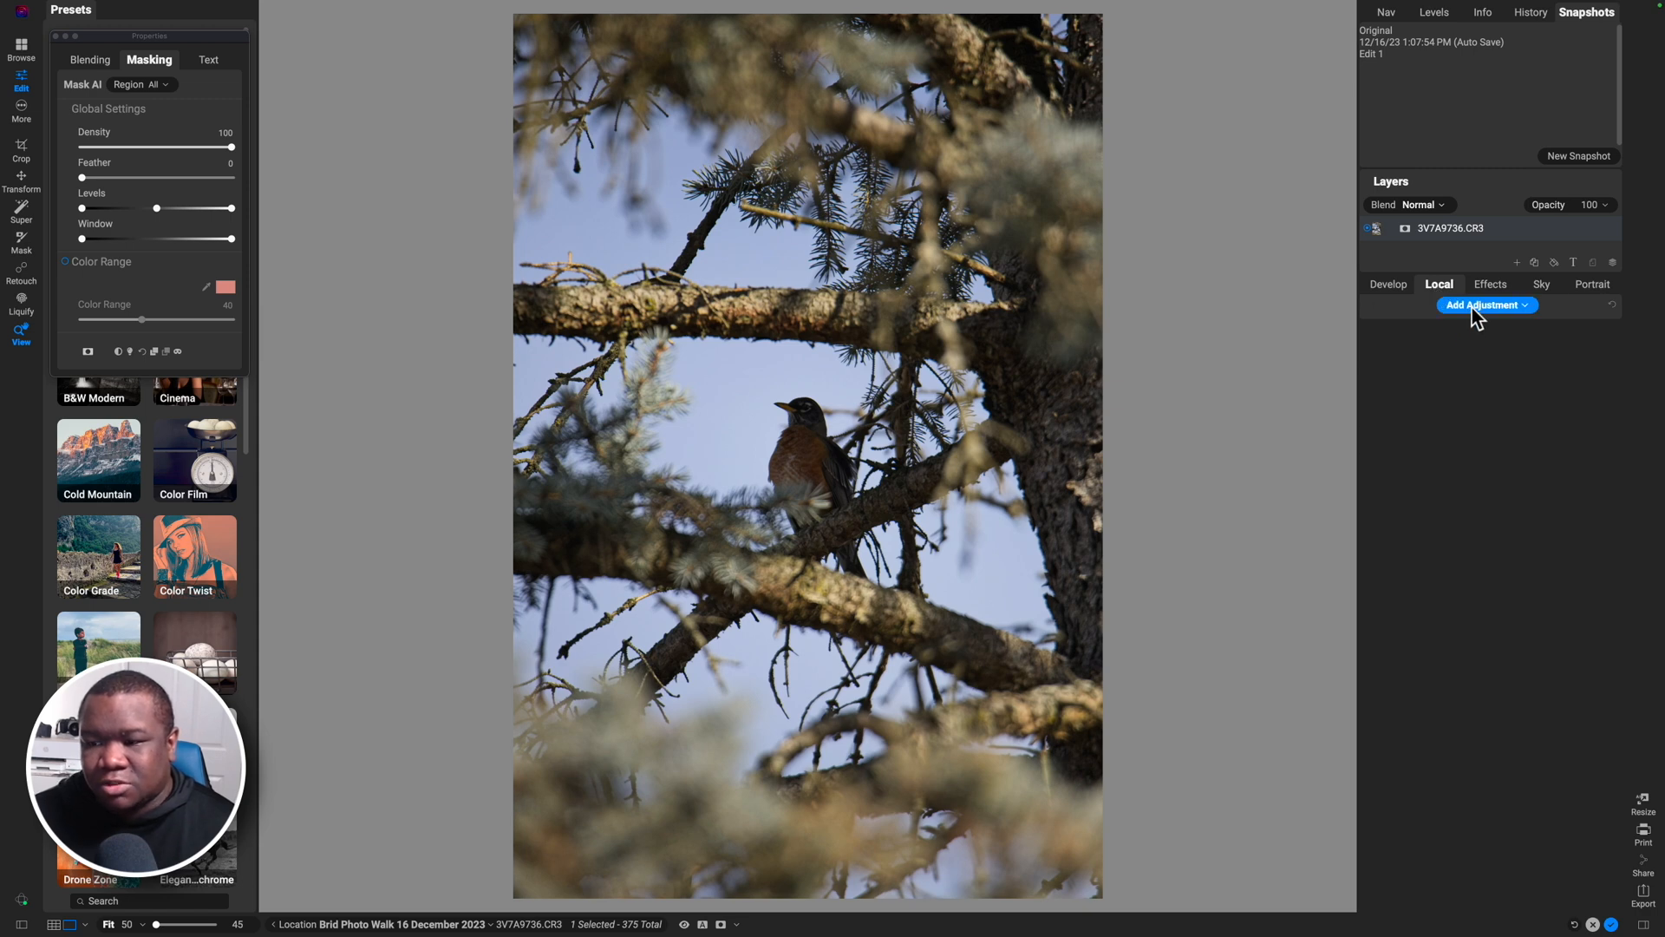
left_click(1470, 306)
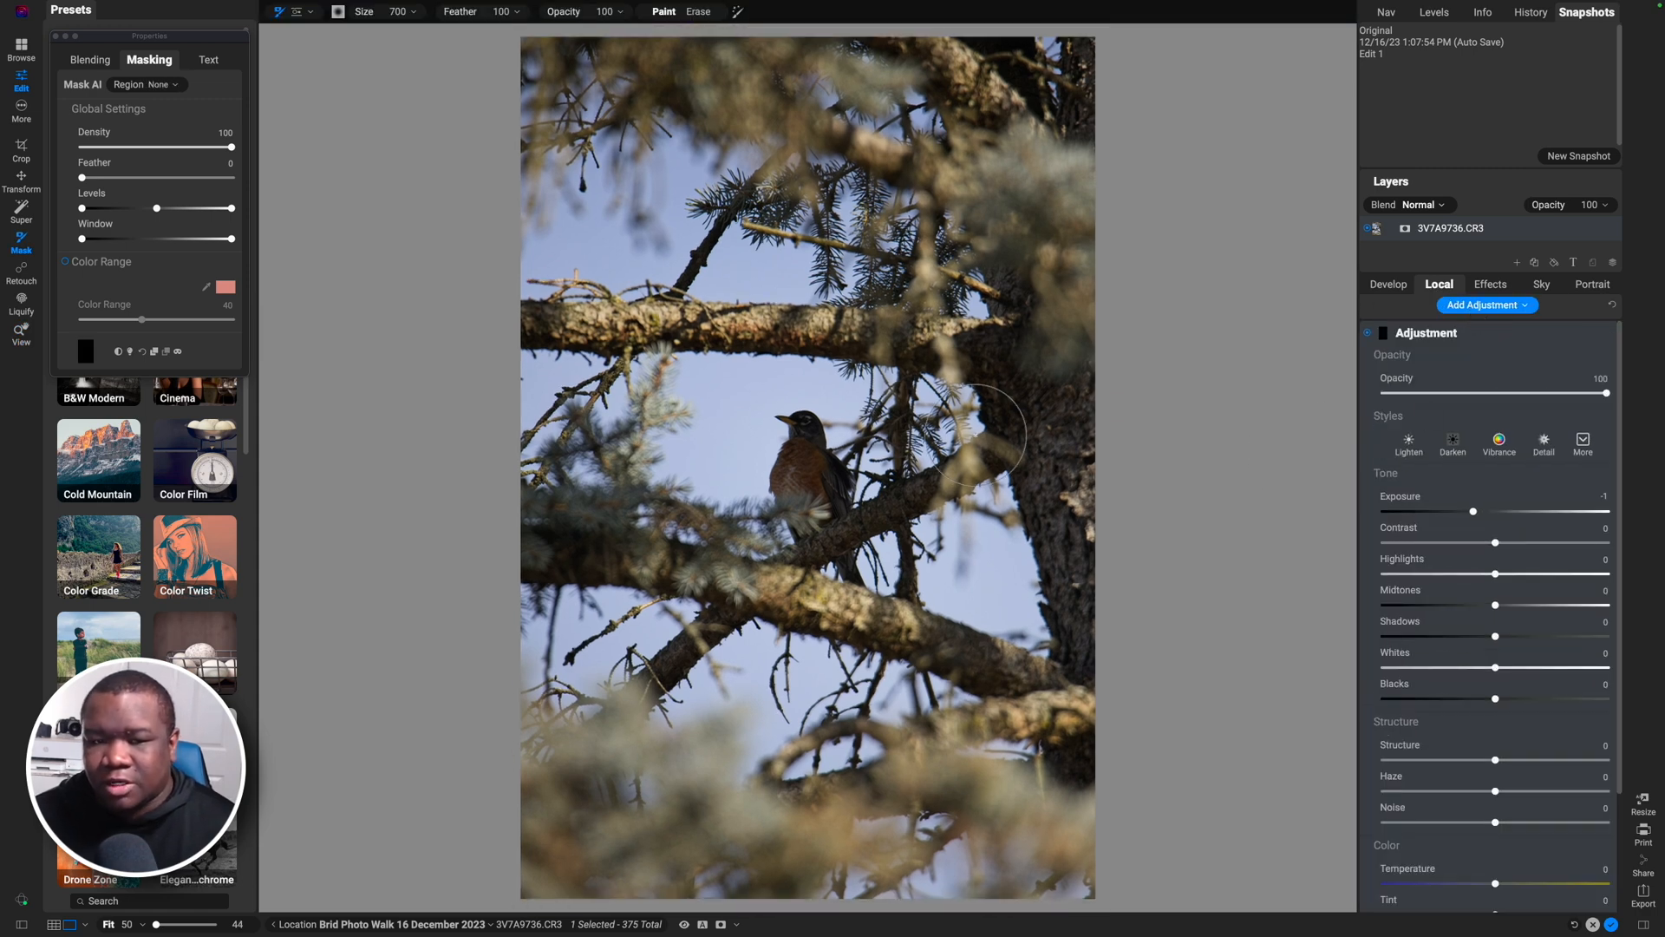
left_click(299, 14)
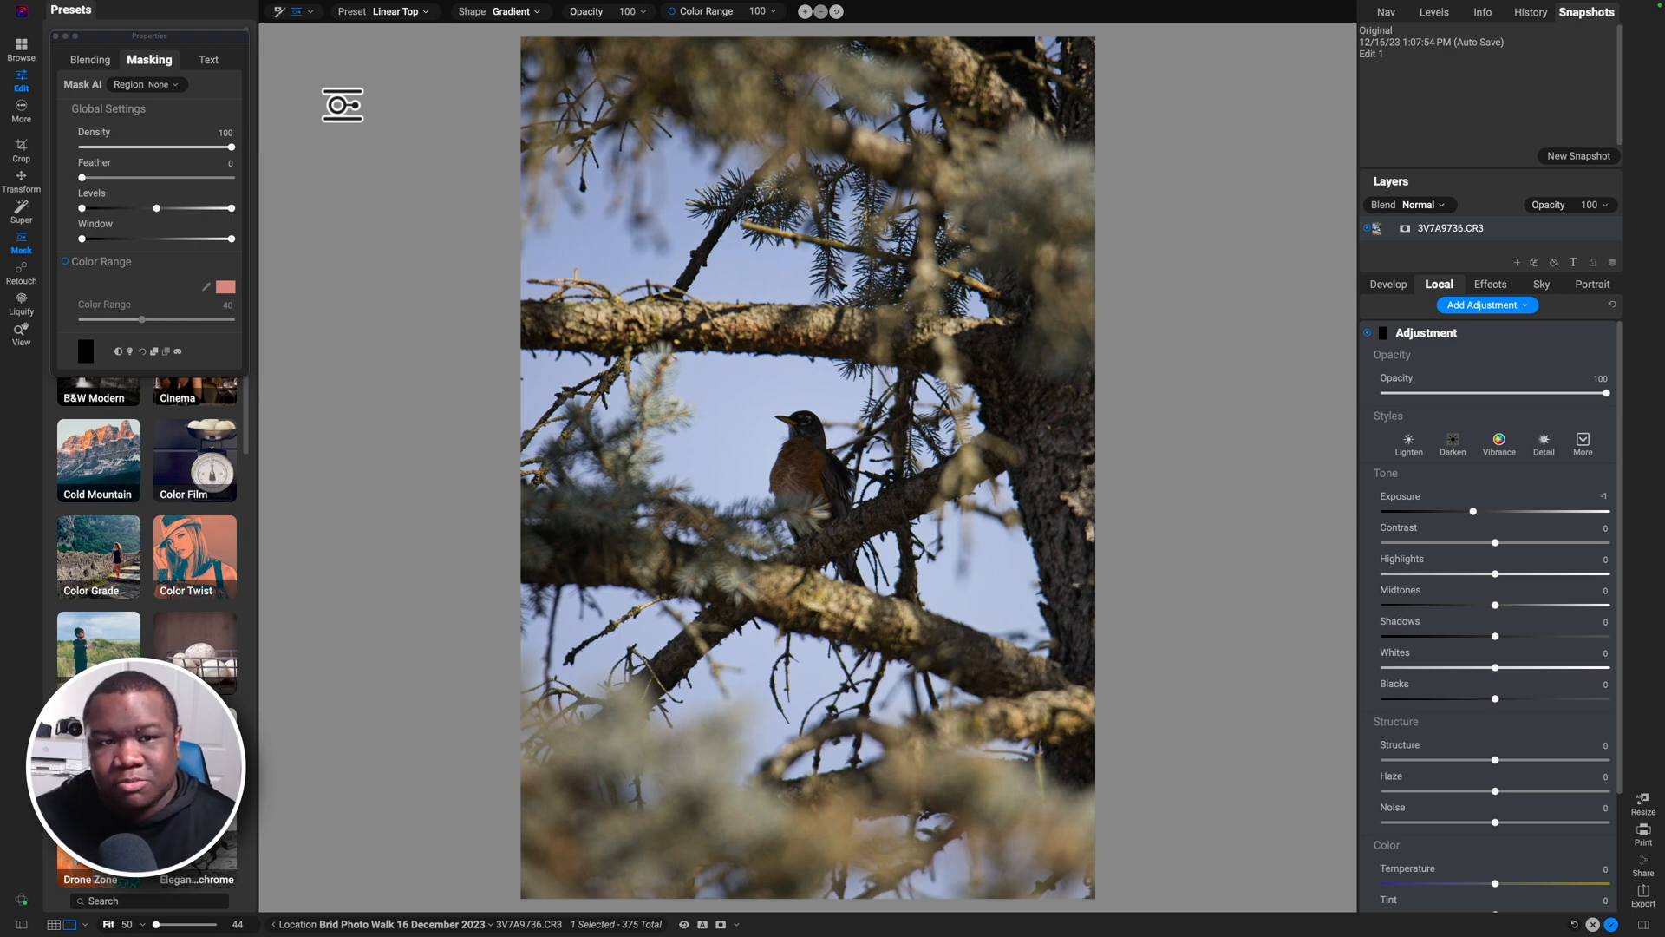
left_click(516, 12)
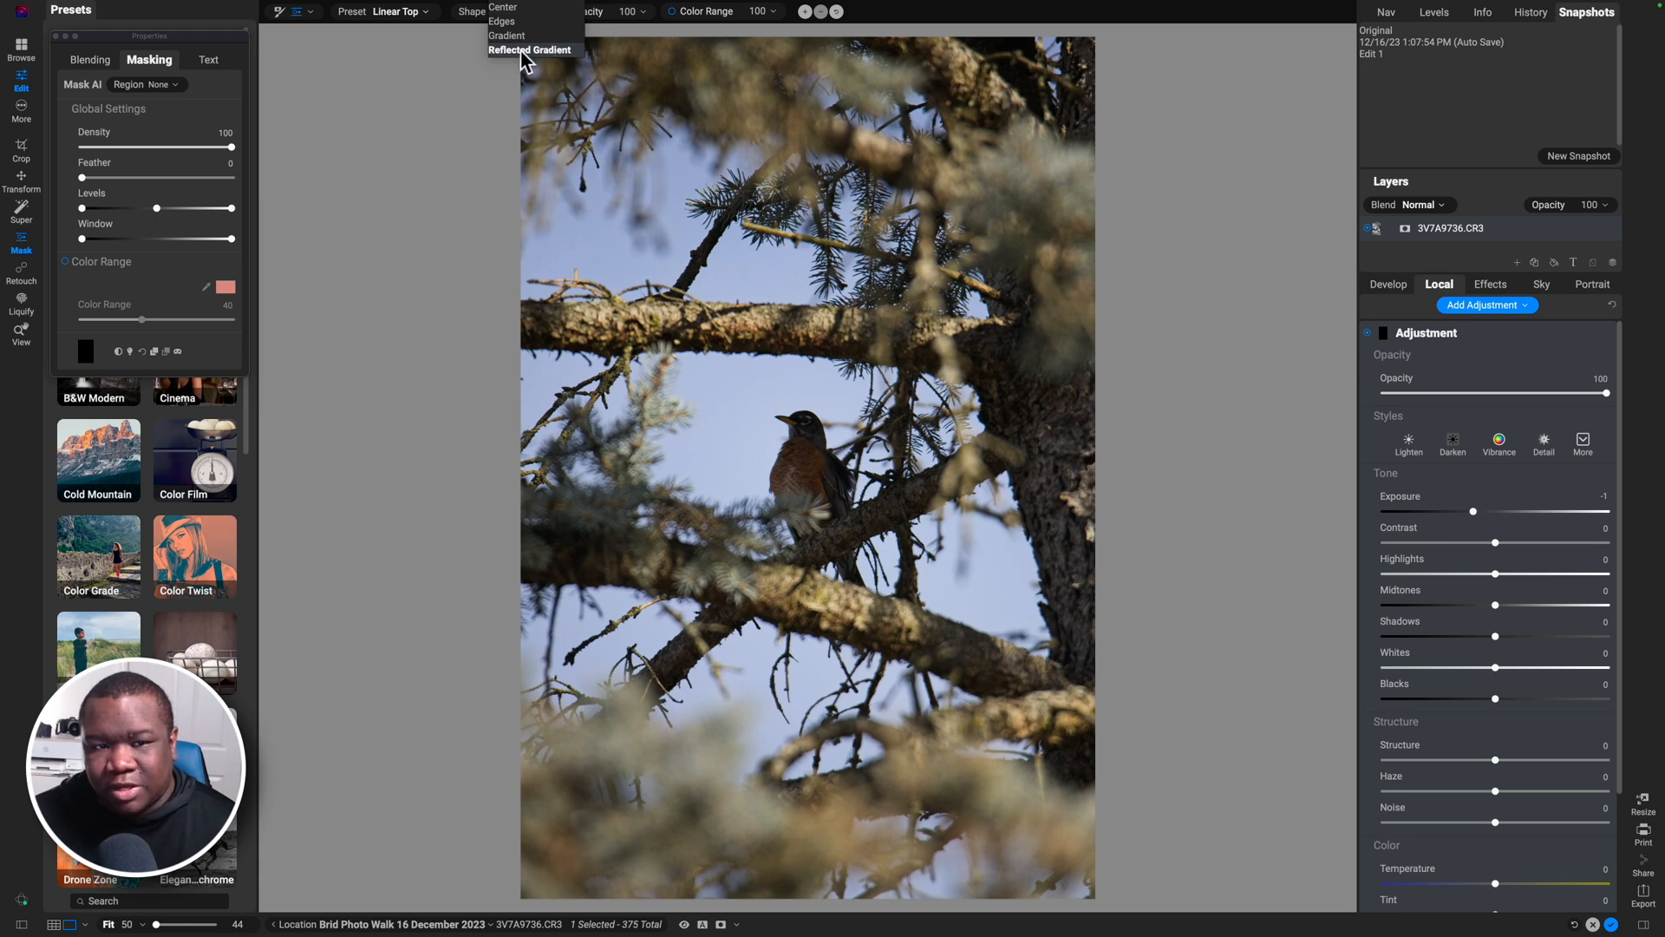
left_click(526, 50)
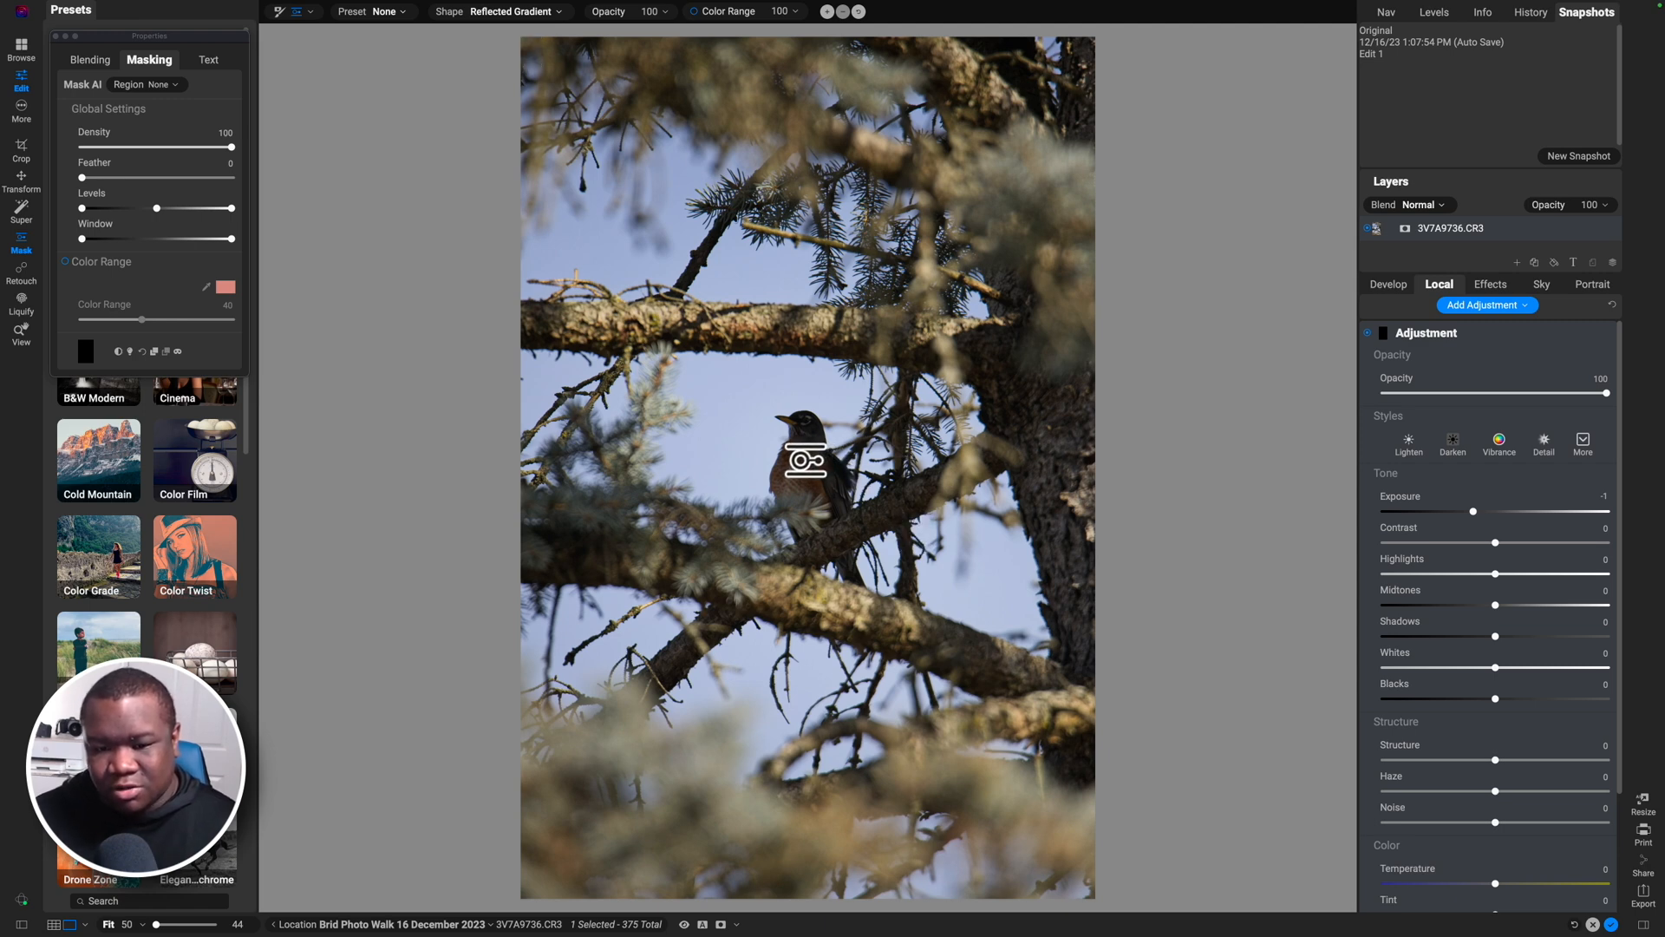
left_click(806, 460)
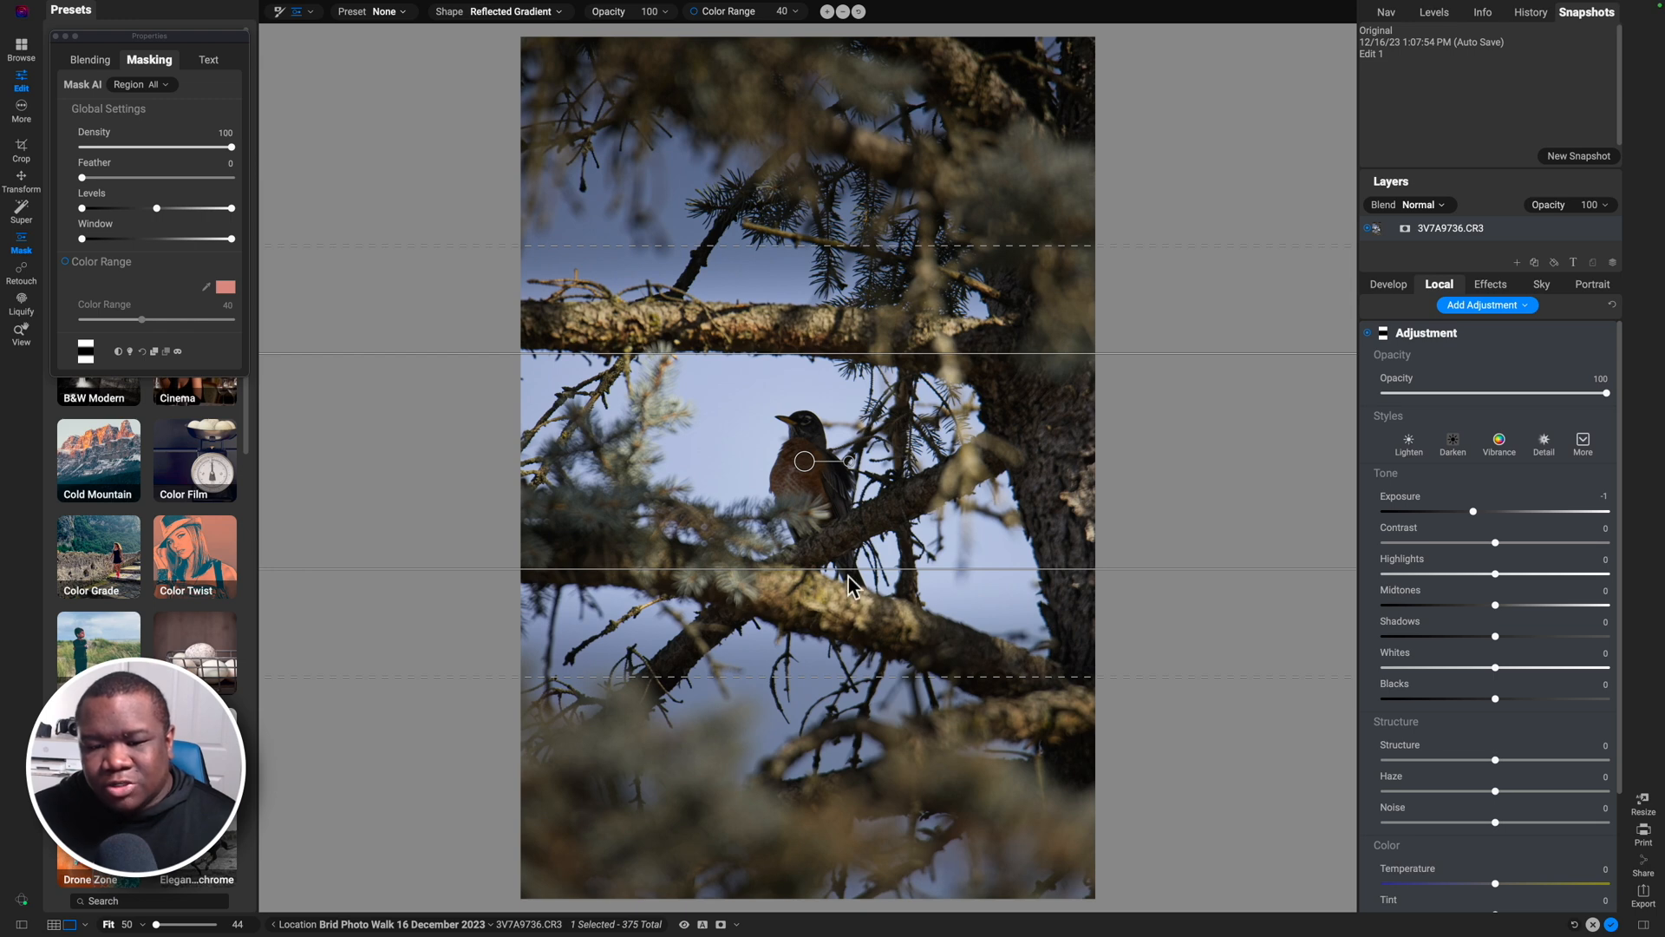
mouse_move(806, 570)
left_mouse_down()
mouse_move(787, 699)
mouse_move(786, 592)
left_mouse_up()
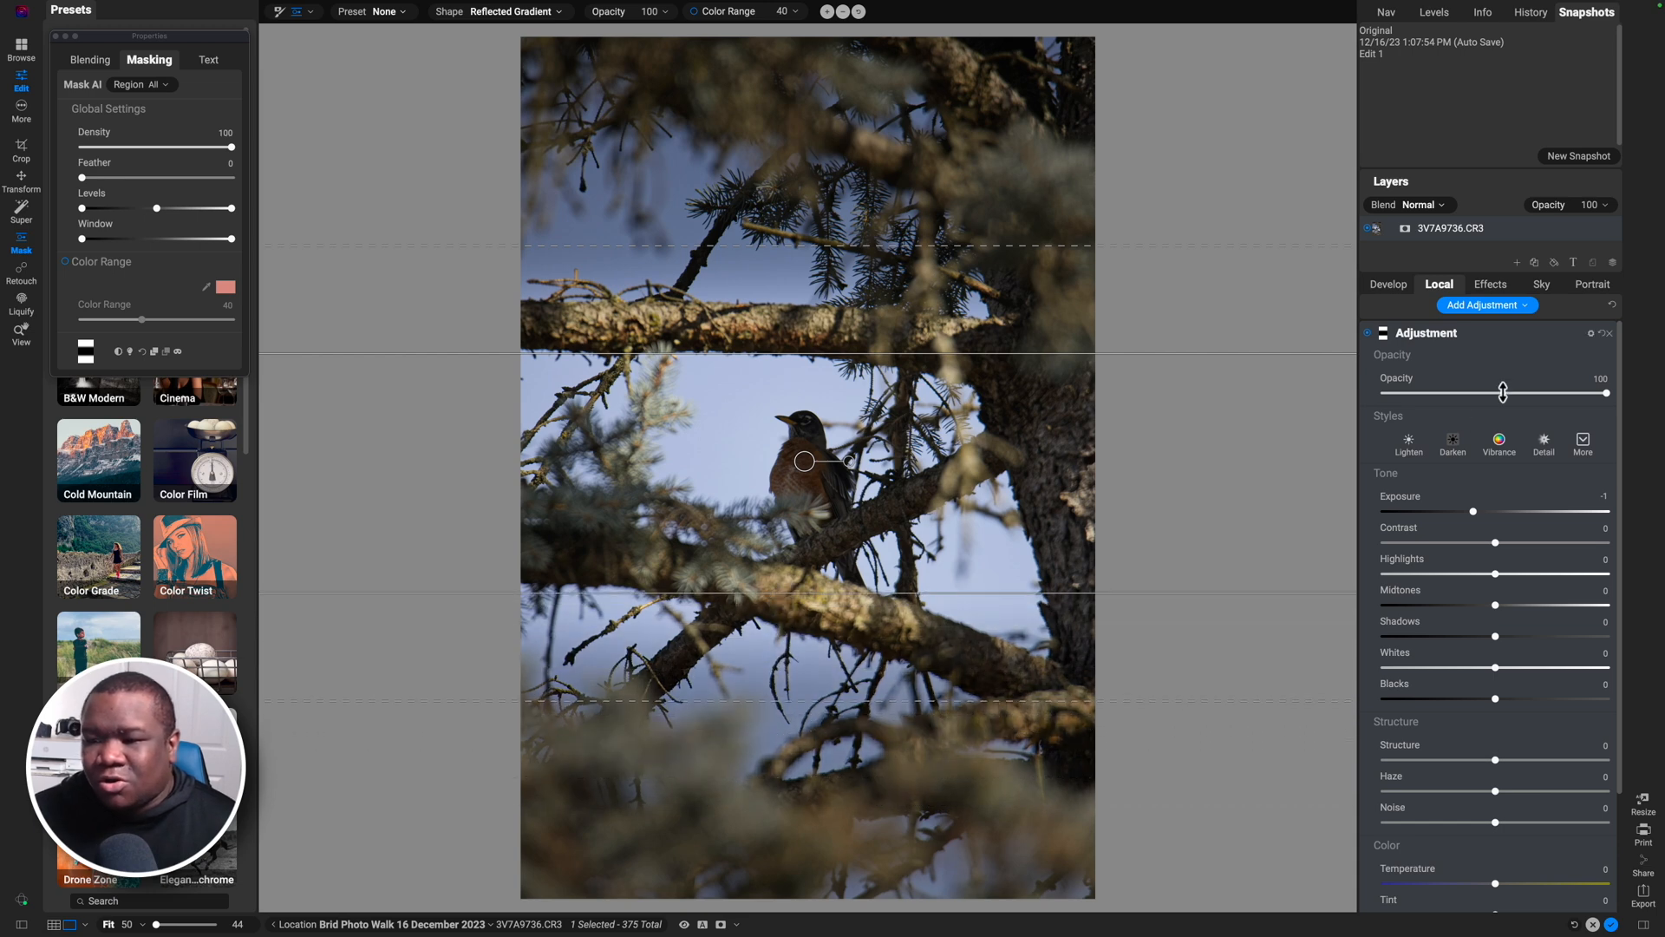
Step: Rename the gradient-masked local adjustment to Darken
double_click(1441, 335)
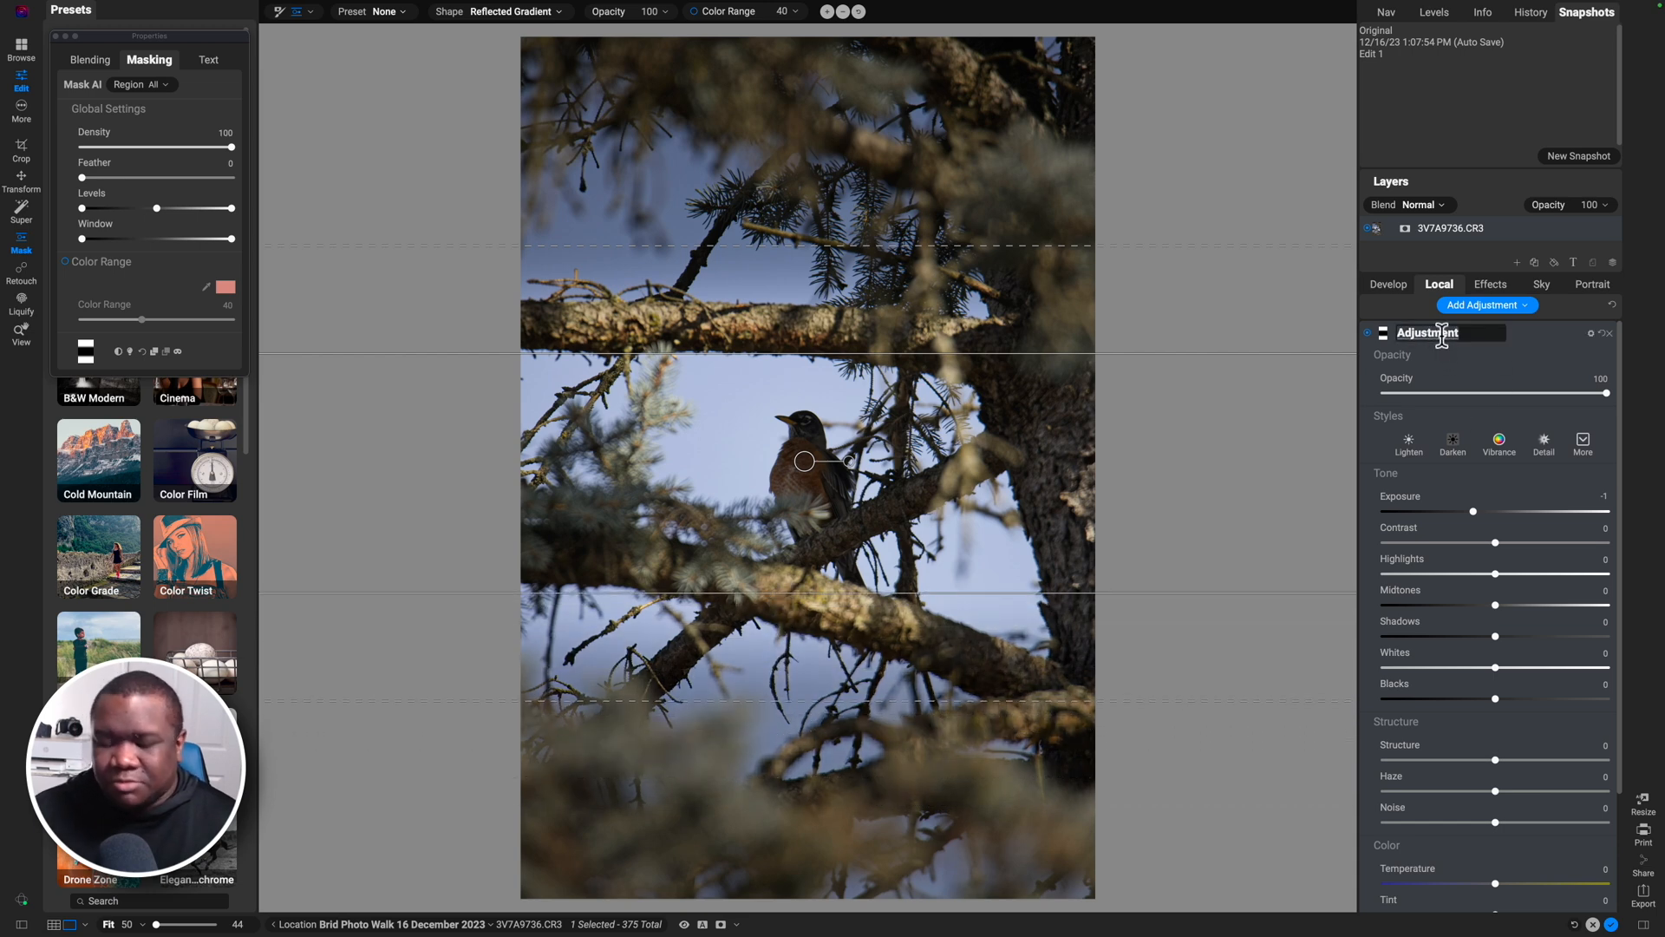
type("Darken")
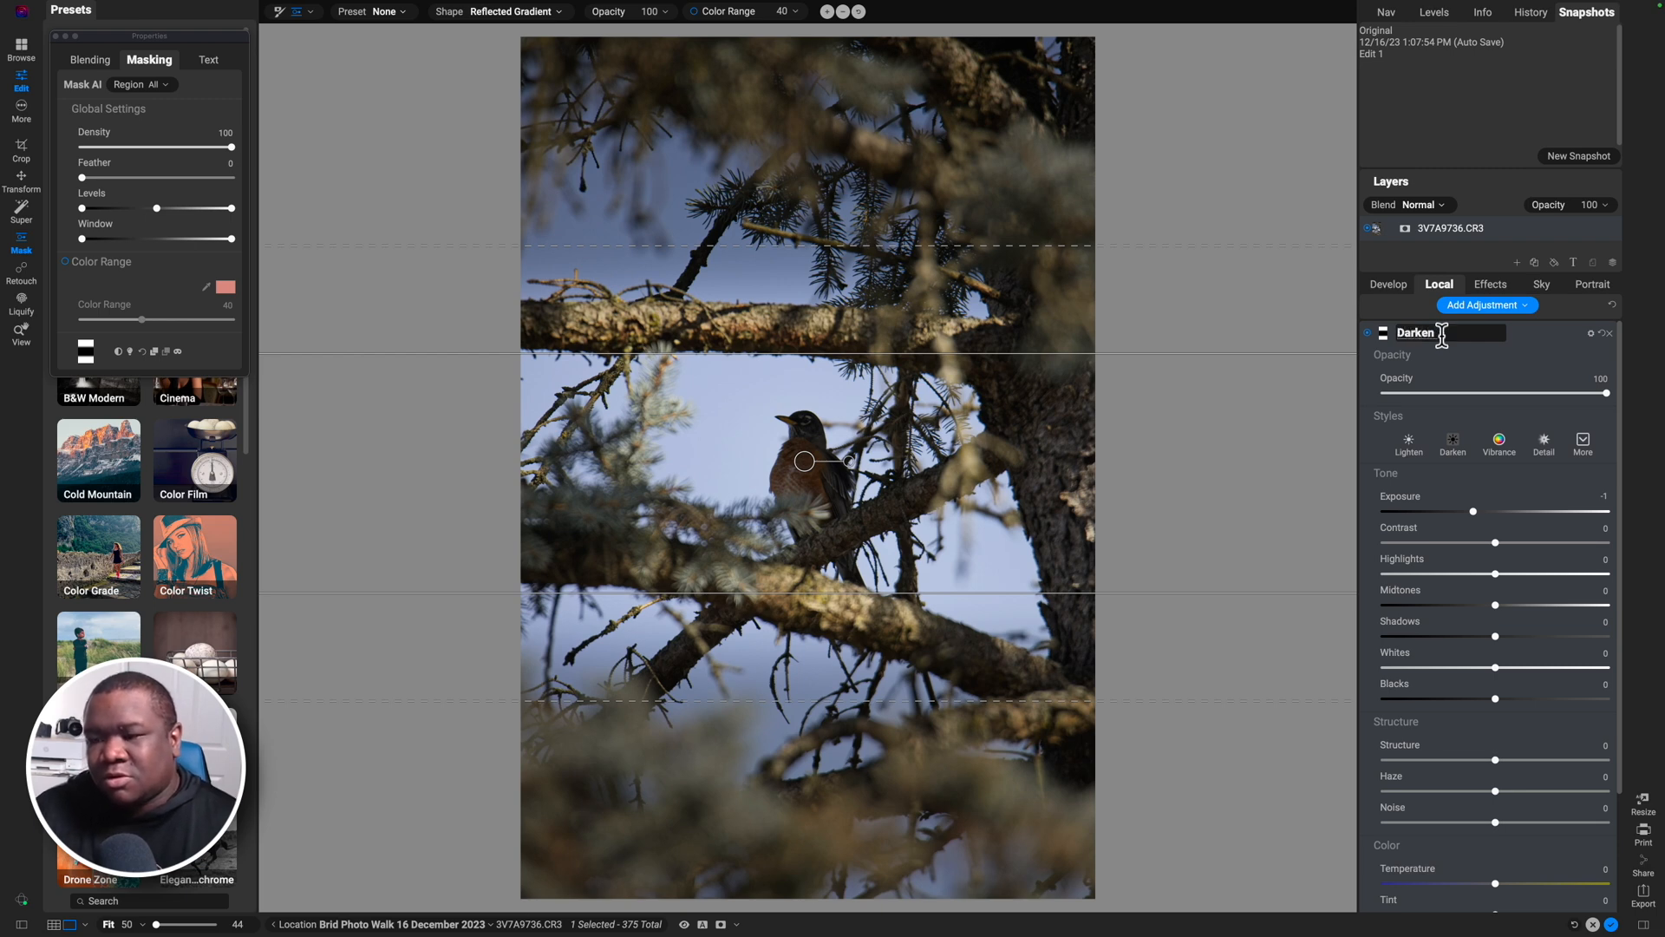
key("Return")
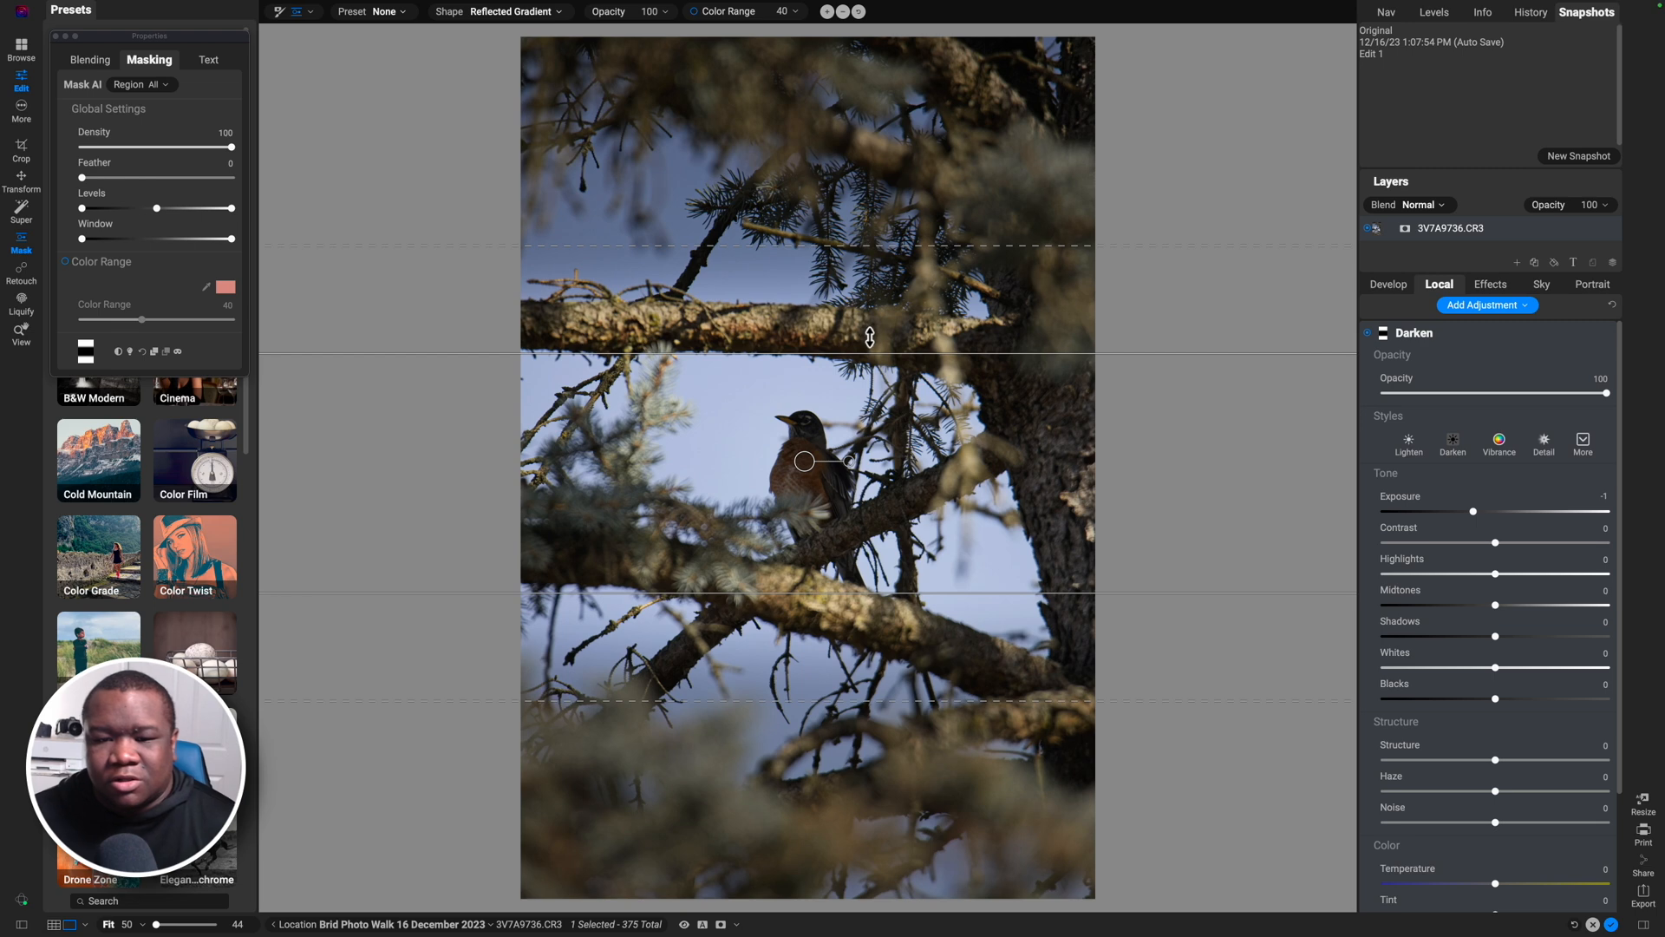
Step: Tighten the gradient's clear band around the bird and soften the transition above it by extending the upper feather line
left_click_drag(863, 353, 862, 371)
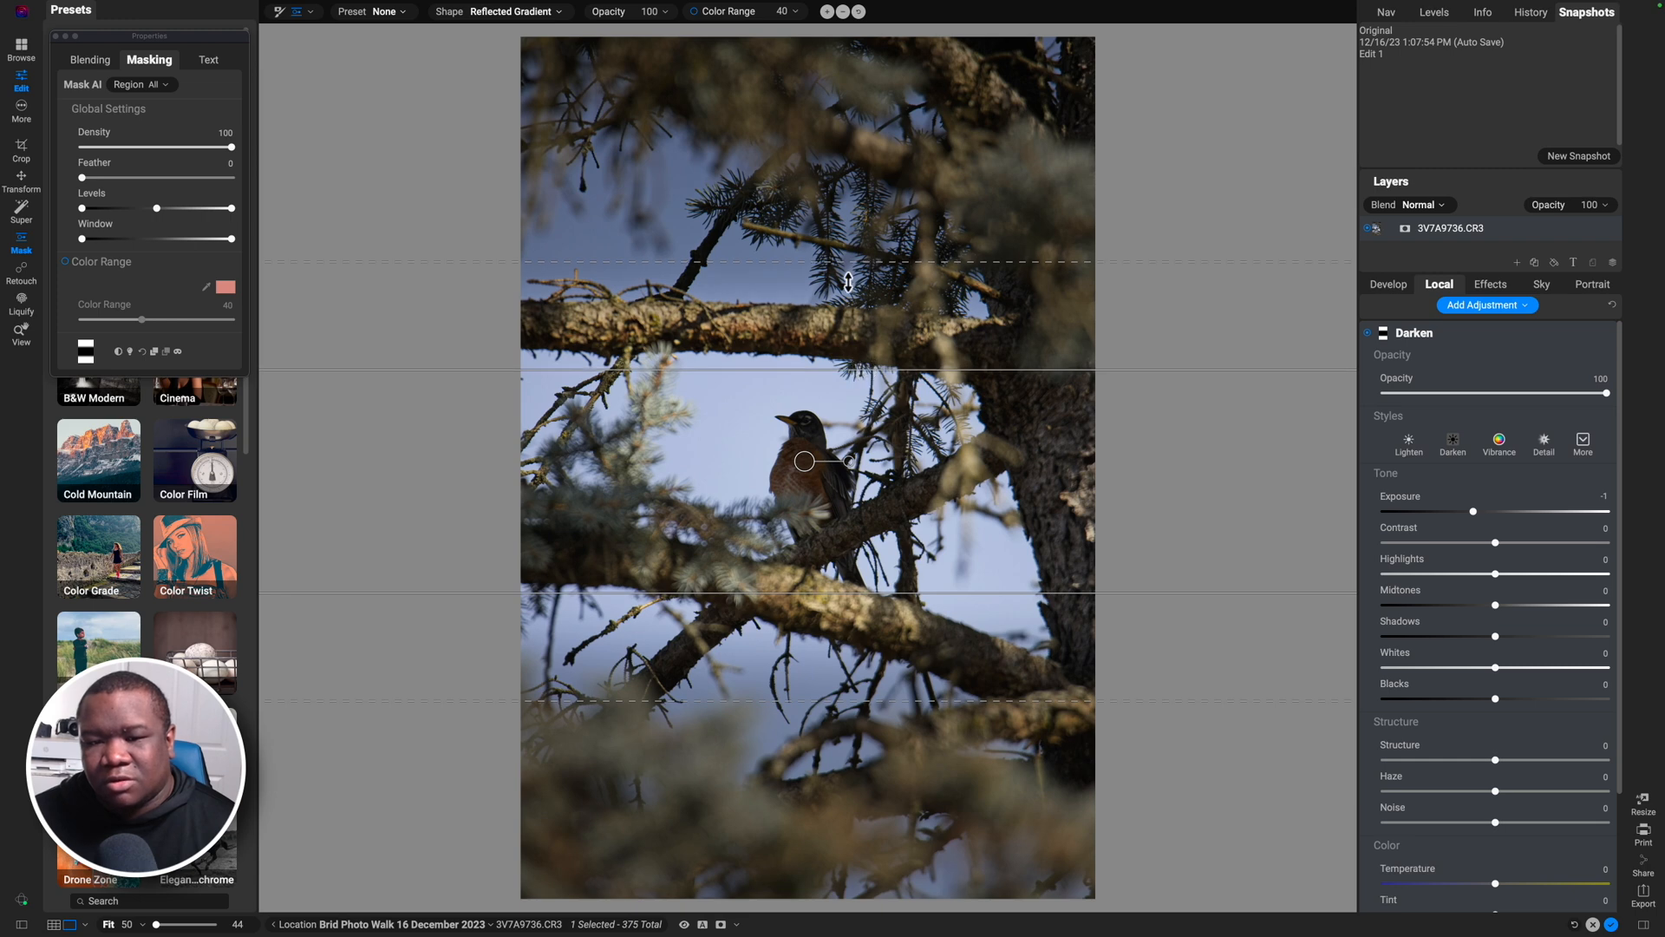
left_click_drag(847, 264, 843, 229)
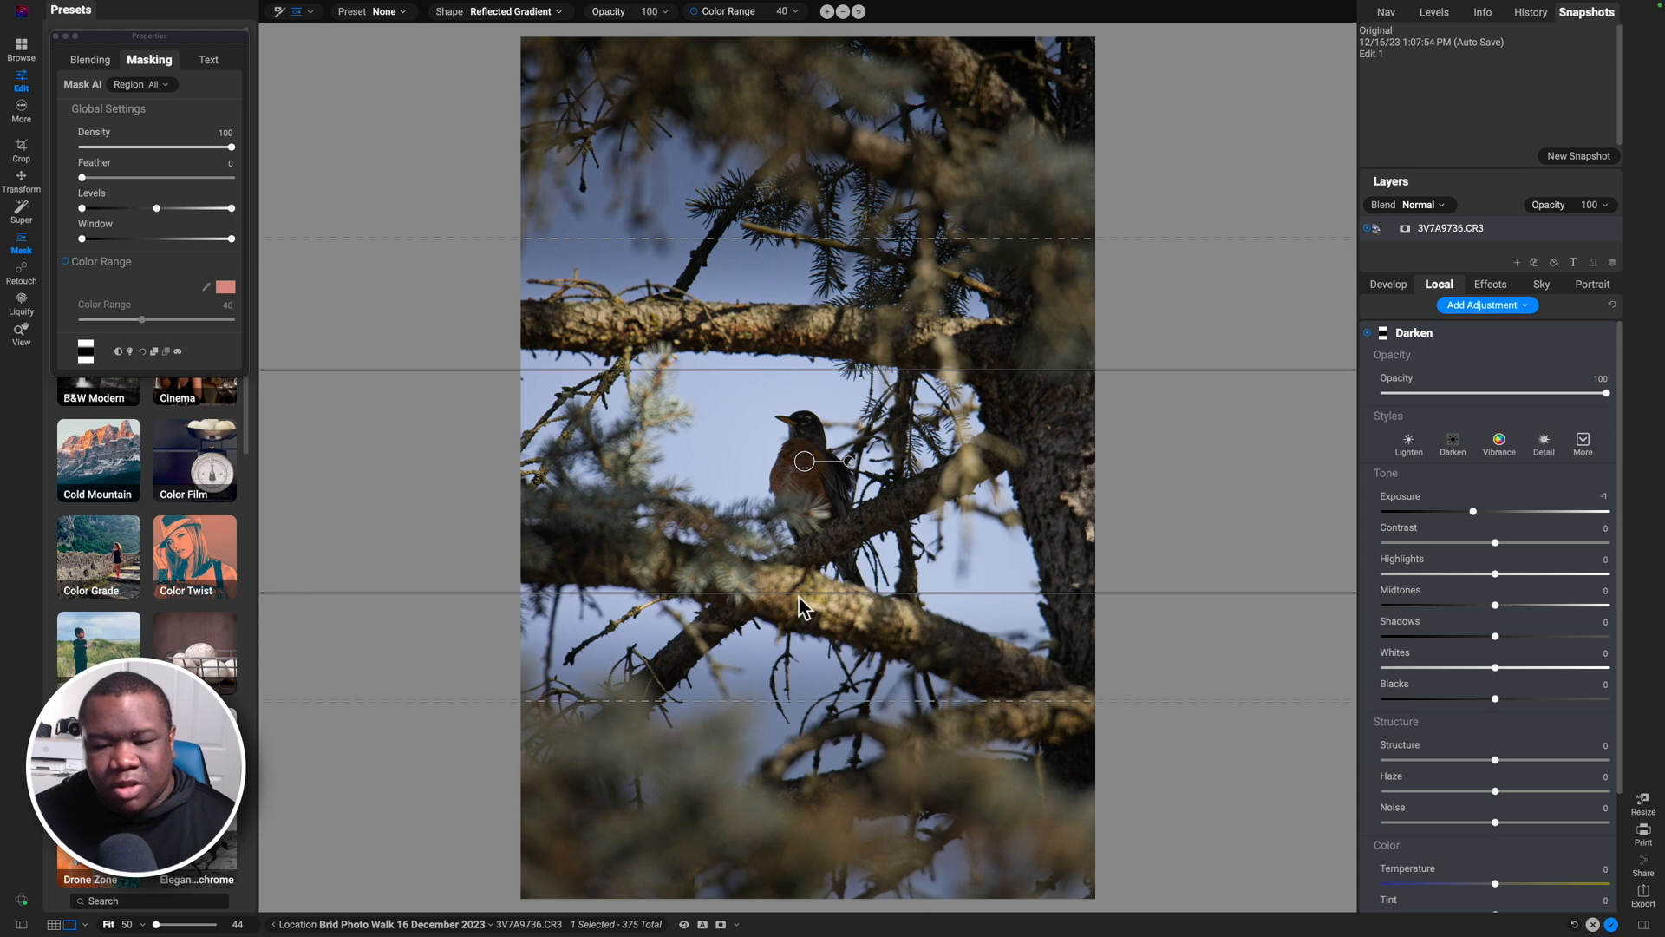
left_click_drag(800, 594, 799, 575)
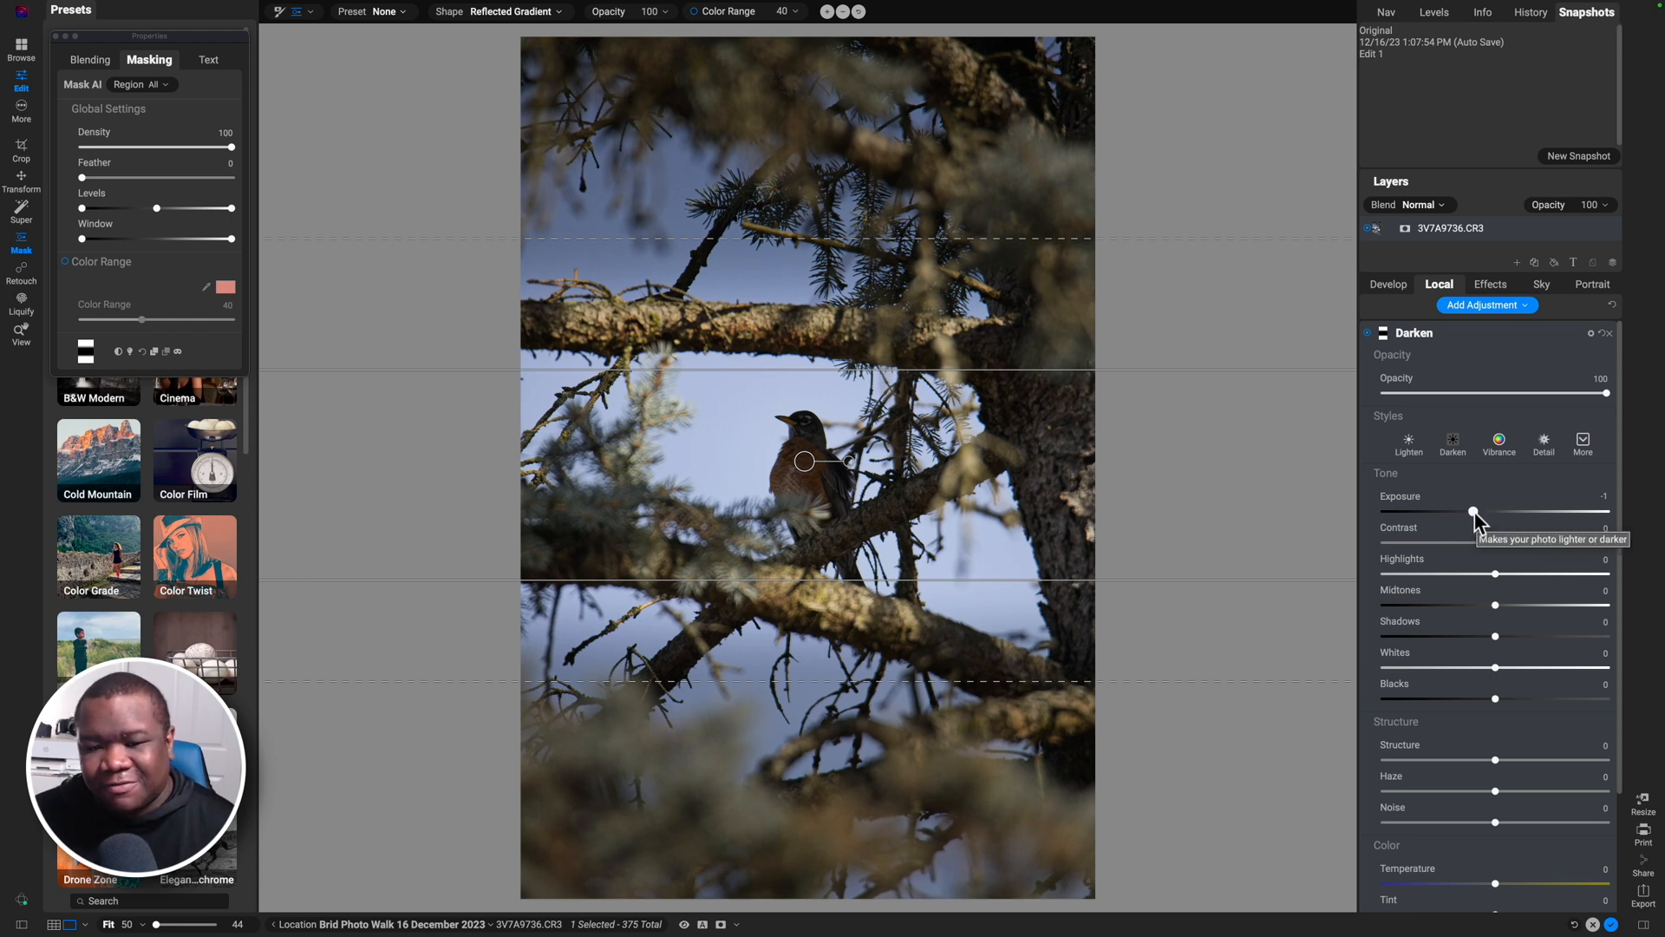
Step: Set the Darken adjustment's Exposure to -1.5 and Shadows to -30, compare it off and on, and collapse its settings
left_click_drag(1473, 510, 1462, 511)
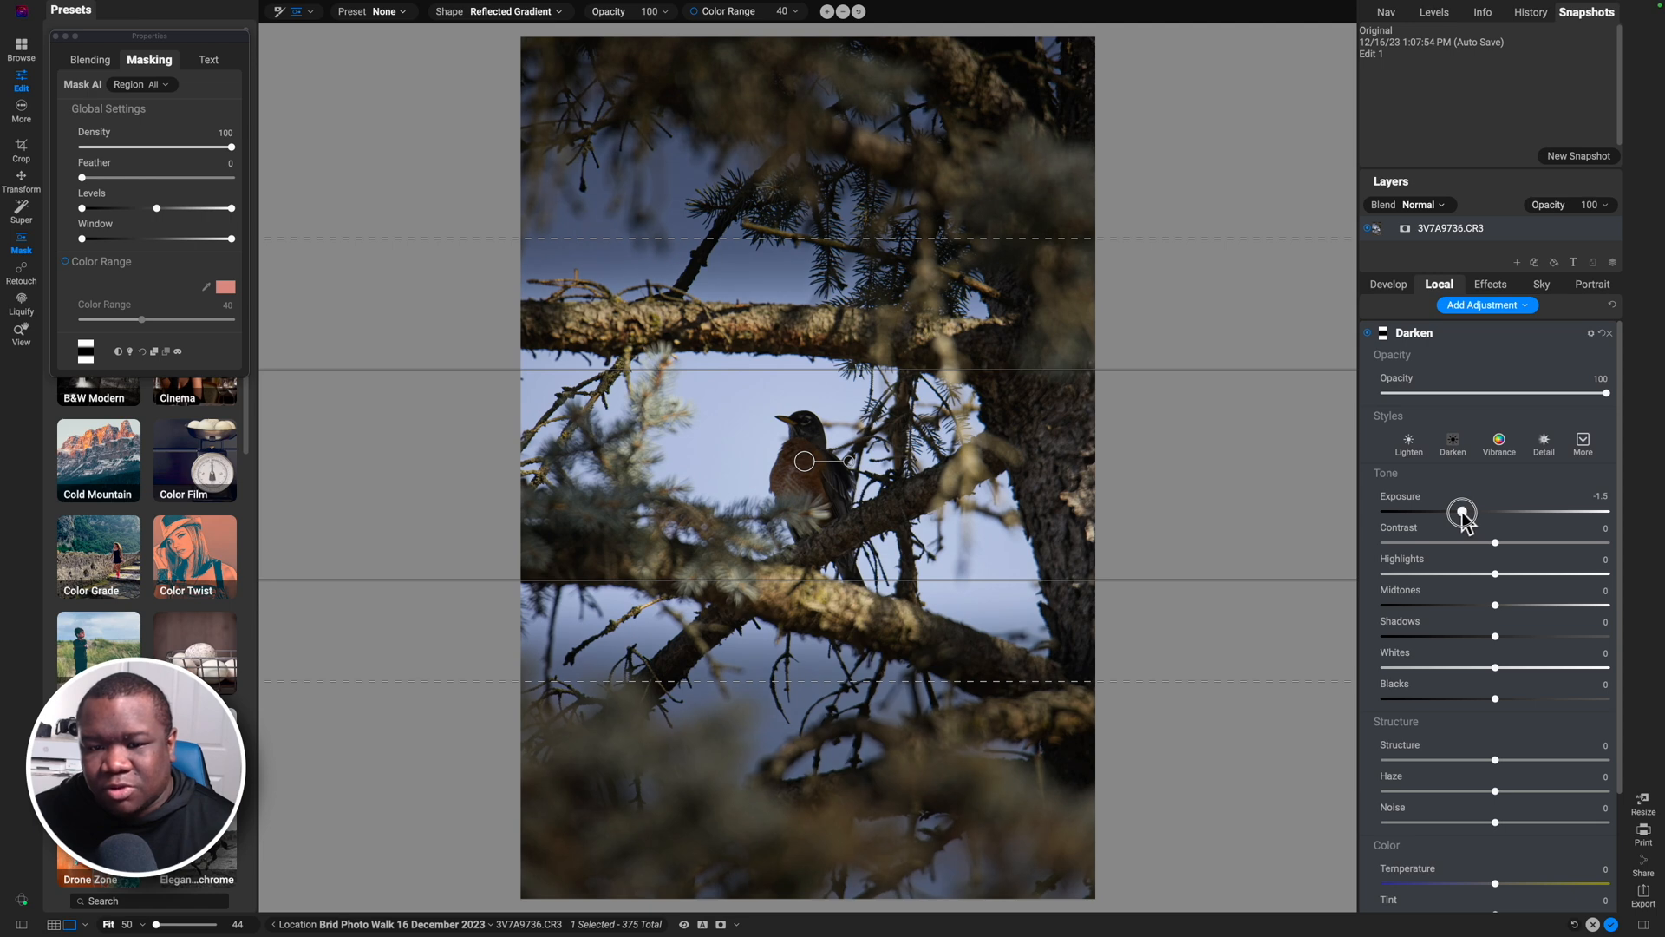
left_click_drag(1494, 640, 1463, 640)
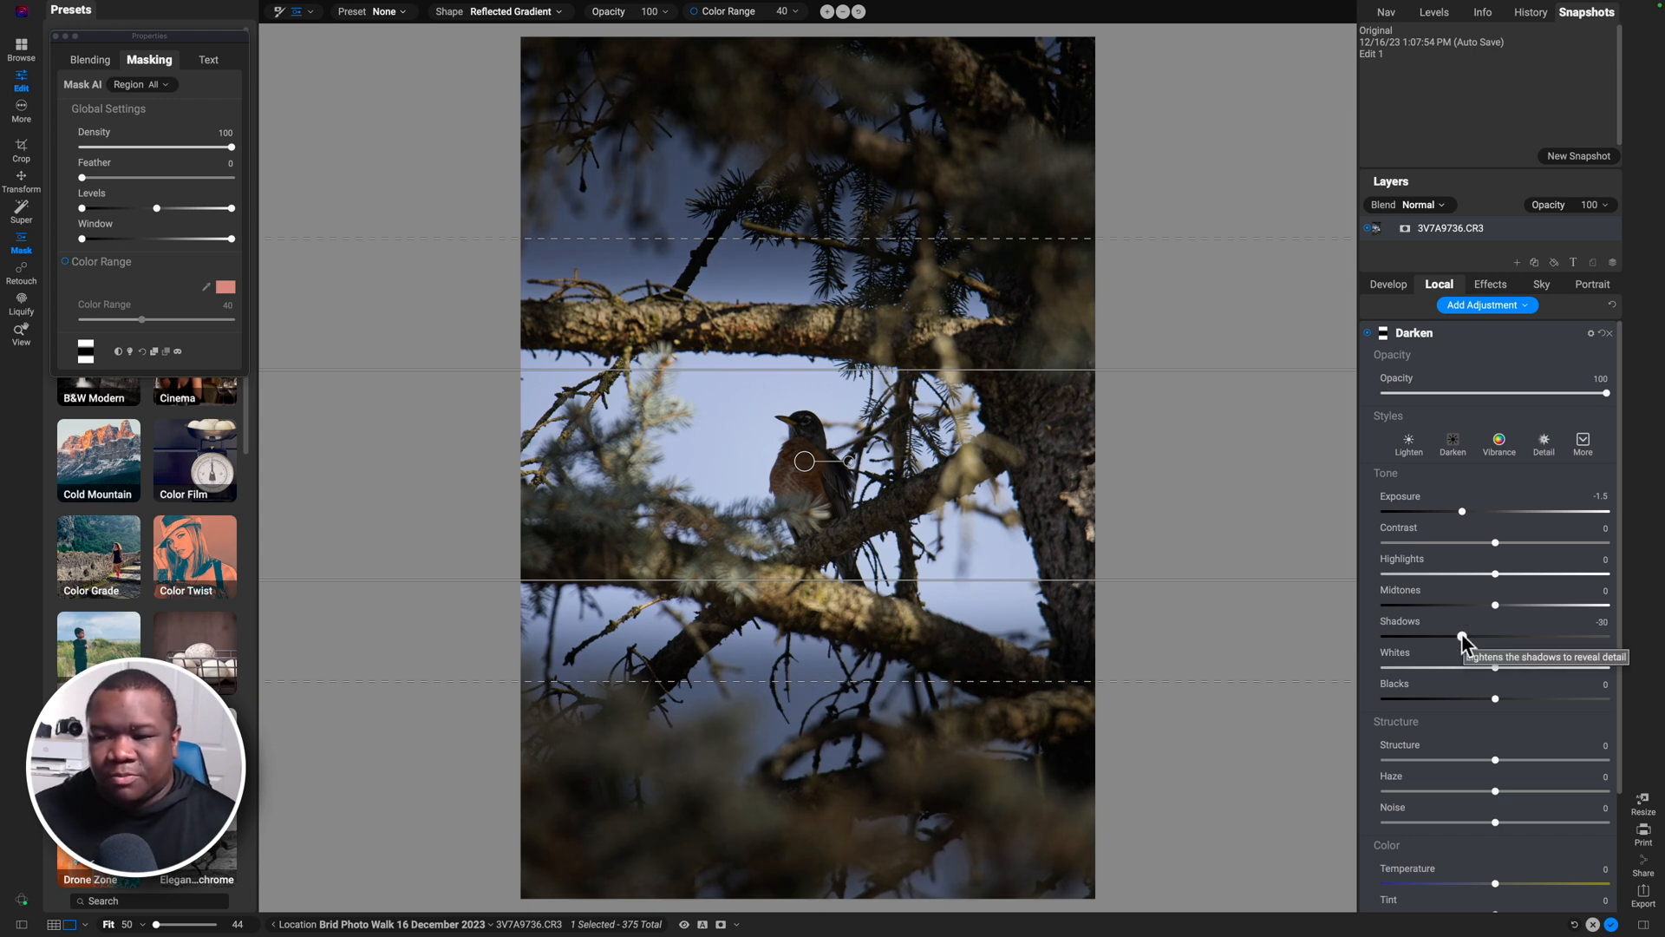
left_click(1367, 329)
left_click(1367, 330)
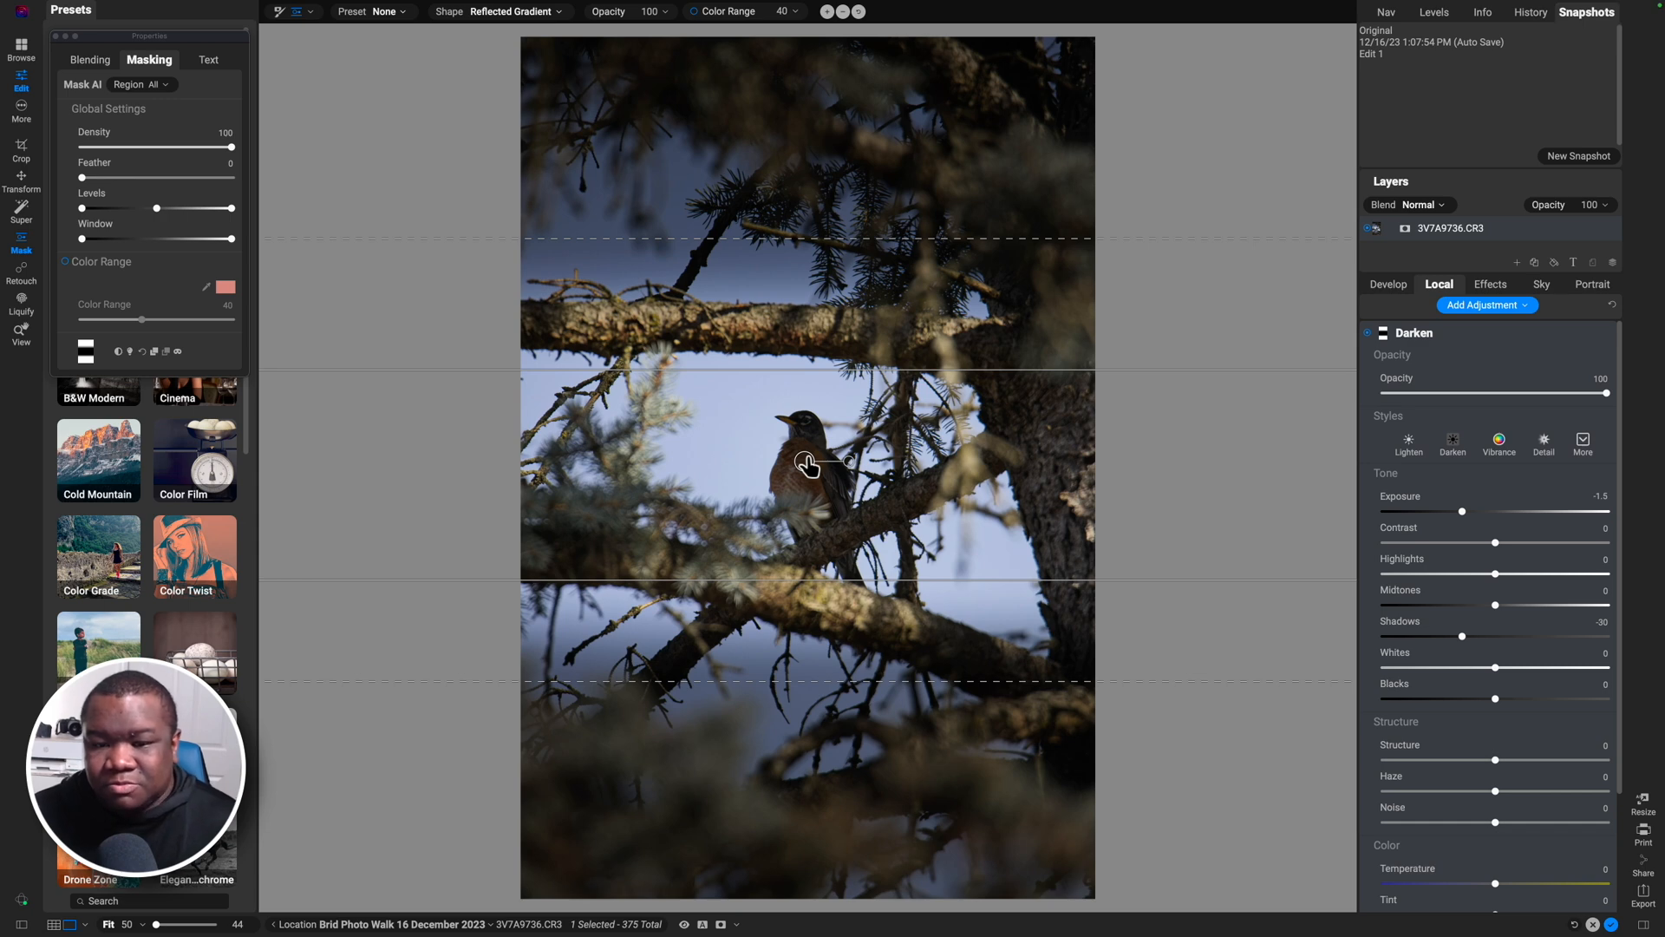
left_click(1456, 333)
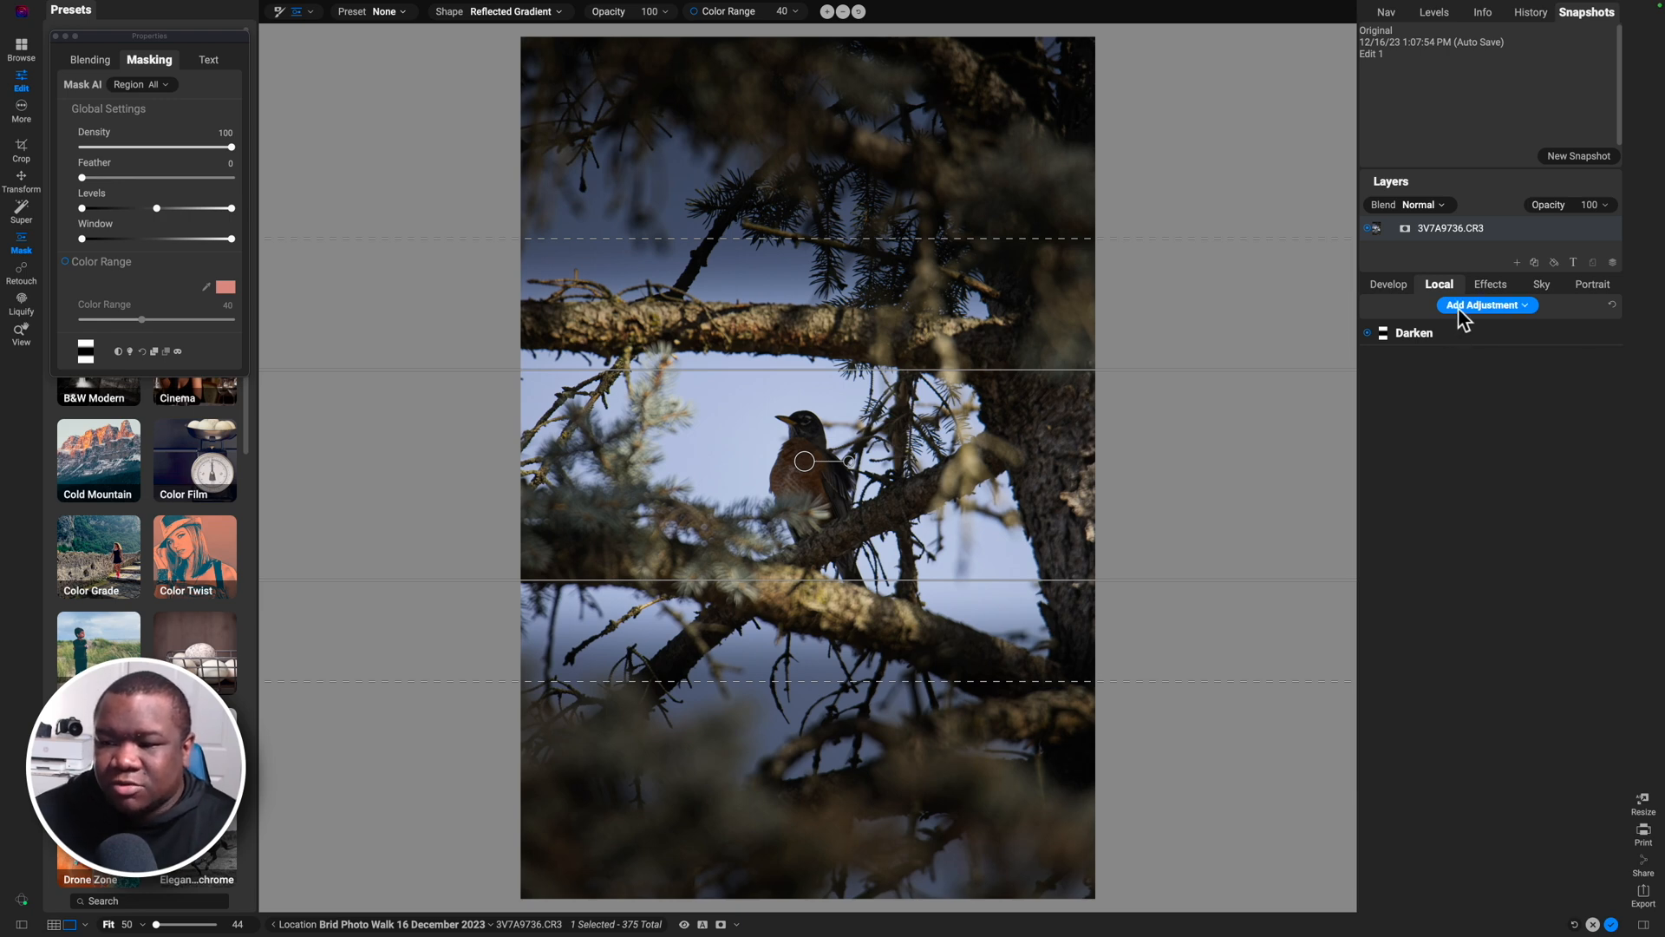
Step: Add a second local adjustment, name it Bird Adjustmnet, and reset its Exposure to 0
left_click(1461, 307)
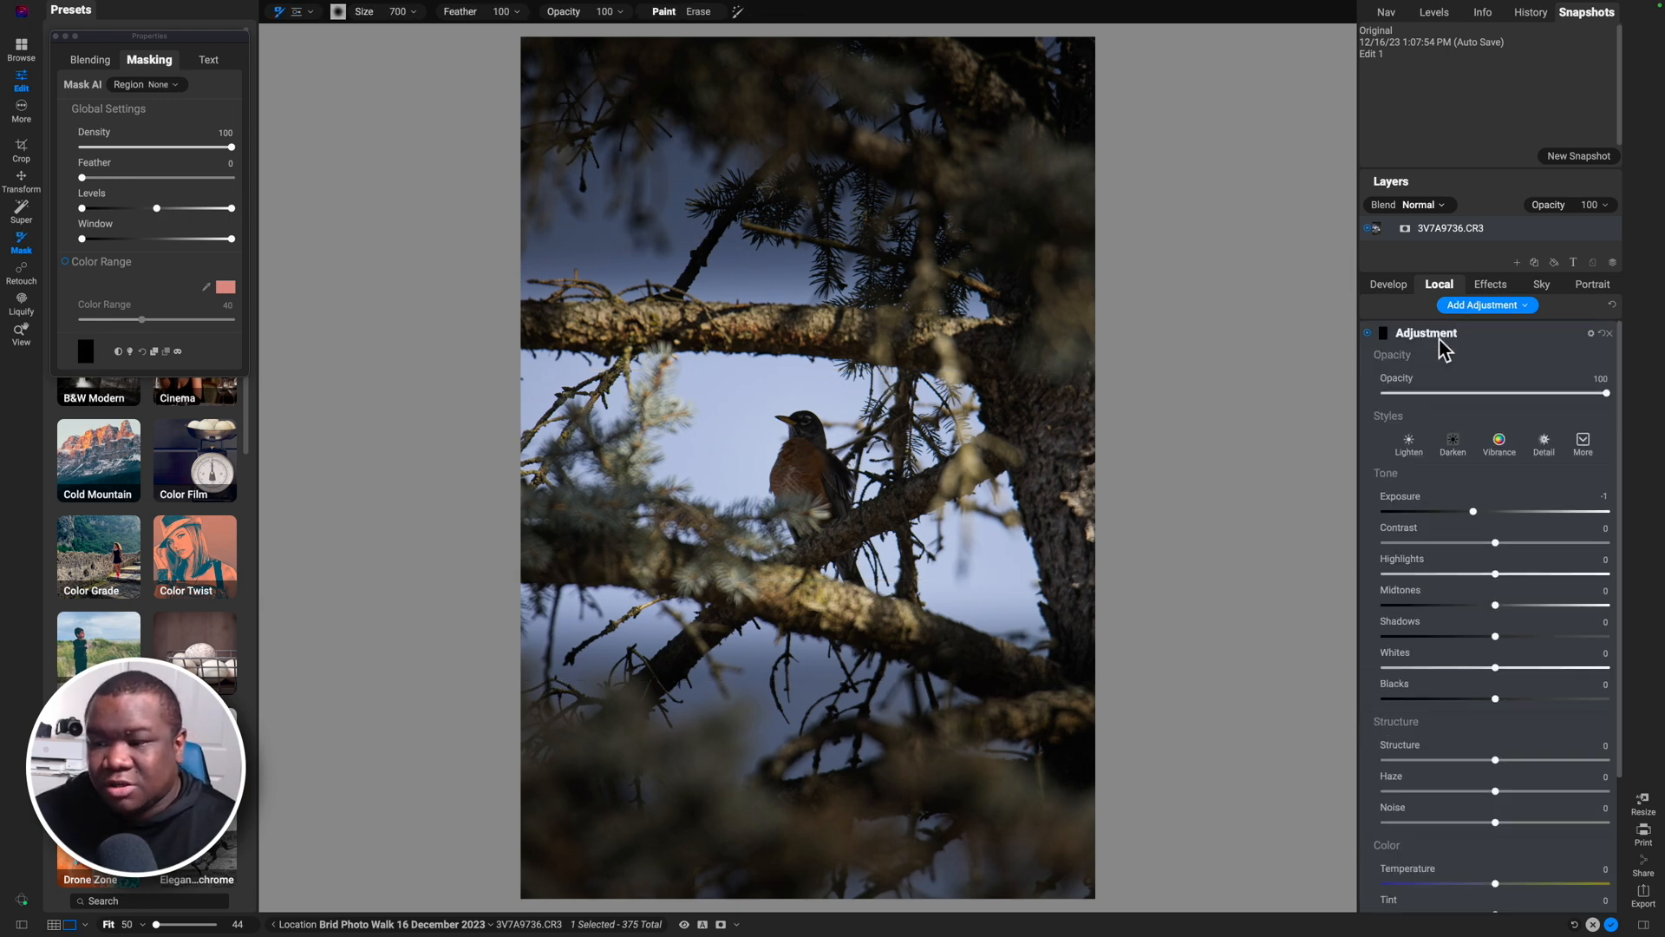
double_click(1441, 334)
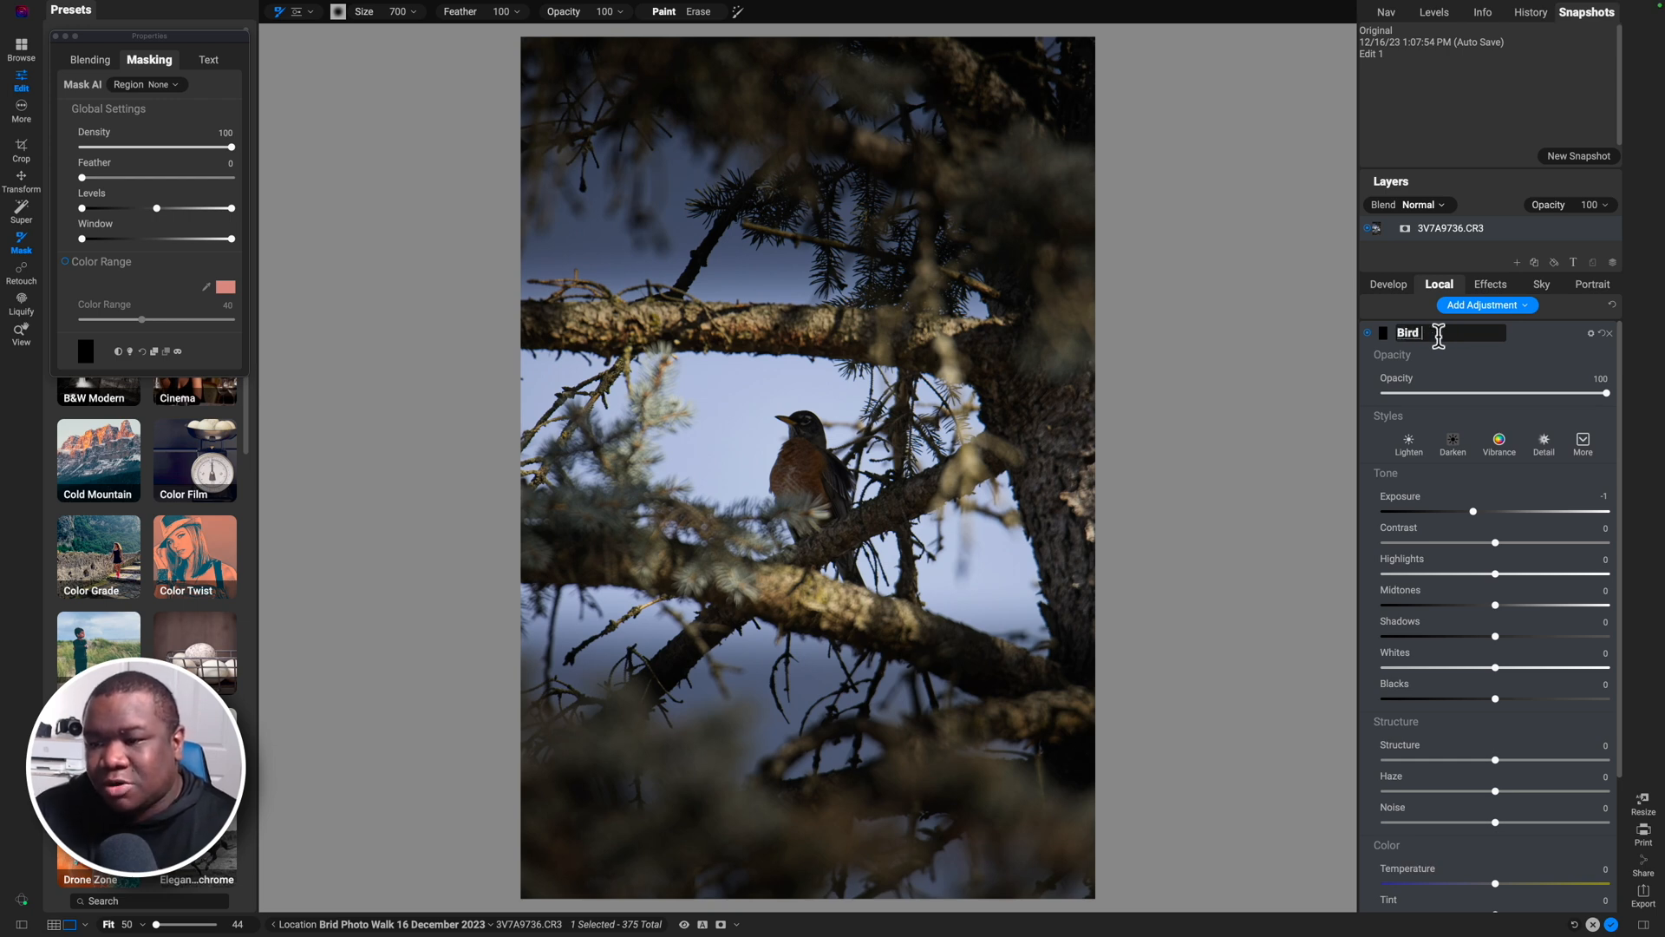
key("Return")
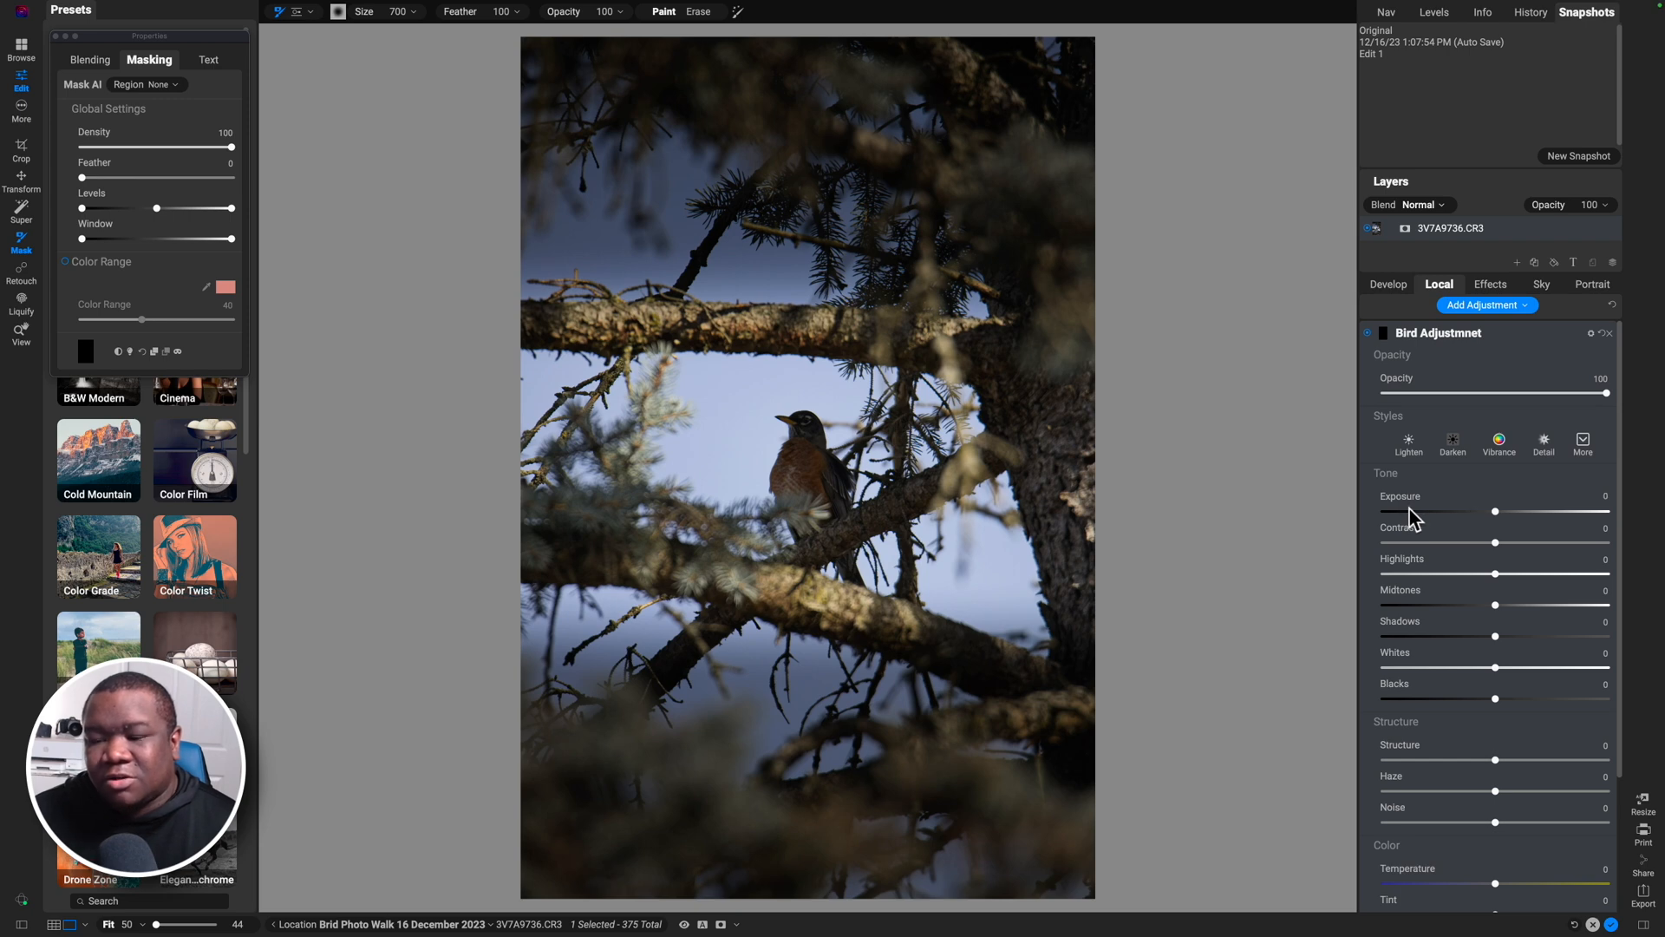
left_click_drag(1493, 510, 1506, 516)
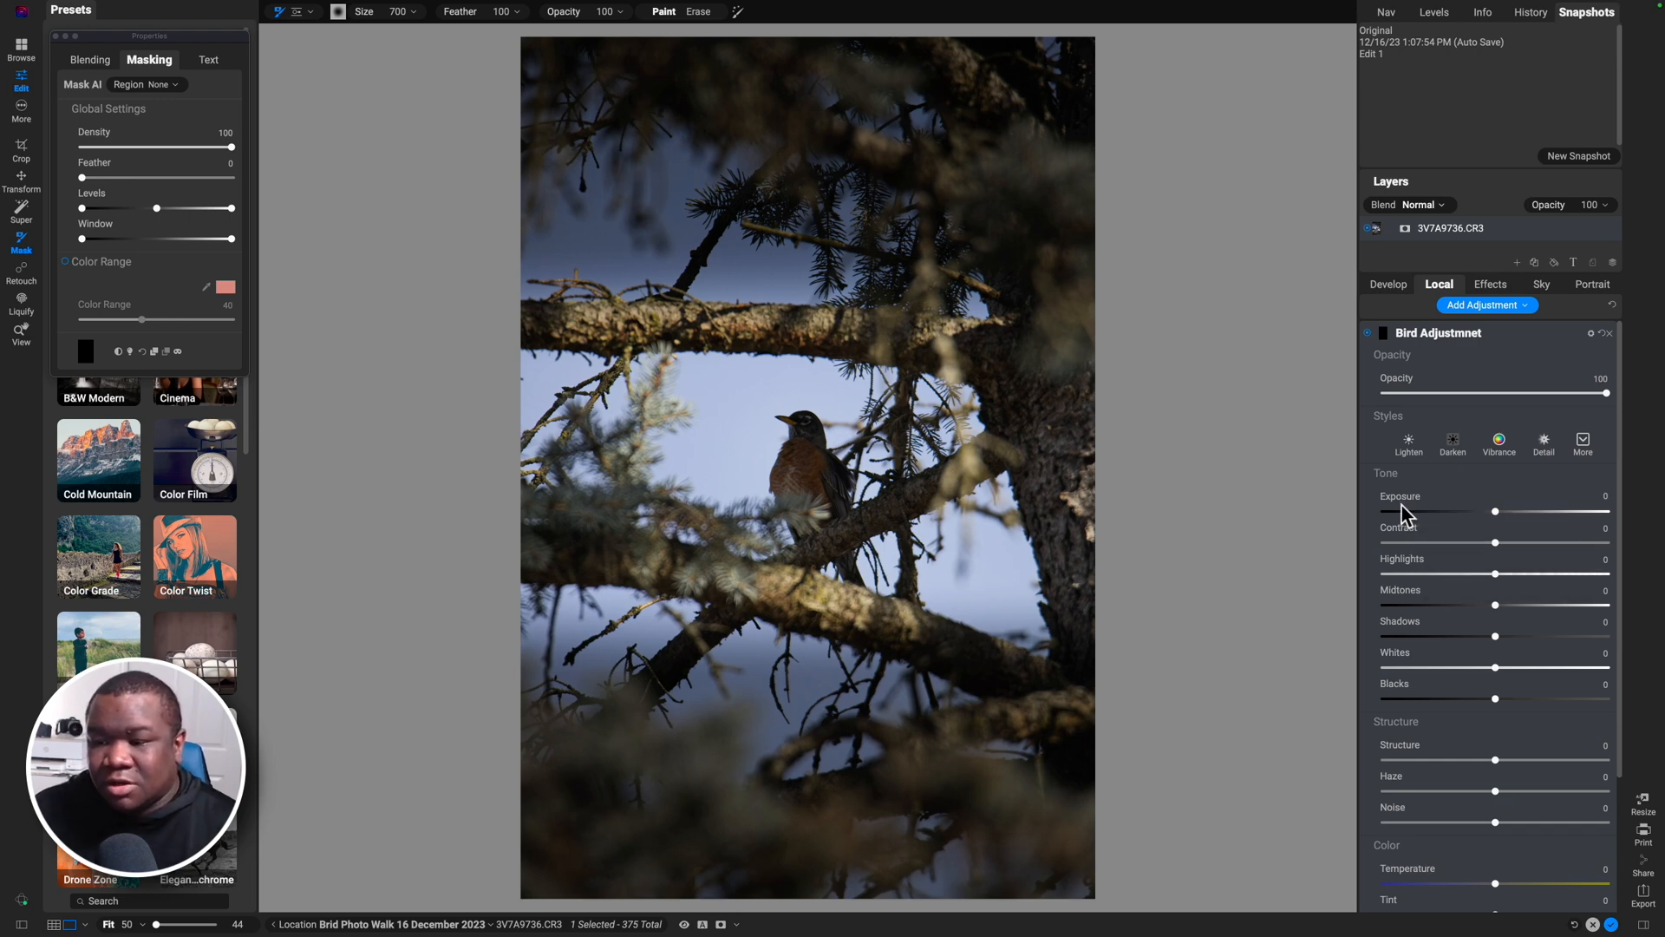
left_click_drag(1488, 542, 1517, 542)
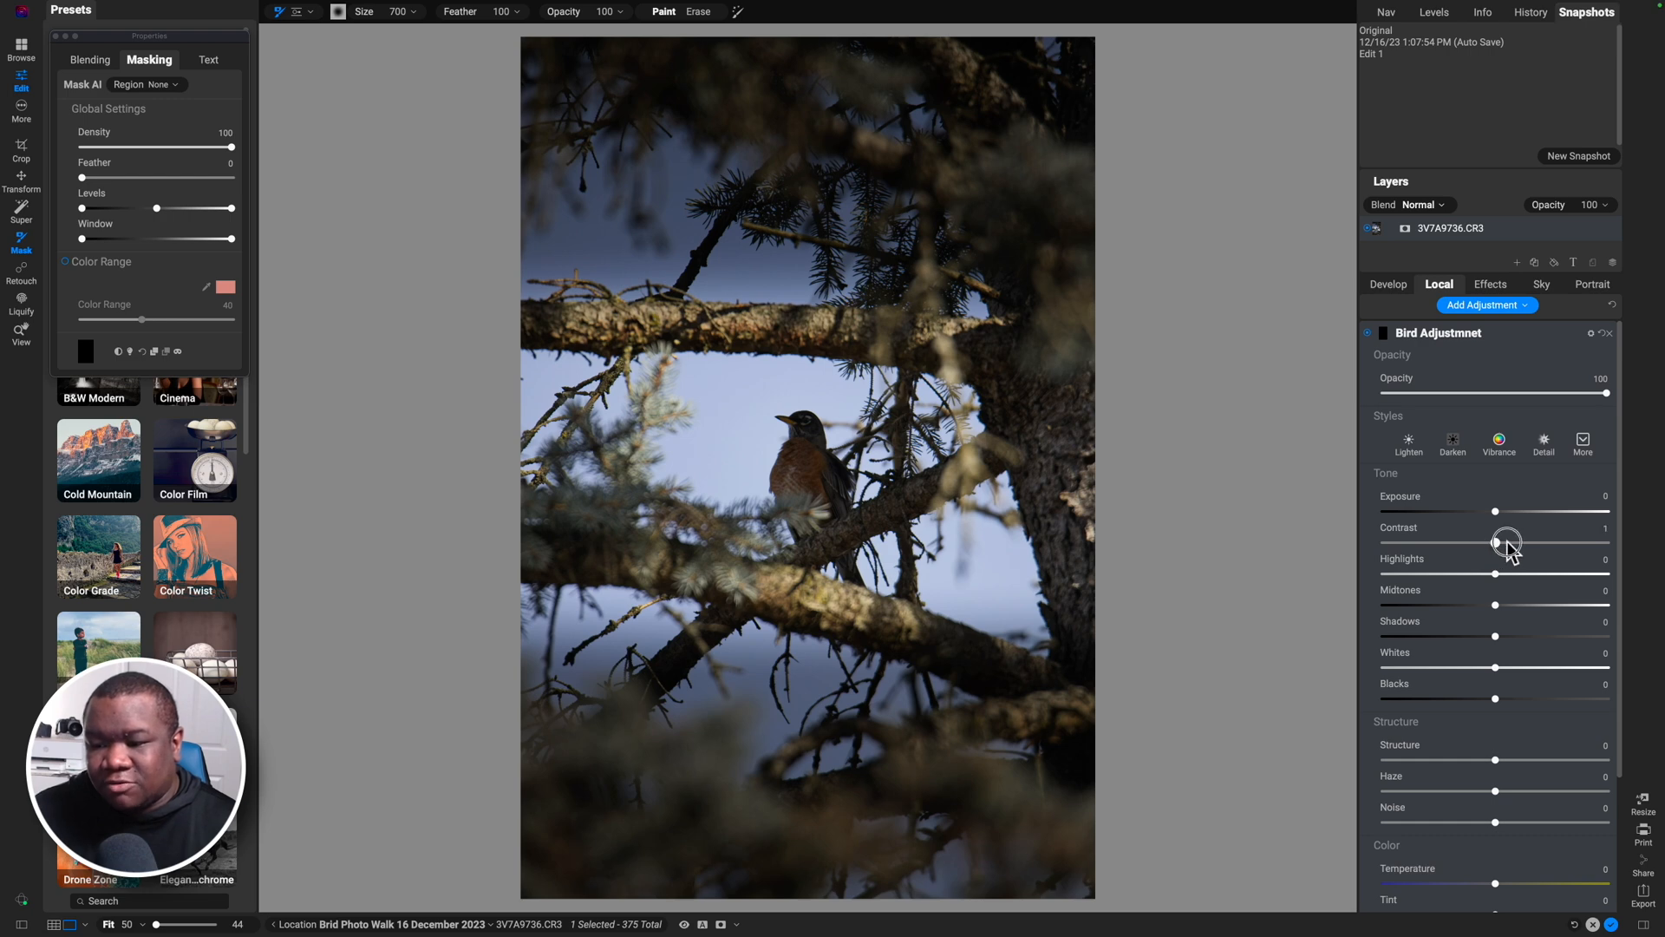
left_click_drag(1497, 604, 1426, 604)
left_click_drag(1518, 647, 1541, 652)
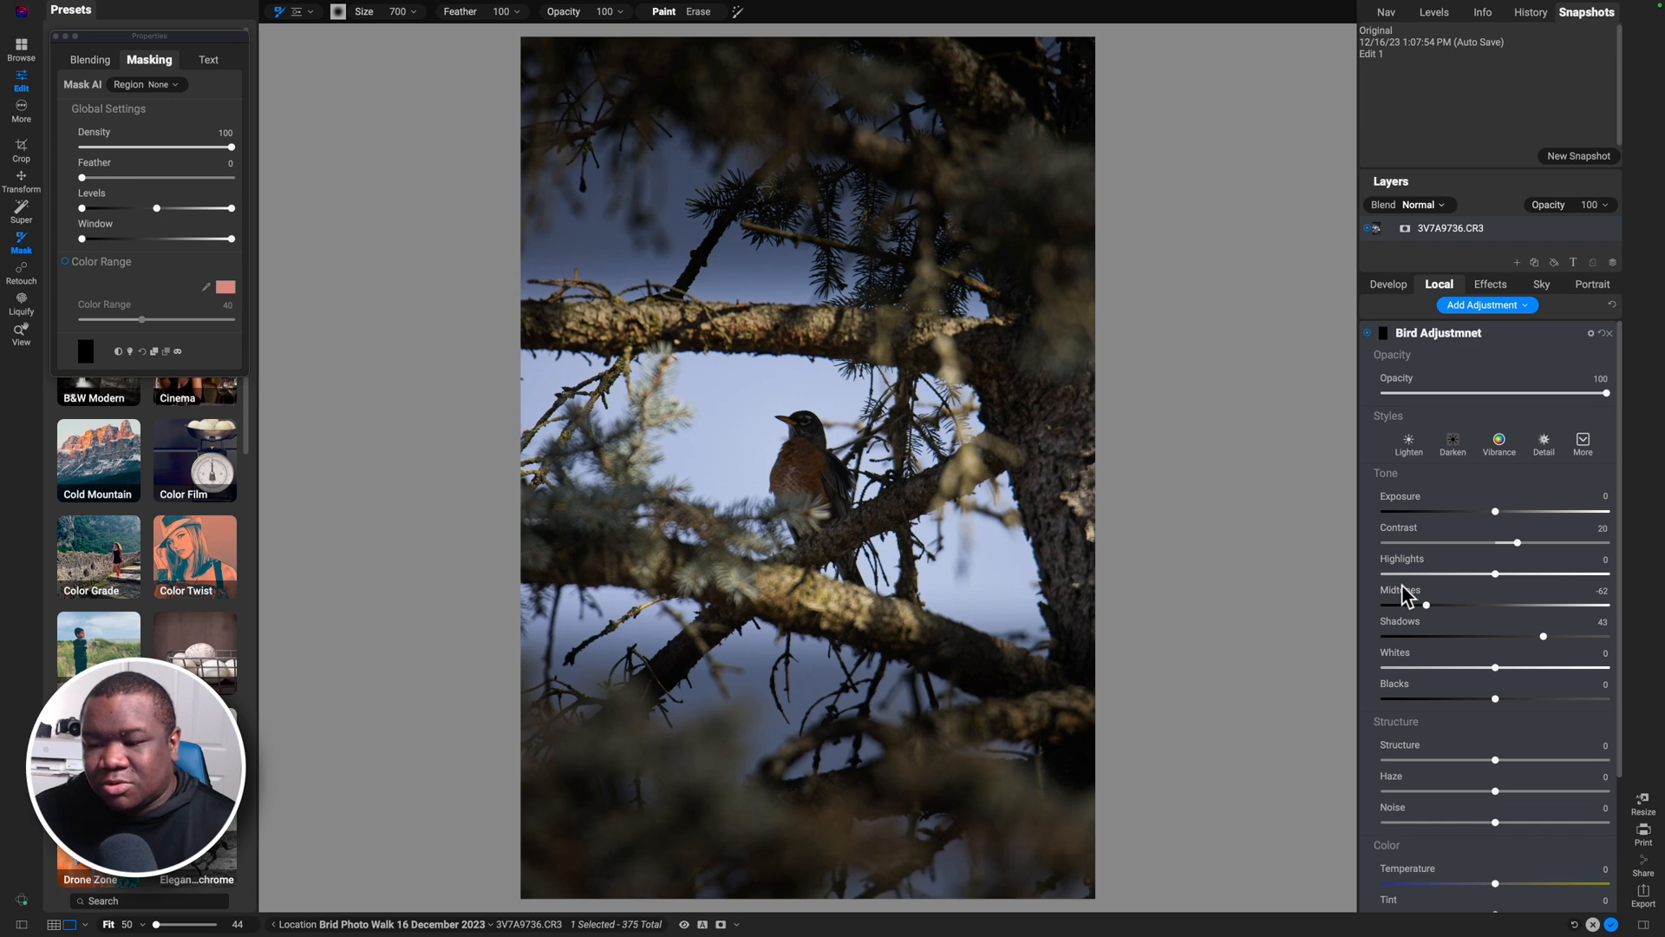
double_click(1404, 533)
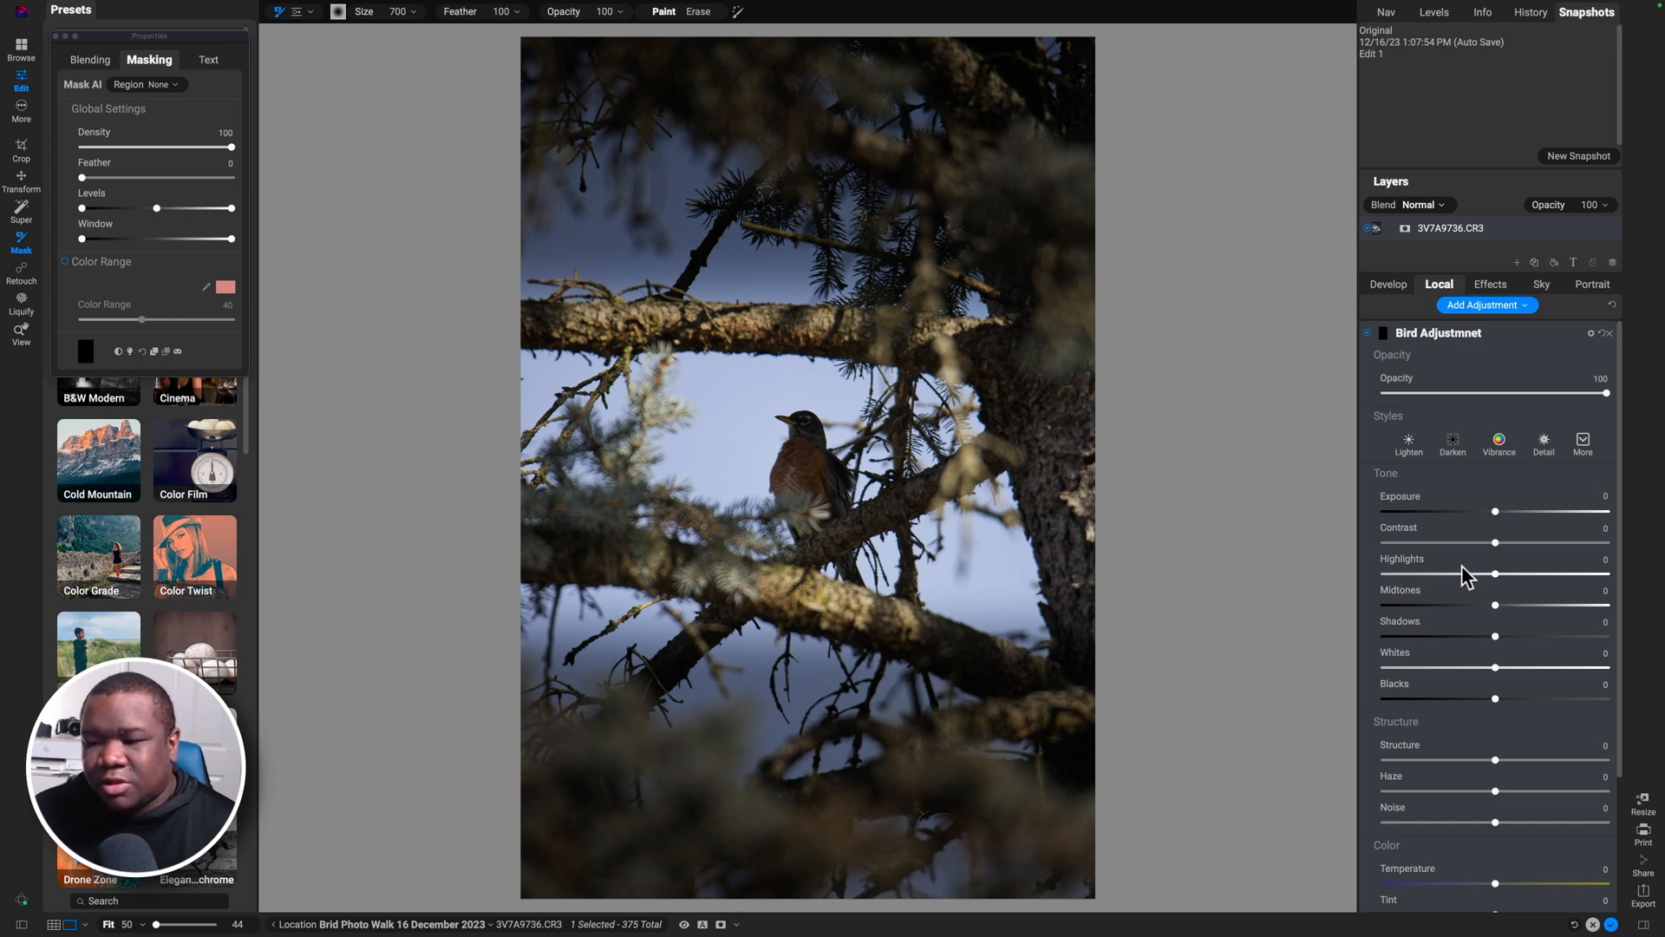
Step: Set the Bird Adjustmnet's Exposure to 0.3, Shadows to 14 and Contrast to 15
left_click_drag(1497, 516, 1501, 513)
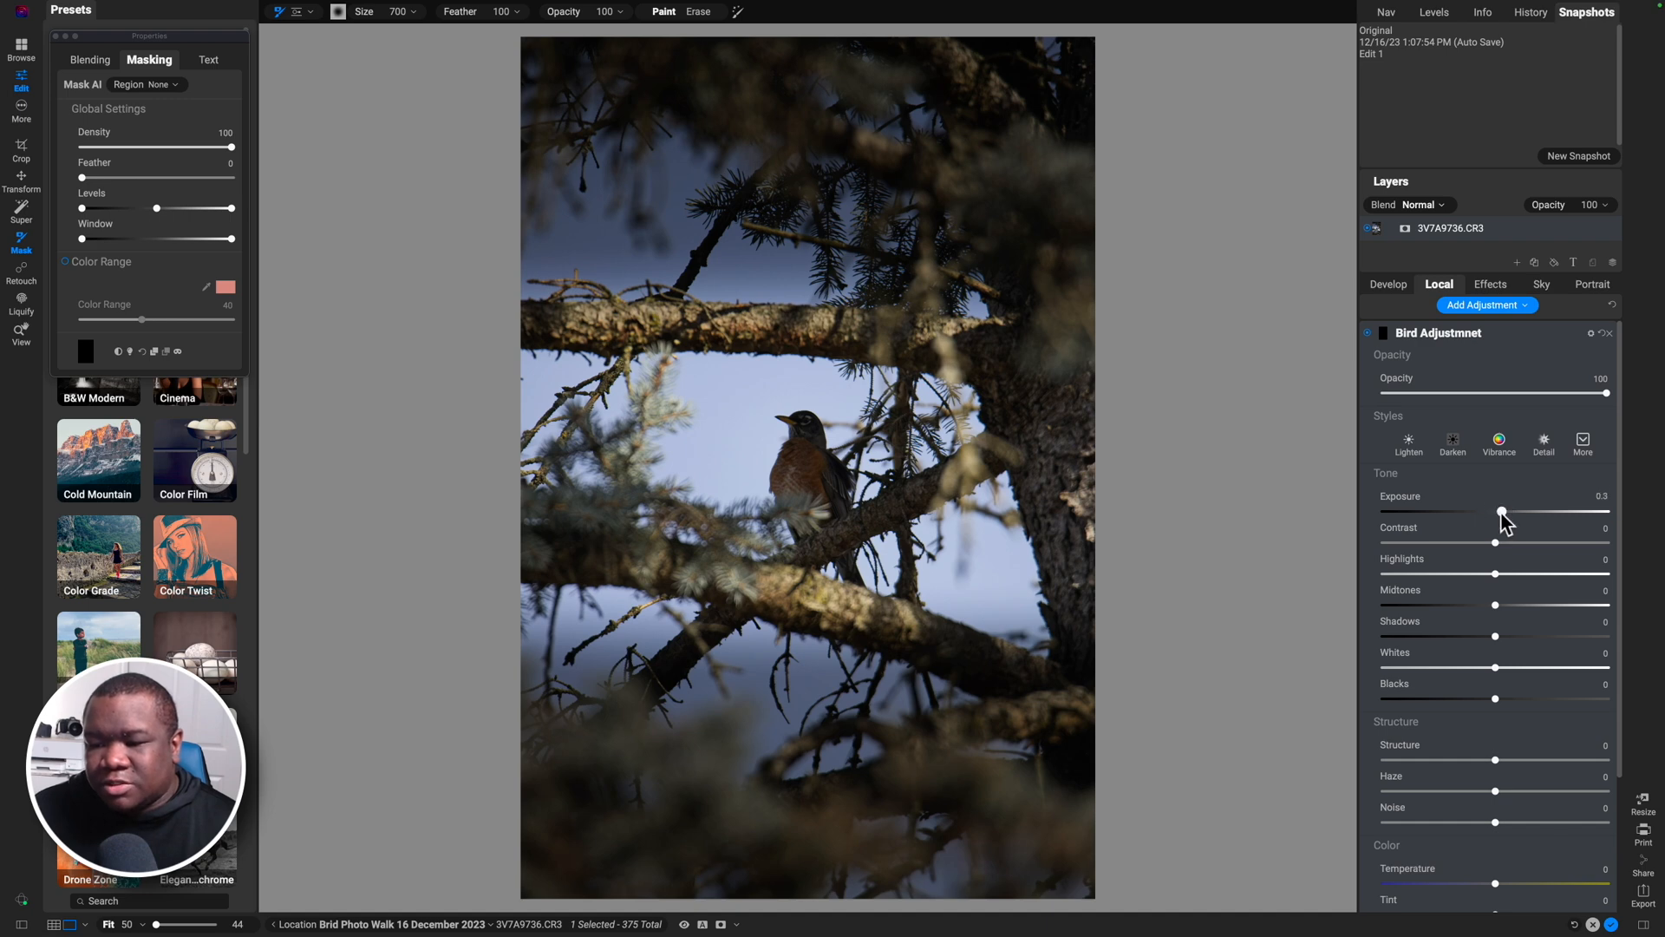
left_click_drag(1500, 639, 1510, 641)
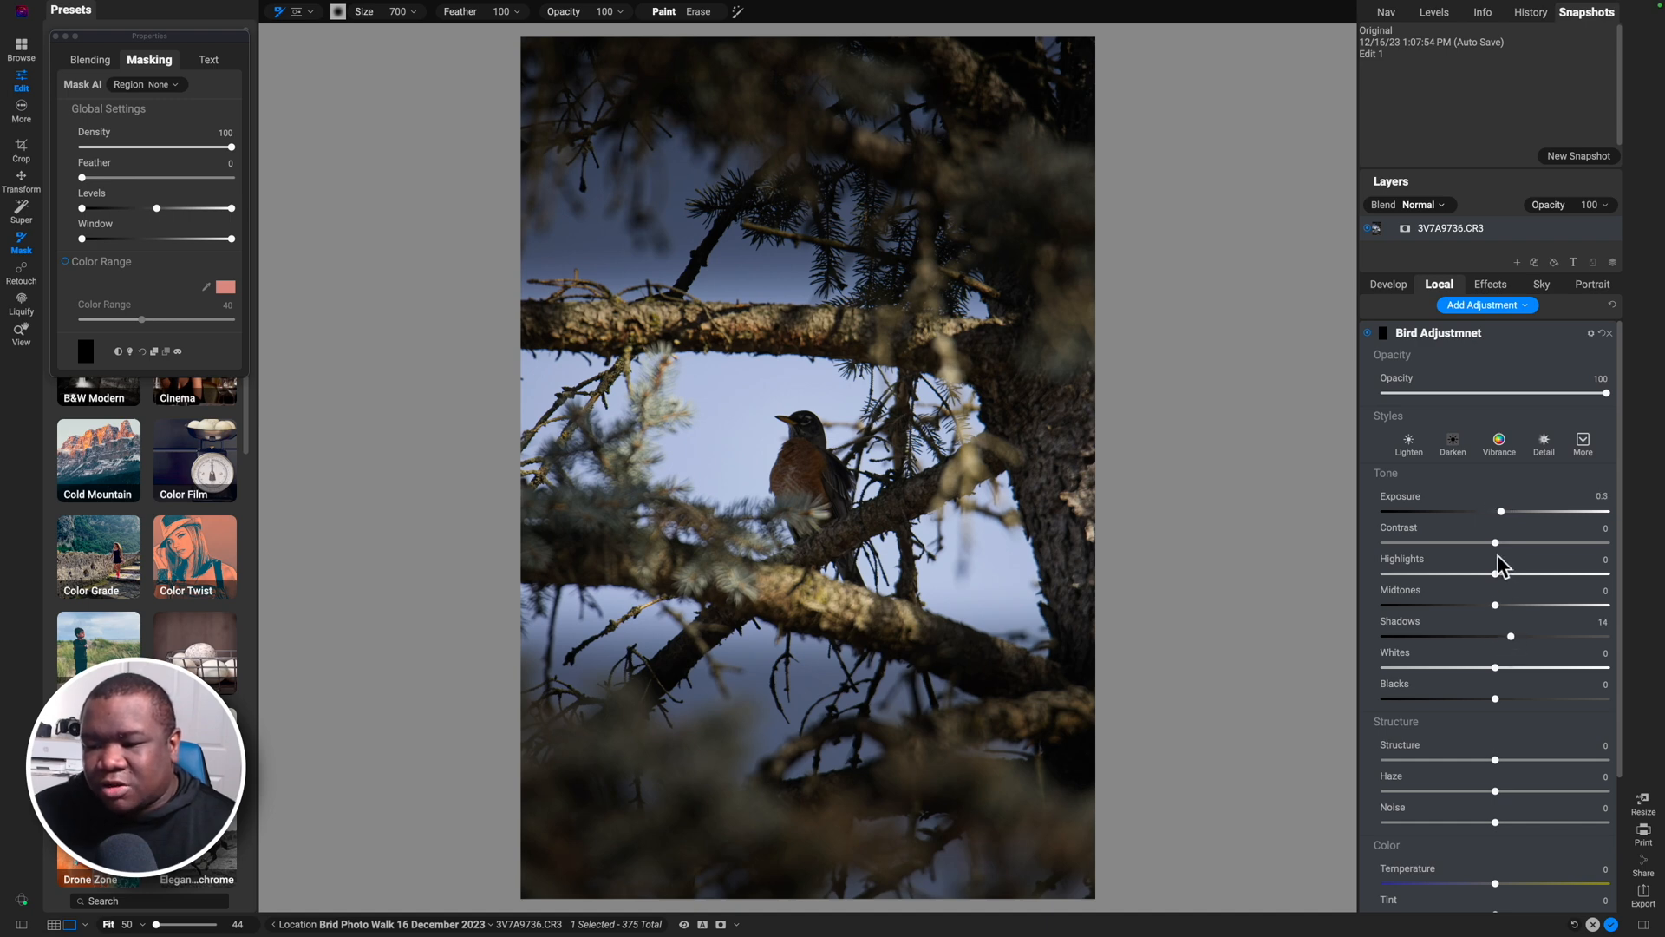
left_click_drag(1504, 548, 1514, 551)
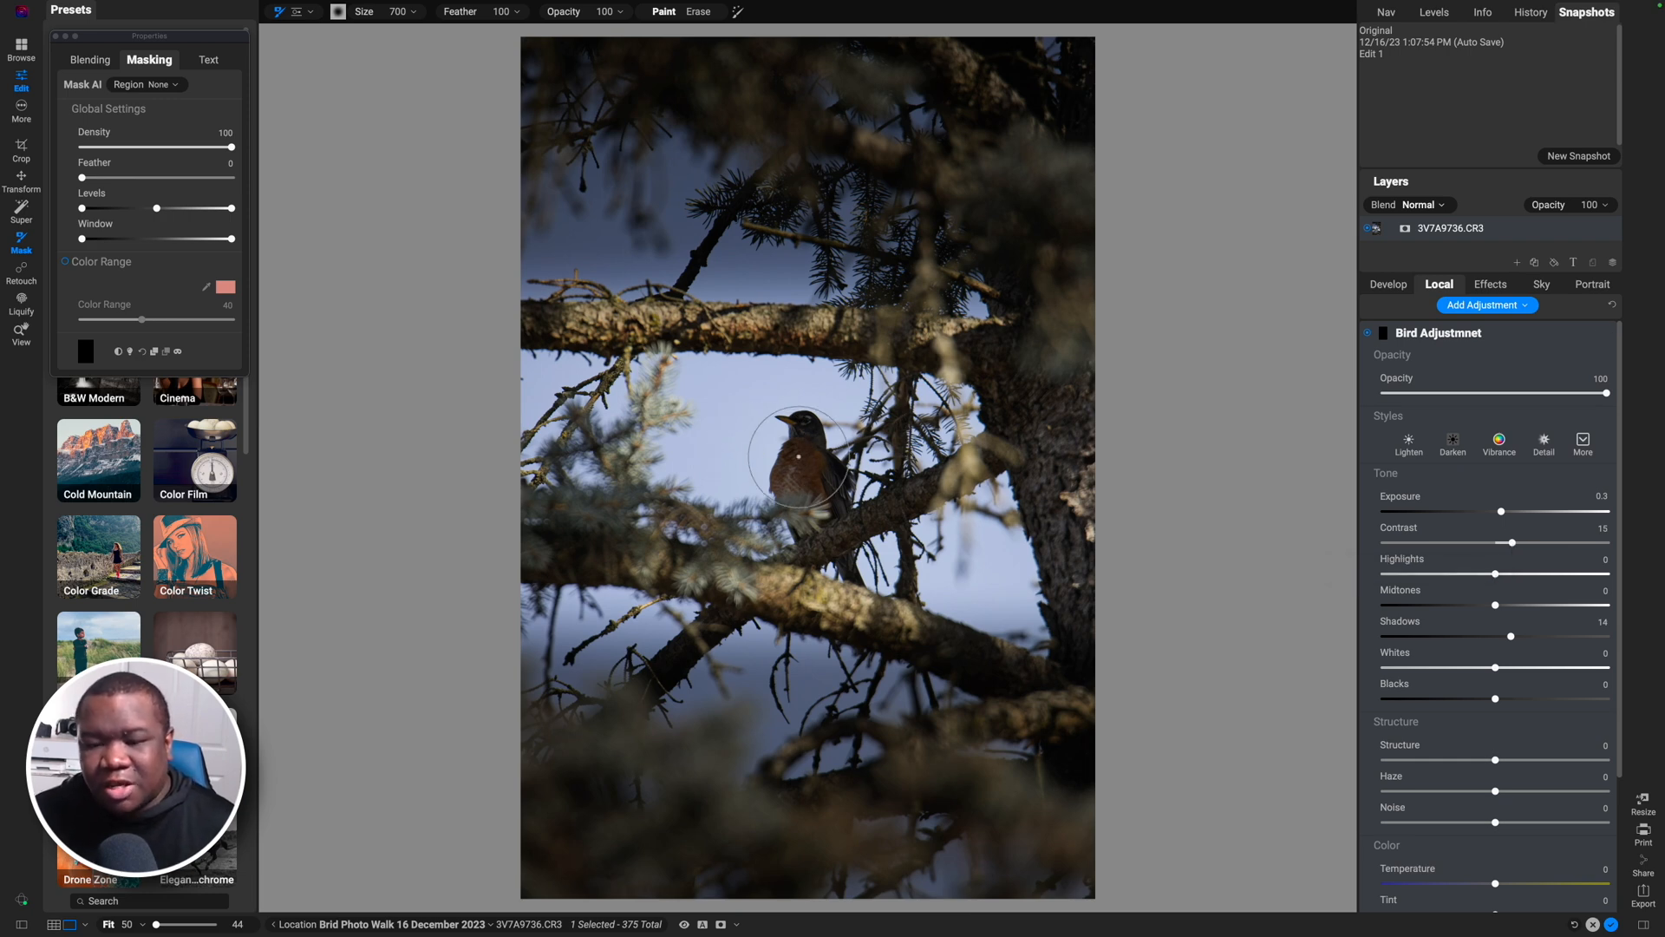
Step: Paint the bird's body into the adjustment mask with a size 300 brush, reducing it to 80 for the head
key("bracketleft")
key("bracketleft")
key("bracketleft")
key("bracketleft")
key("bracketleft")
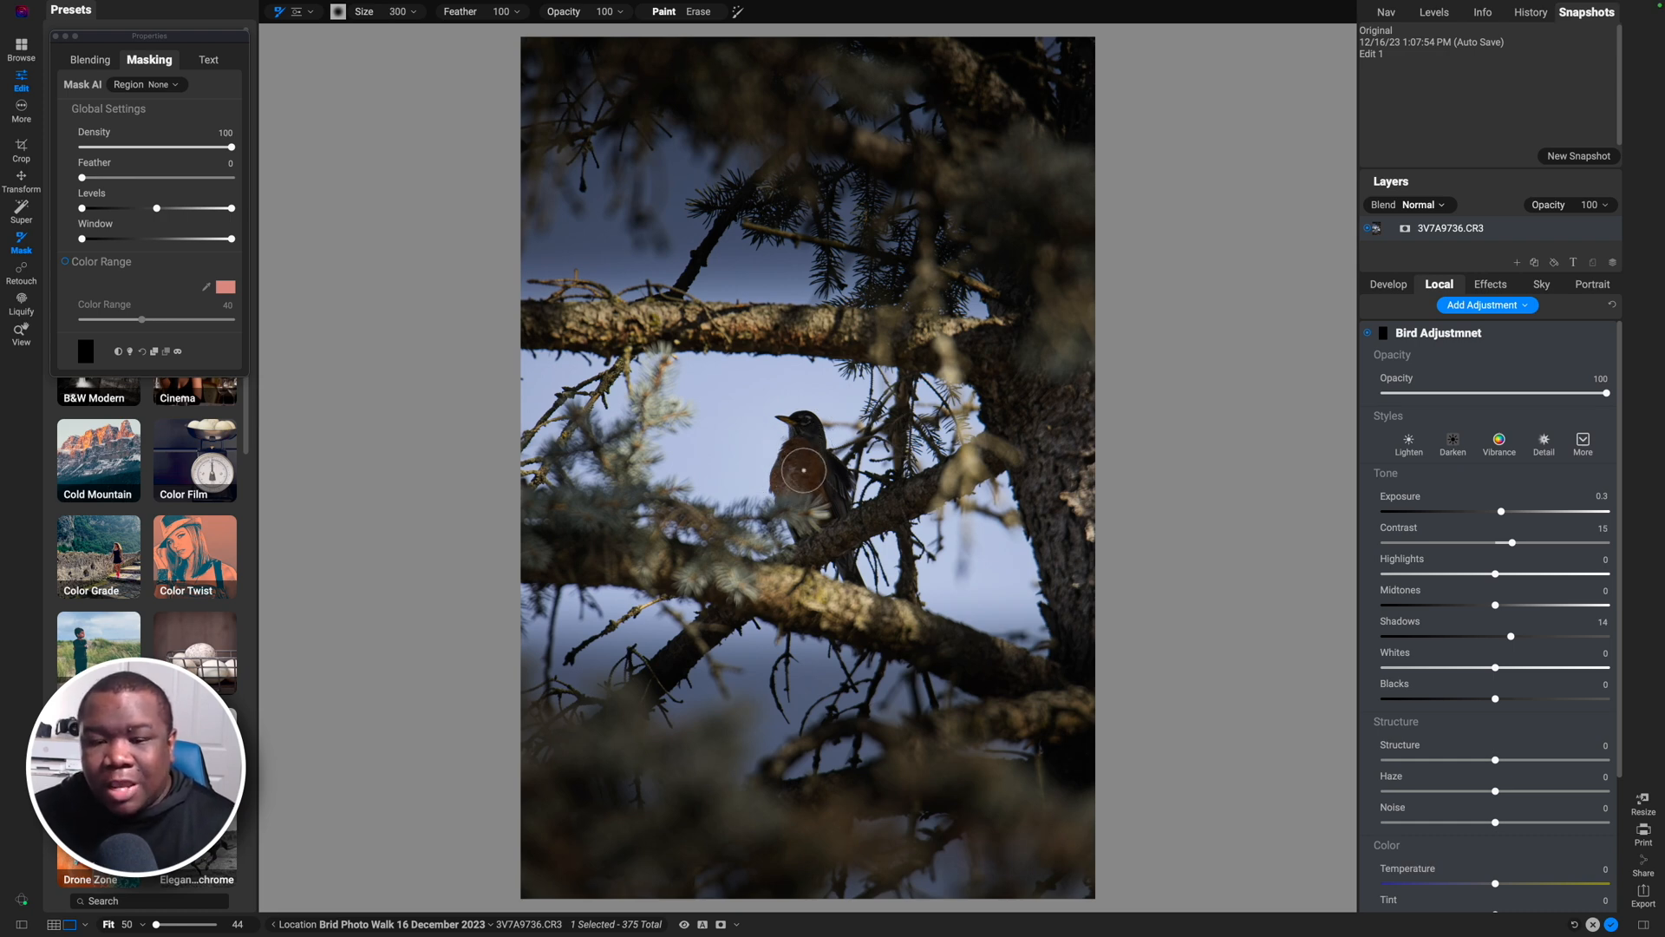
mouse_move(802, 457)
left_mouse_down()
mouse_move(796, 488)
mouse_move(820, 476)
left_mouse_up()
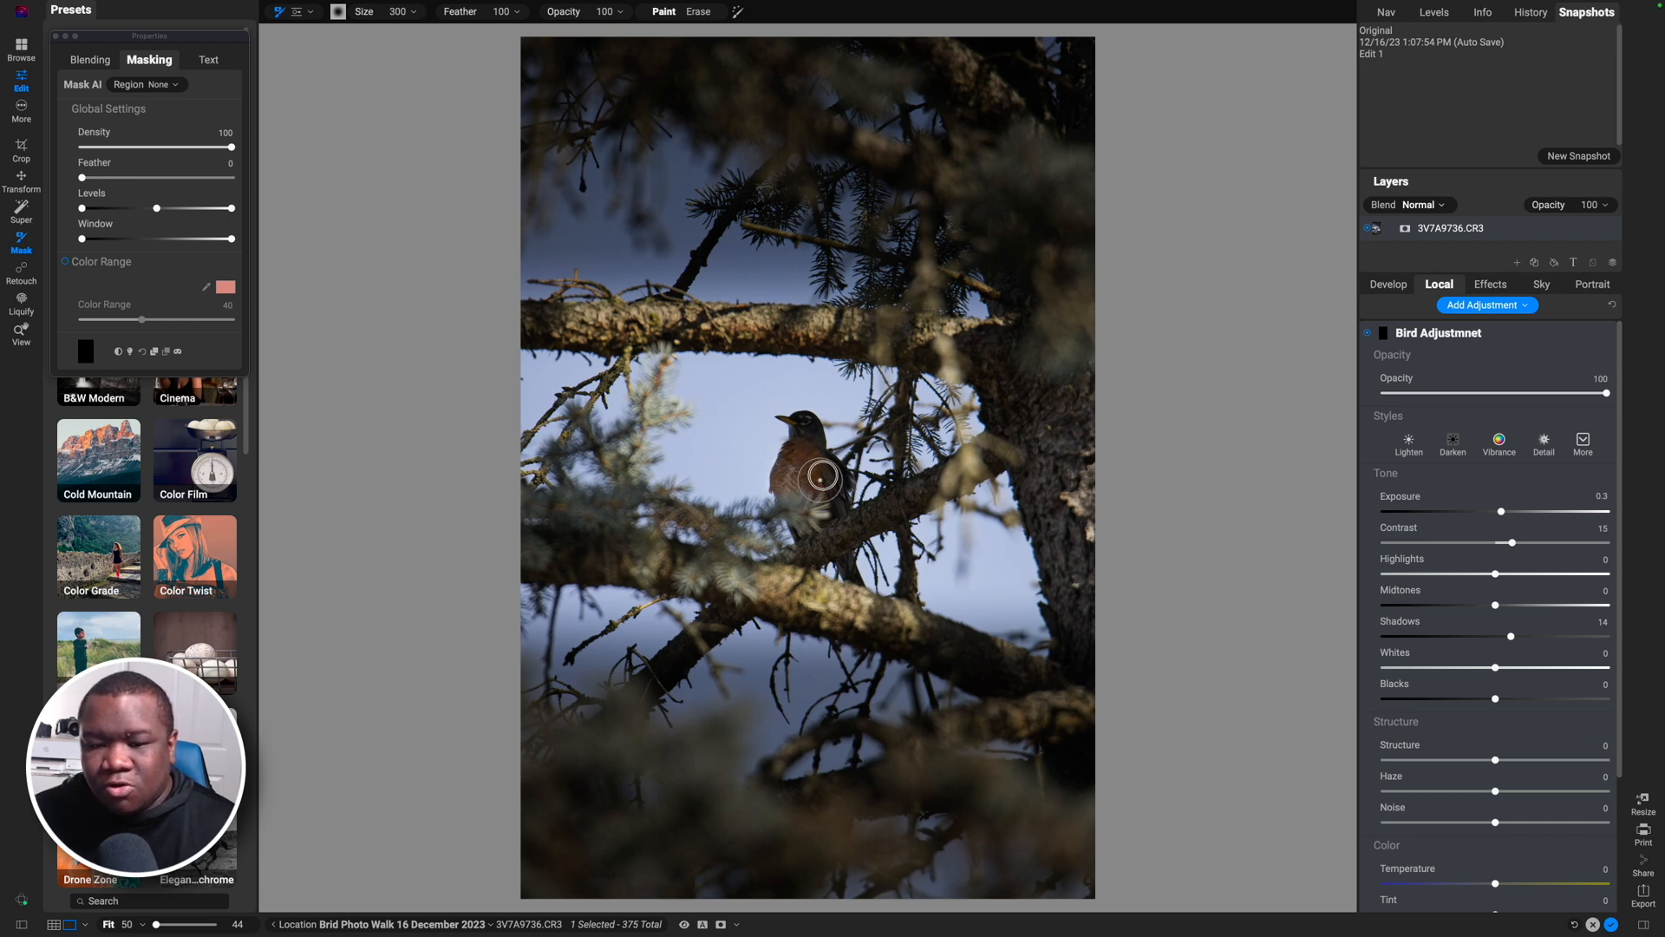
key("bracketleft")
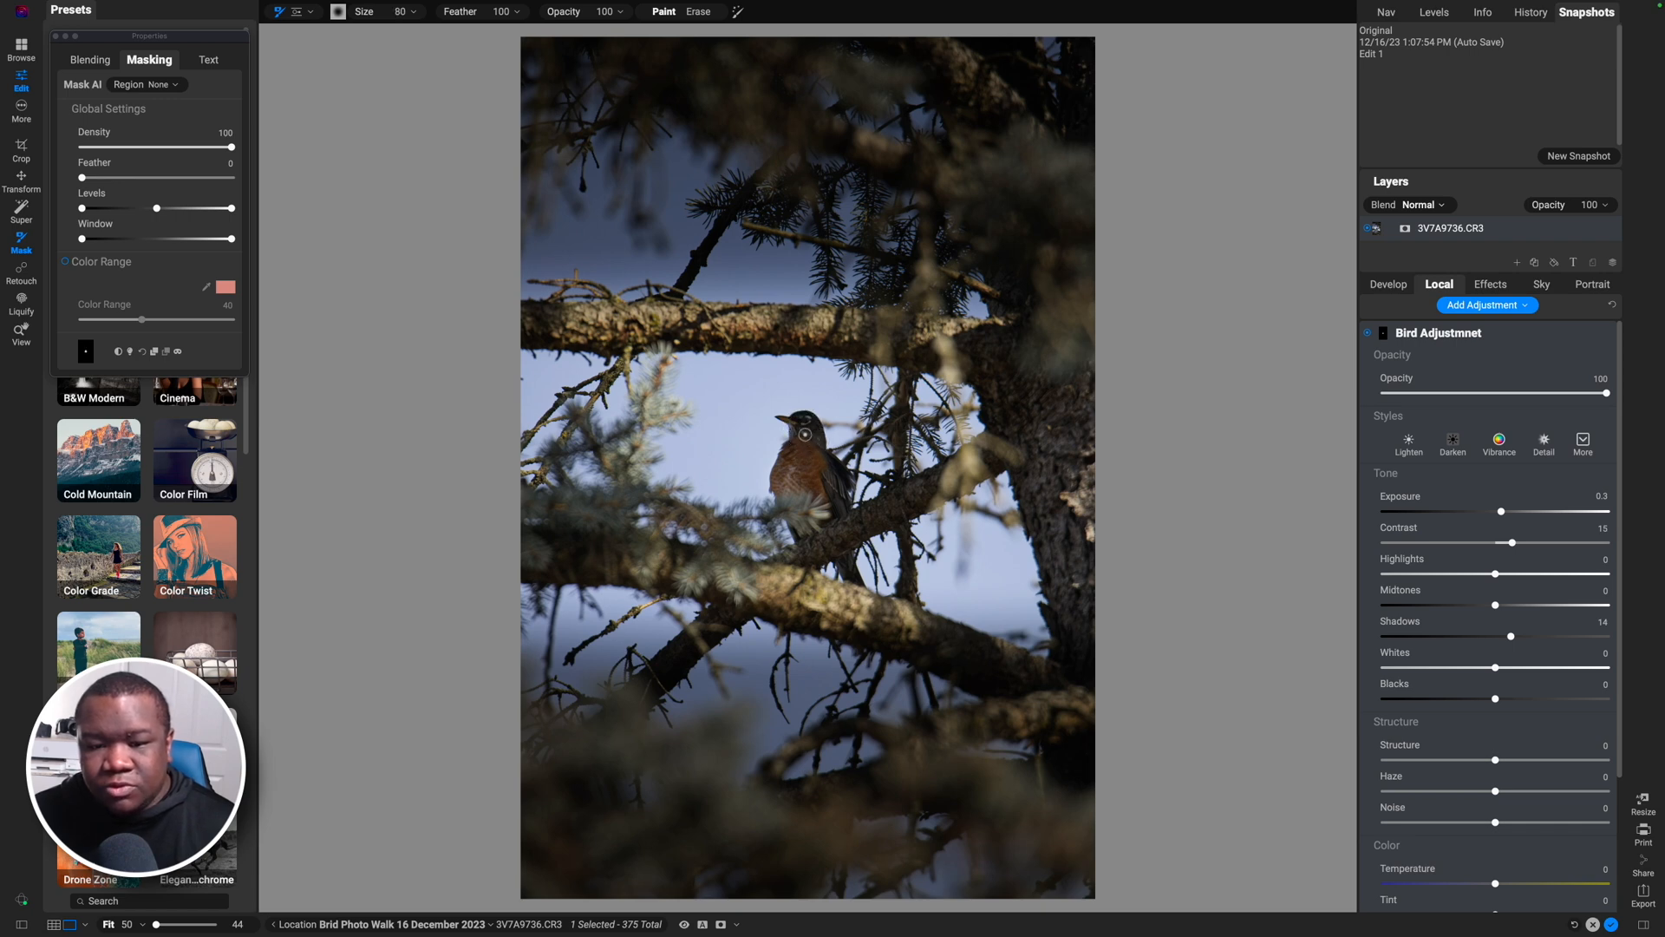
Step: Show the mask overlay and paint the missed edges of the bird's chest and its wing with a size 80 brush
scroll(805, 434, "up", 5)
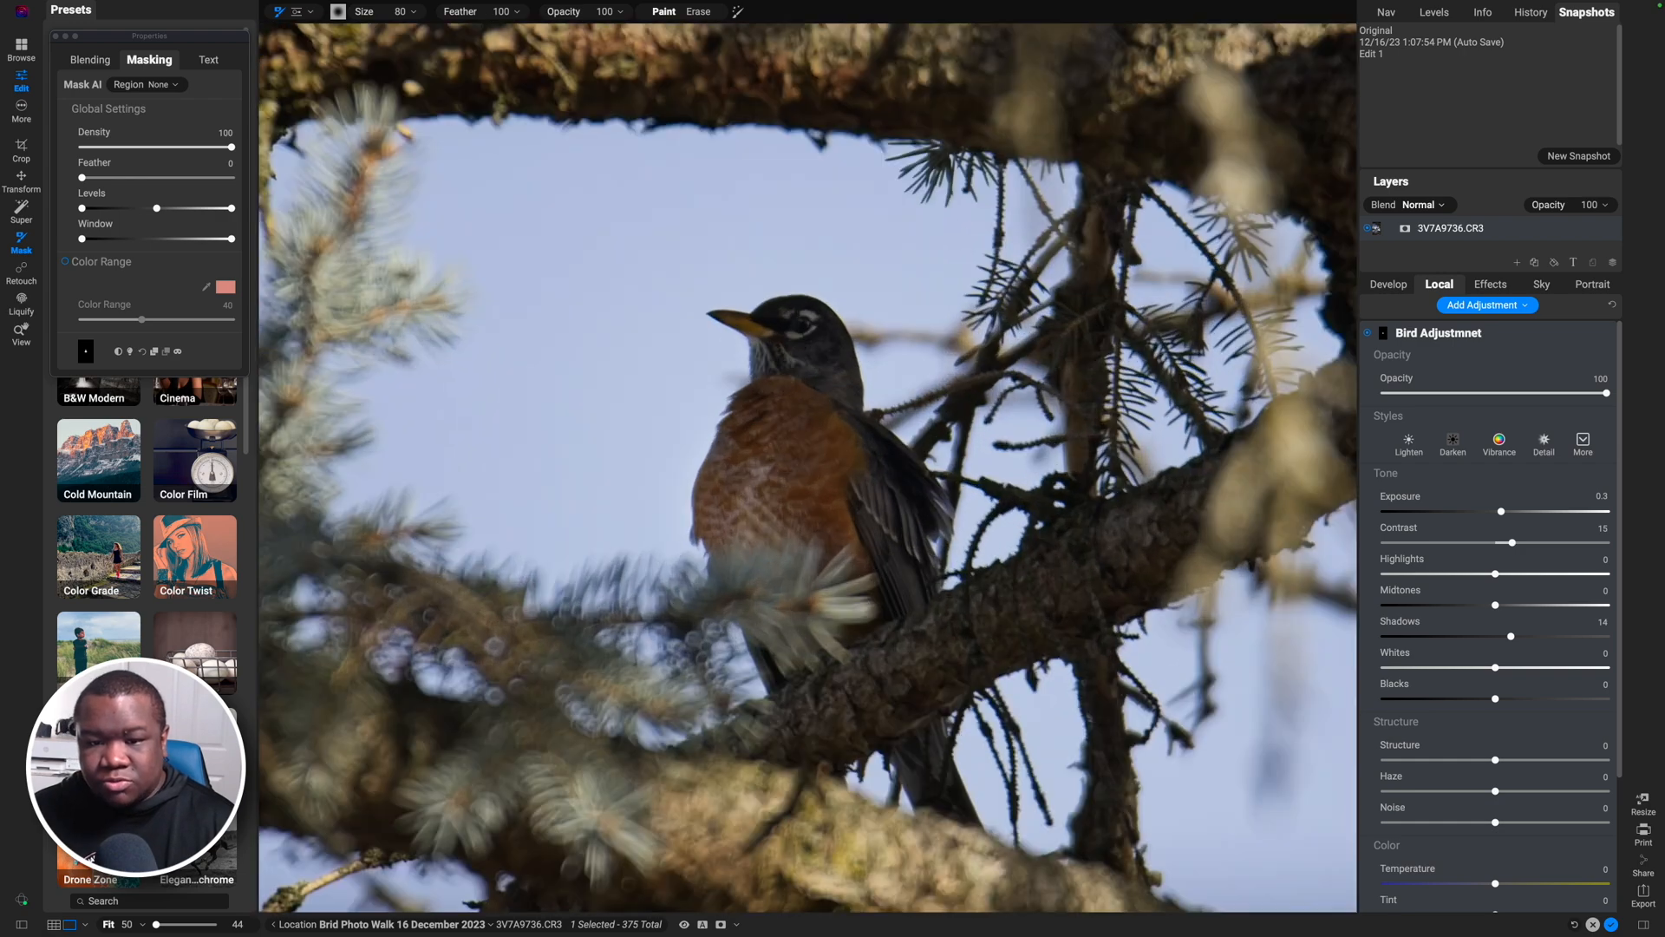
scroll(784, 317, "up", 3)
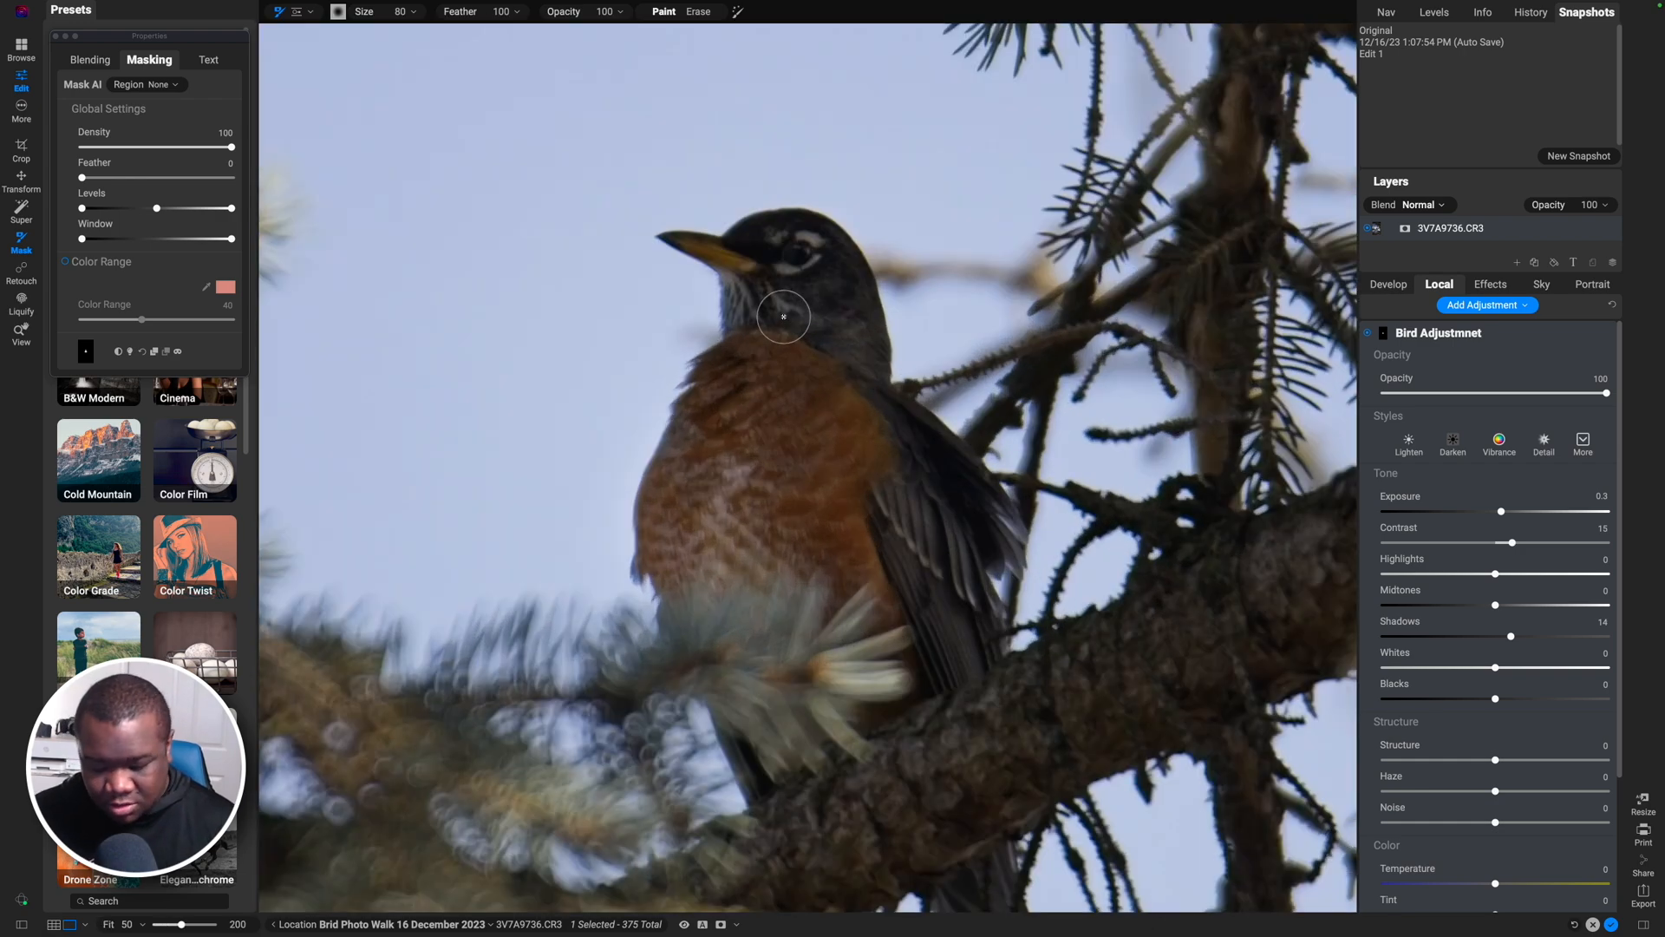
key("o")
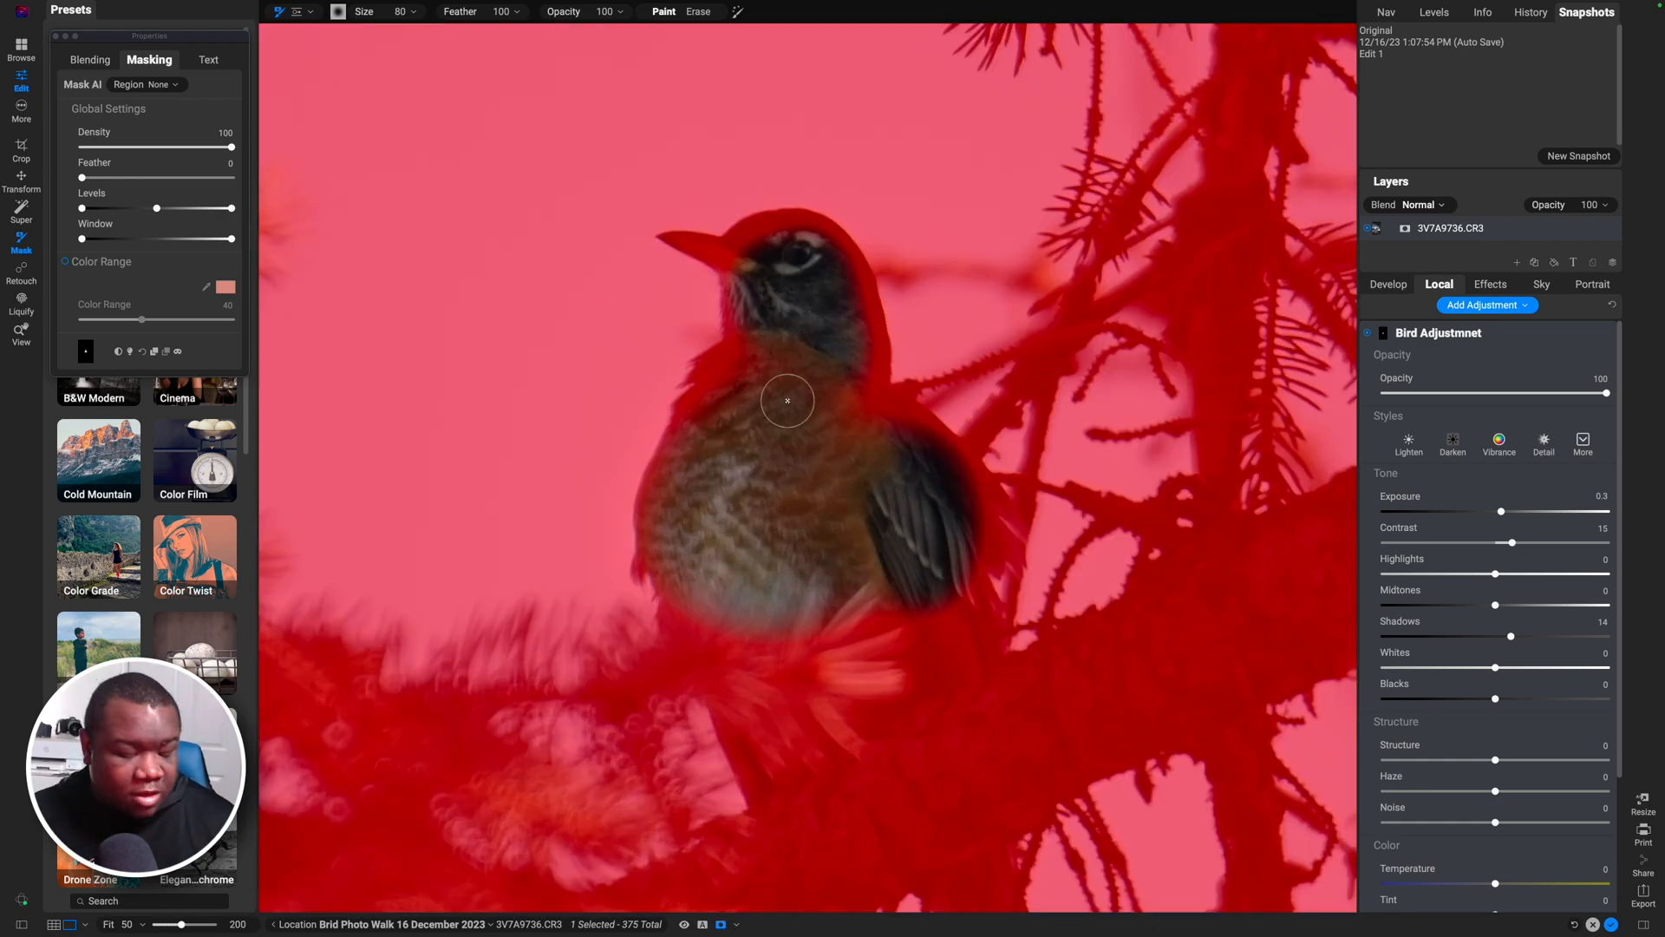
key("]")
key("]")
key("]")
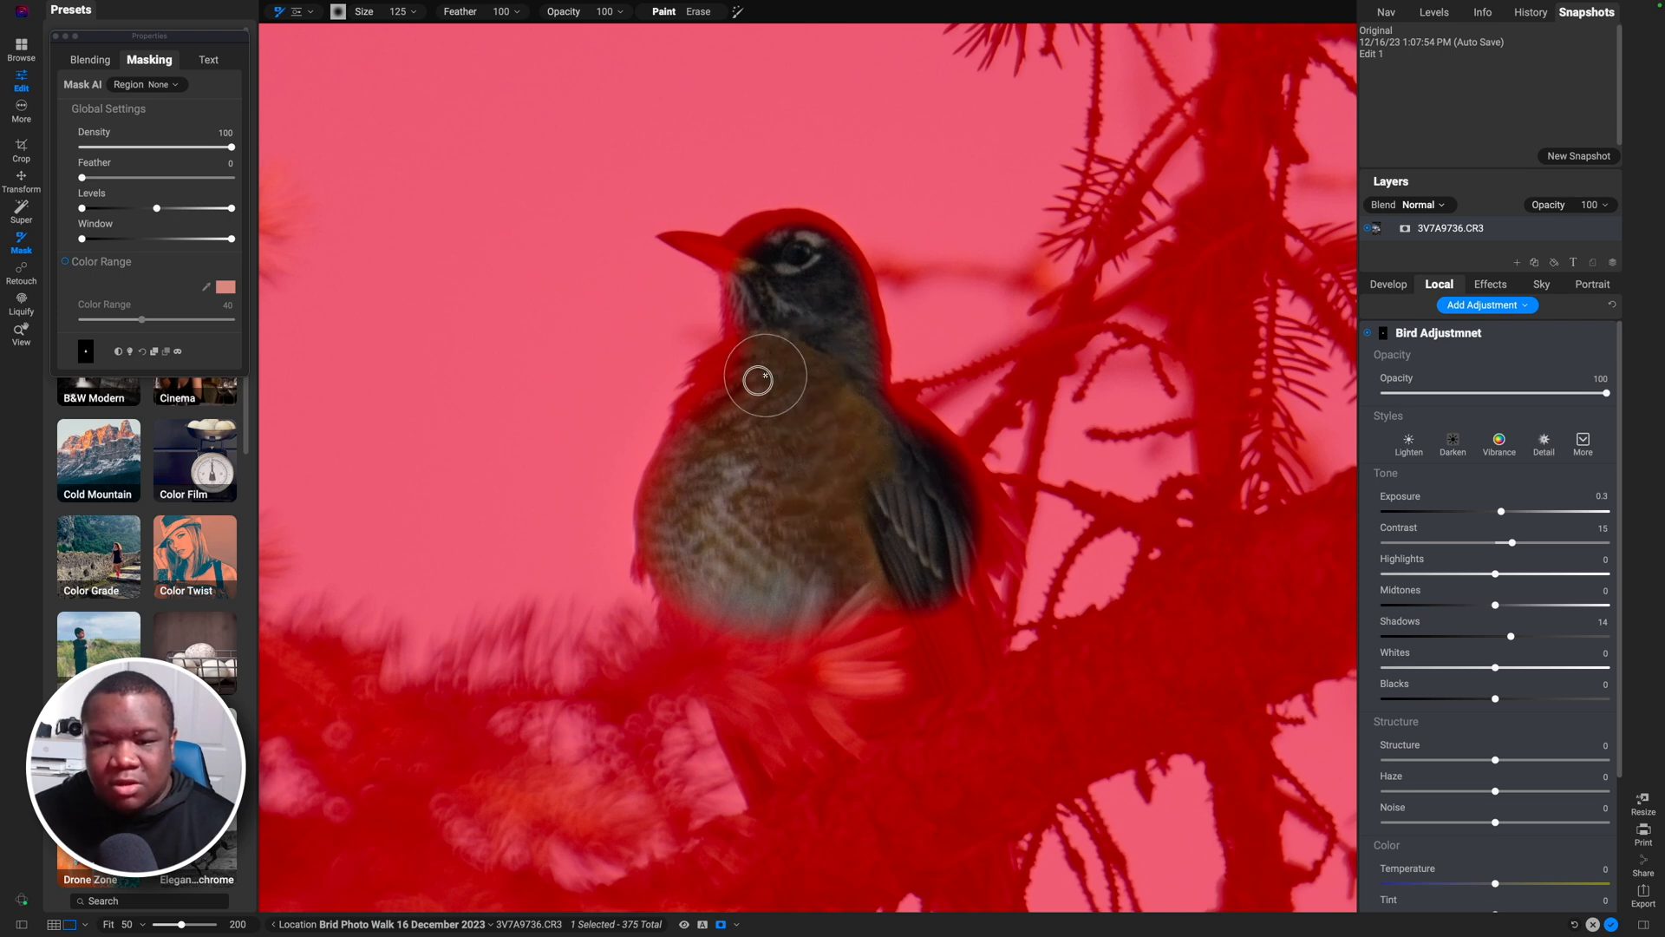
key("bracketleft")
key("bracketleft")
mouse_move(754, 372)
left_mouse_down()
mouse_move(714, 390)
mouse_move(668, 480)
mouse_move(658, 520)
mouse_move(687, 584)
mouse_move(658, 540)
mouse_move(707, 579)
mouse_move(843, 596)
mouse_move(910, 569)
mouse_move(952, 654)
mouse_move(955, 576)
mouse_move(981, 618)
mouse_move(977, 668)
mouse_move(936, 668)
mouse_move(918, 621)
mouse_move(853, 614)
mouse_move(989, 528)
mouse_move(877, 407)
left_mouse_up()
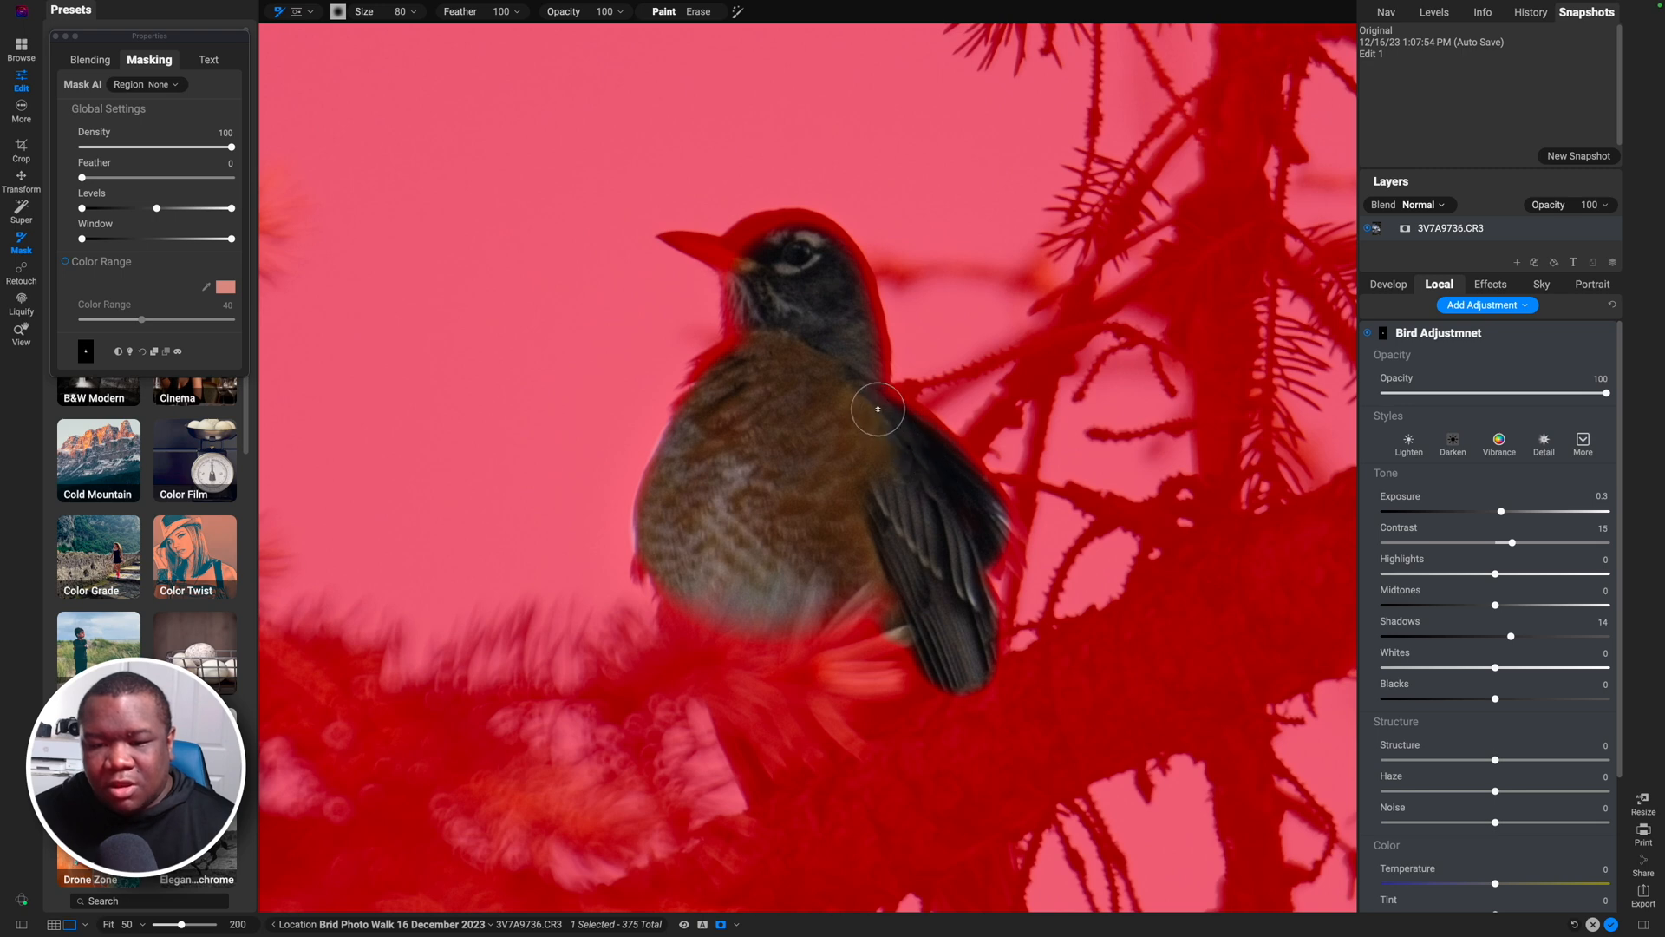
mouse_move(927, 459)
left_mouse_down()
mouse_move(933, 446)
mouse_move(870, 398)
mouse_move(852, 297)
left_mouse_up()
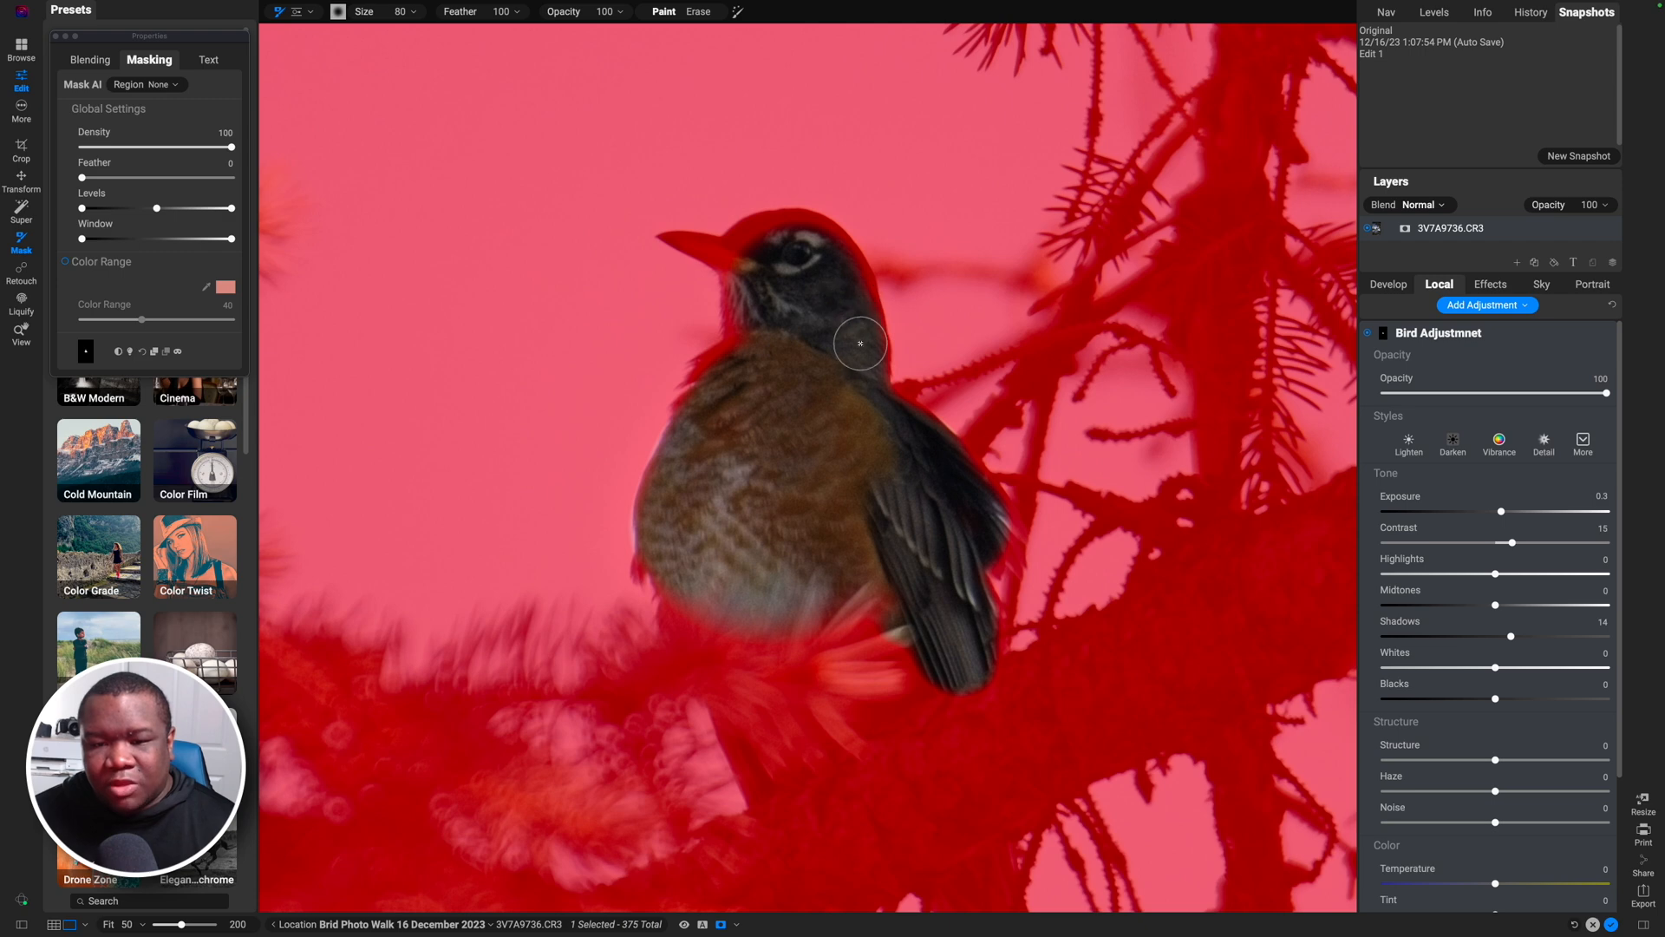
Step: Paint the bird's head outline, beak and outer wing edge into the mask with brushes between 40 and 10, and hide the overlay
mouse_move(863, 369)
left_mouse_down()
mouse_move(832, 254)
mouse_move(784, 233)
mouse_move(800, 229)
mouse_move(756, 231)
mouse_move(735, 256)
mouse_move(672, 238)
left_mouse_up()
key("bracketleft")
key("bracketleft")
key("bracketleft")
key("bracketleft")
key("bracketleft")
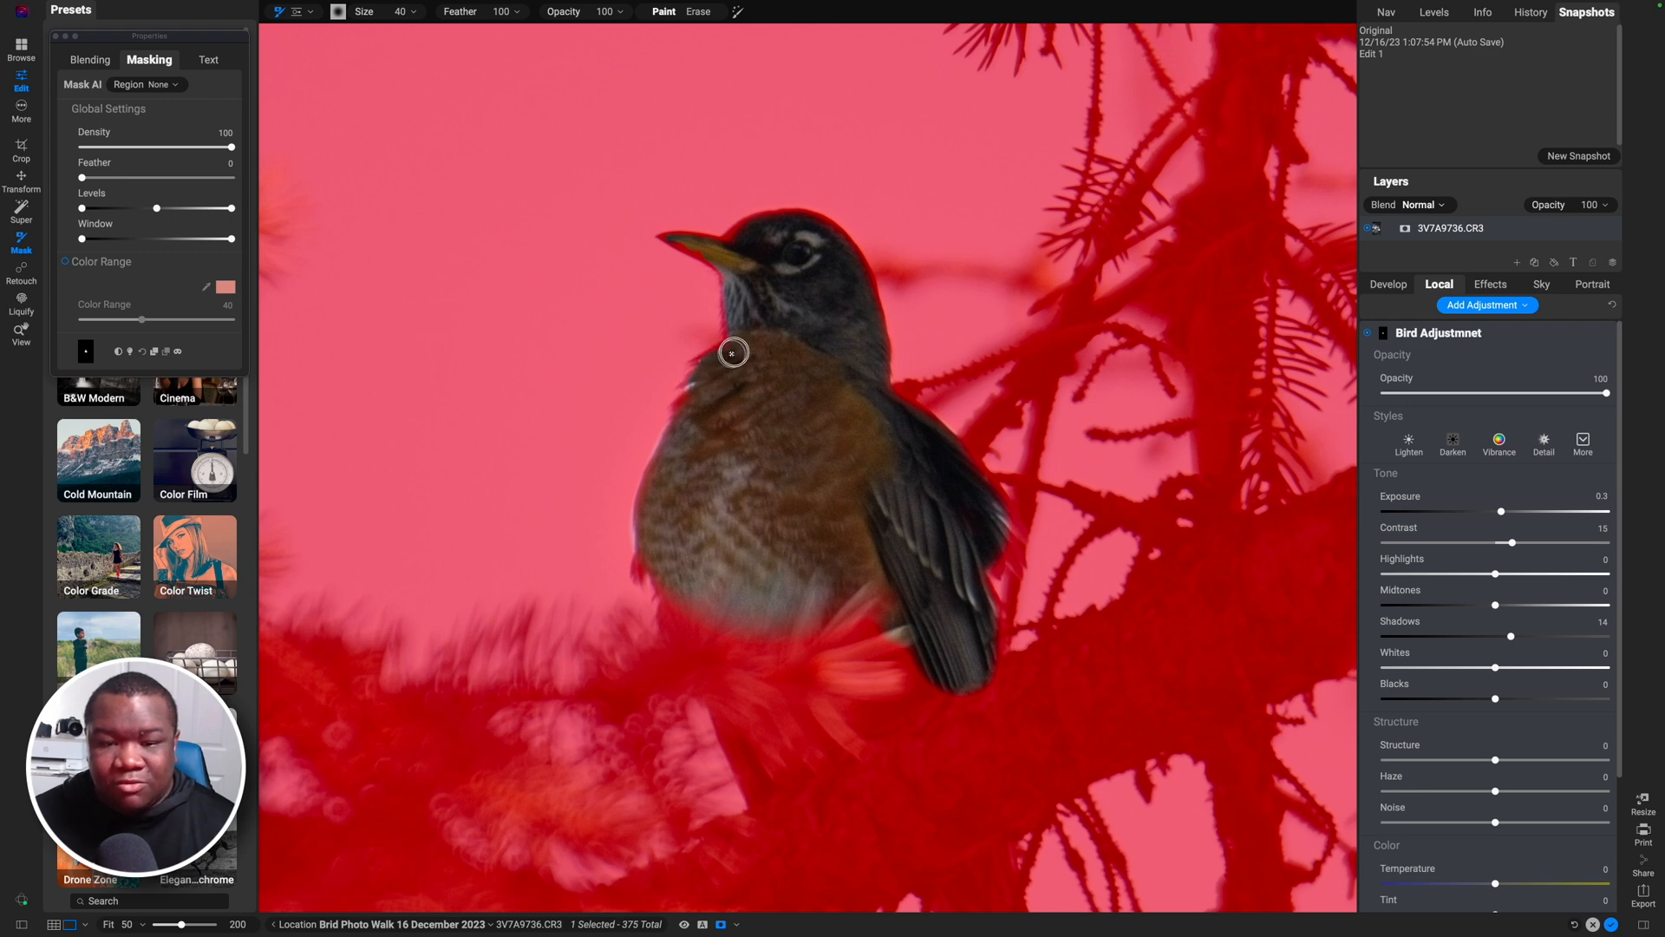
key("bracketleft")
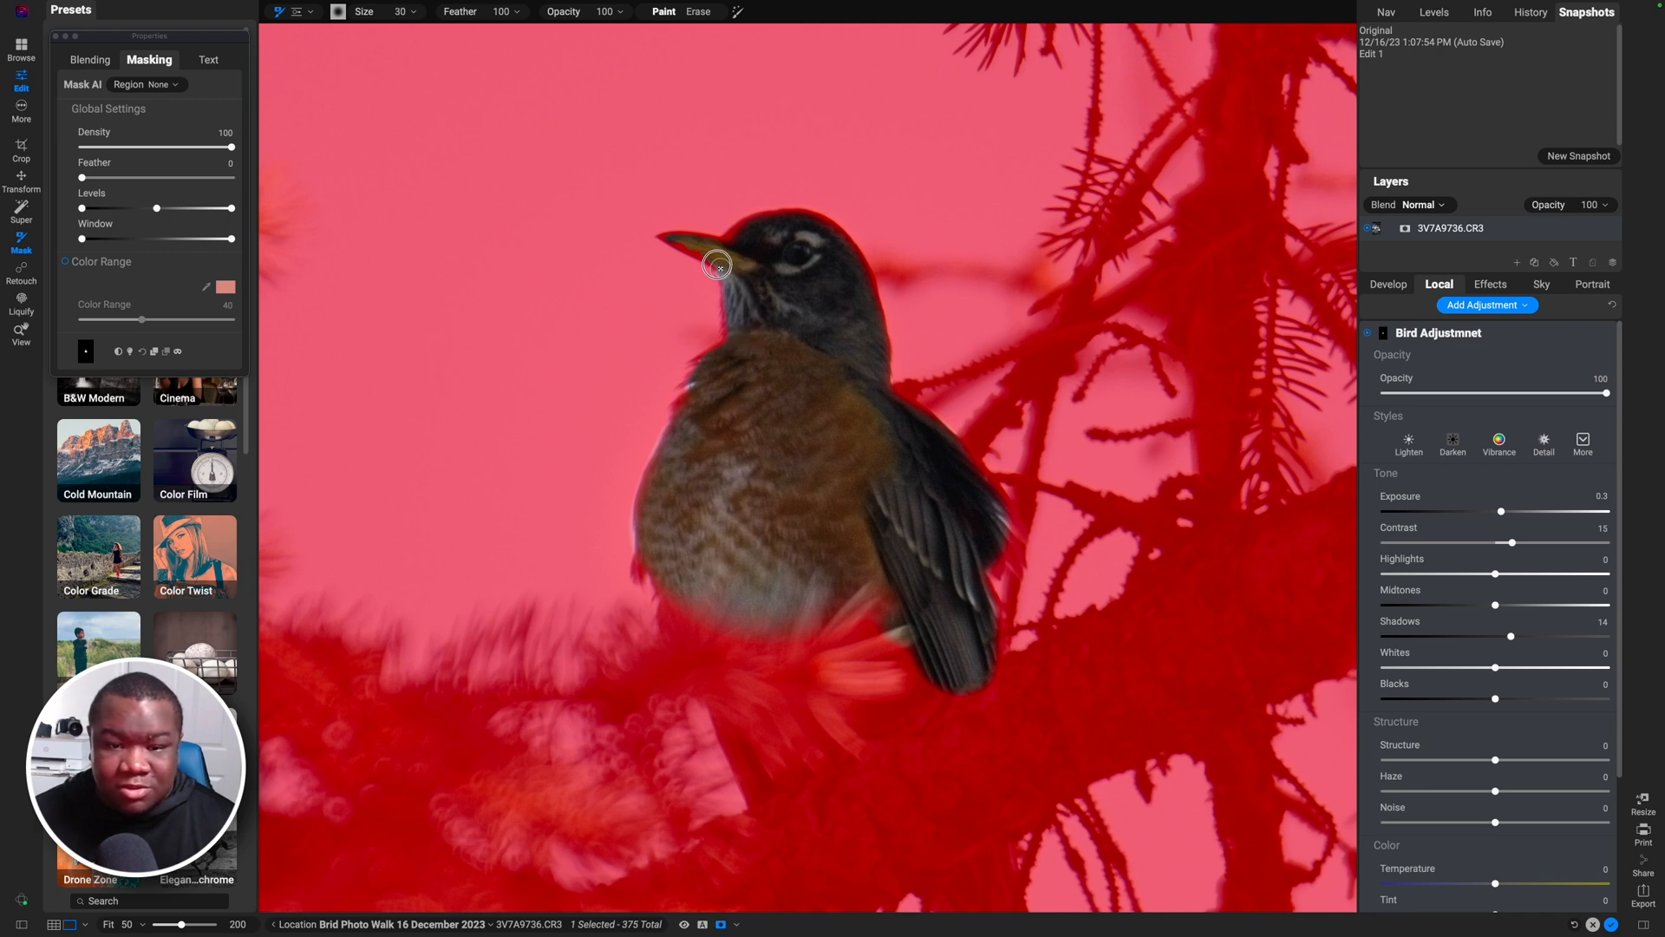
left_click(667, 238)
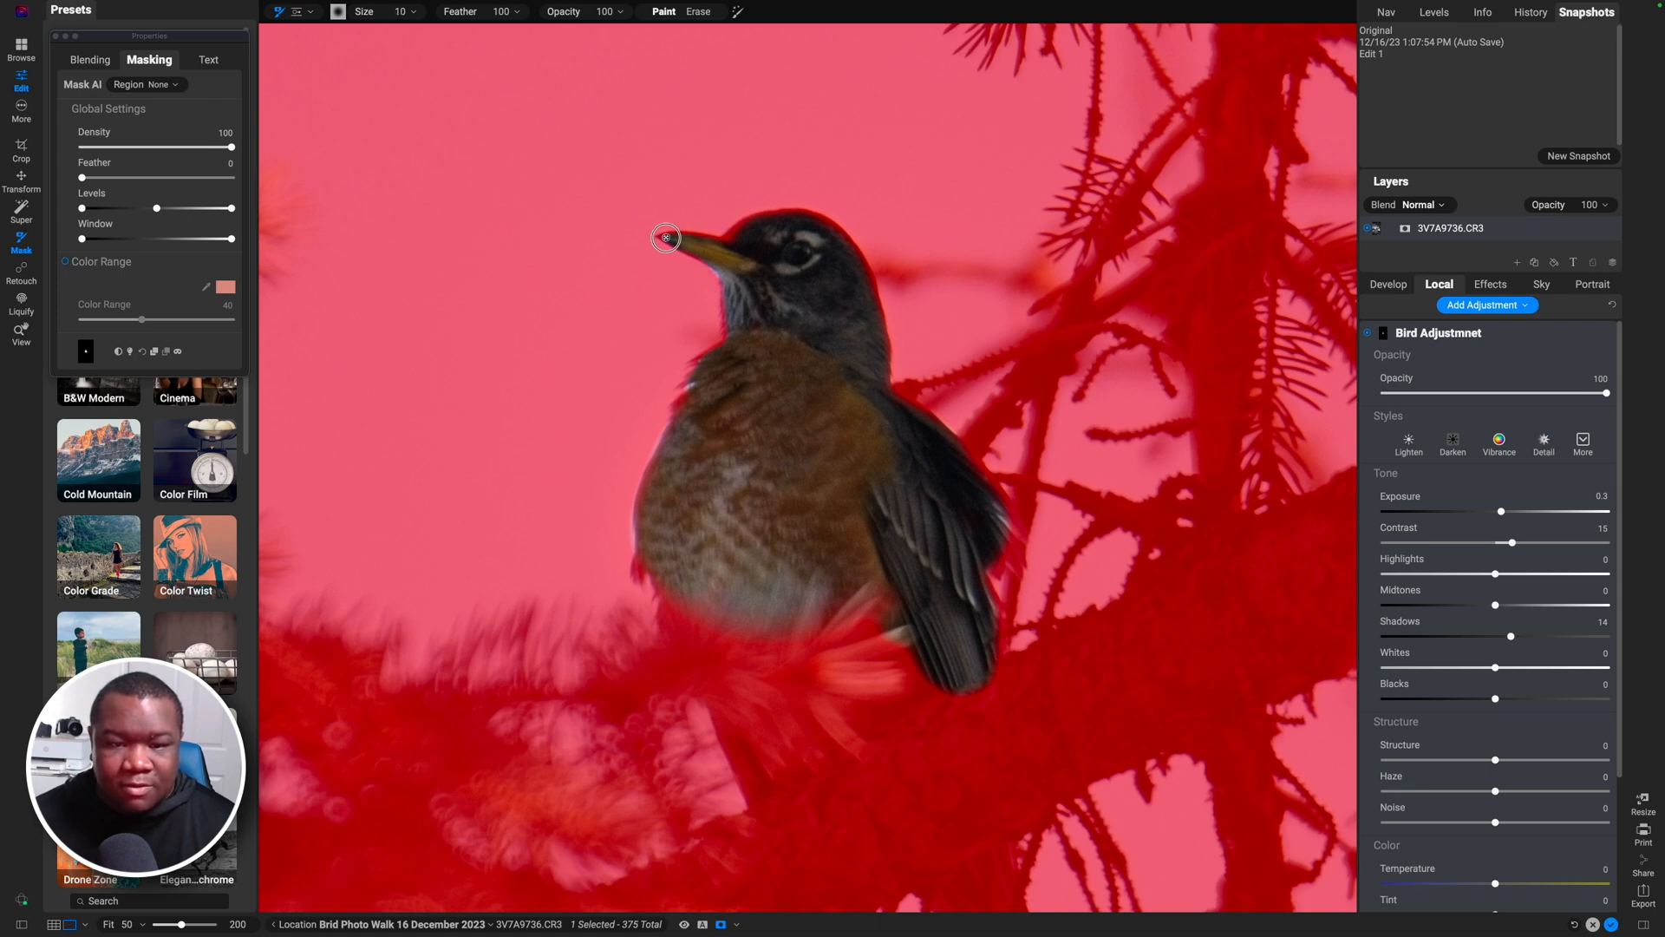
mouse_move(661, 236)
left_mouse_down()
mouse_move(791, 216)
mouse_move(835, 234)
mouse_move(870, 293)
mouse_move(879, 387)
mouse_move(914, 418)
left_mouse_up()
mouse_move(996, 546)
left_mouse_down()
mouse_move(1002, 568)
mouse_move(1007, 517)
mouse_move(1017, 539)
mouse_move(986, 471)
mouse_move(895, 398)
mouse_move(866, 407)
left_mouse_up()
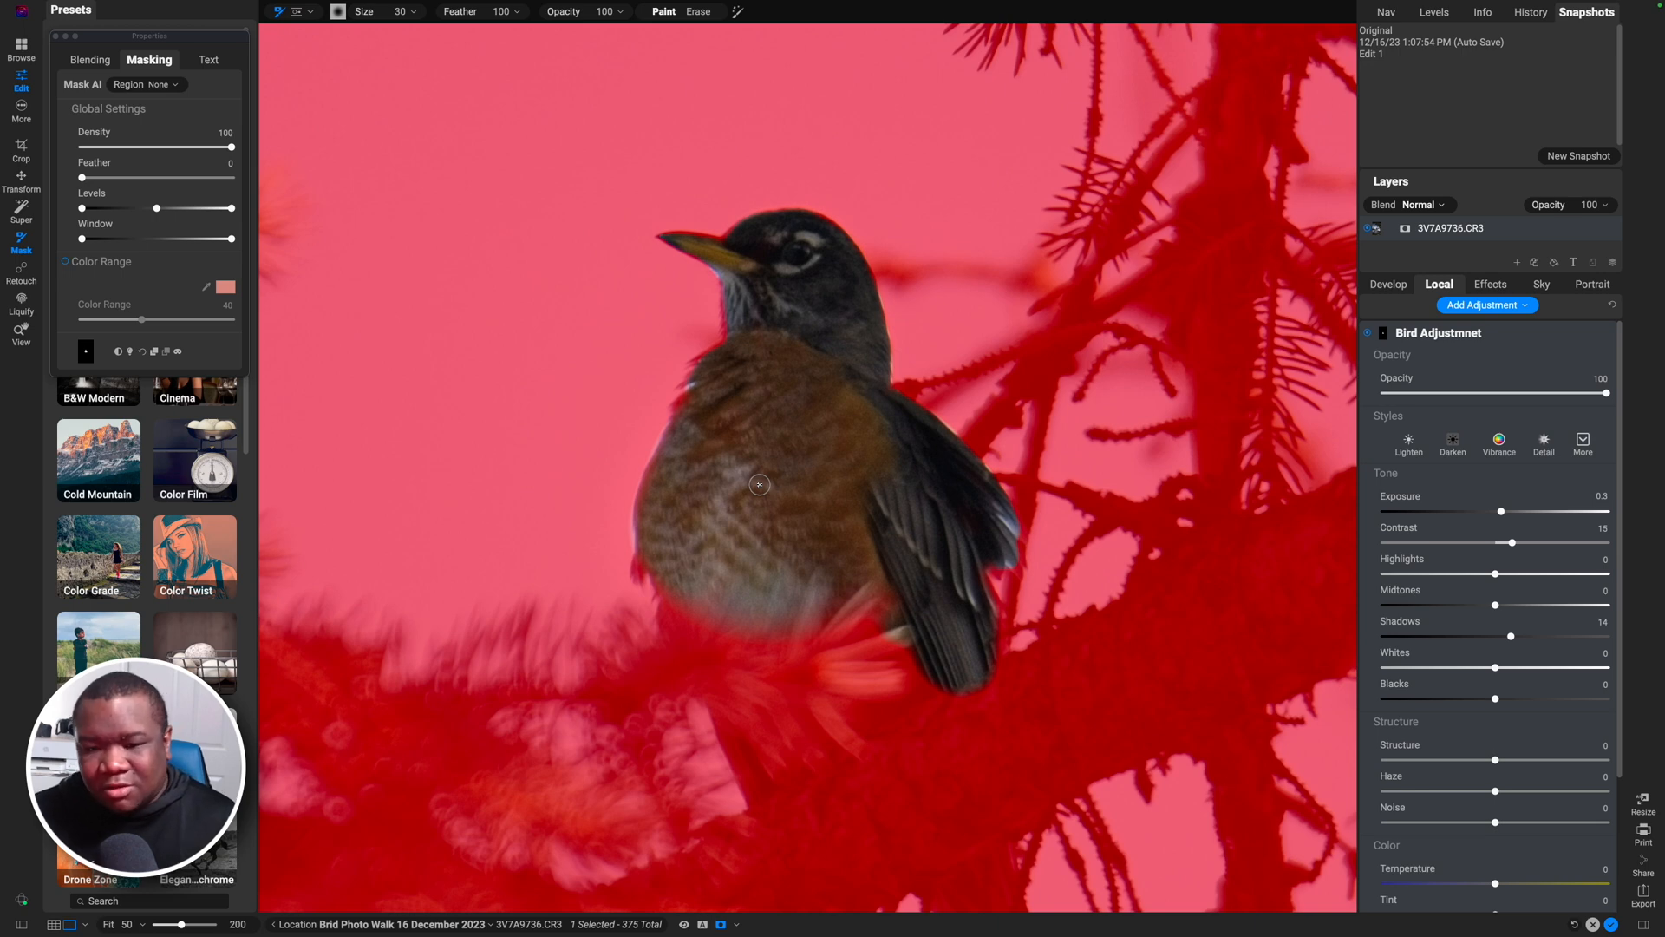
key("o")
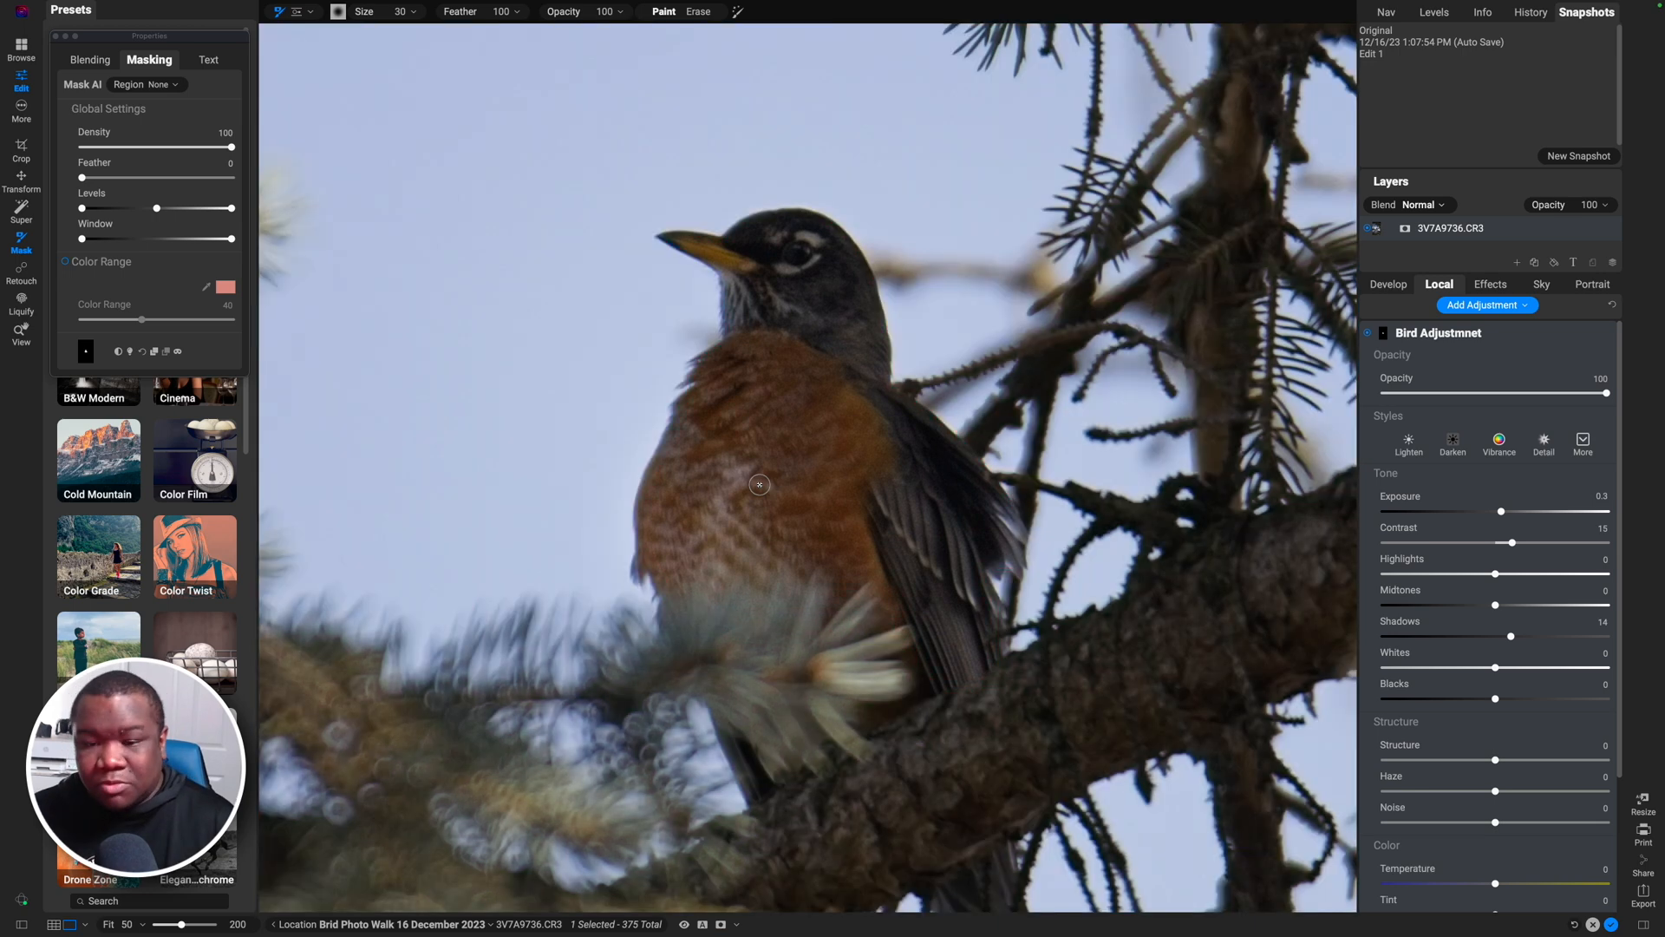
Step: Compare the whole photo with the Bird Adjustmnet turned off and on
key("super+0")
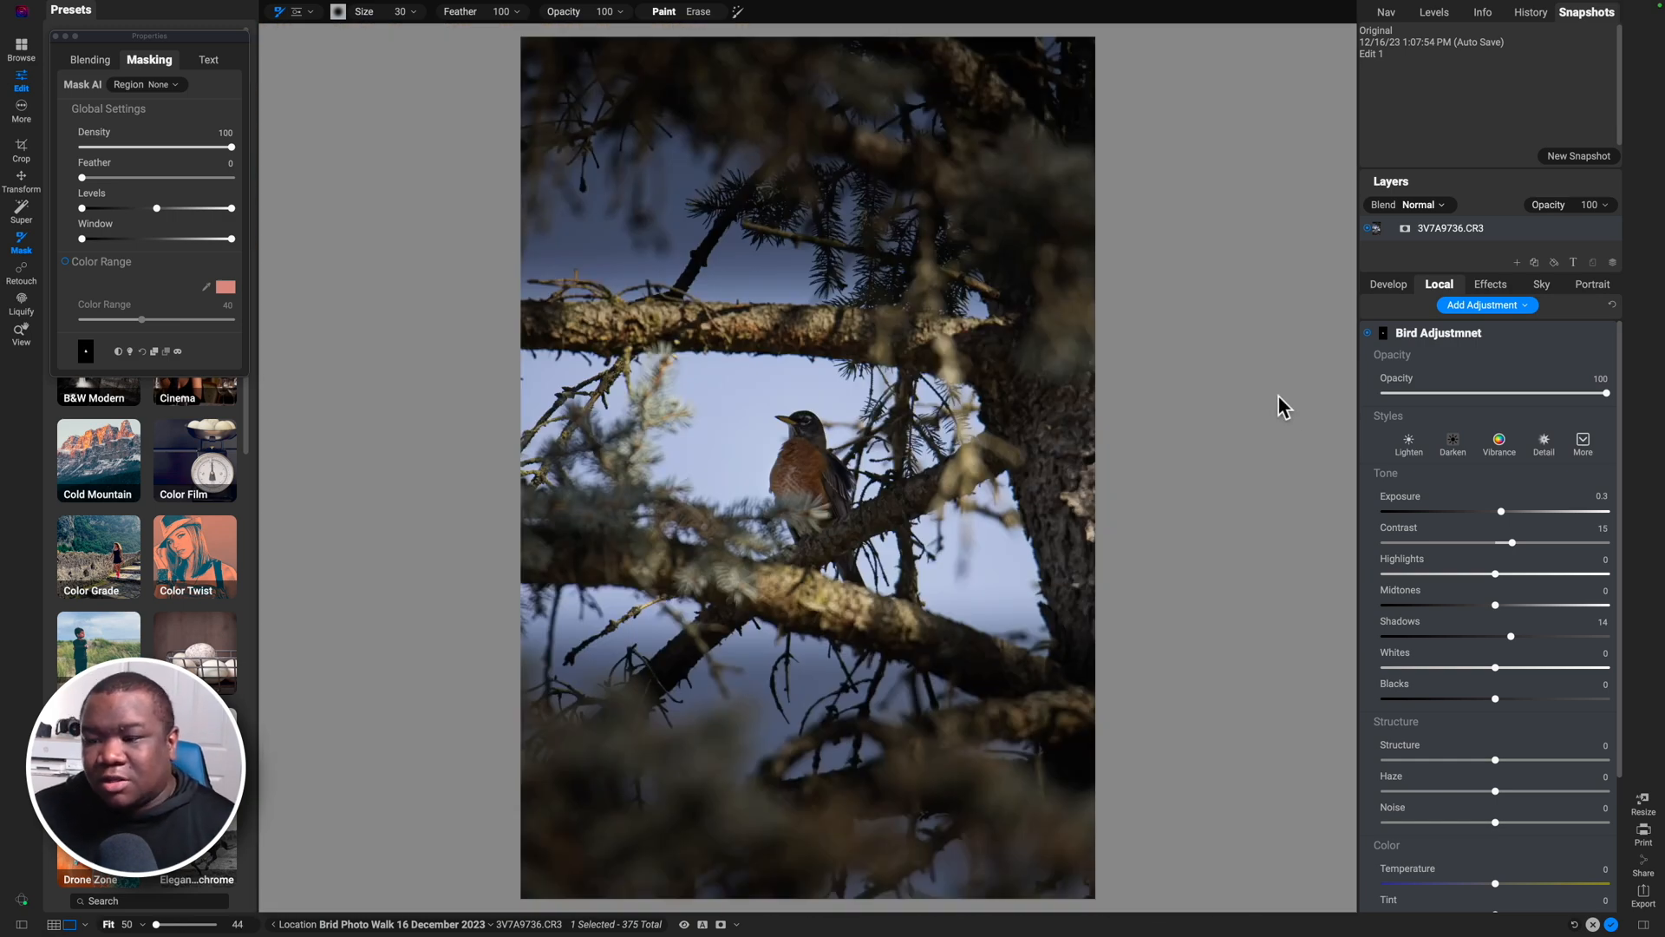
left_click(1367, 332)
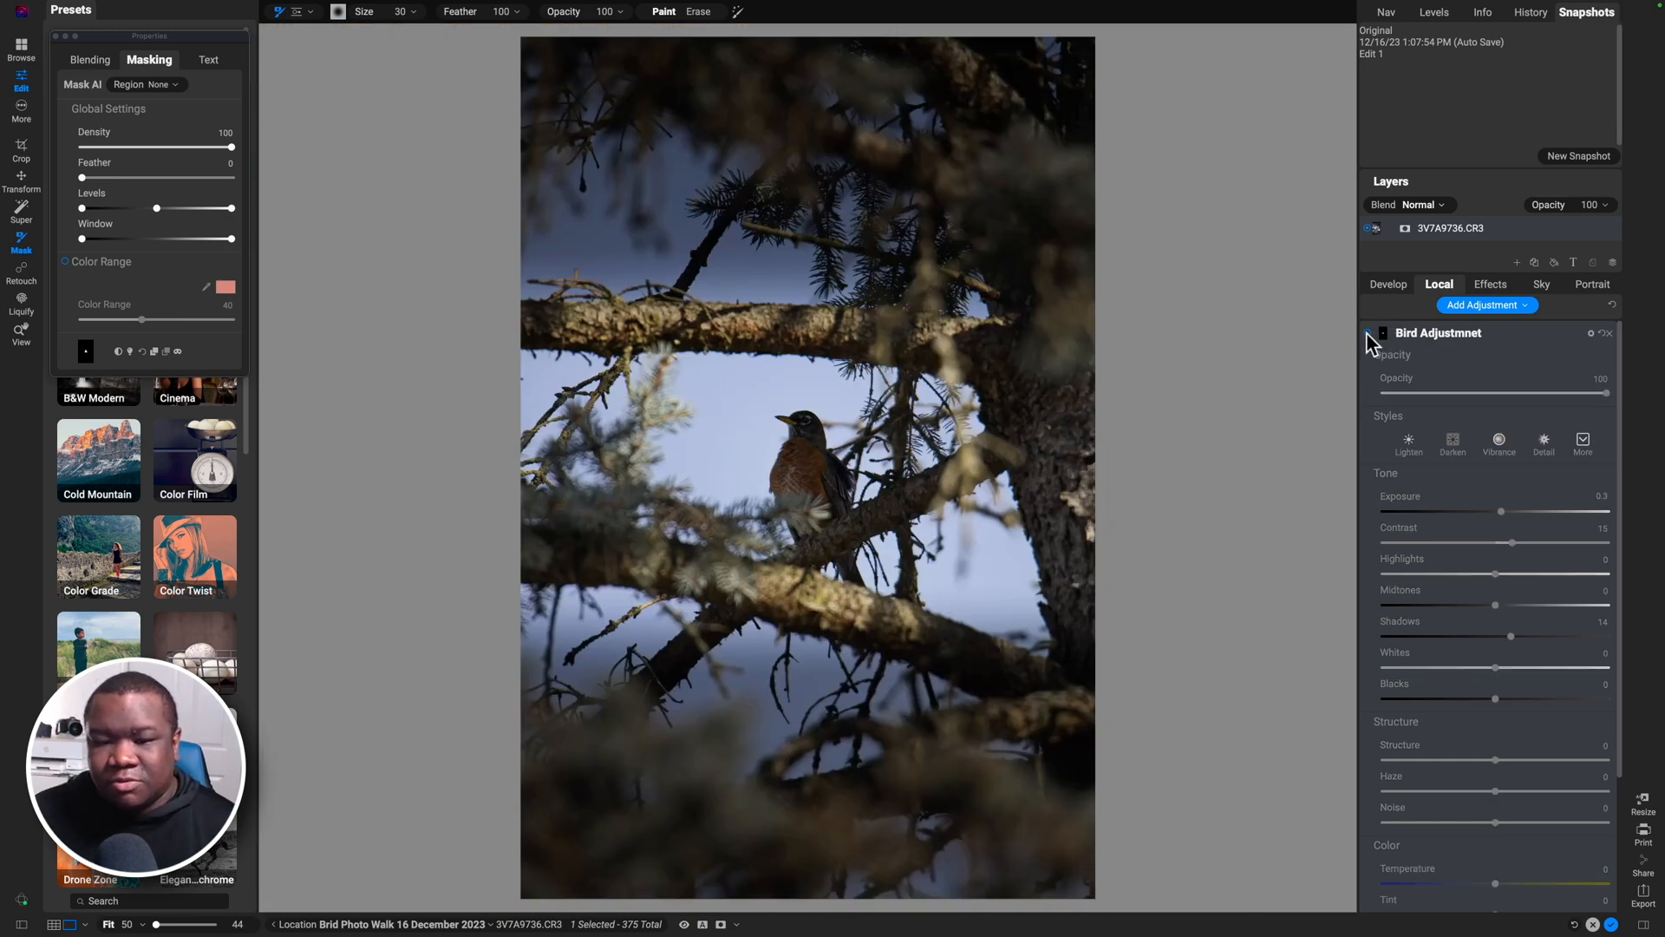
left_click(1366, 332)
left_click(1366, 332)
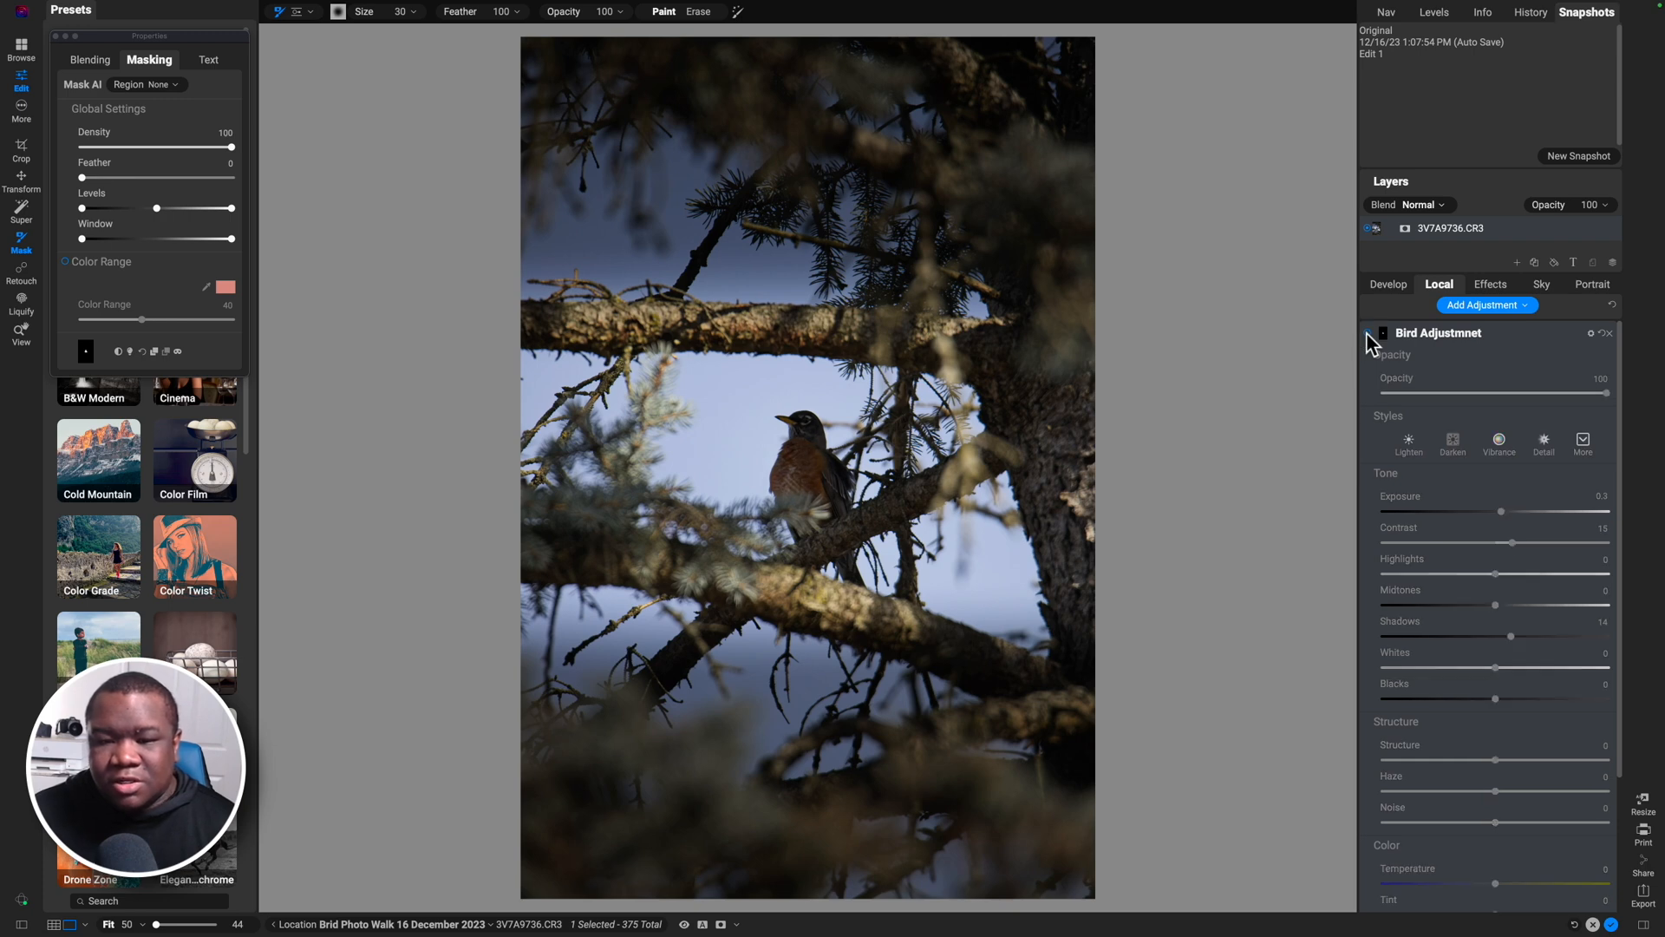
left_click(1367, 334)
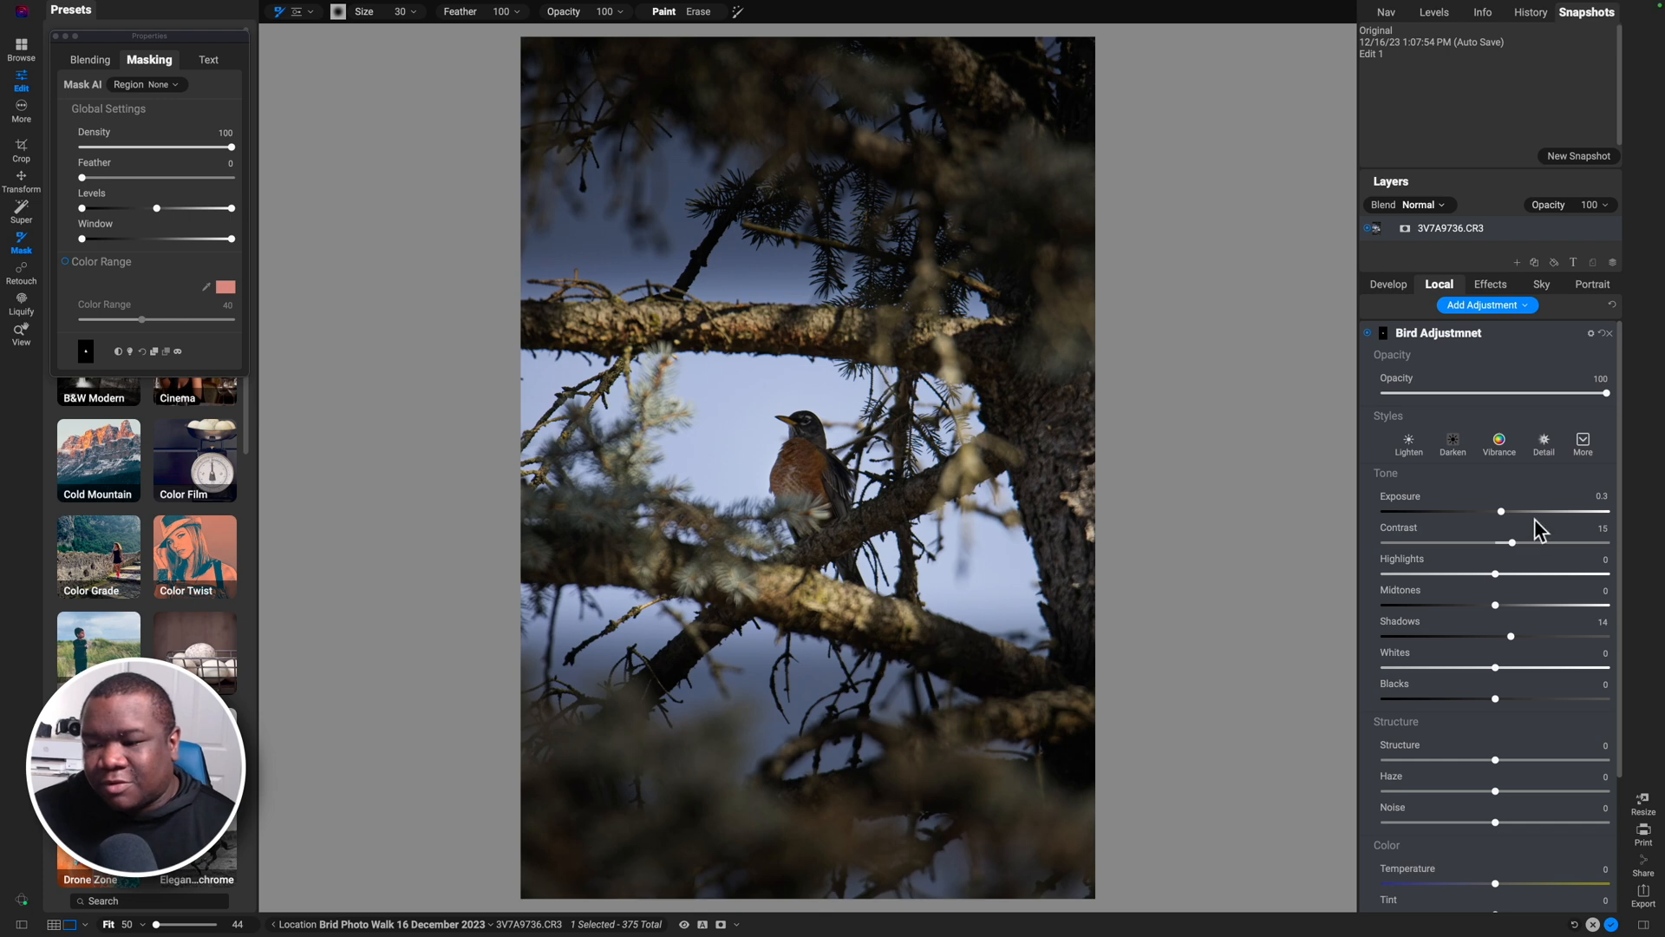
Step: Set the Bird Adjustmnet's Exposure to 0.55, Contrast to 32, Shadows to 18 and Midtones to 17
left_click_drag(1504, 515, 1510, 517)
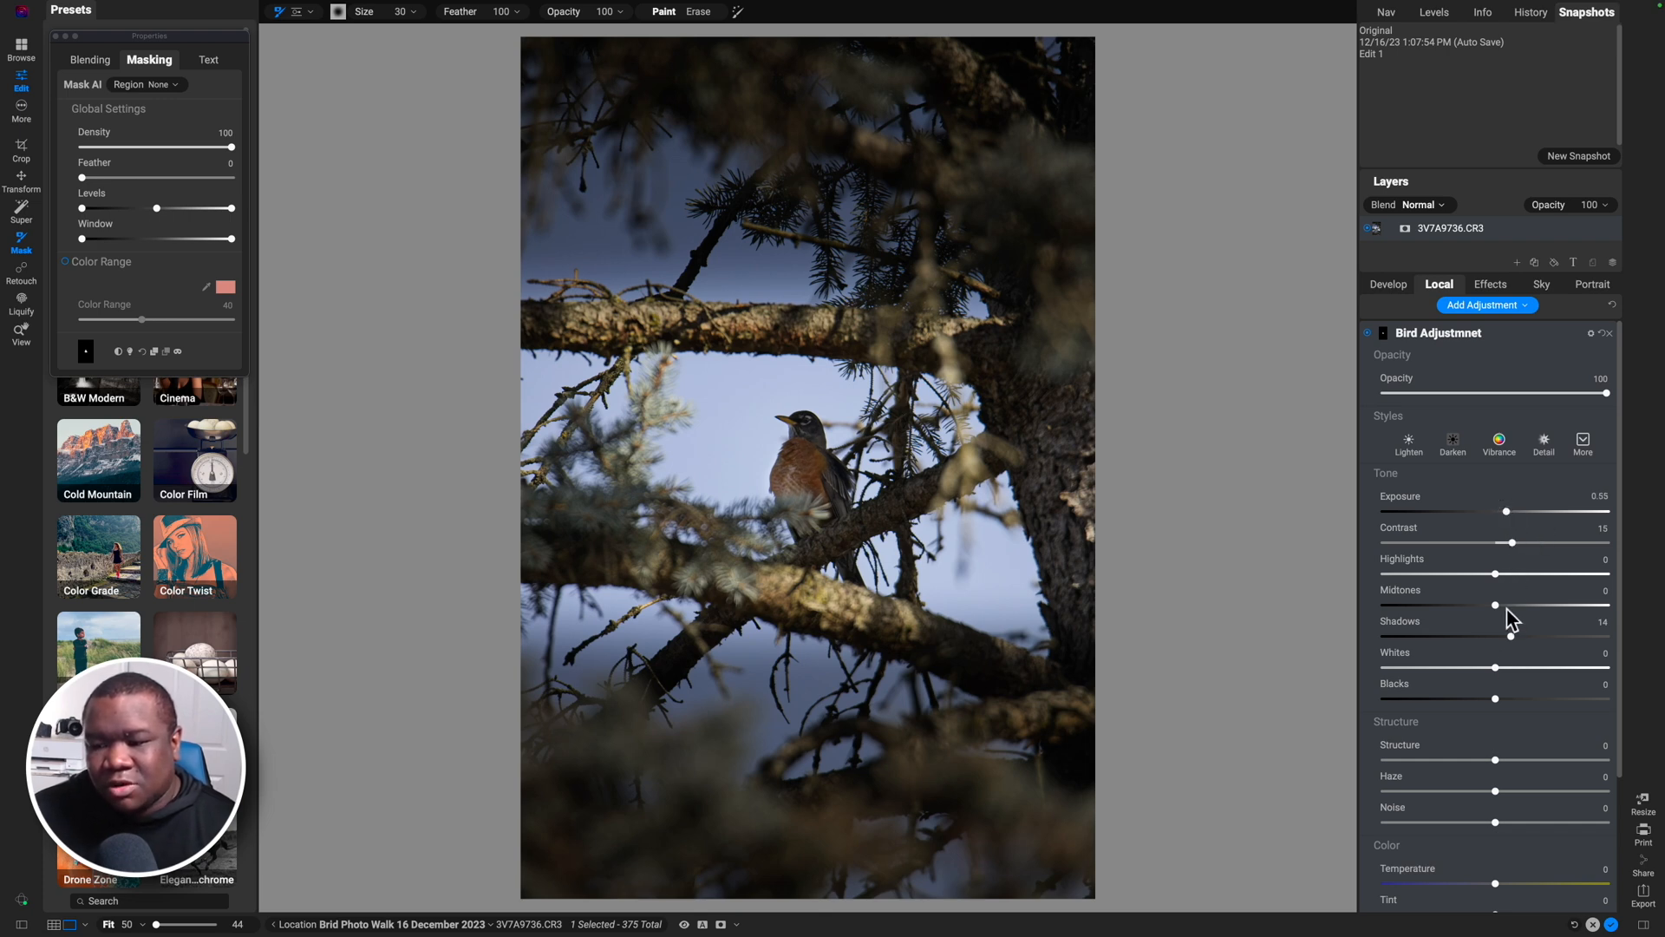
left_click_drag(1512, 544, 1529, 544)
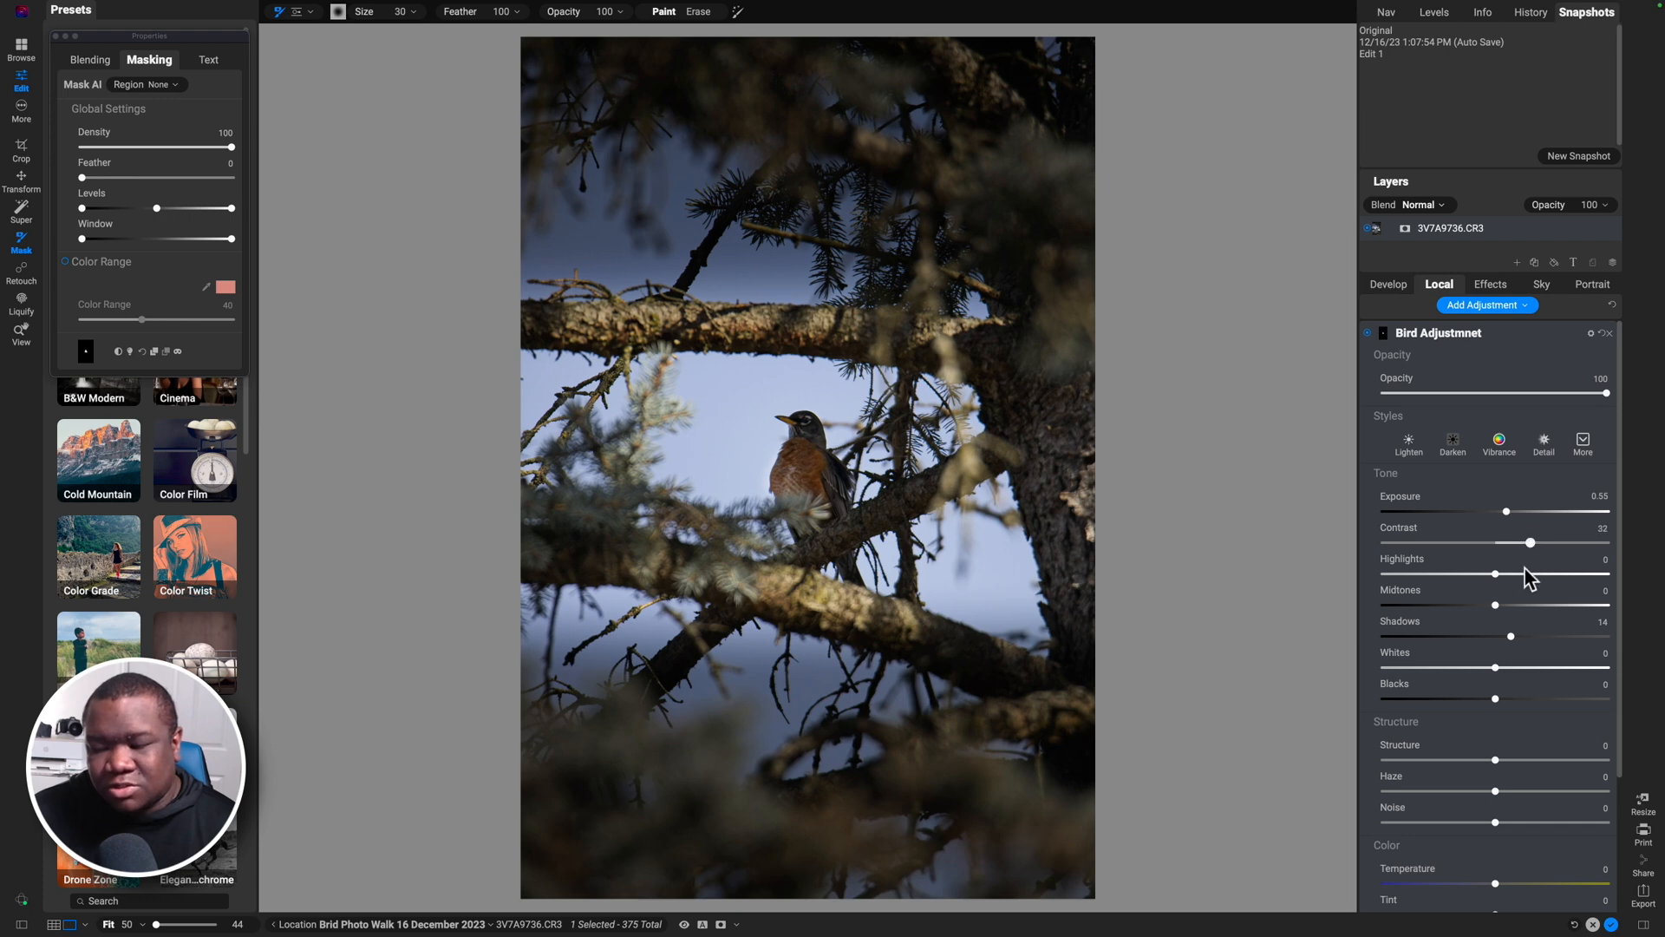
left_click_drag(1511, 634, 1515, 638)
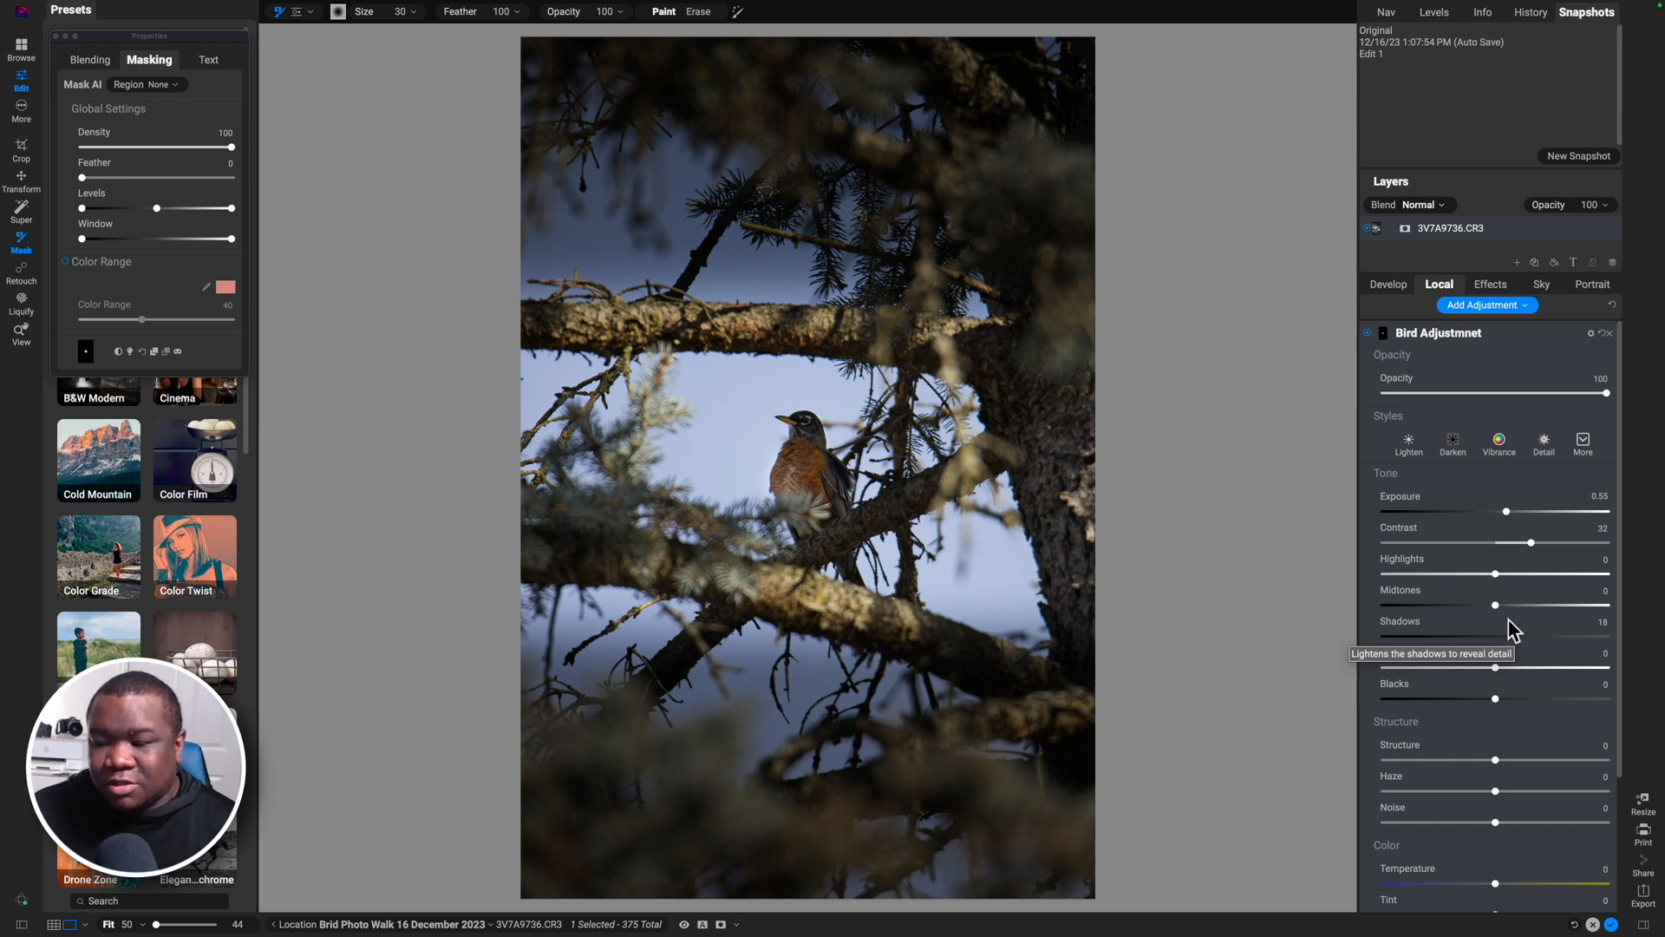
left_click_drag(1495, 606, 1505, 608)
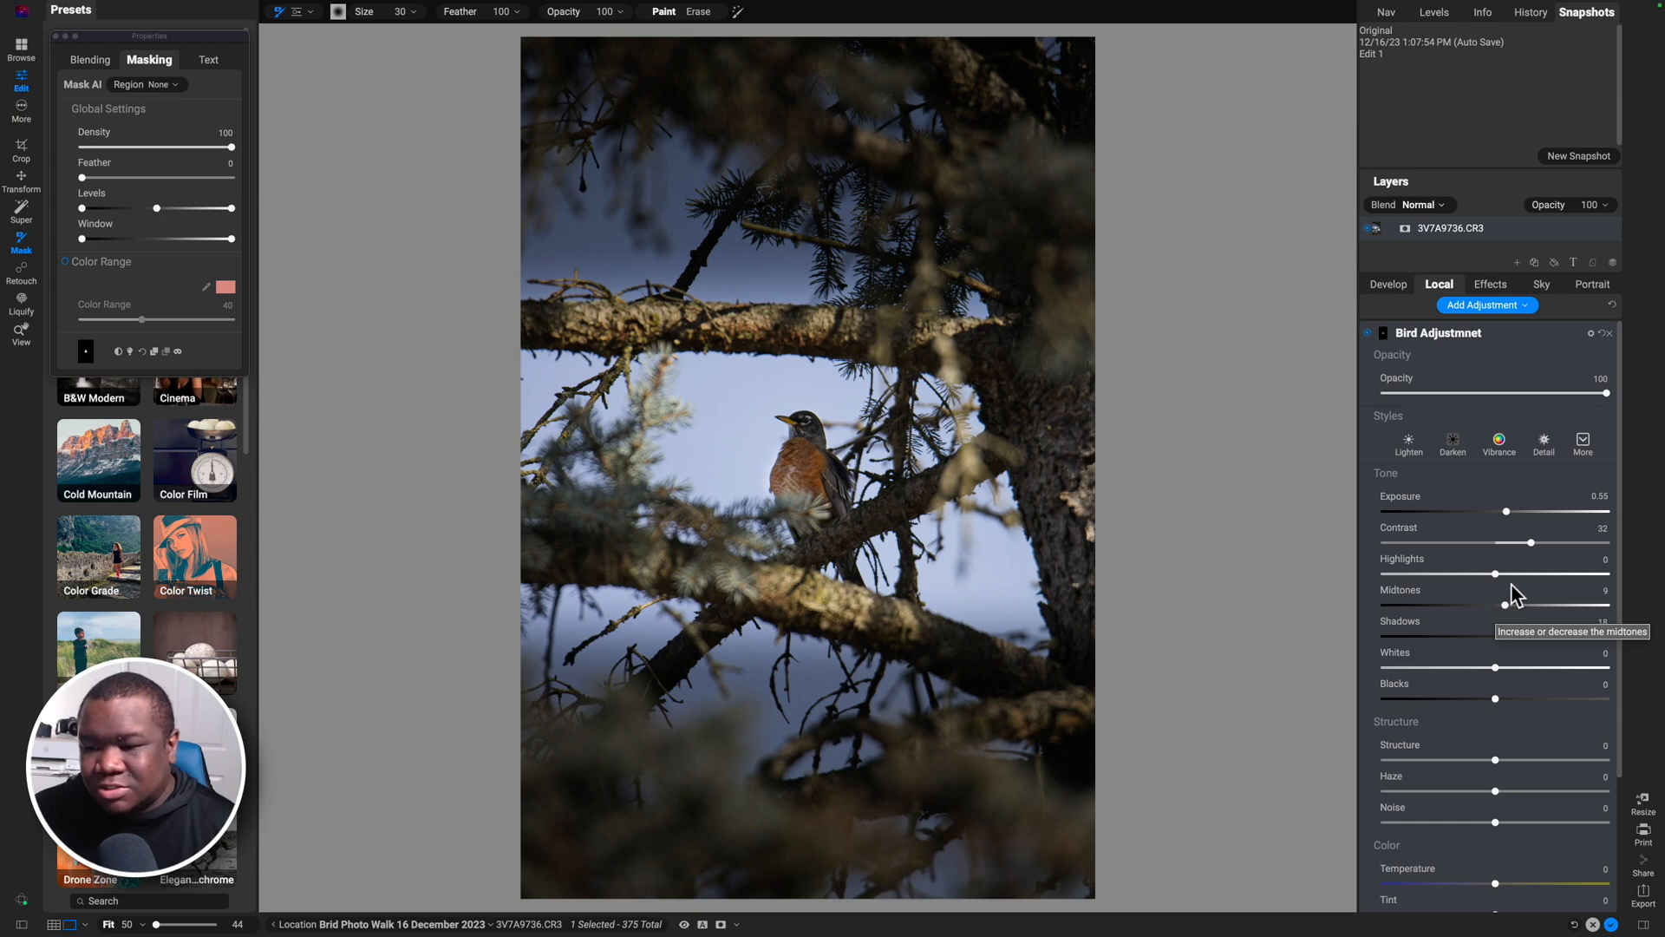
left_click_drag(1508, 606, 1514, 606)
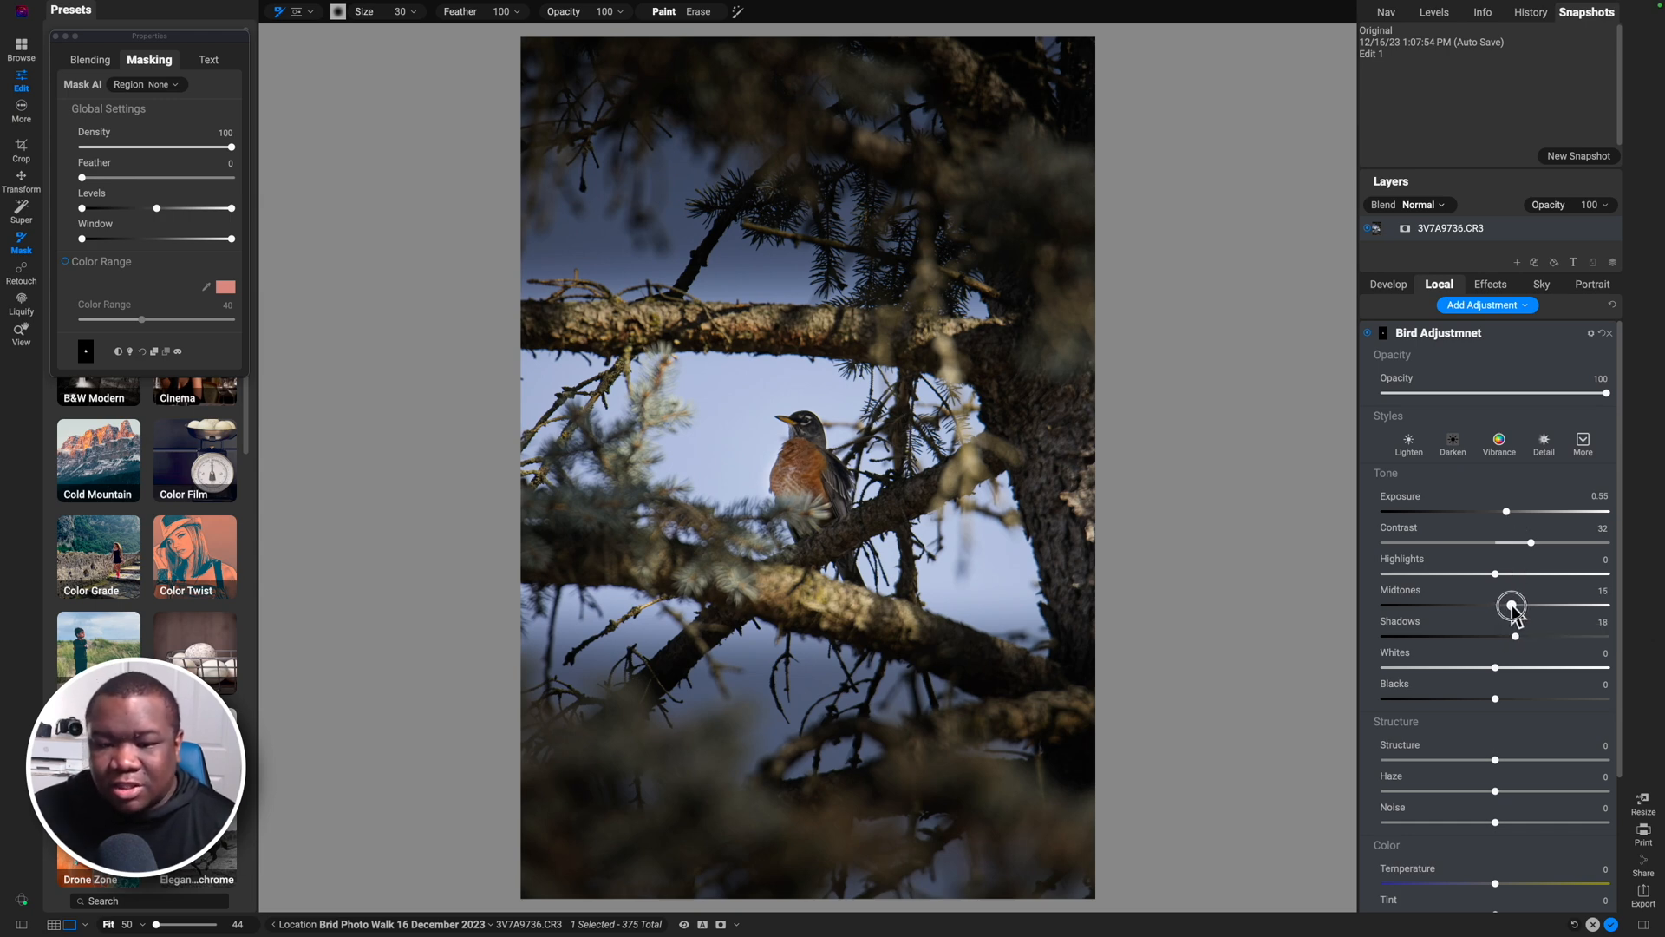
left_click_drag(1512, 607, 1515, 608)
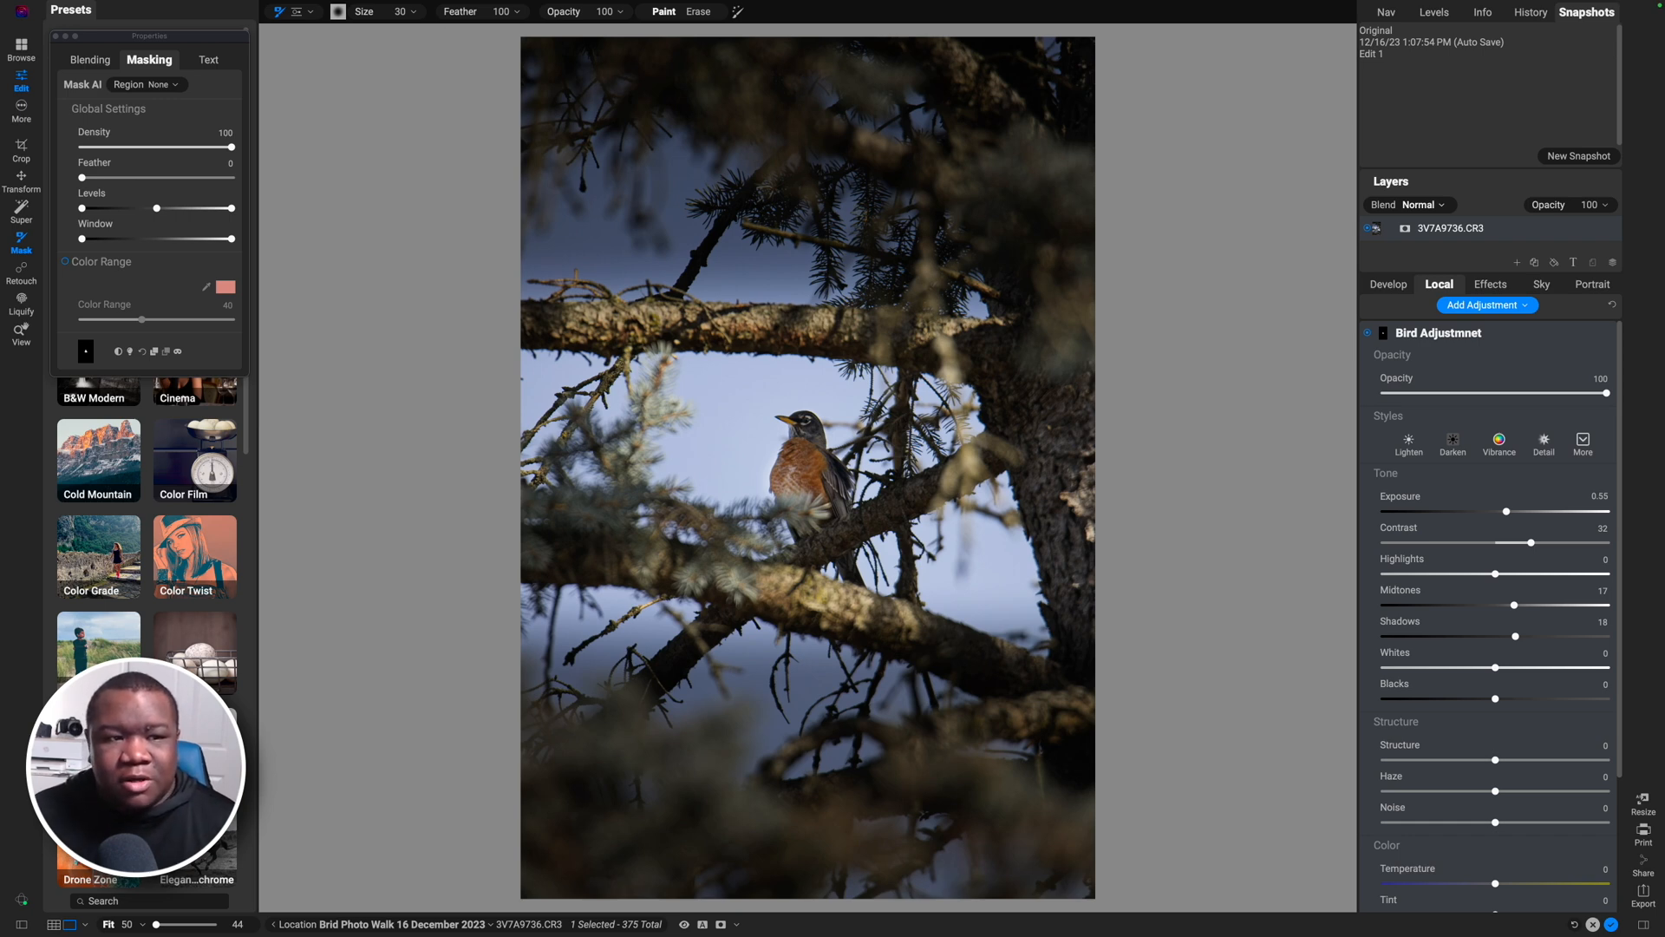
Step: Set the bird mask's Feather to 21 and compare the photo with the adjustment off and on
left_click_drag(82, 177, 113, 178)
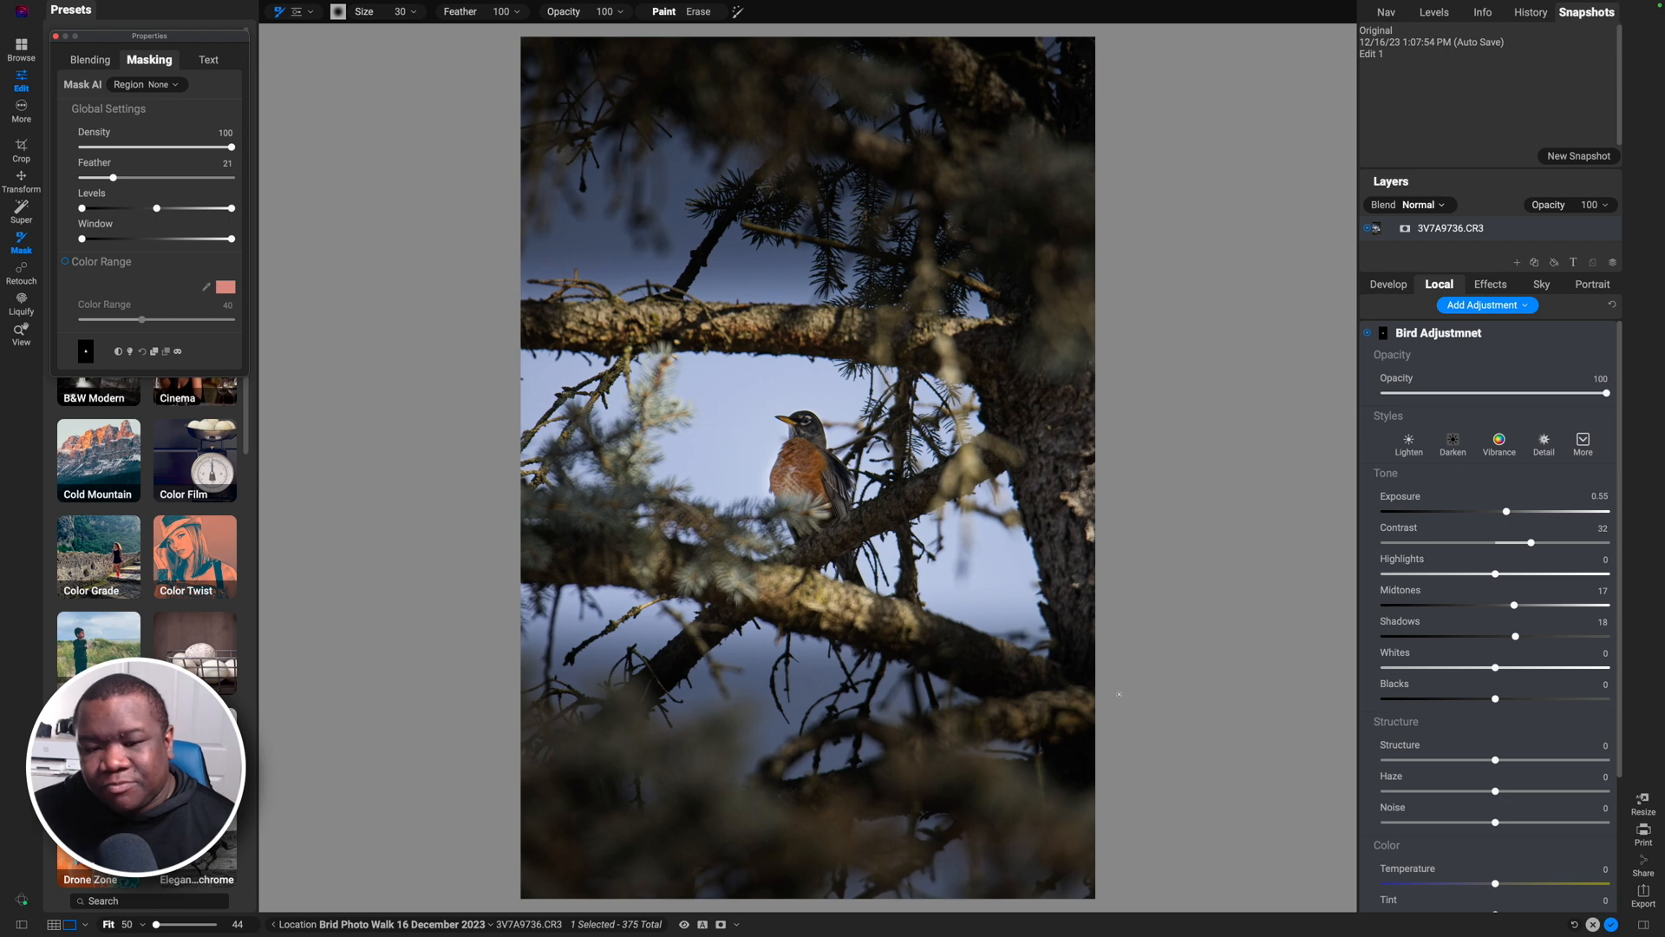
left_click(1367, 334)
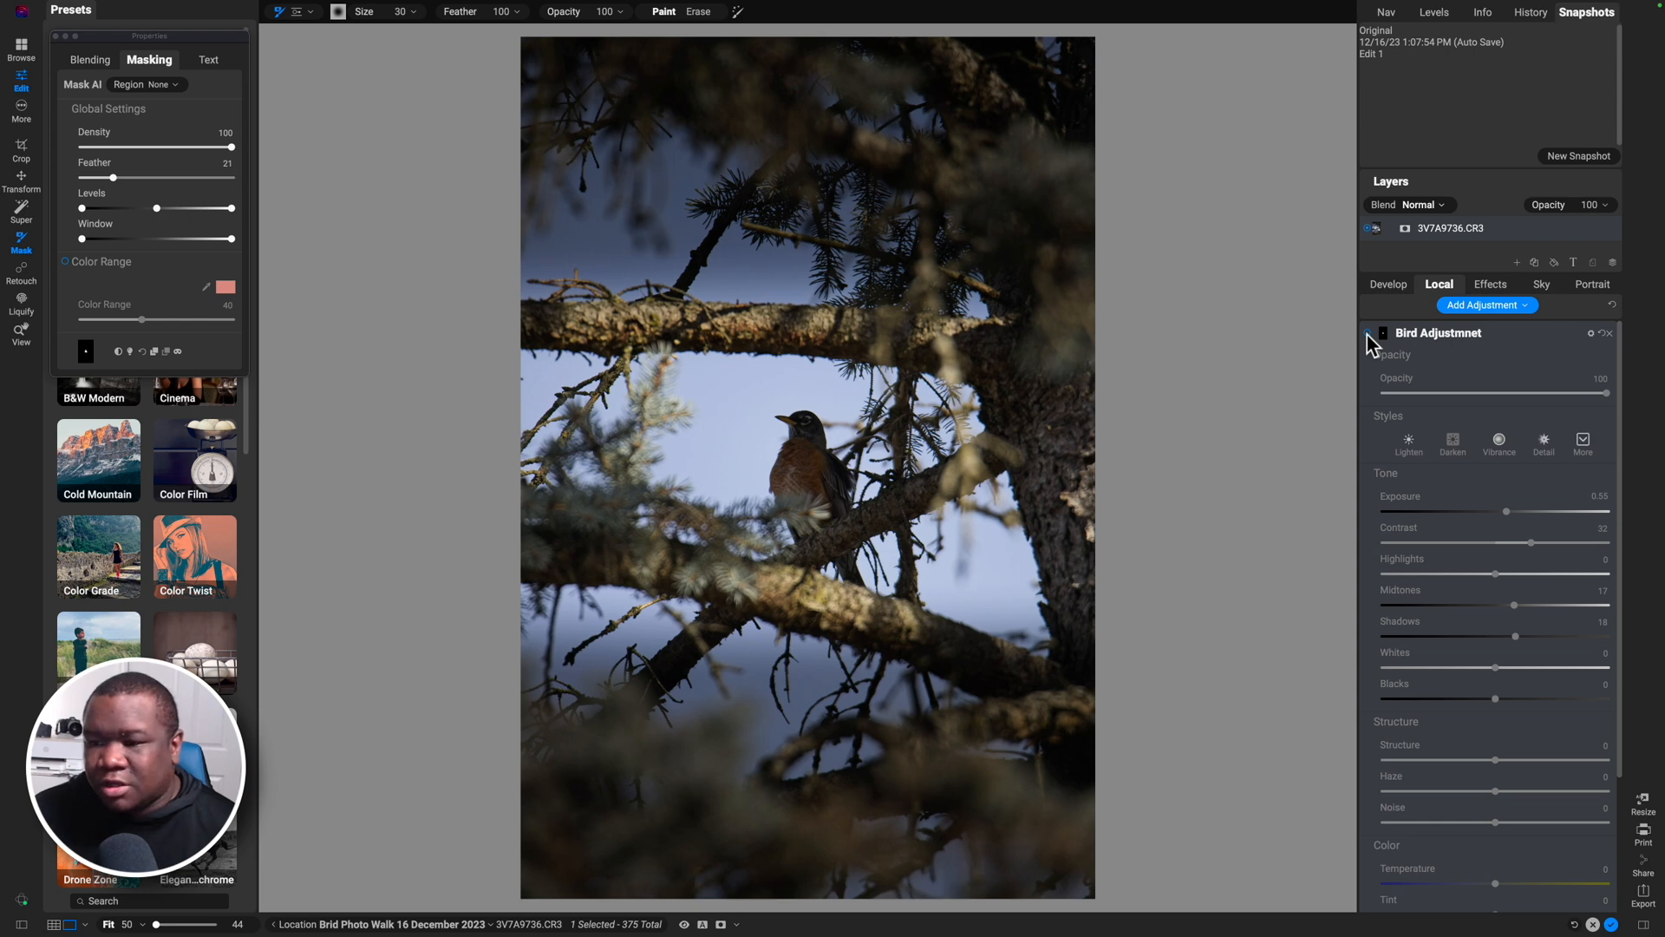
left_click(1368, 334)
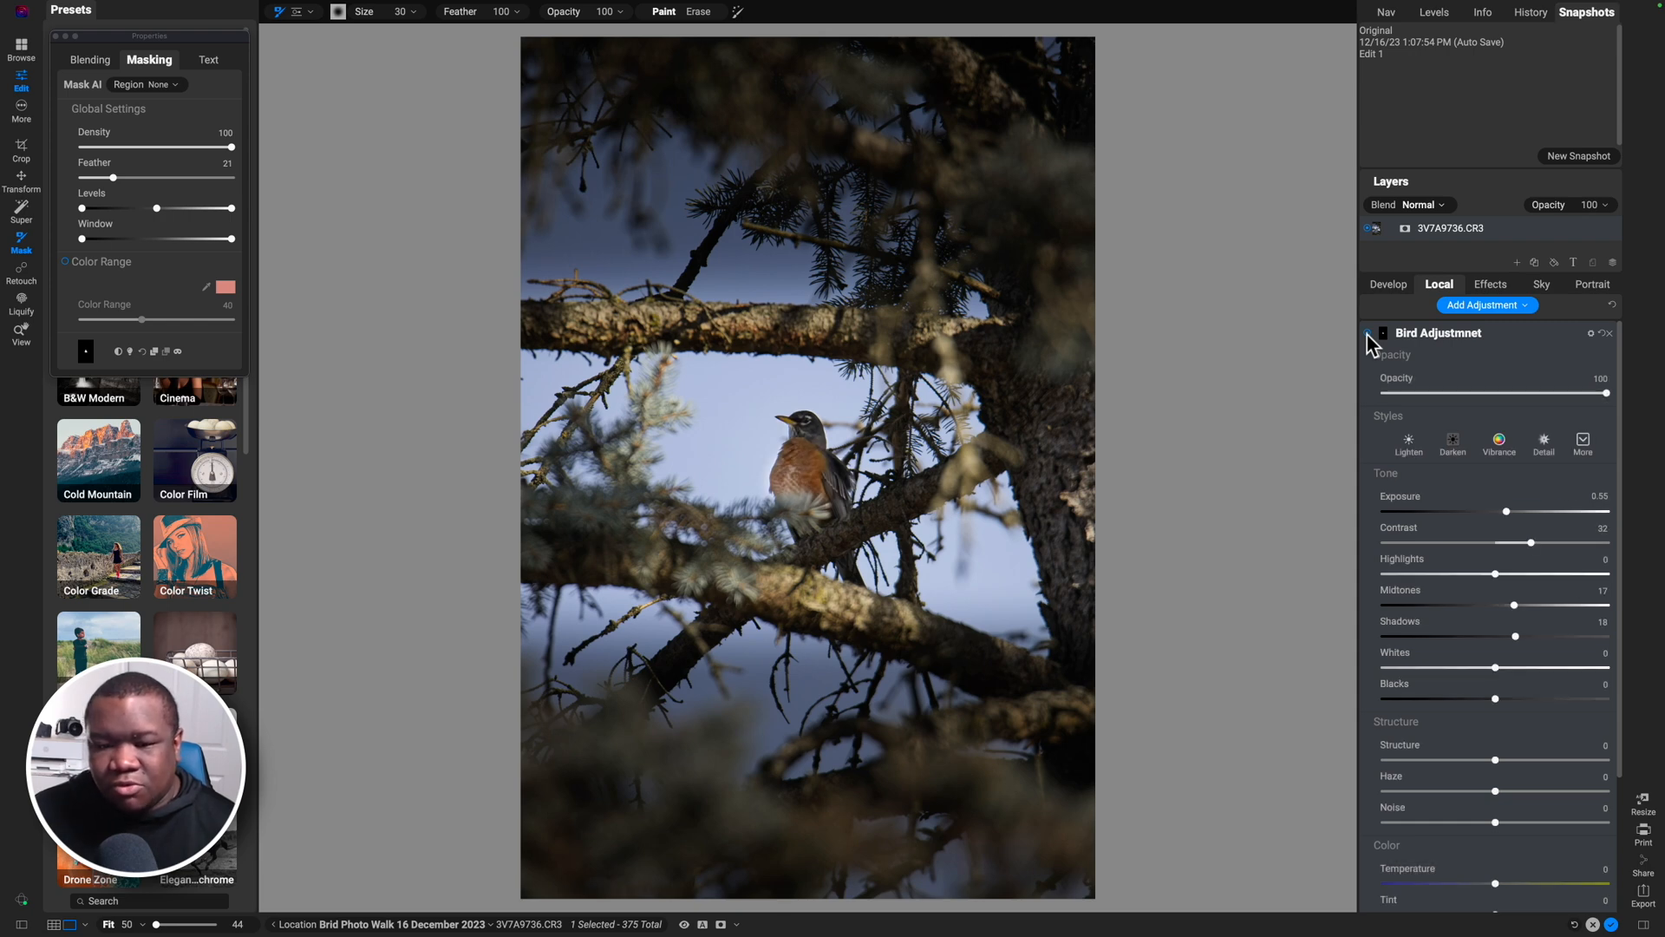
left_click(1367, 334)
left_click(1368, 334)
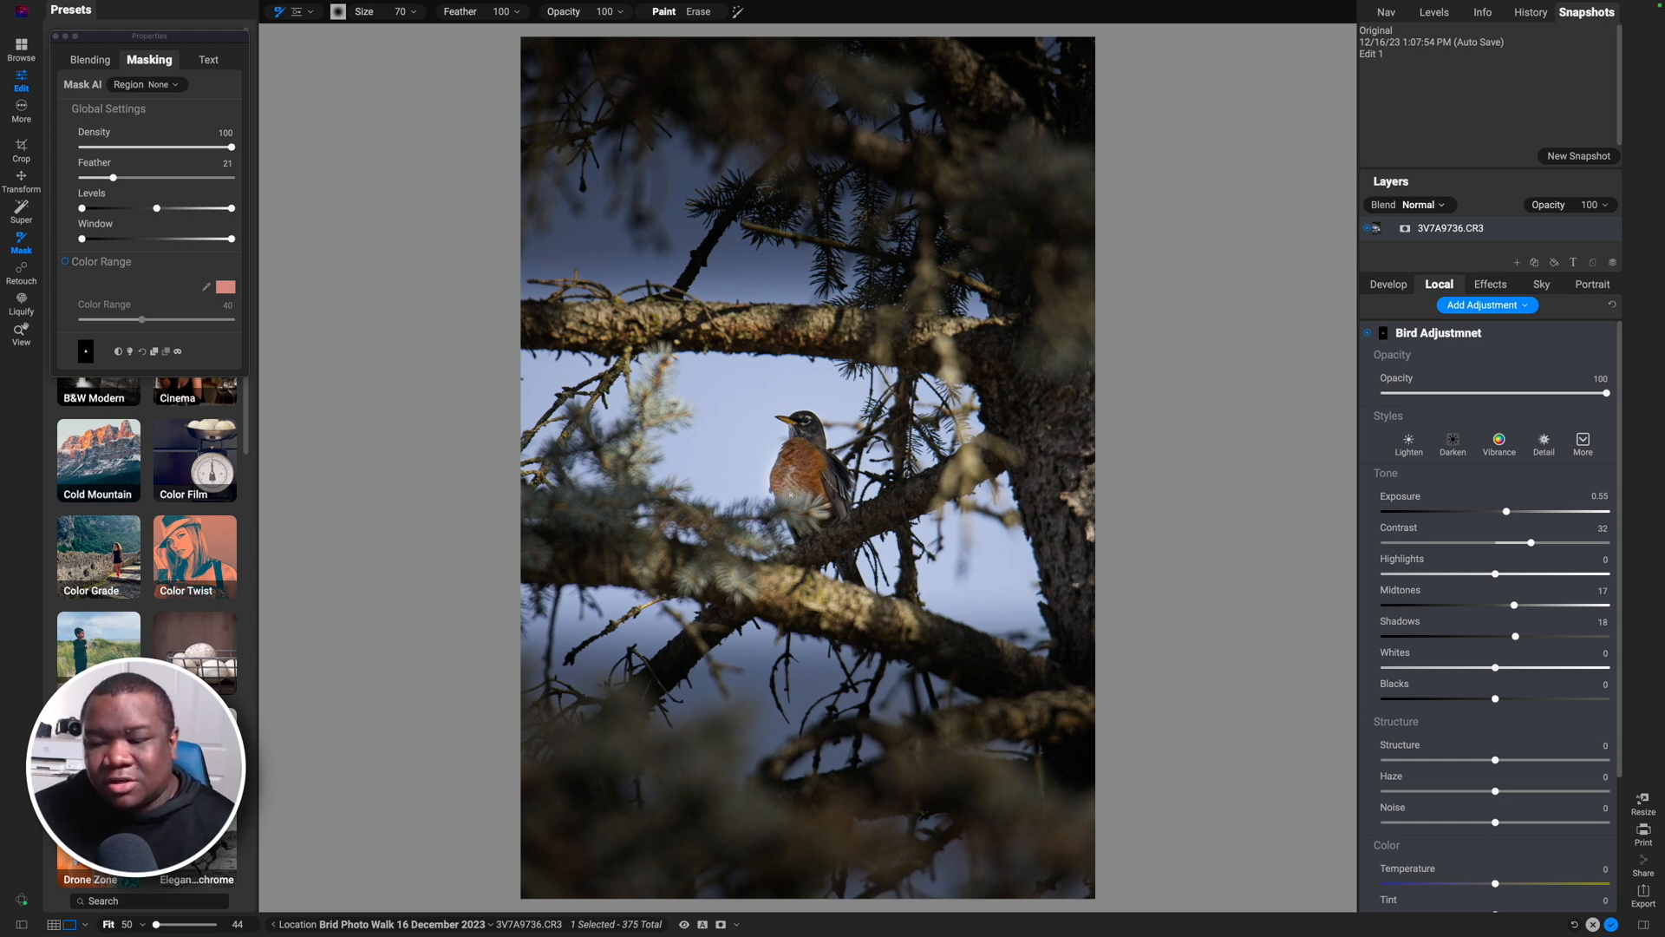
Step: Set the Bird Adjustmnet's Vibrance to 27 and Saturation to 6, and collapse its settings
scroll(1511, 845, "down", 4)
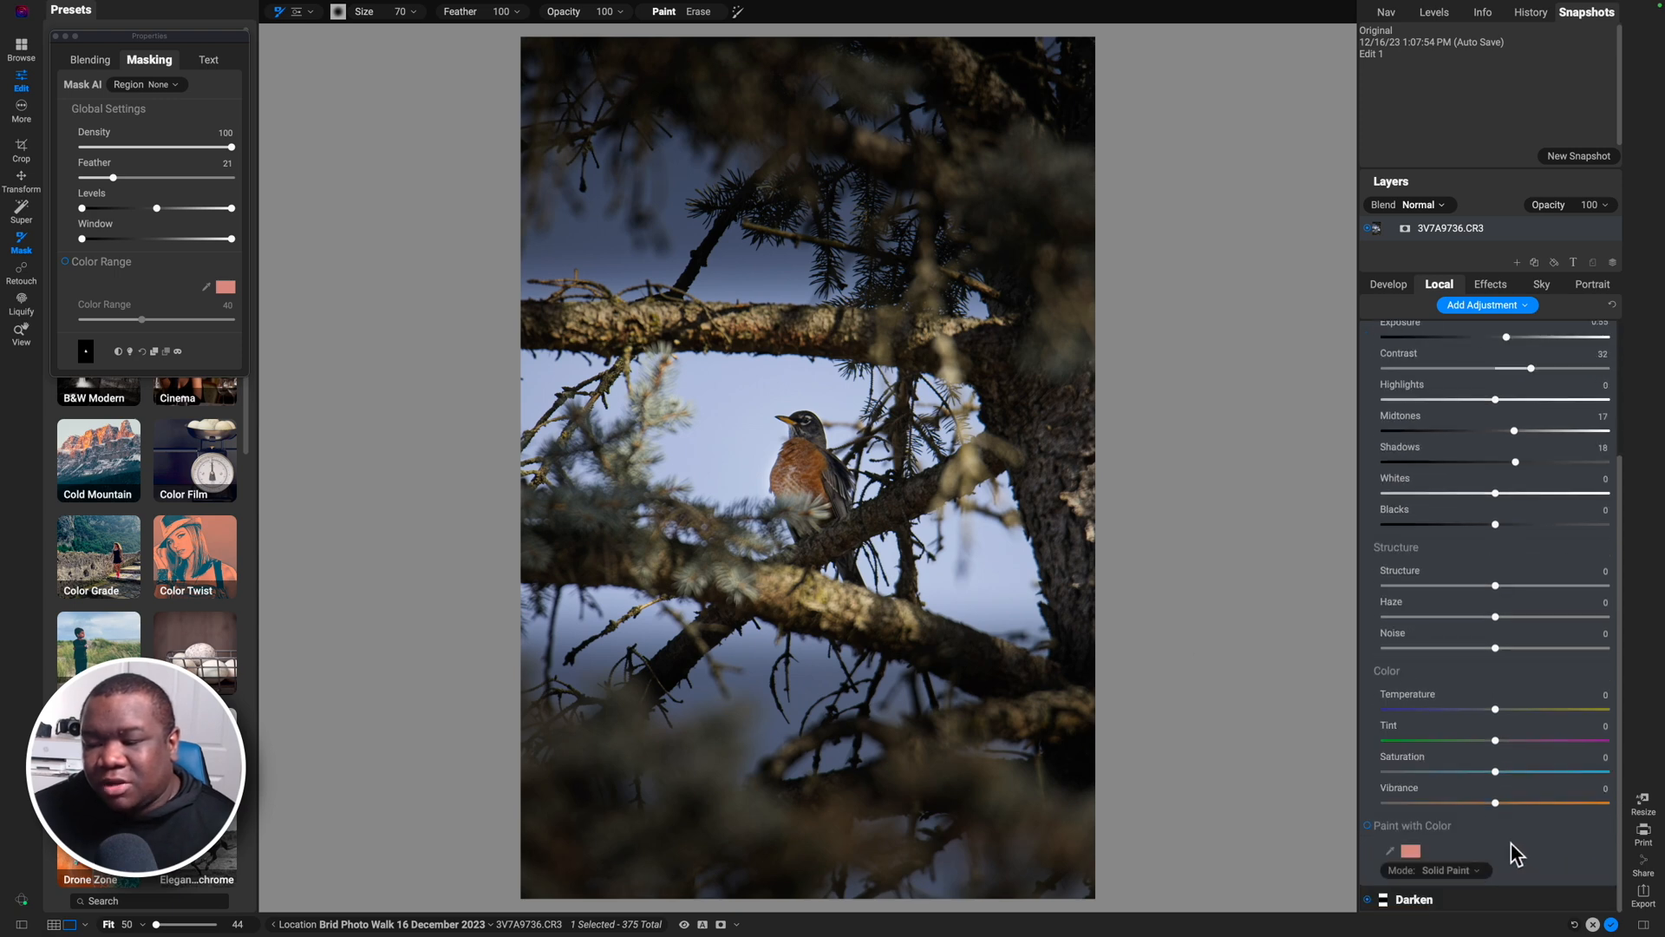
mouse_move(1496, 803)
left_mouse_down()
mouse_move(1530, 805)
mouse_move(1502, 772)
left_mouse_up()
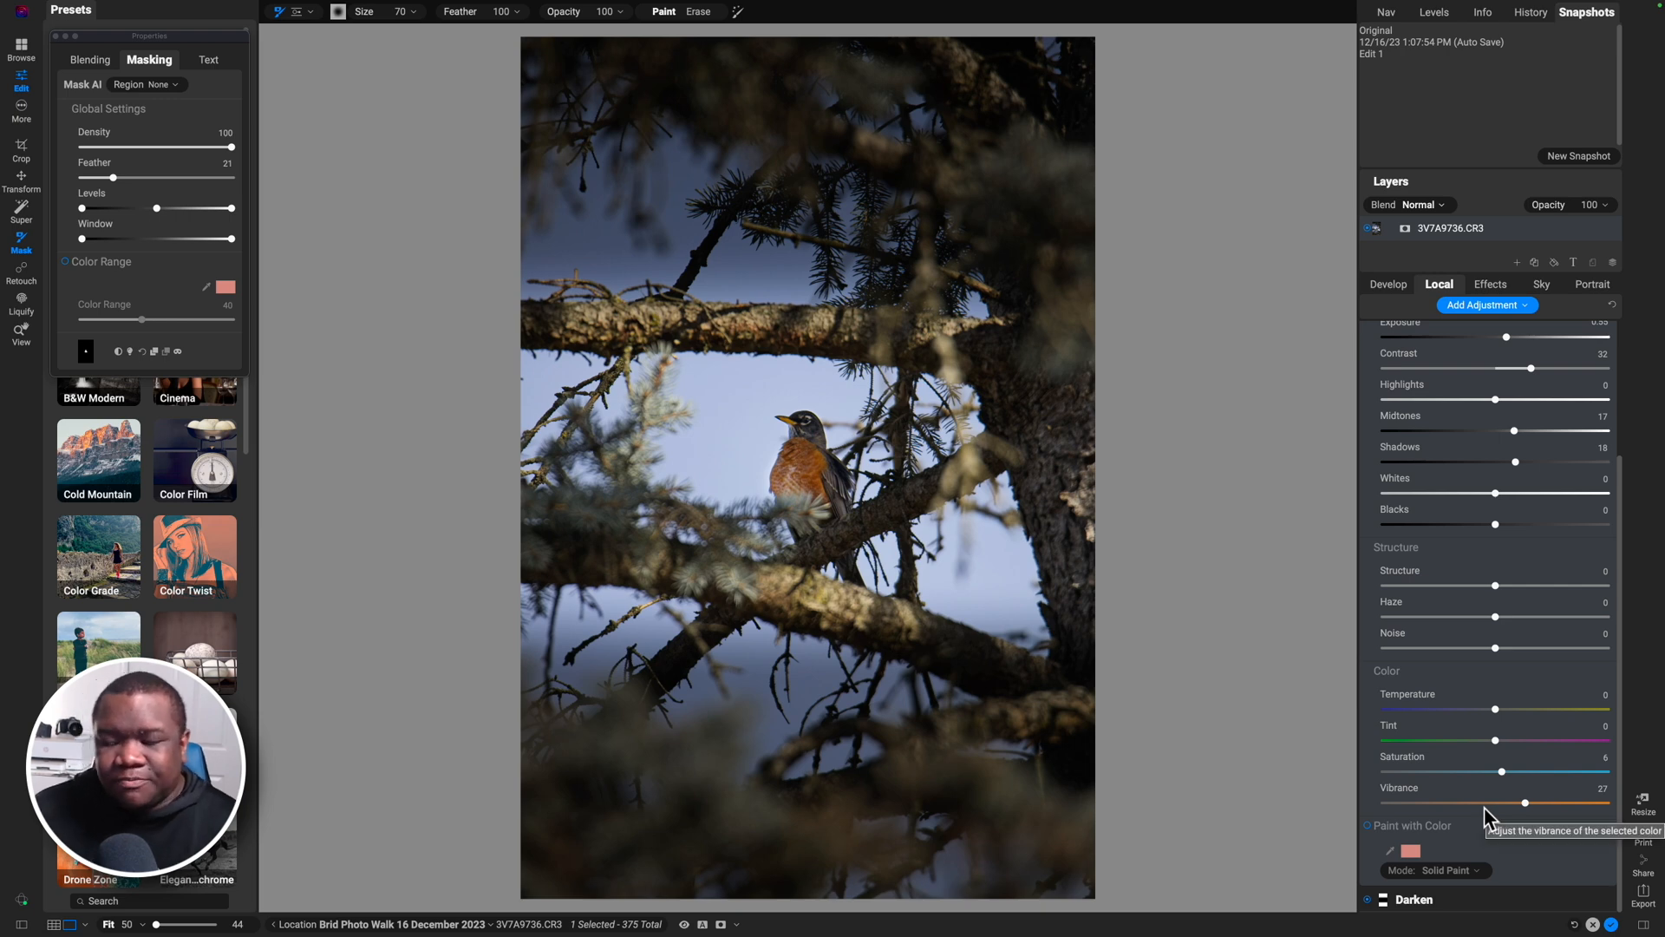
left_click_drag(1620, 842, 1626, 559)
left_click(1506, 335)
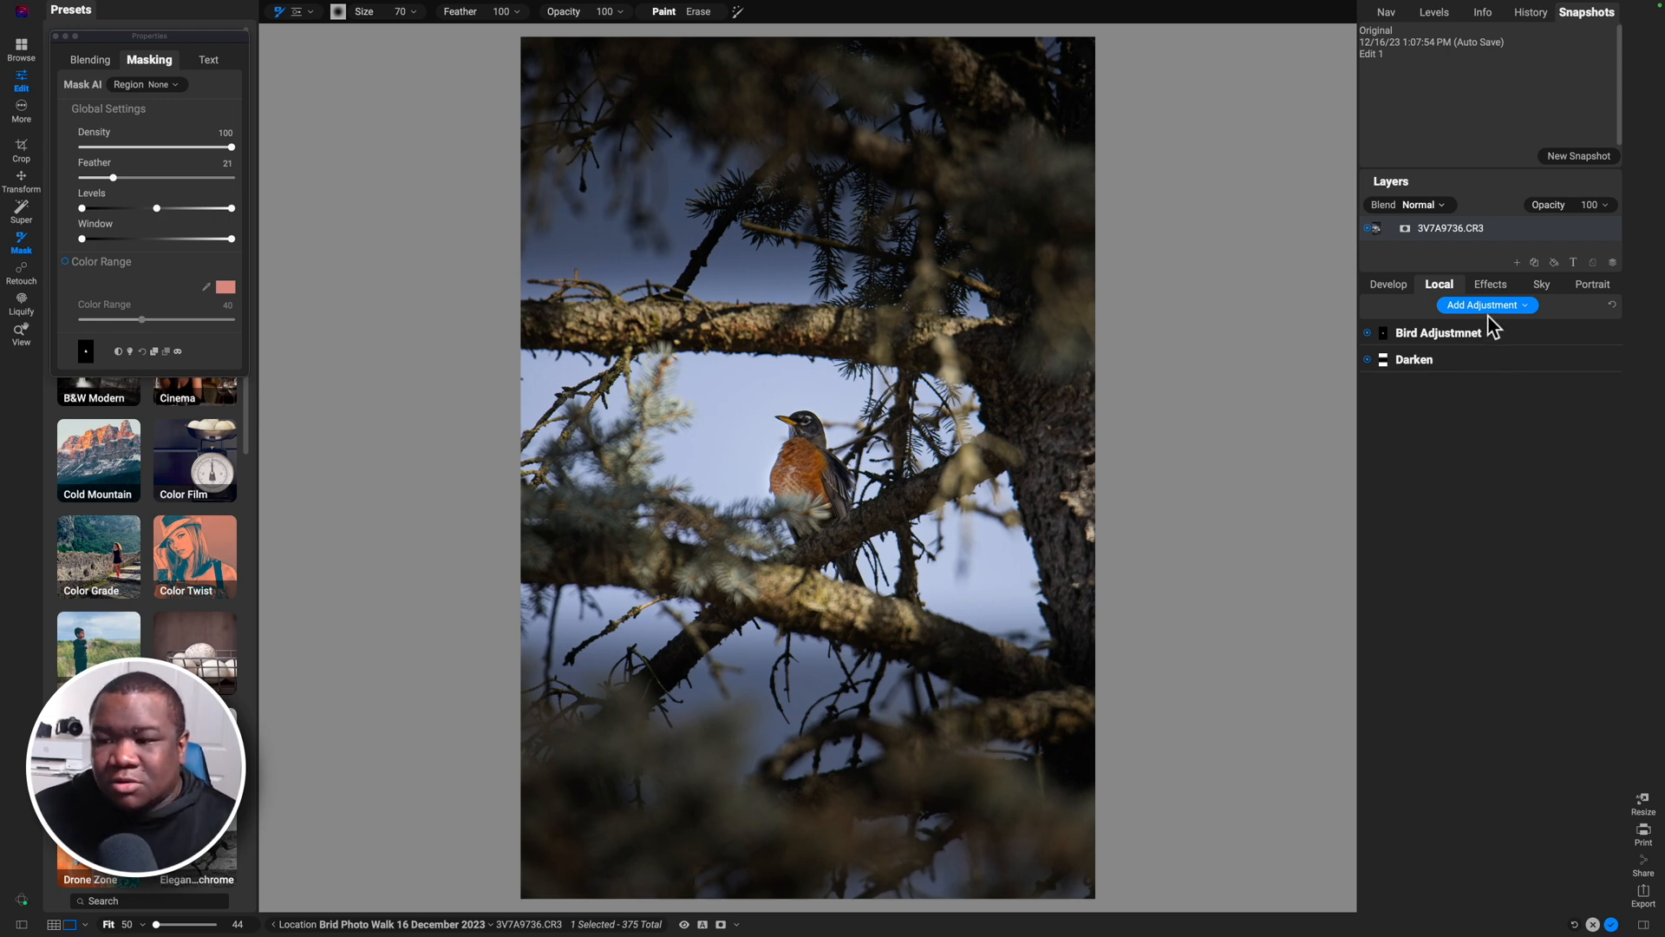
Step: Add another local adjustment with all its tone settings at 0, without applying a saved style
left_click(1483, 305)
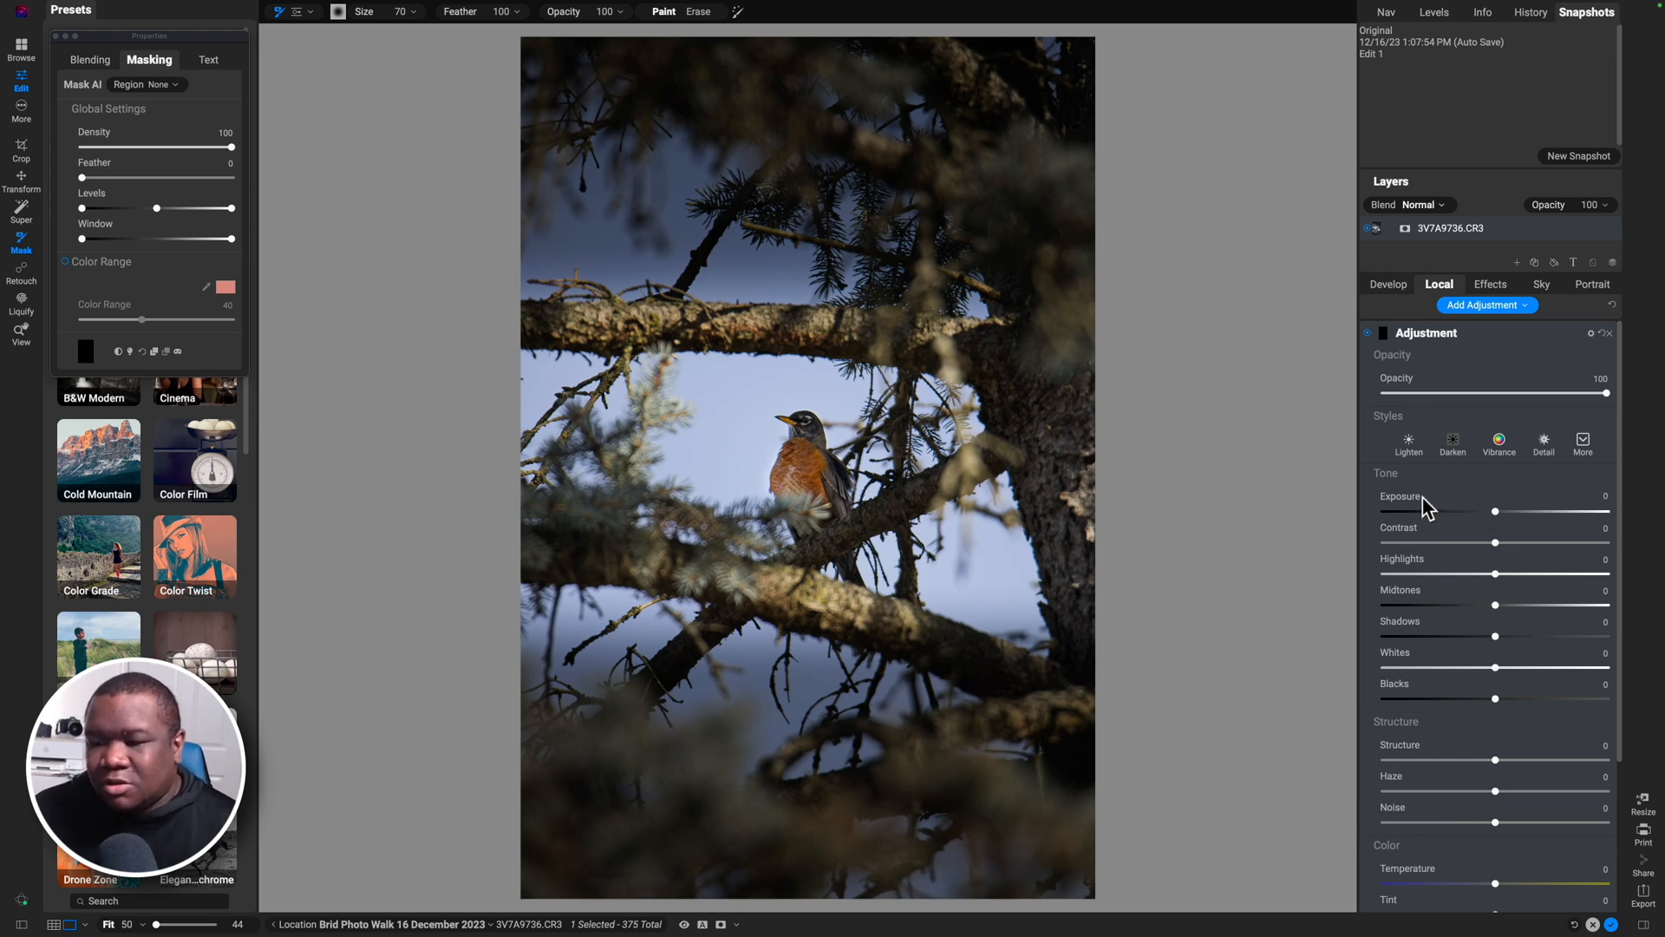
left_click(1582, 443)
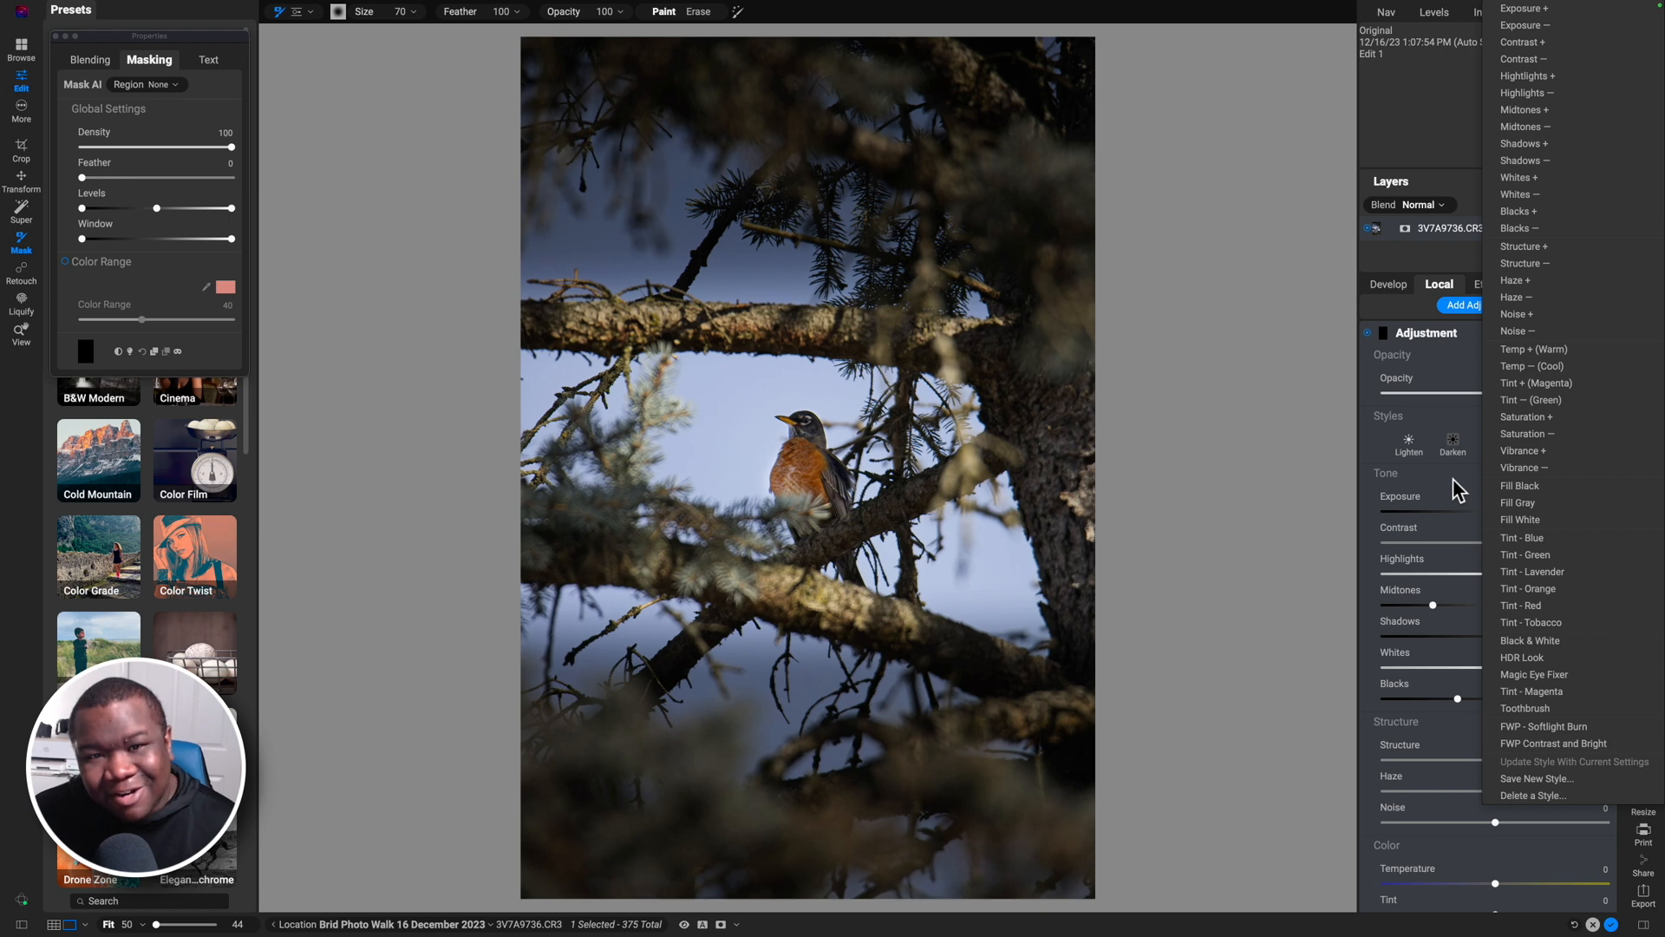
left_click(1417, 528)
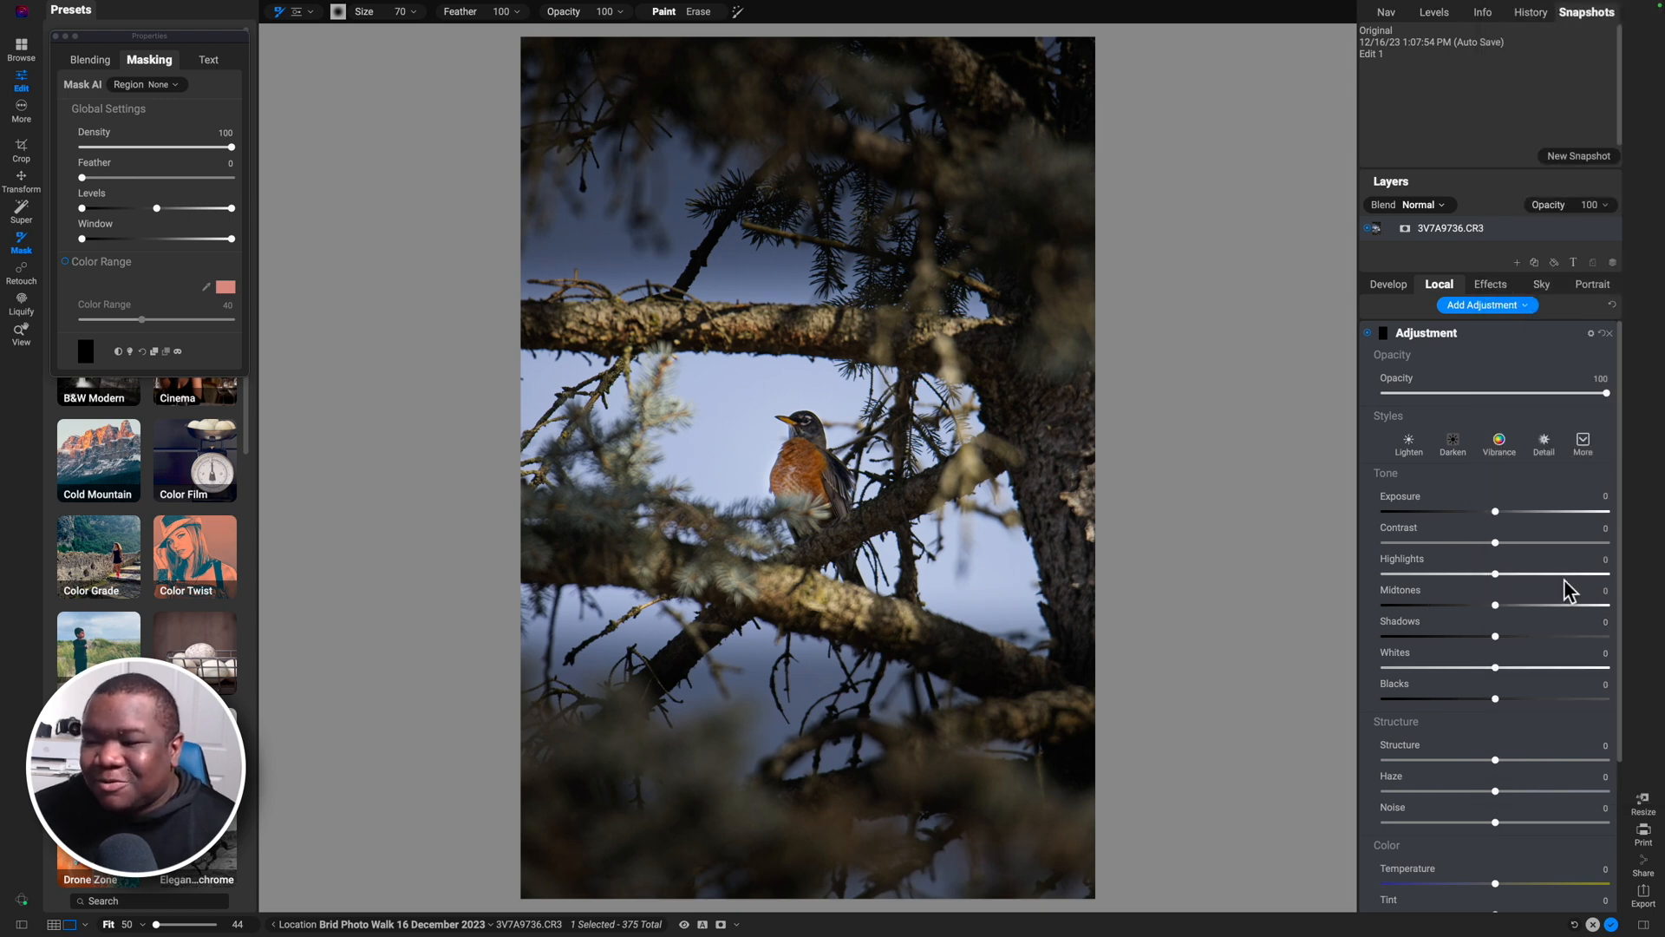
Step: Set the new adjustment's Exposure to 0.85, Highlights to 18, Shadows to 3, Structure to 21 and Haze to 12
left_click_drag(1498, 512, 1505, 512)
left_click_drag(1497, 574, 1506, 574)
left_click_drag(1501, 760, 1506, 761)
left_click_drag(1507, 514, 1513, 513)
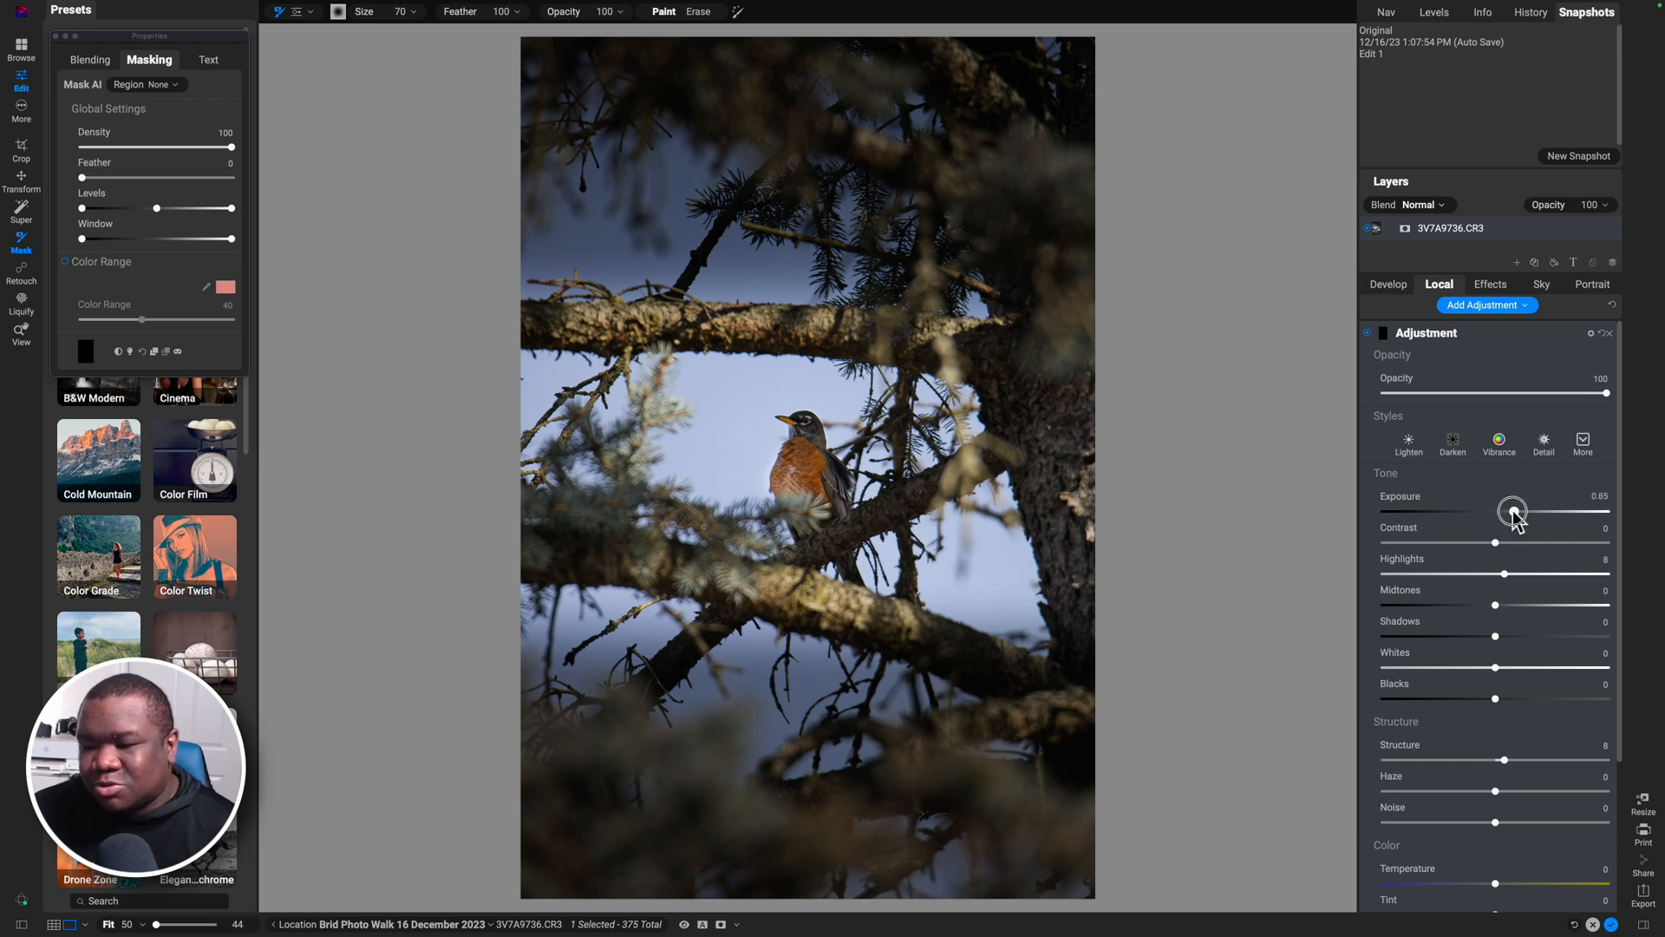
left_click_drag(1506, 573, 1515, 574)
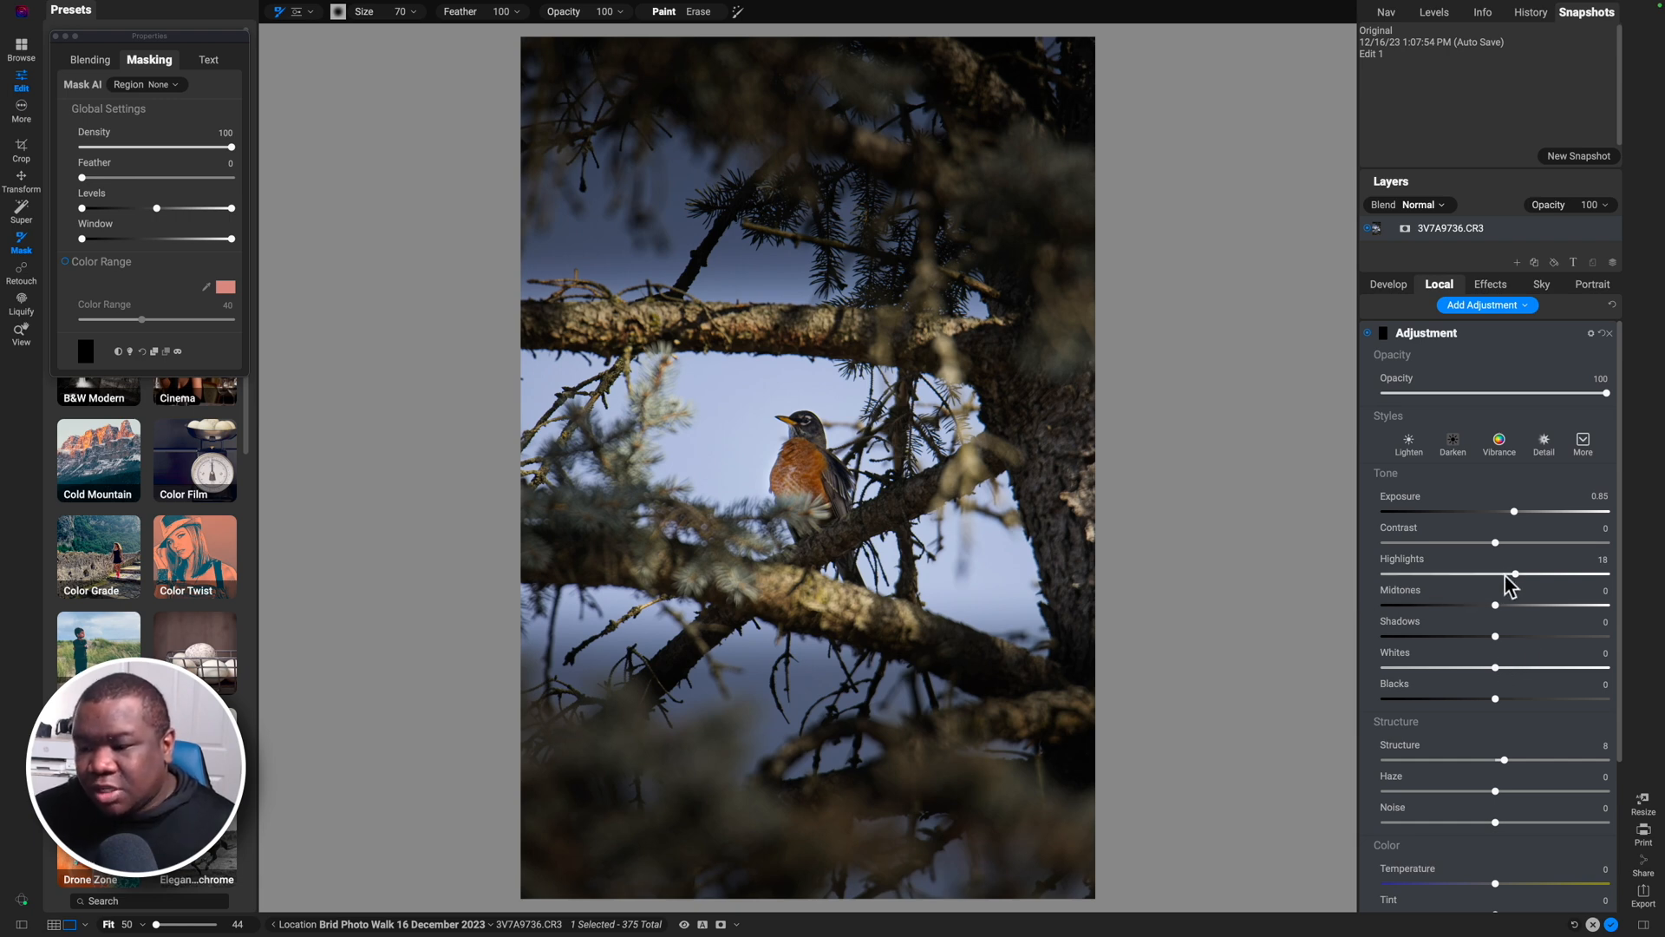
mouse_move(1504, 760)
left_mouse_down()
mouse_move(1518, 760)
mouse_move(1508, 792)
left_mouse_up()
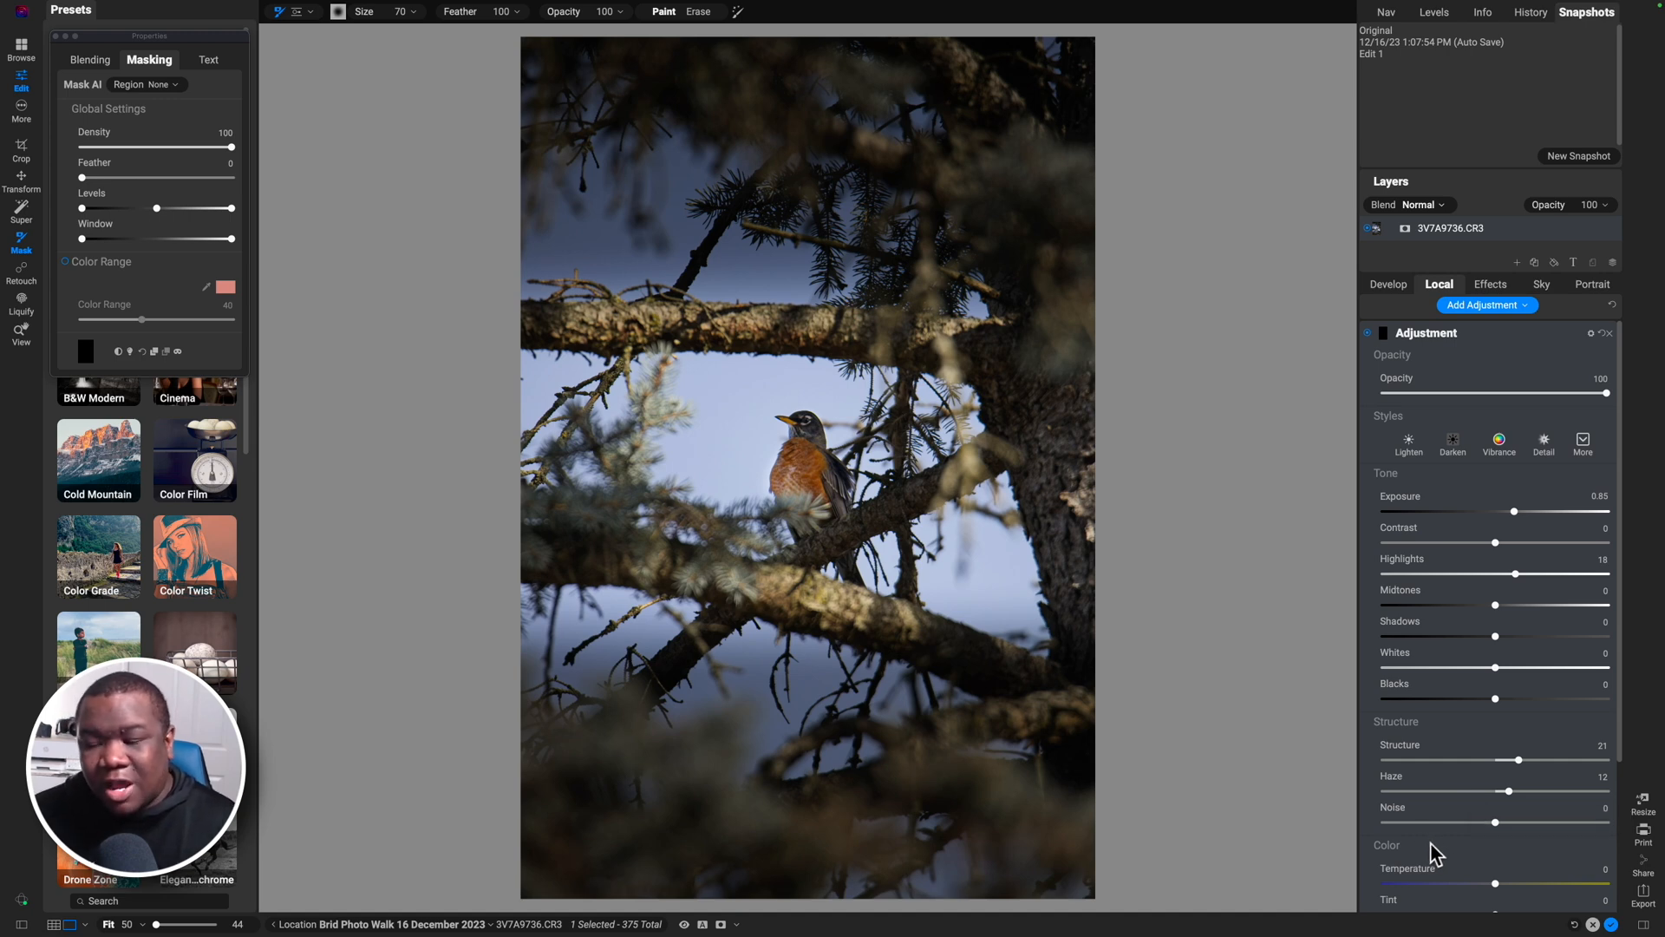
left_click_drag(1495, 636, 1499, 638)
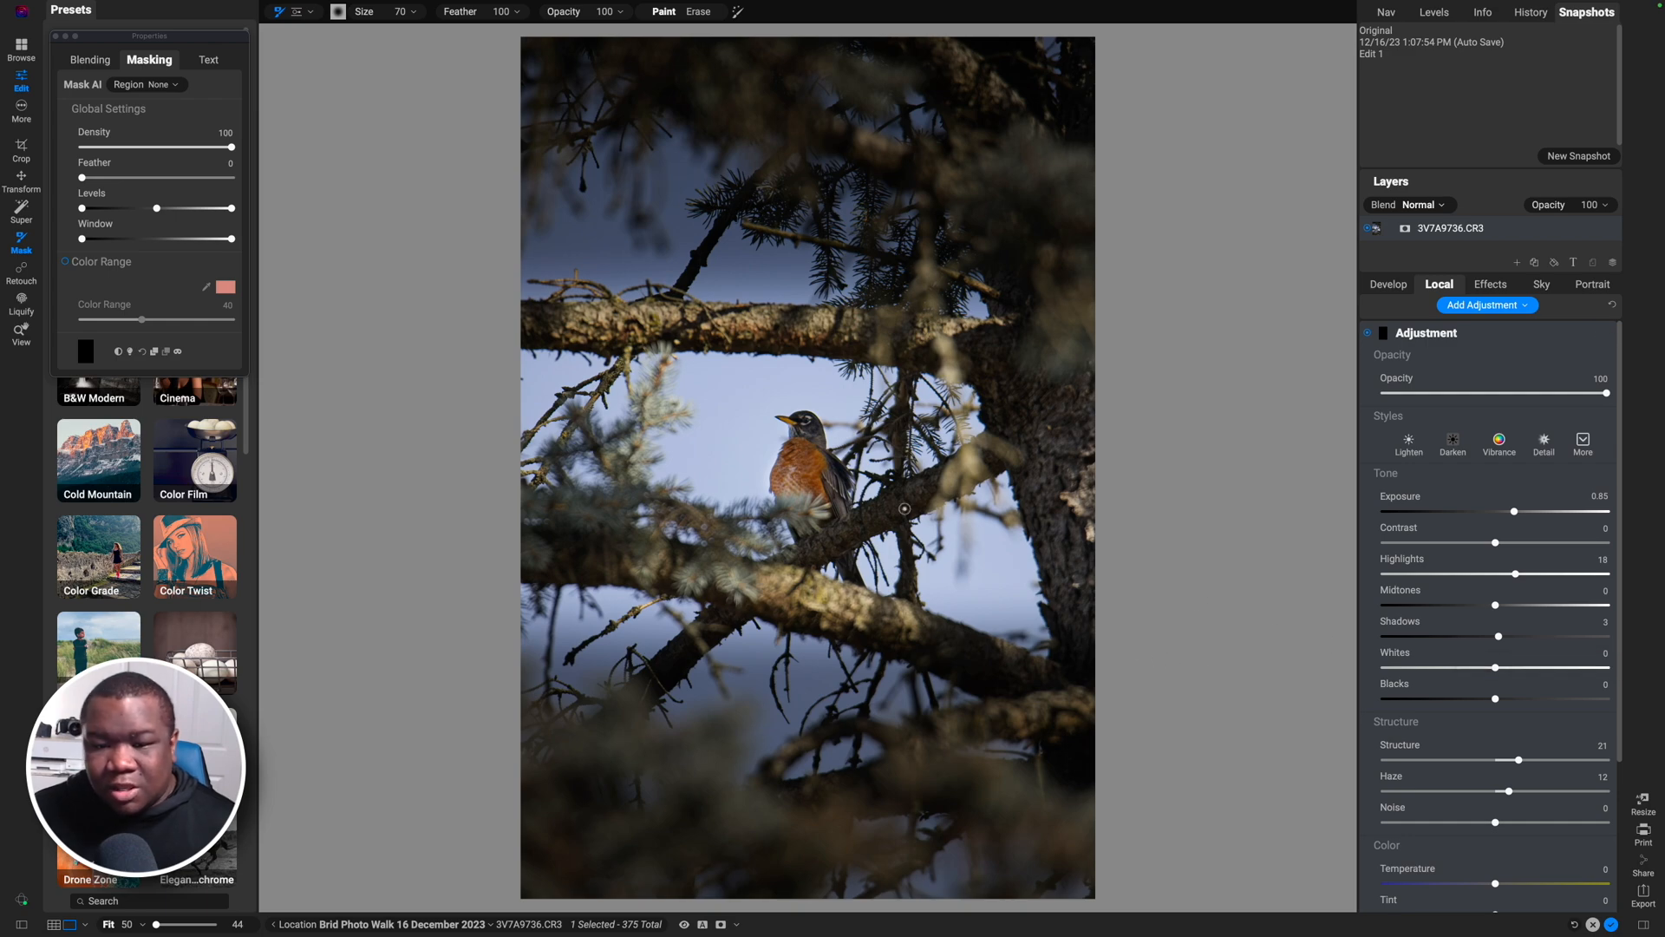
Step: Paint the bird's eye into the new adjustment's mask with a size 60 brush and compare the adjustment off and on up close
key("super+equal")
key("super+equal")
key("super+equal")
key("super+equal")
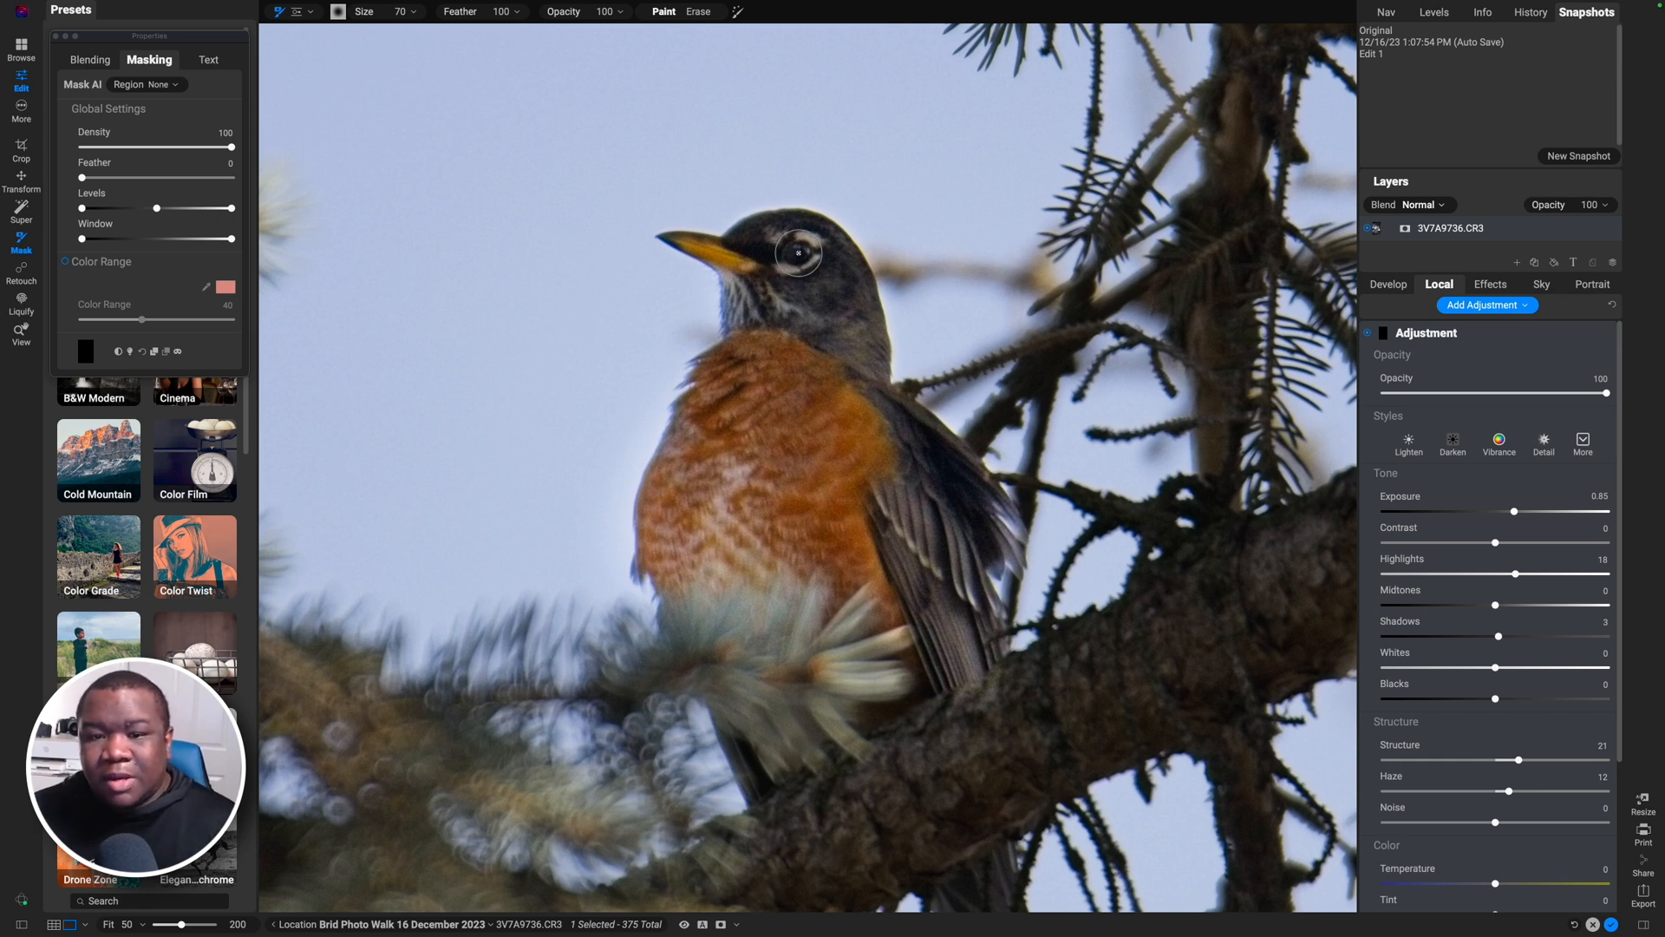
key("bracketleft")
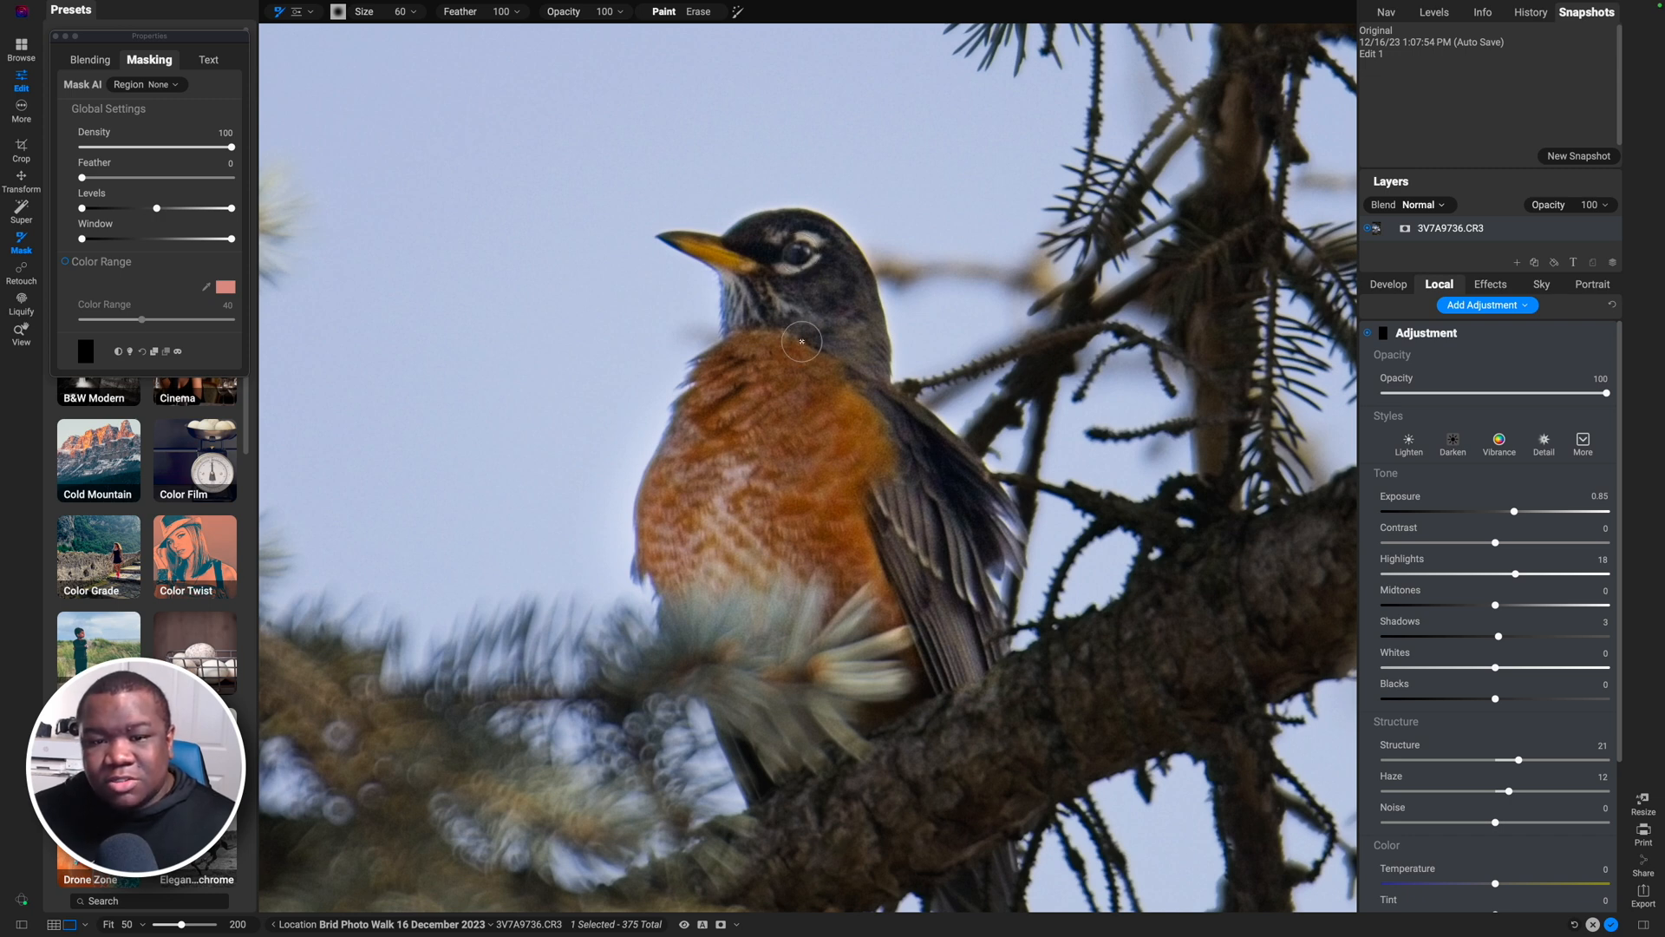
left_click(1368, 333)
left_click(1367, 333)
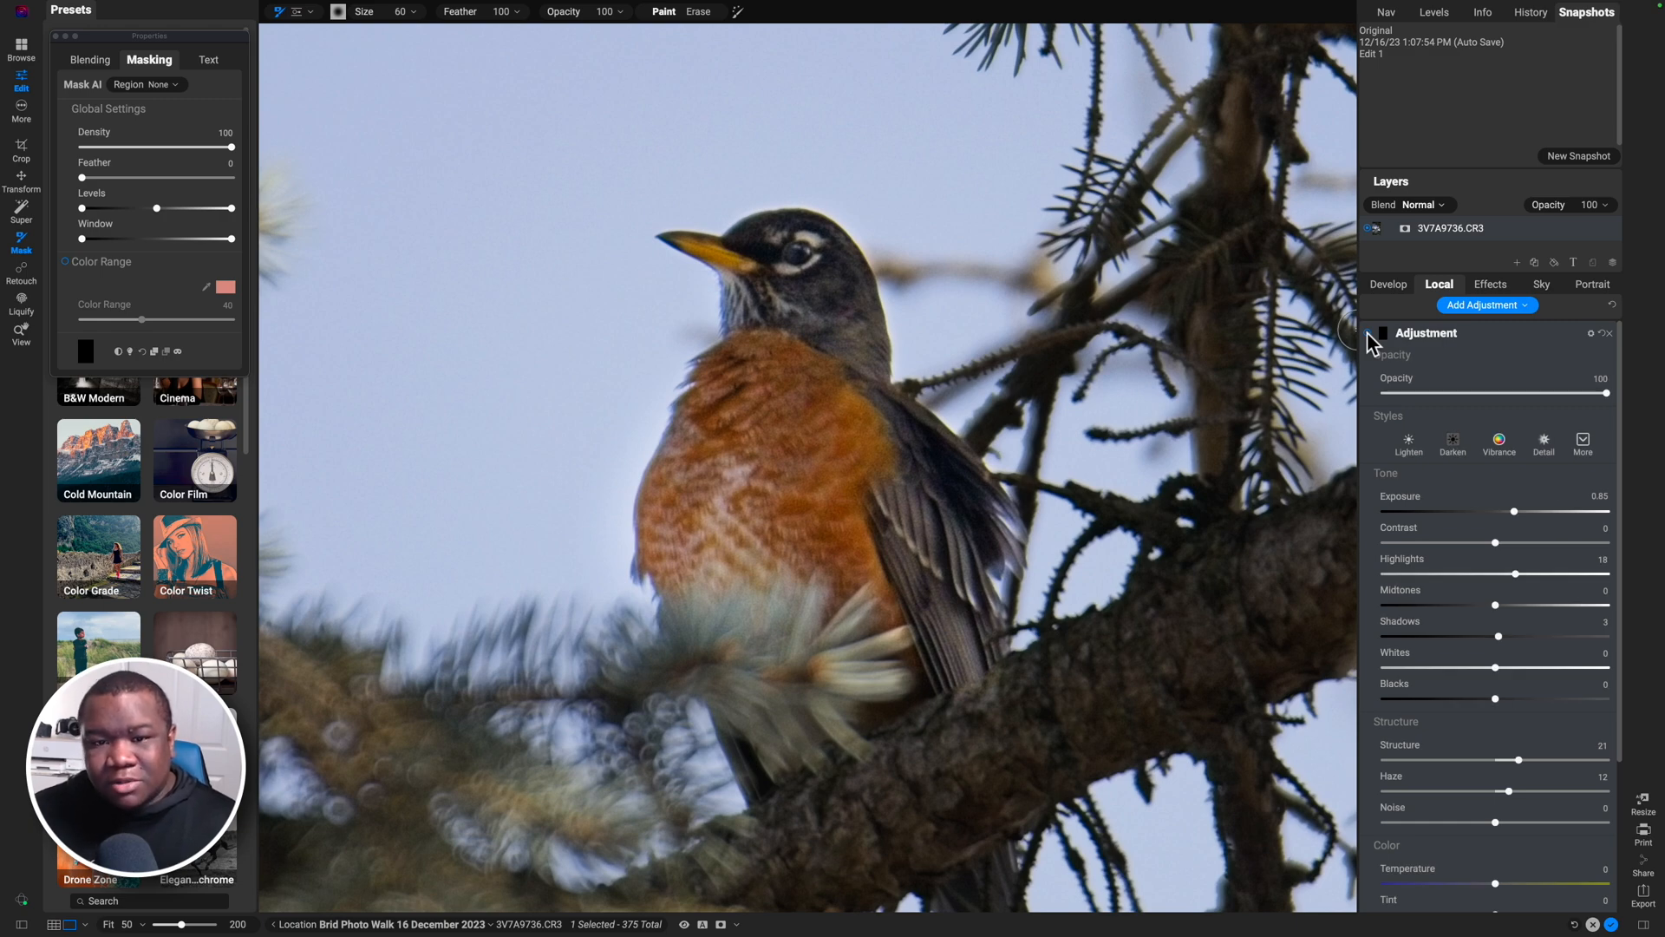
Step: Compare the whole photo with the eye adjustment turned off and on
key("super+minus")
key("super+minus")
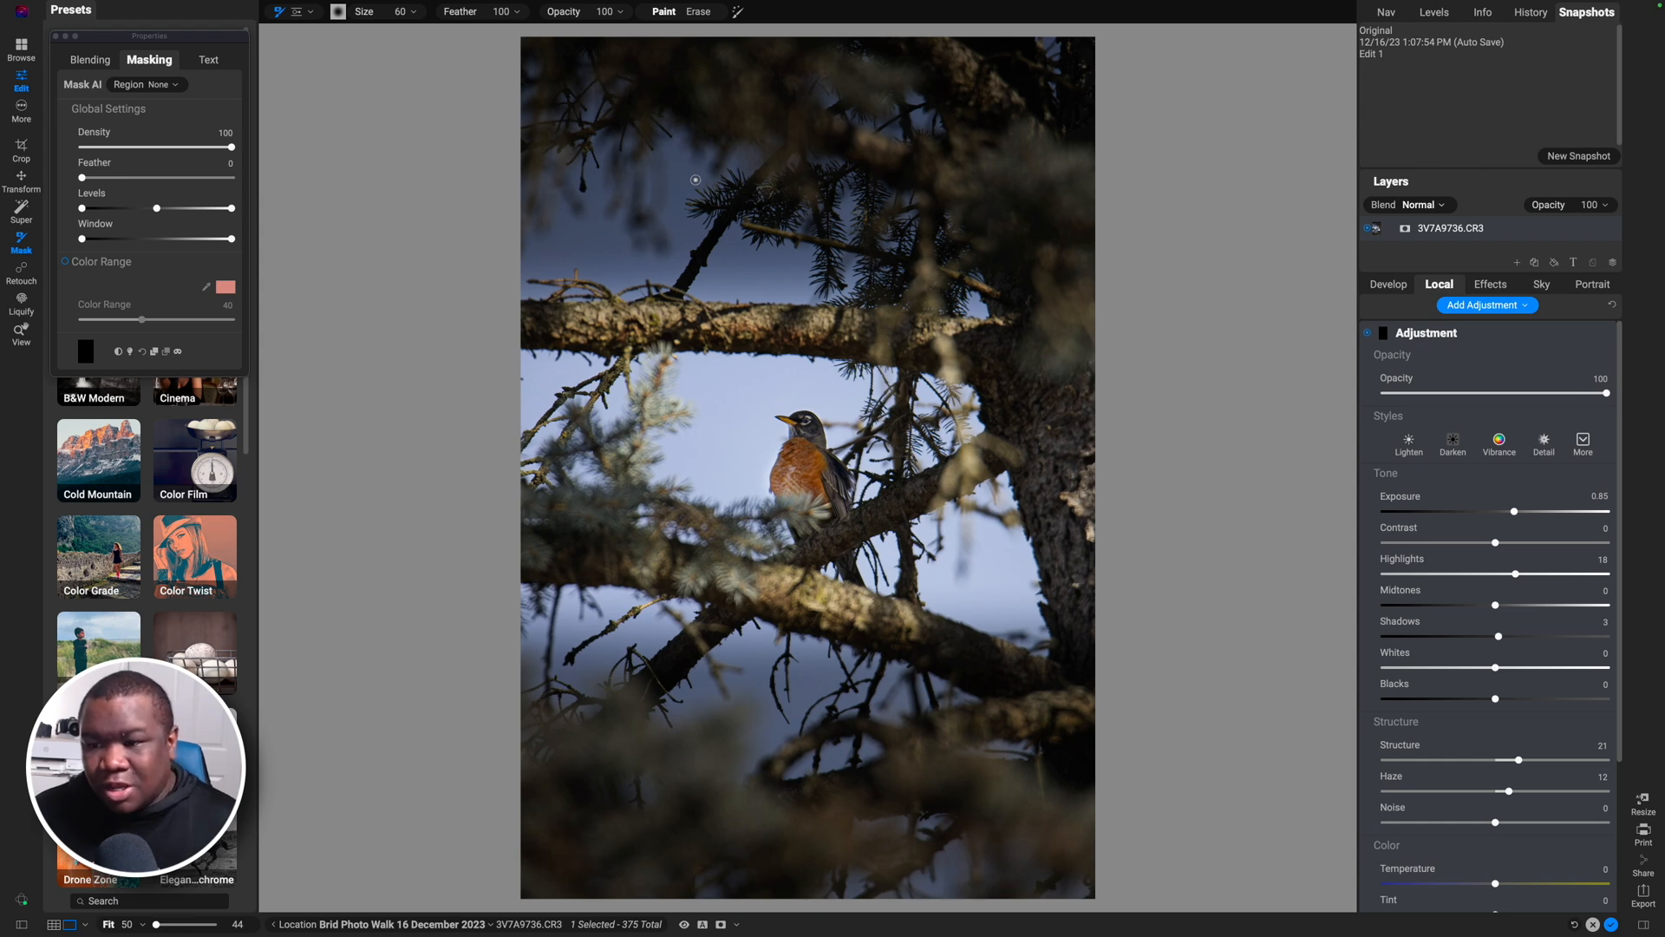
left_click(1367, 332)
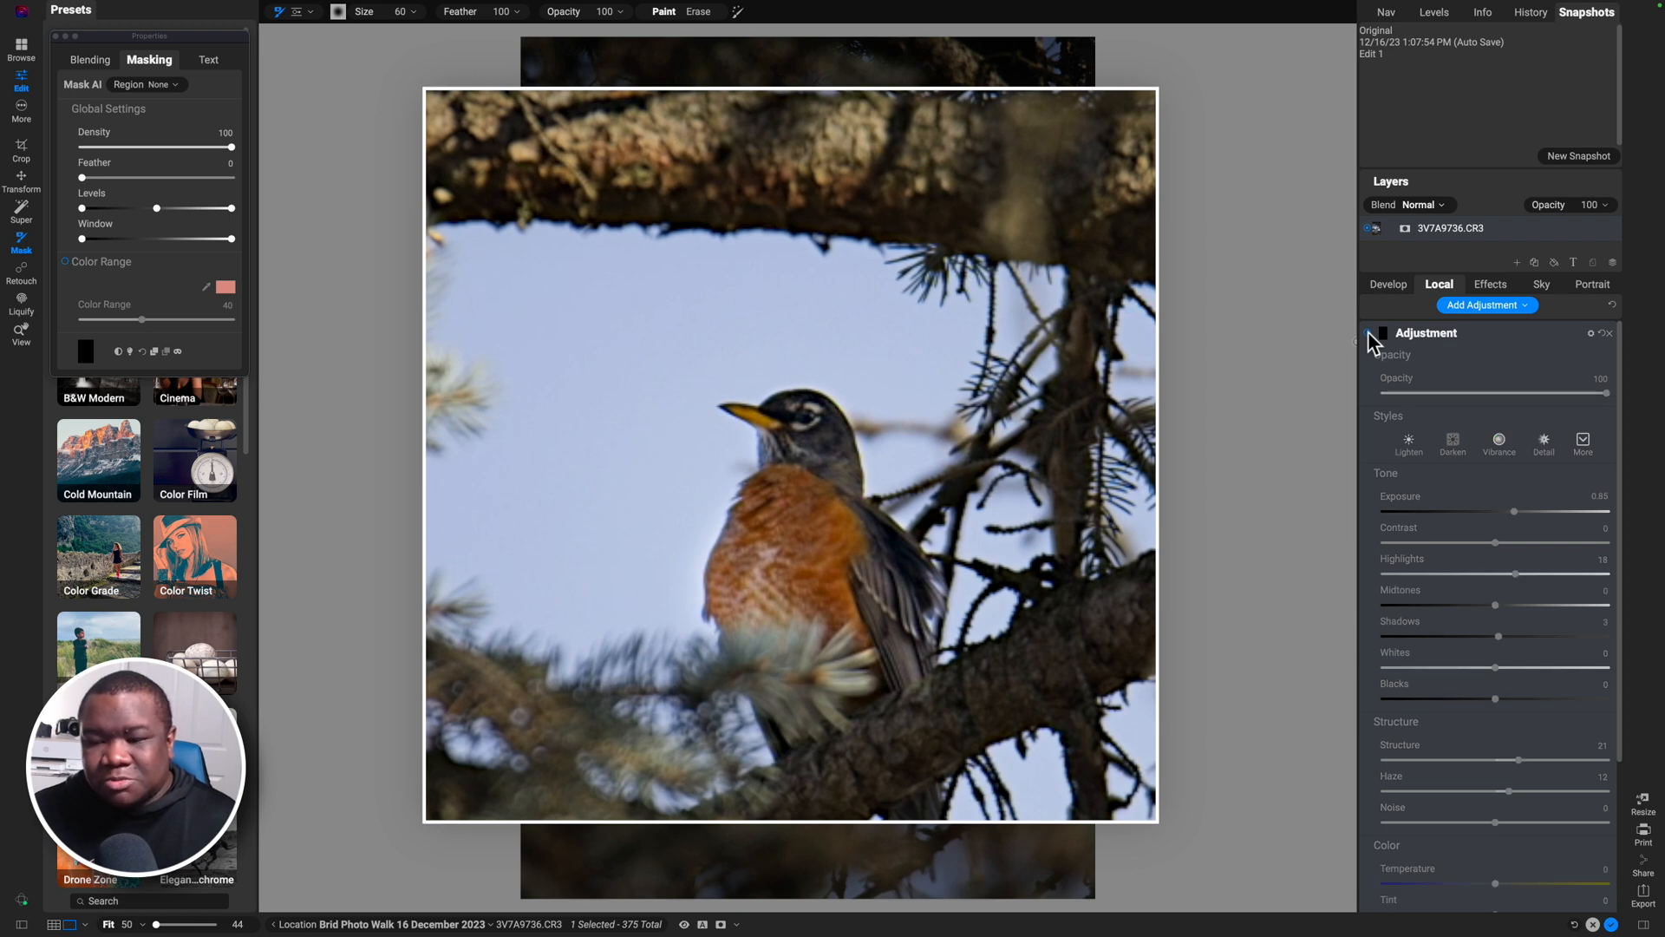
left_click(1367, 333)
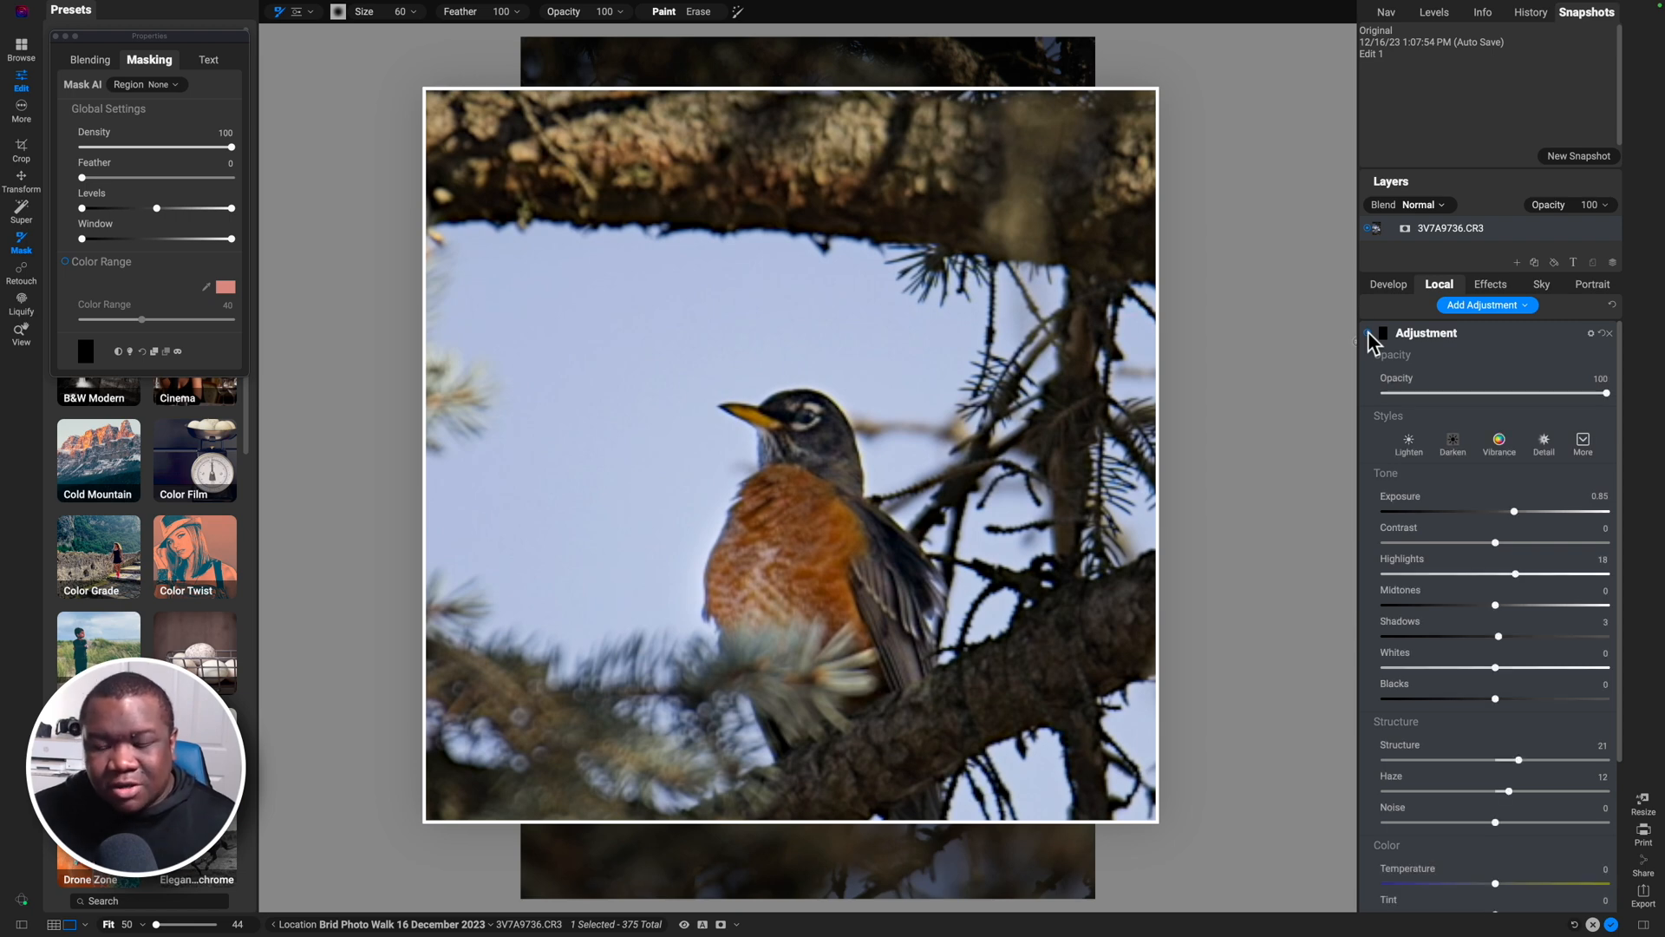
left_click(1366, 332)
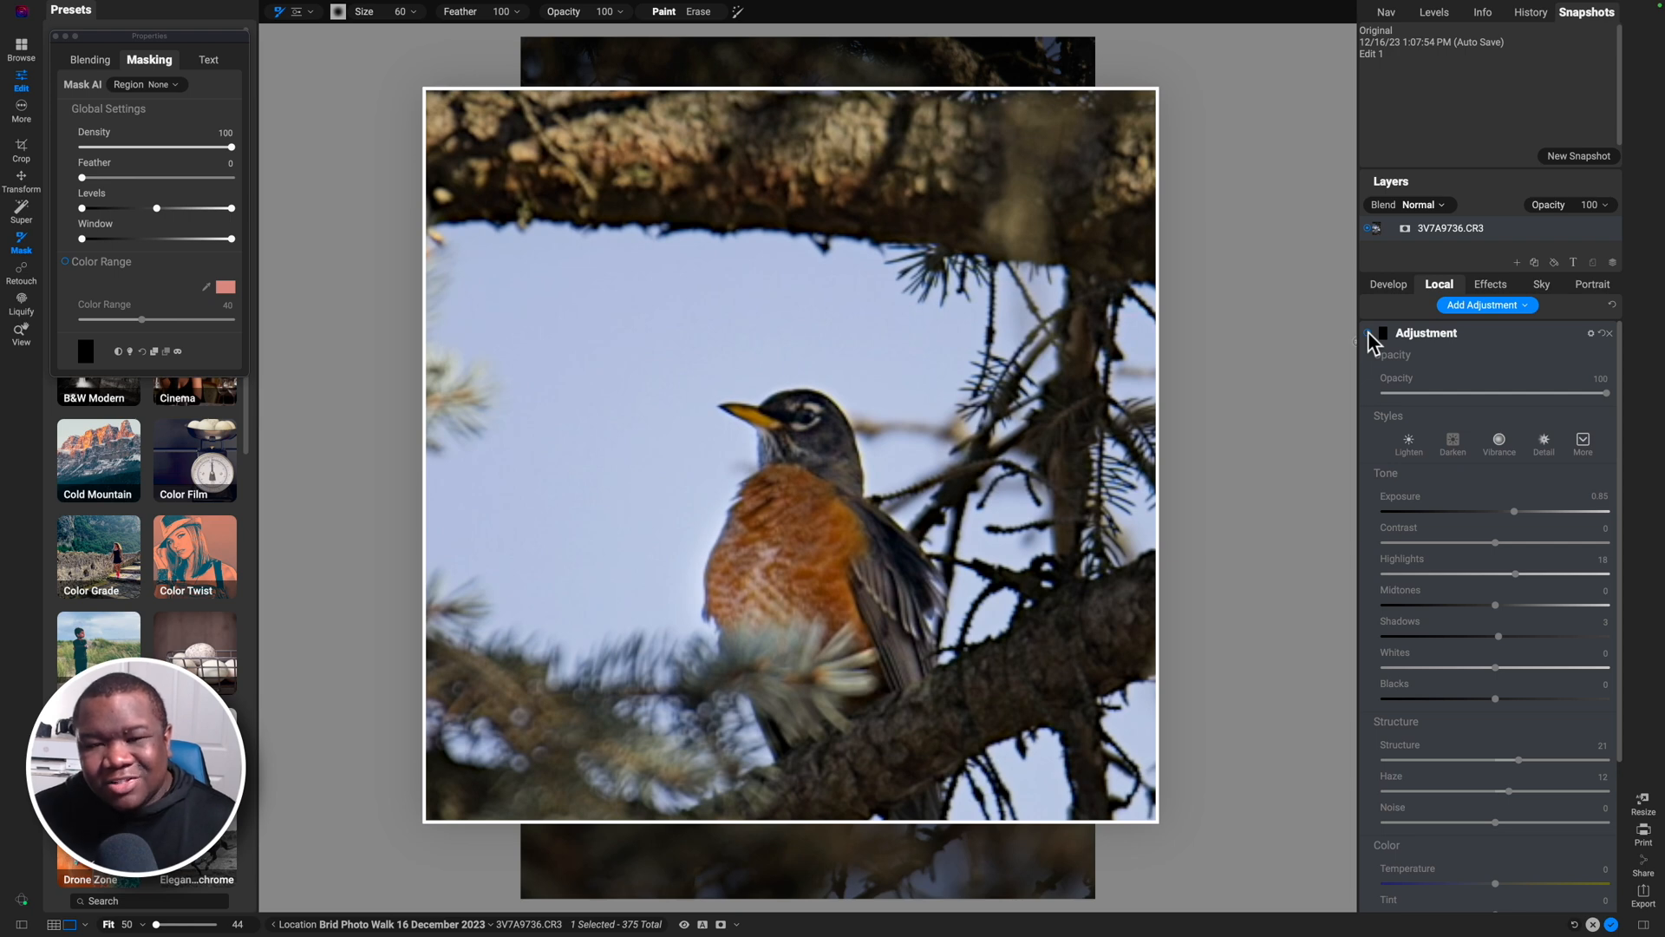
left_click(1367, 332)
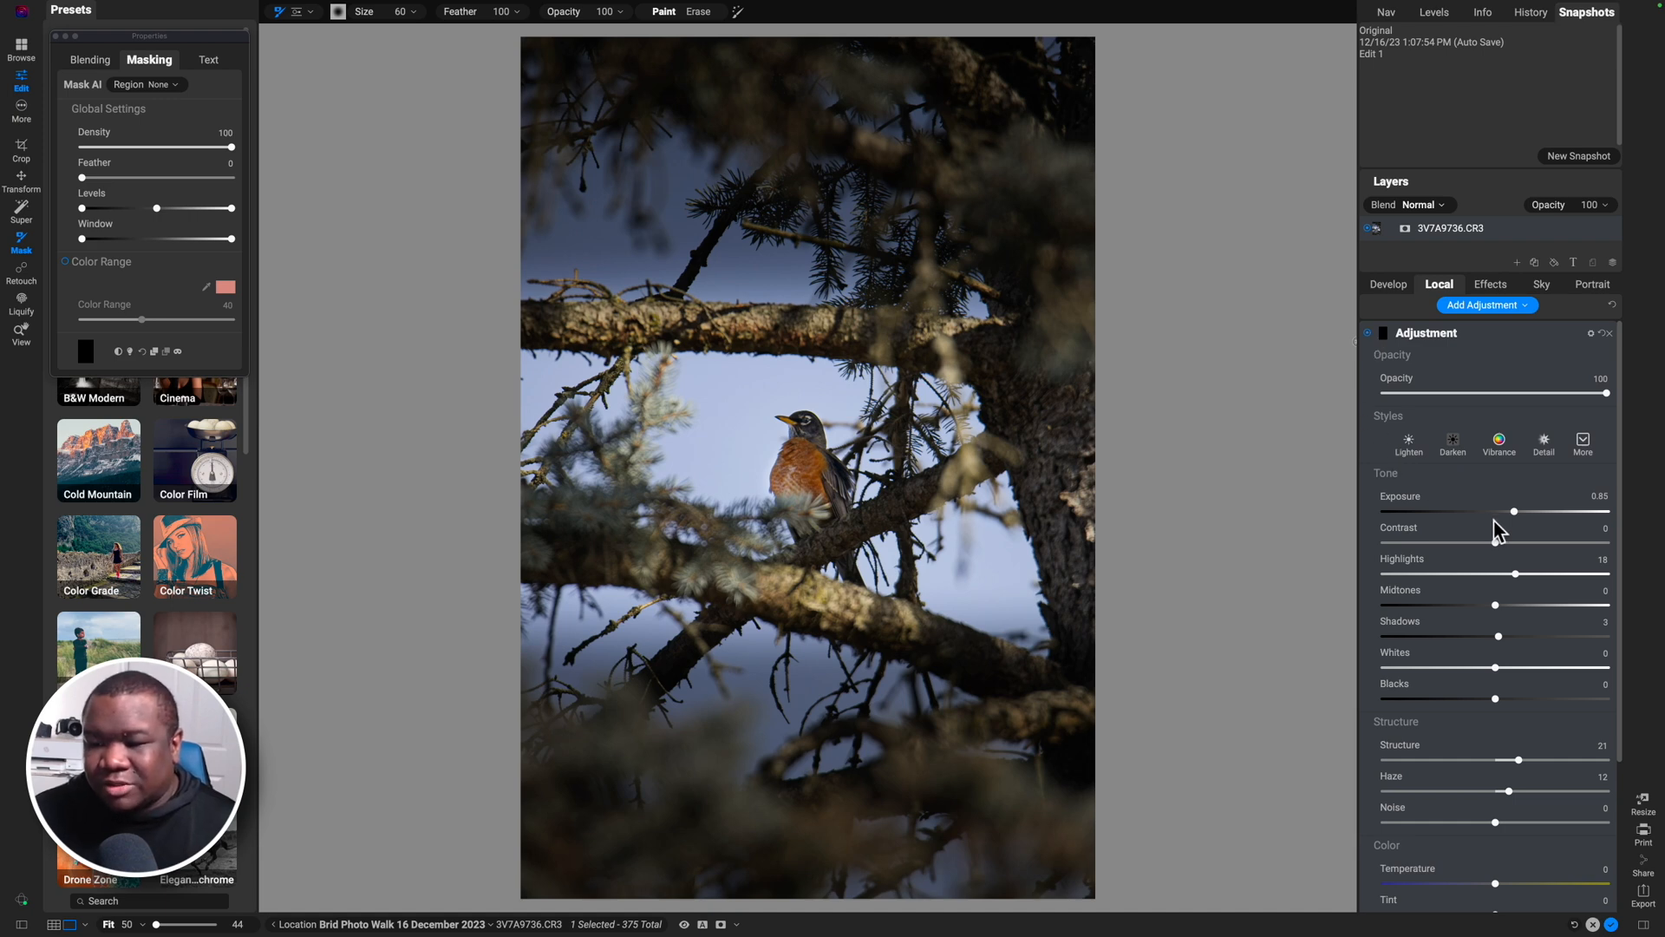
Step: Strengthen the eye adjustment by setting Exposure to 1.5, Contrast to 40 and Structure to 40
mouse_move(1514, 511)
left_mouse_down()
mouse_move(1583, 514)
mouse_move(1516, 512)
left_mouse_up()
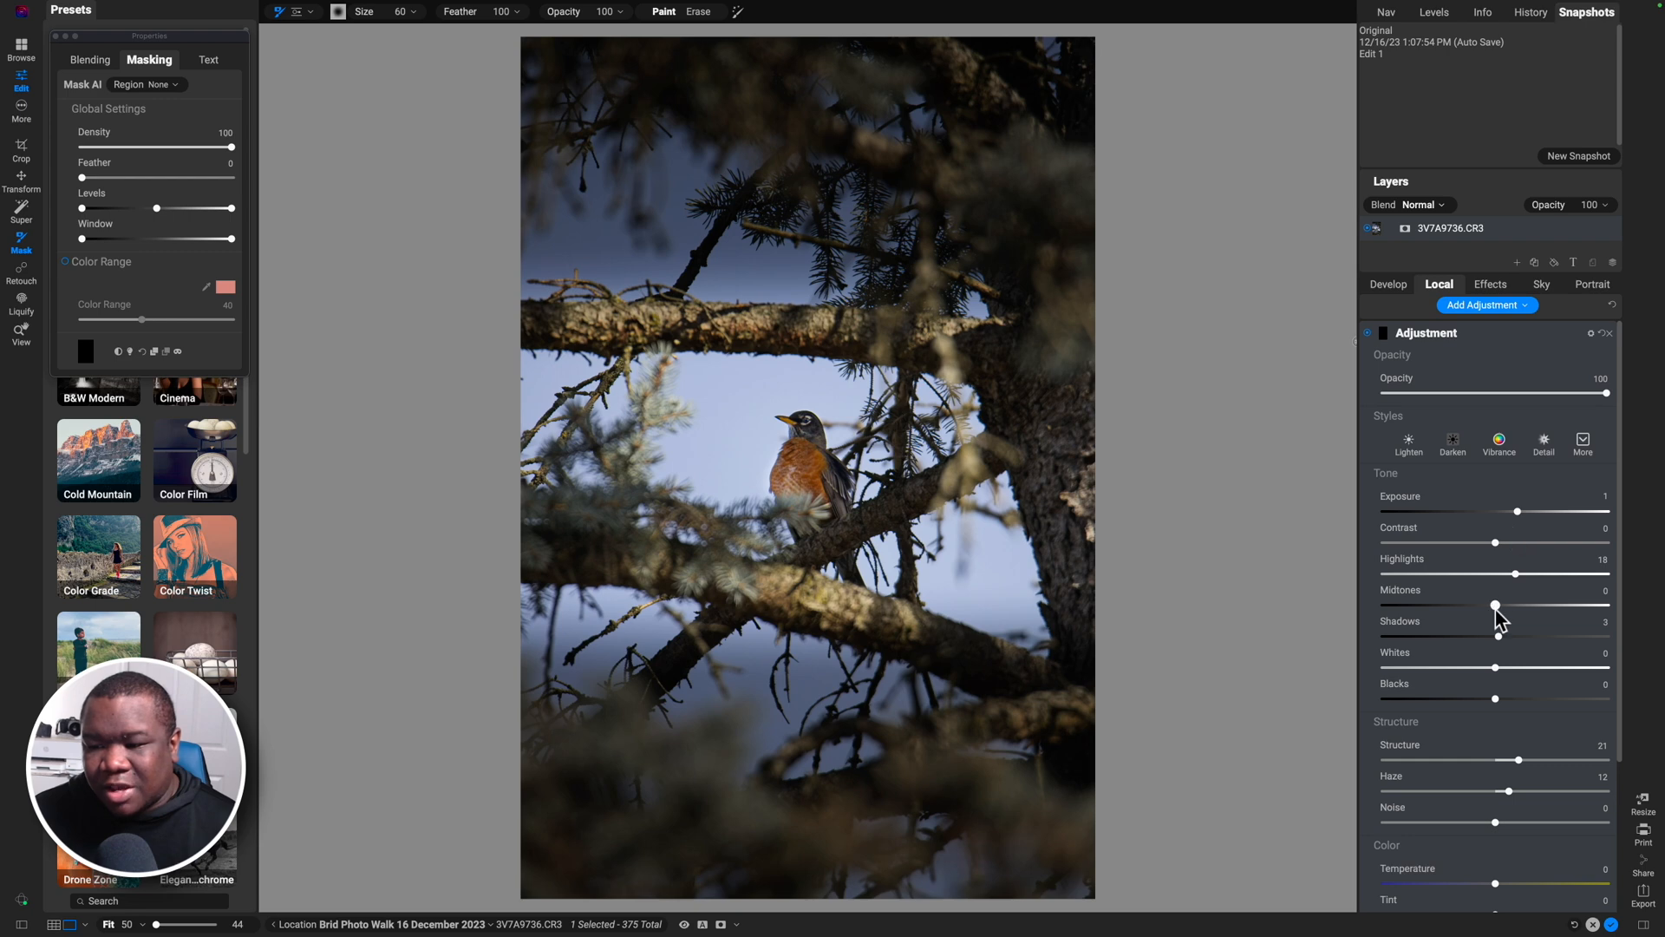
left_click_drag(1495, 543, 1540, 543)
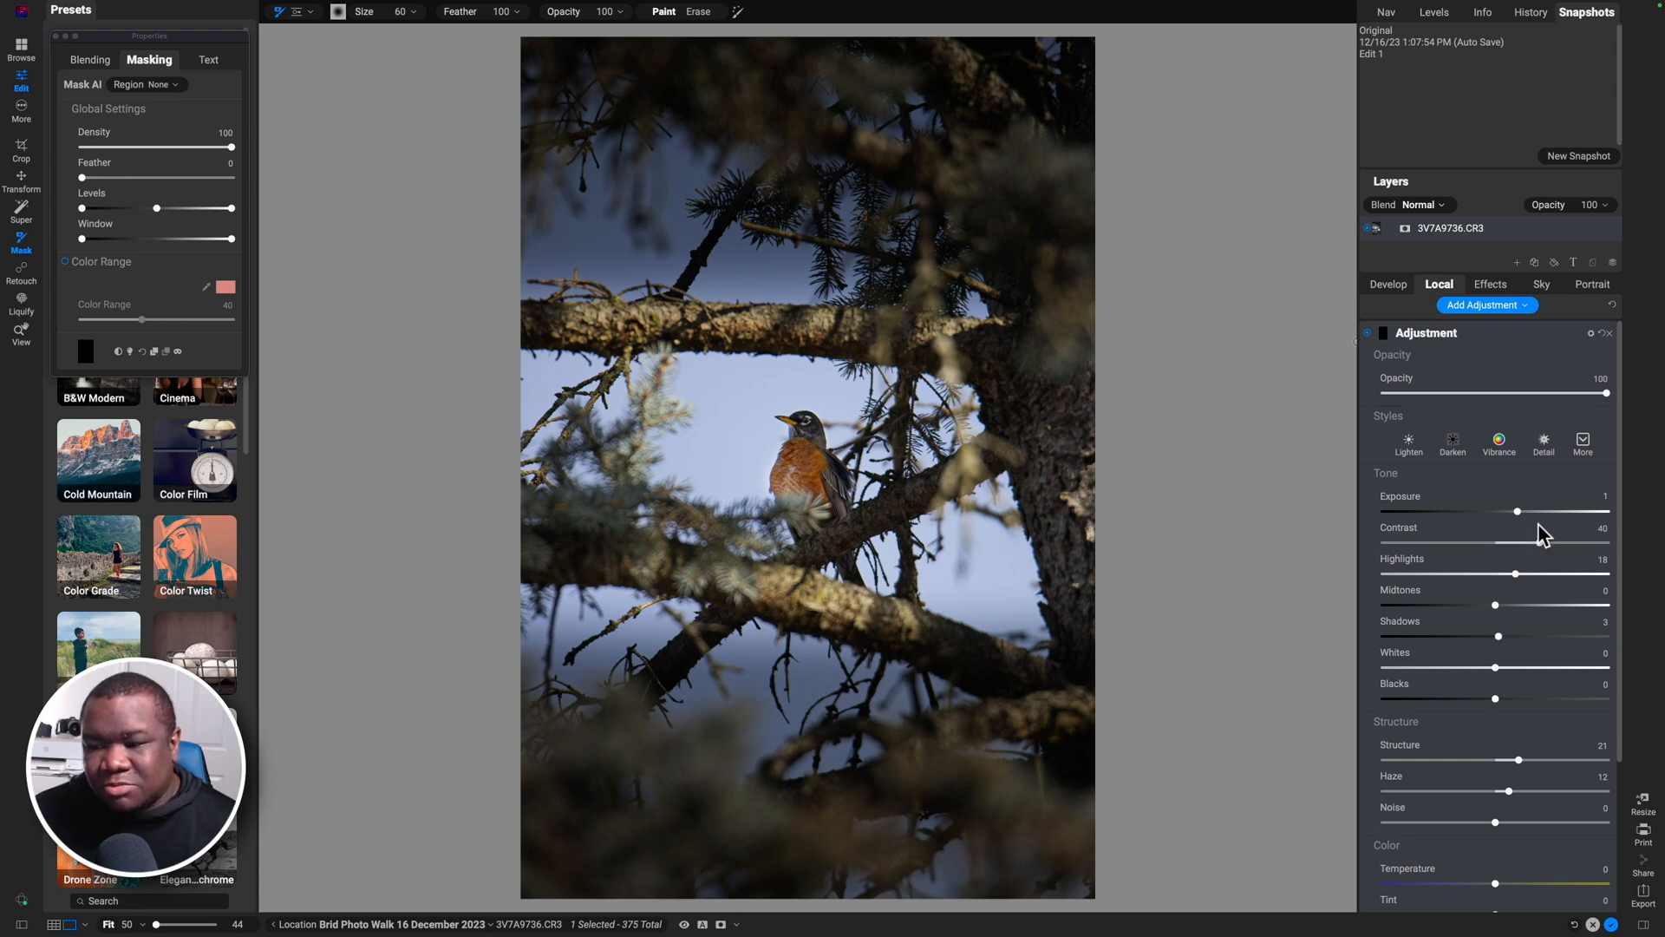
left_click_drag(1518, 760, 1542, 761)
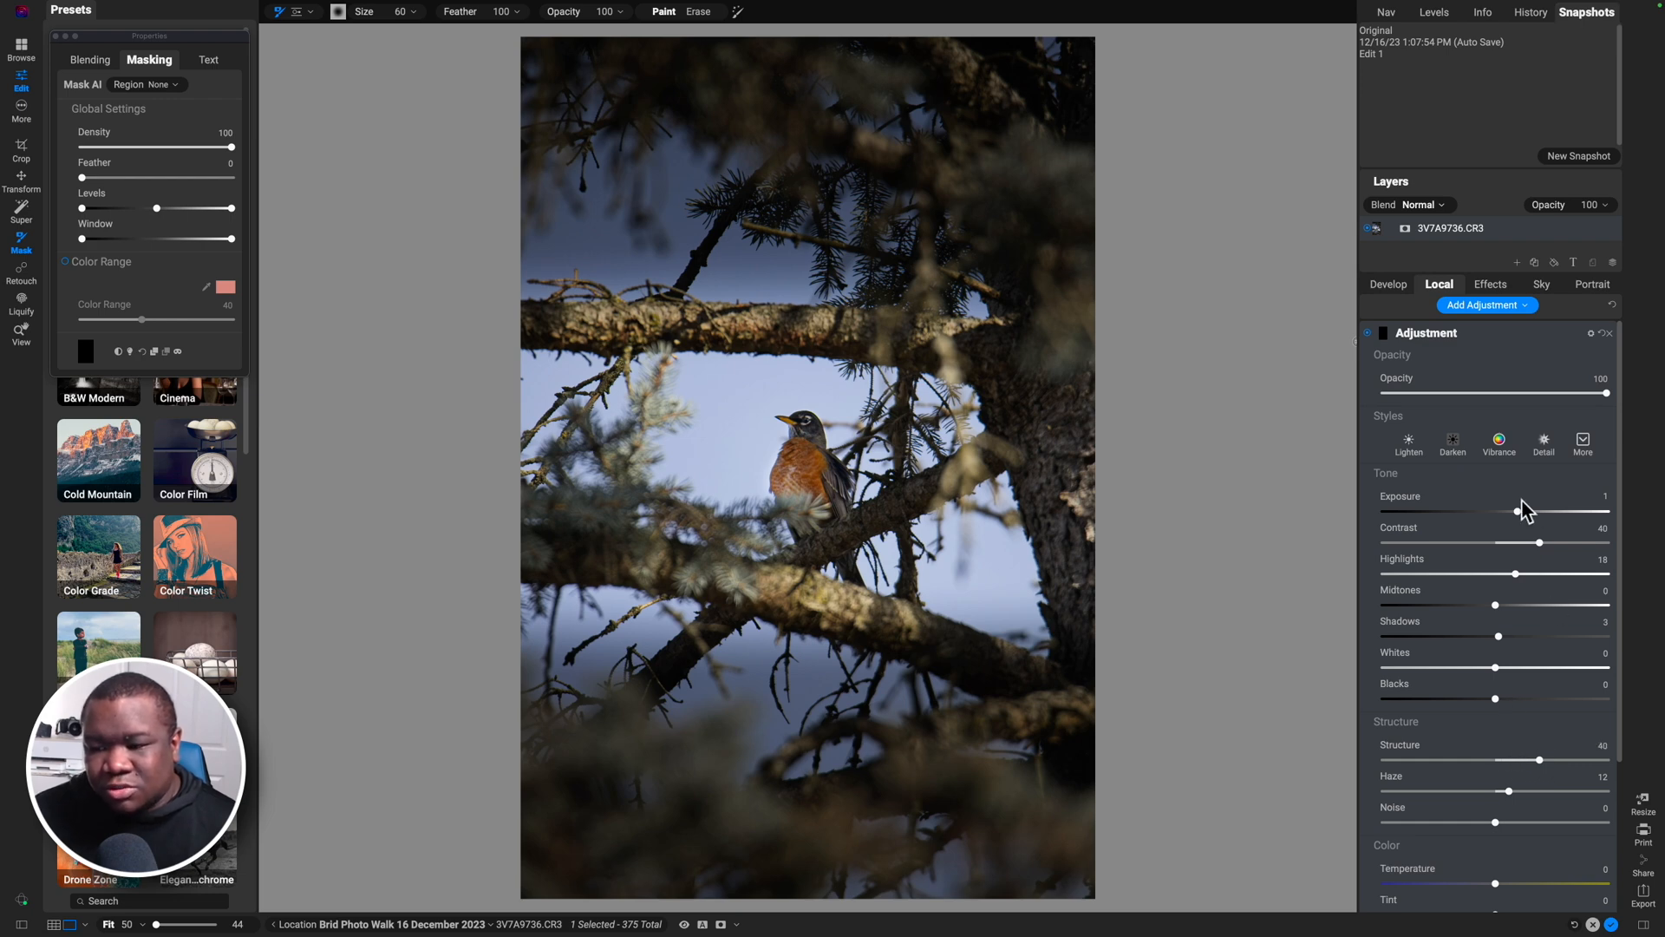
left_click_drag(1518, 512, 1526, 512)
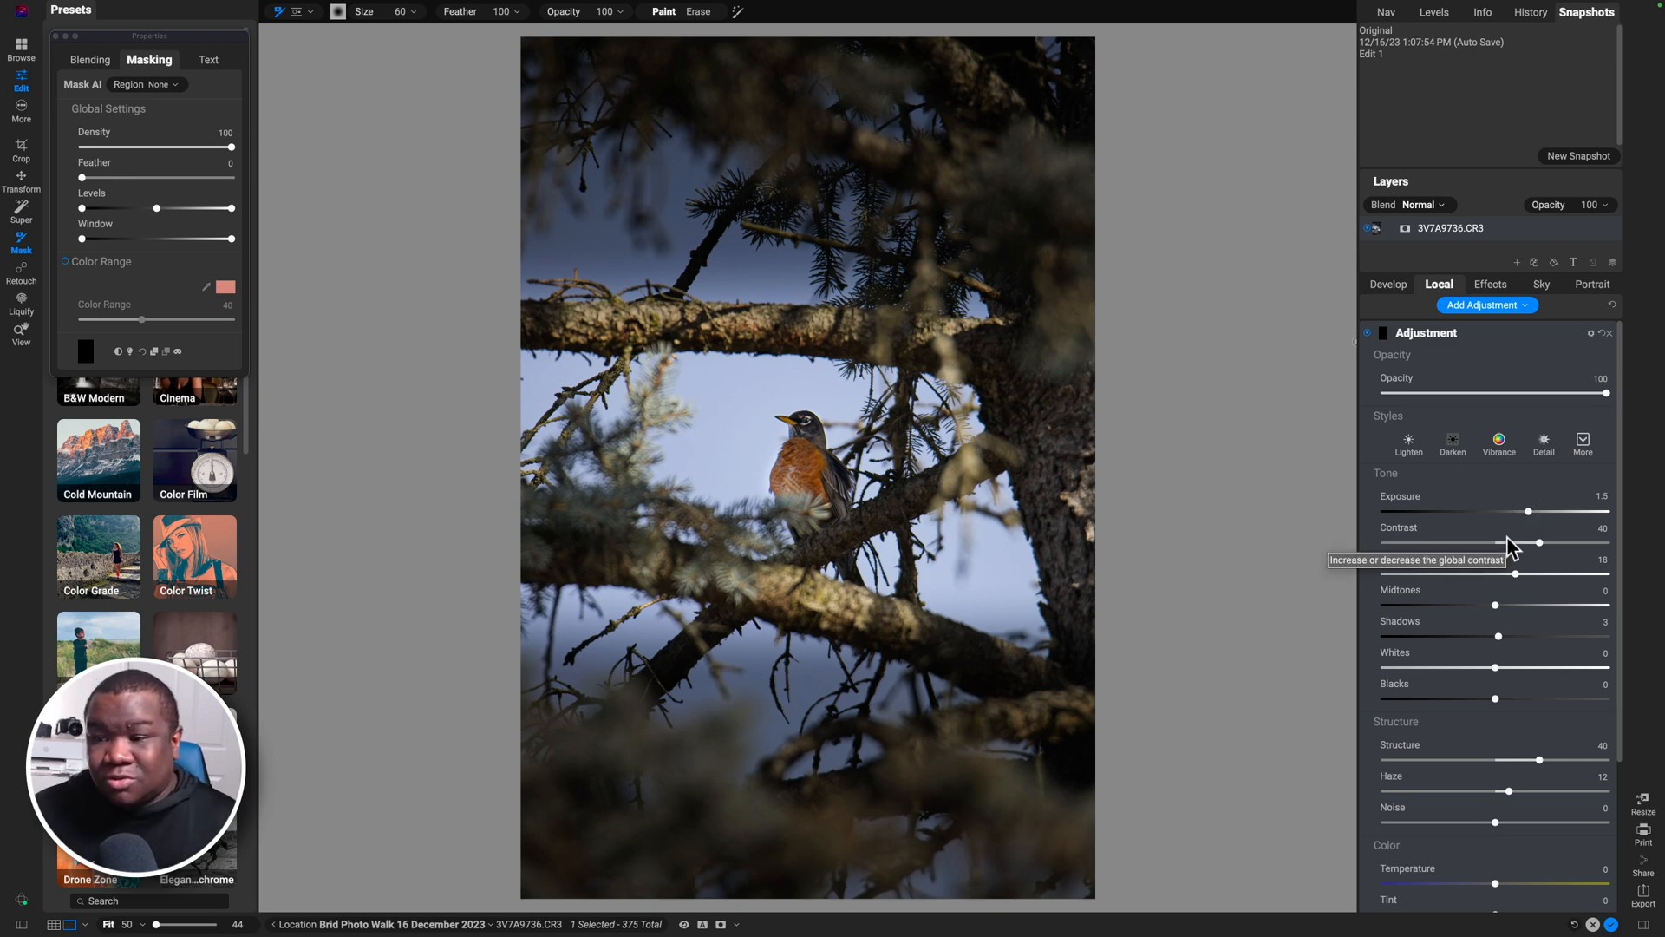
Step: Rename the eye adjustment as Bird Eye Bright
double_click(1422, 334)
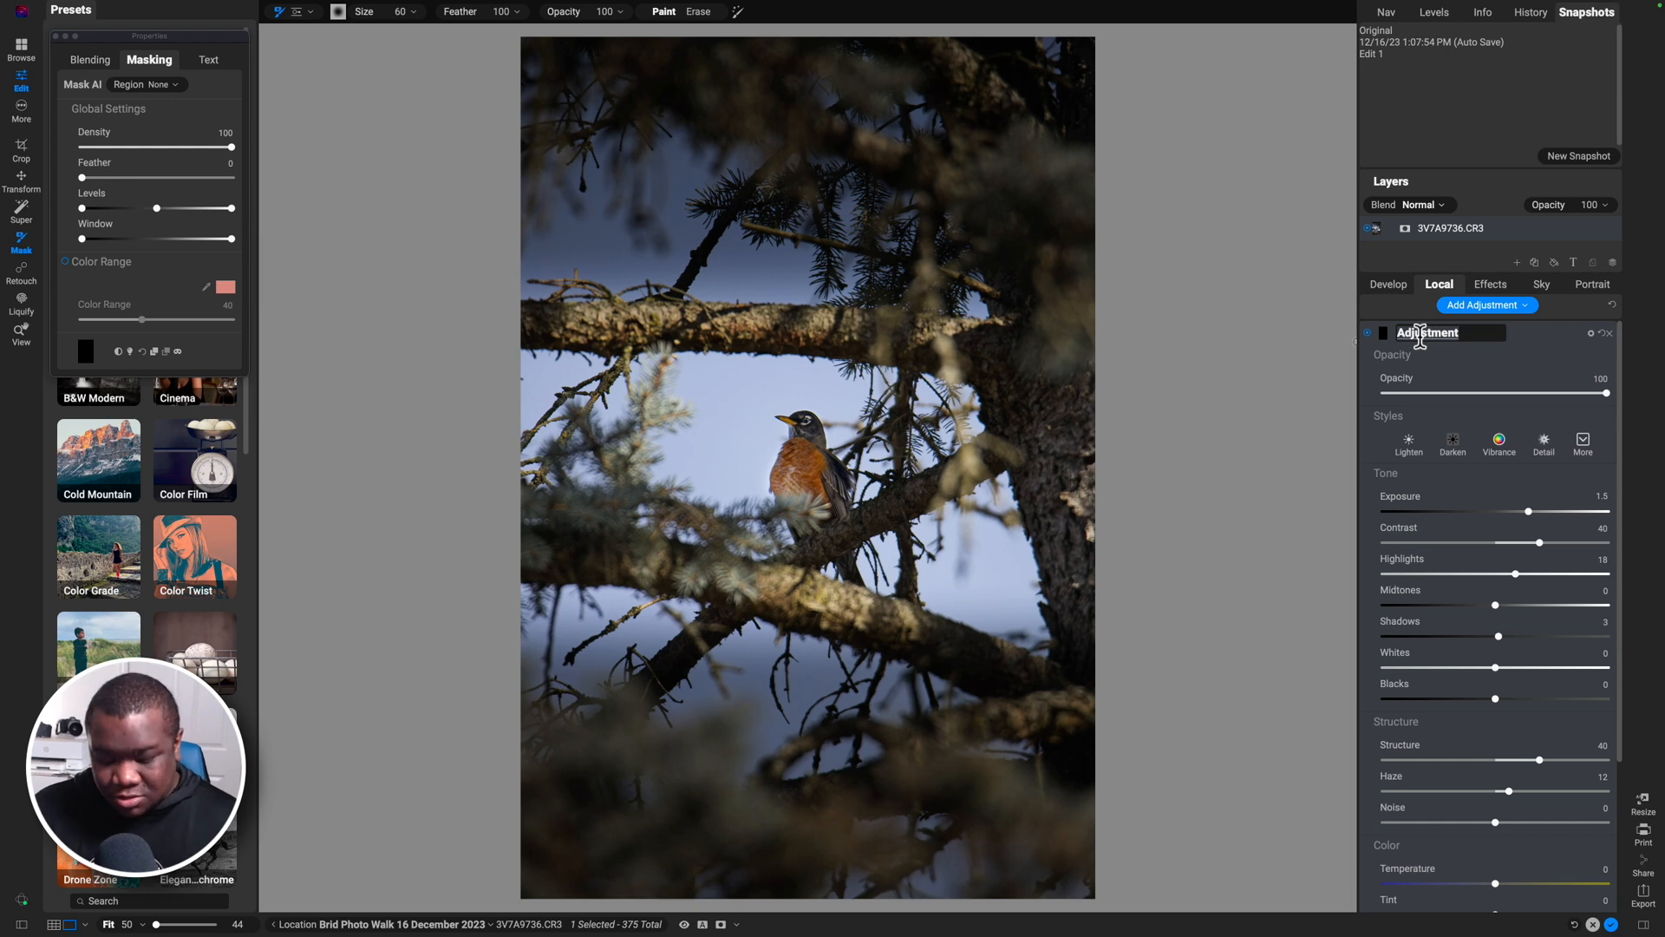
type("Bird")
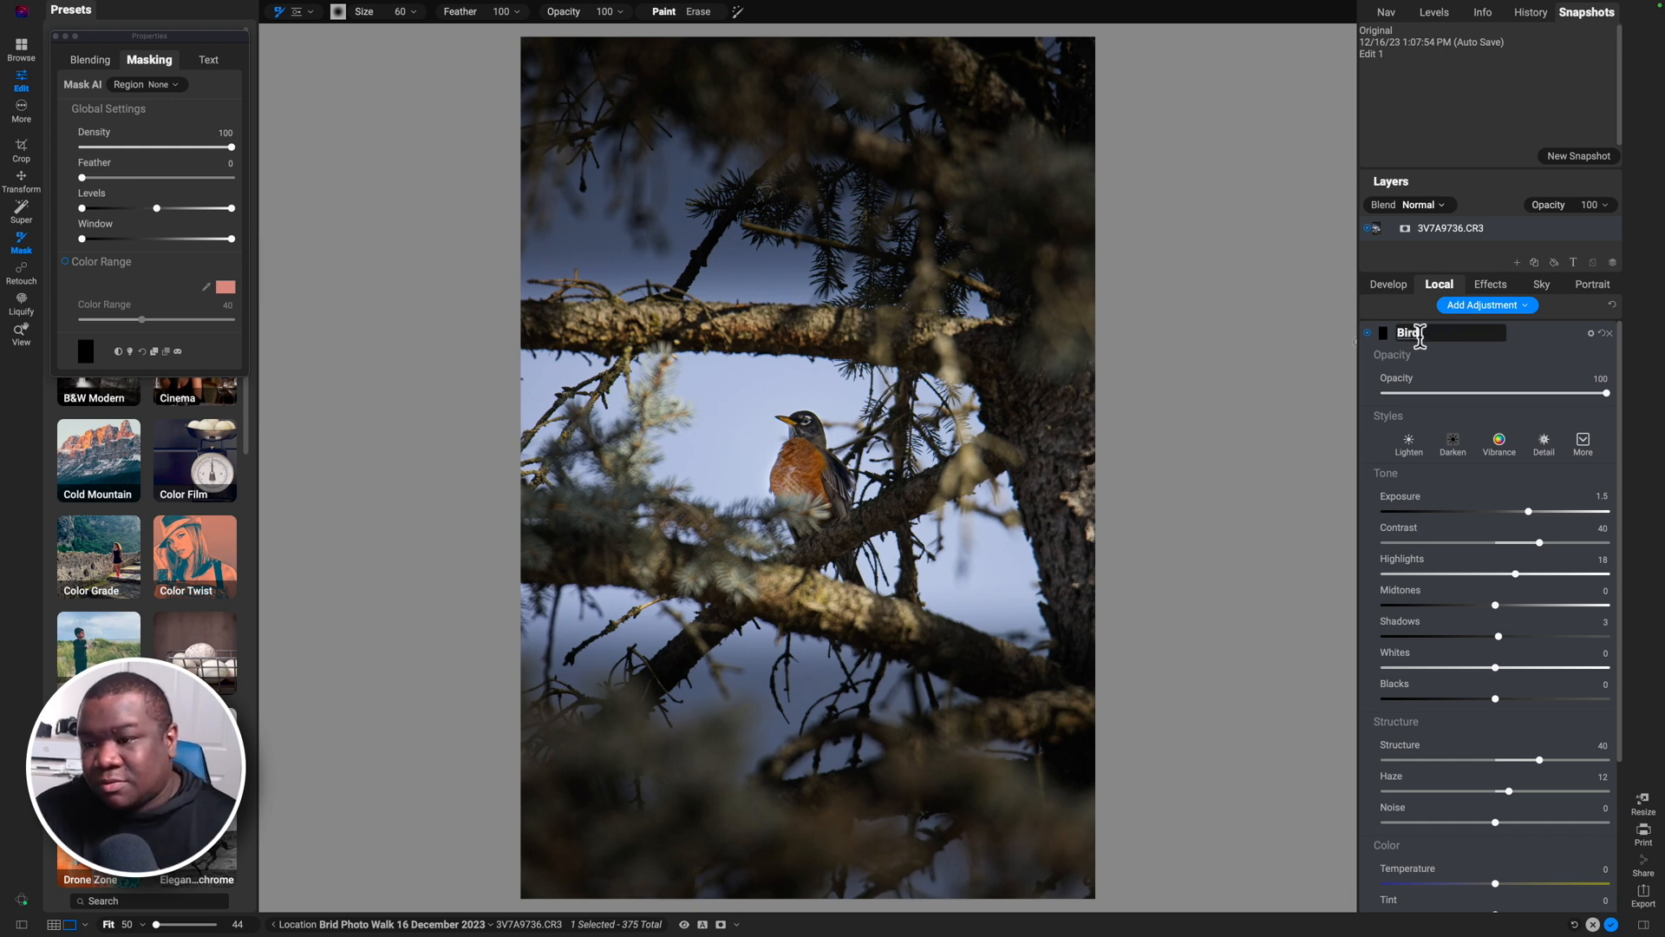
type(" Eye")
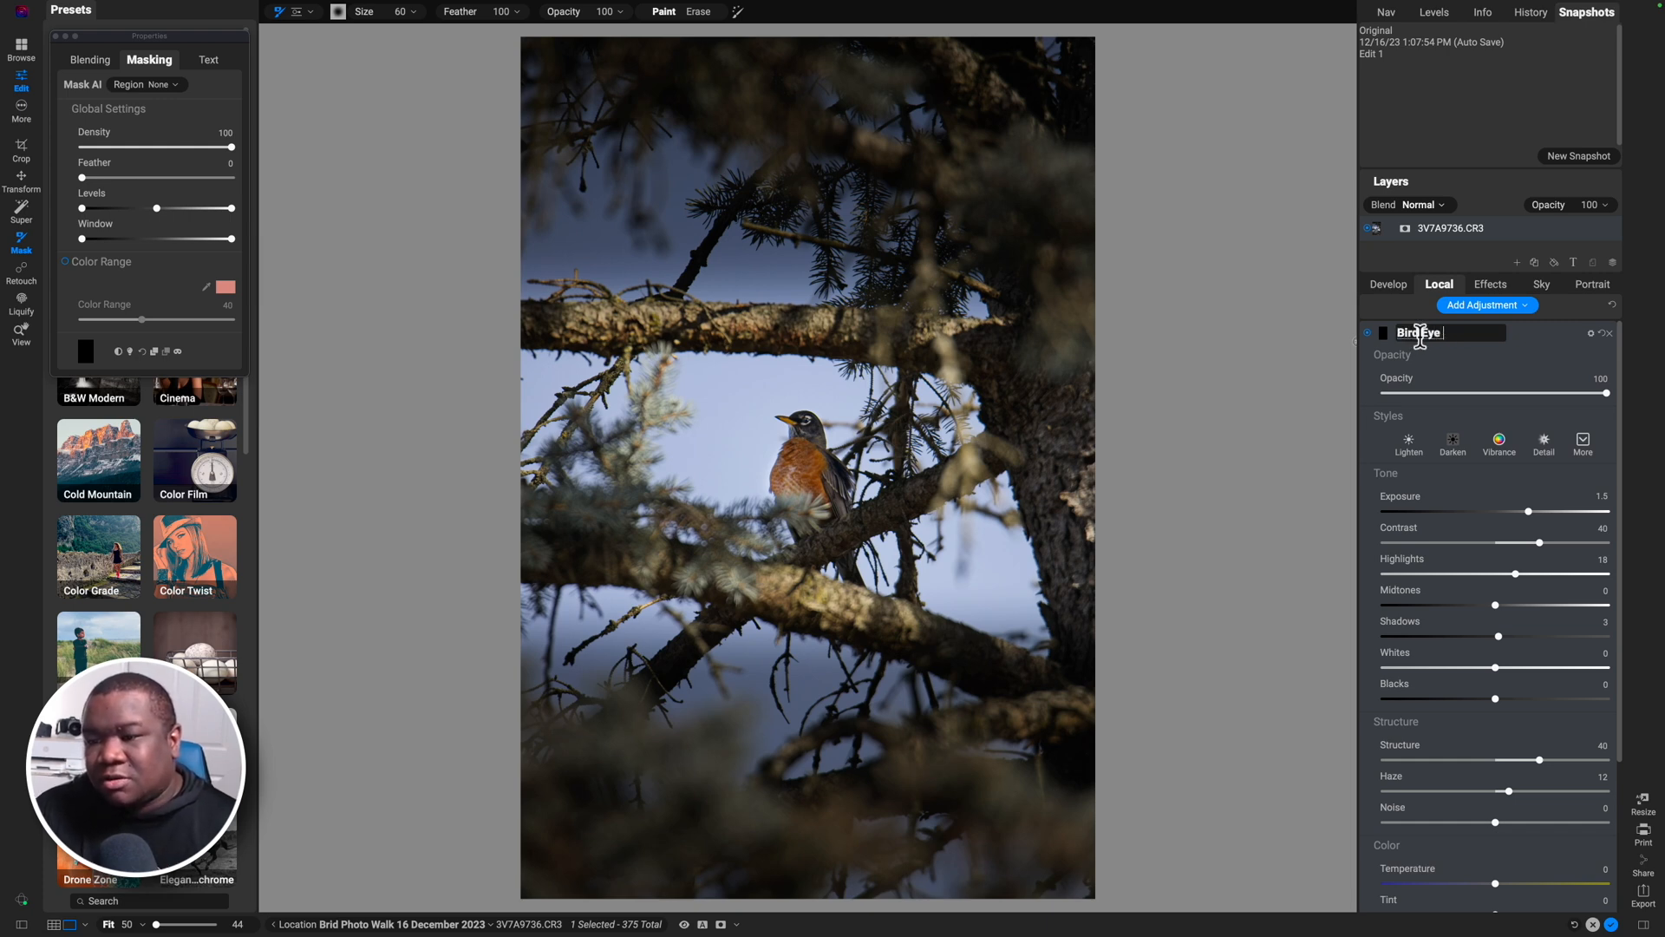
type(" Bright")
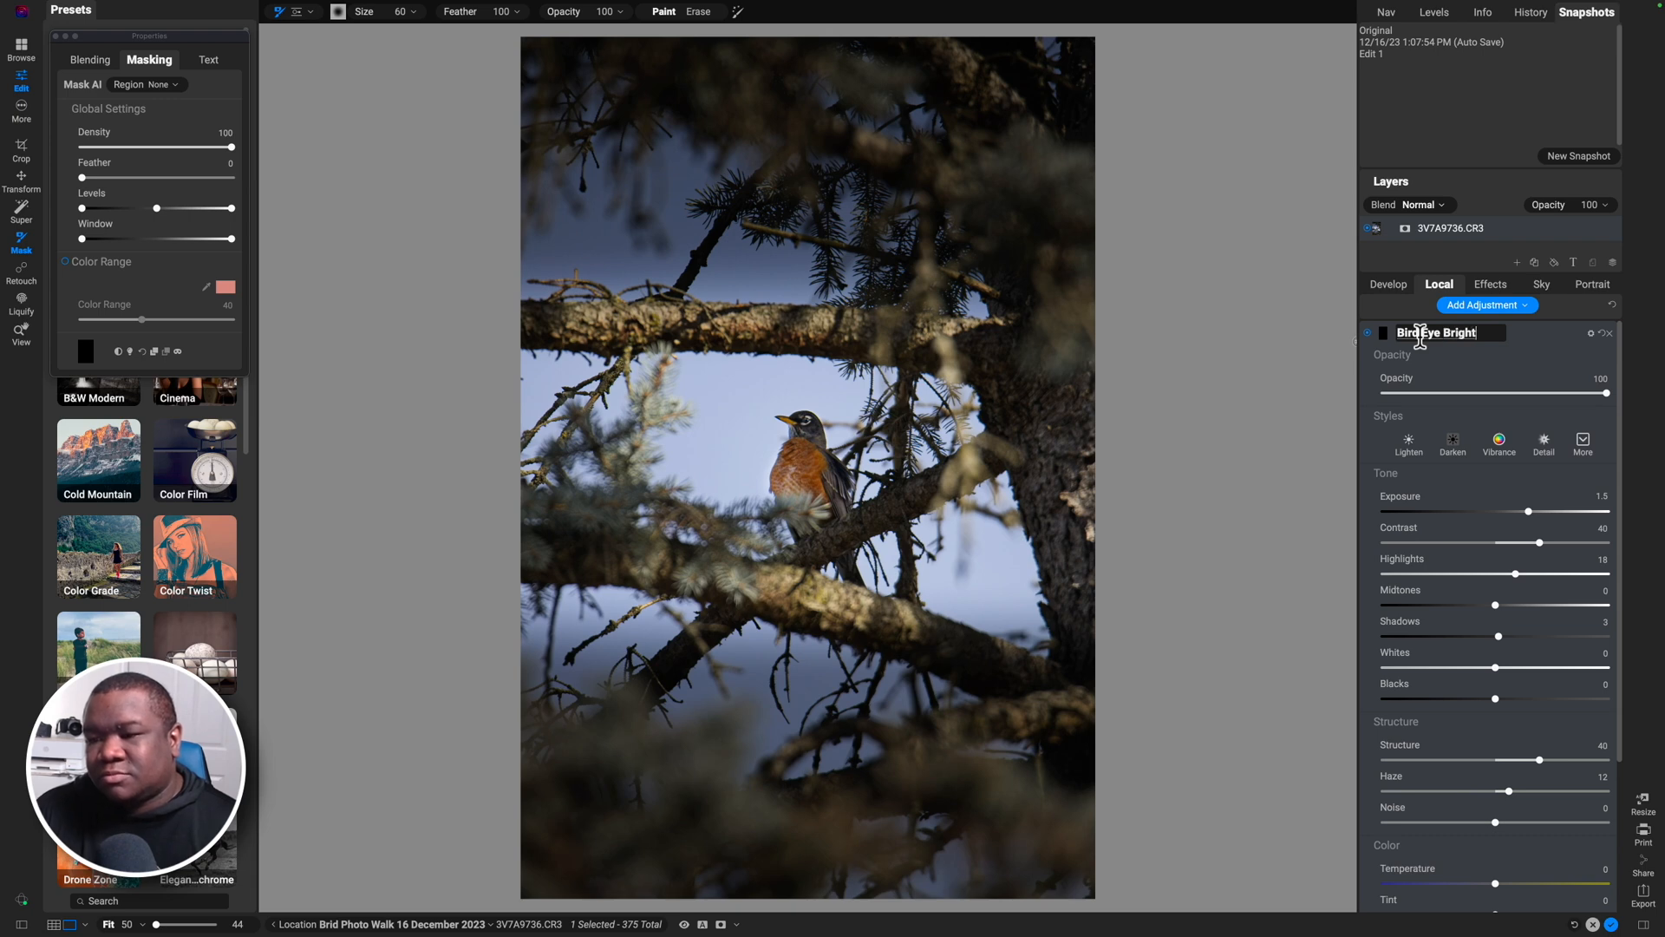
key("Return")
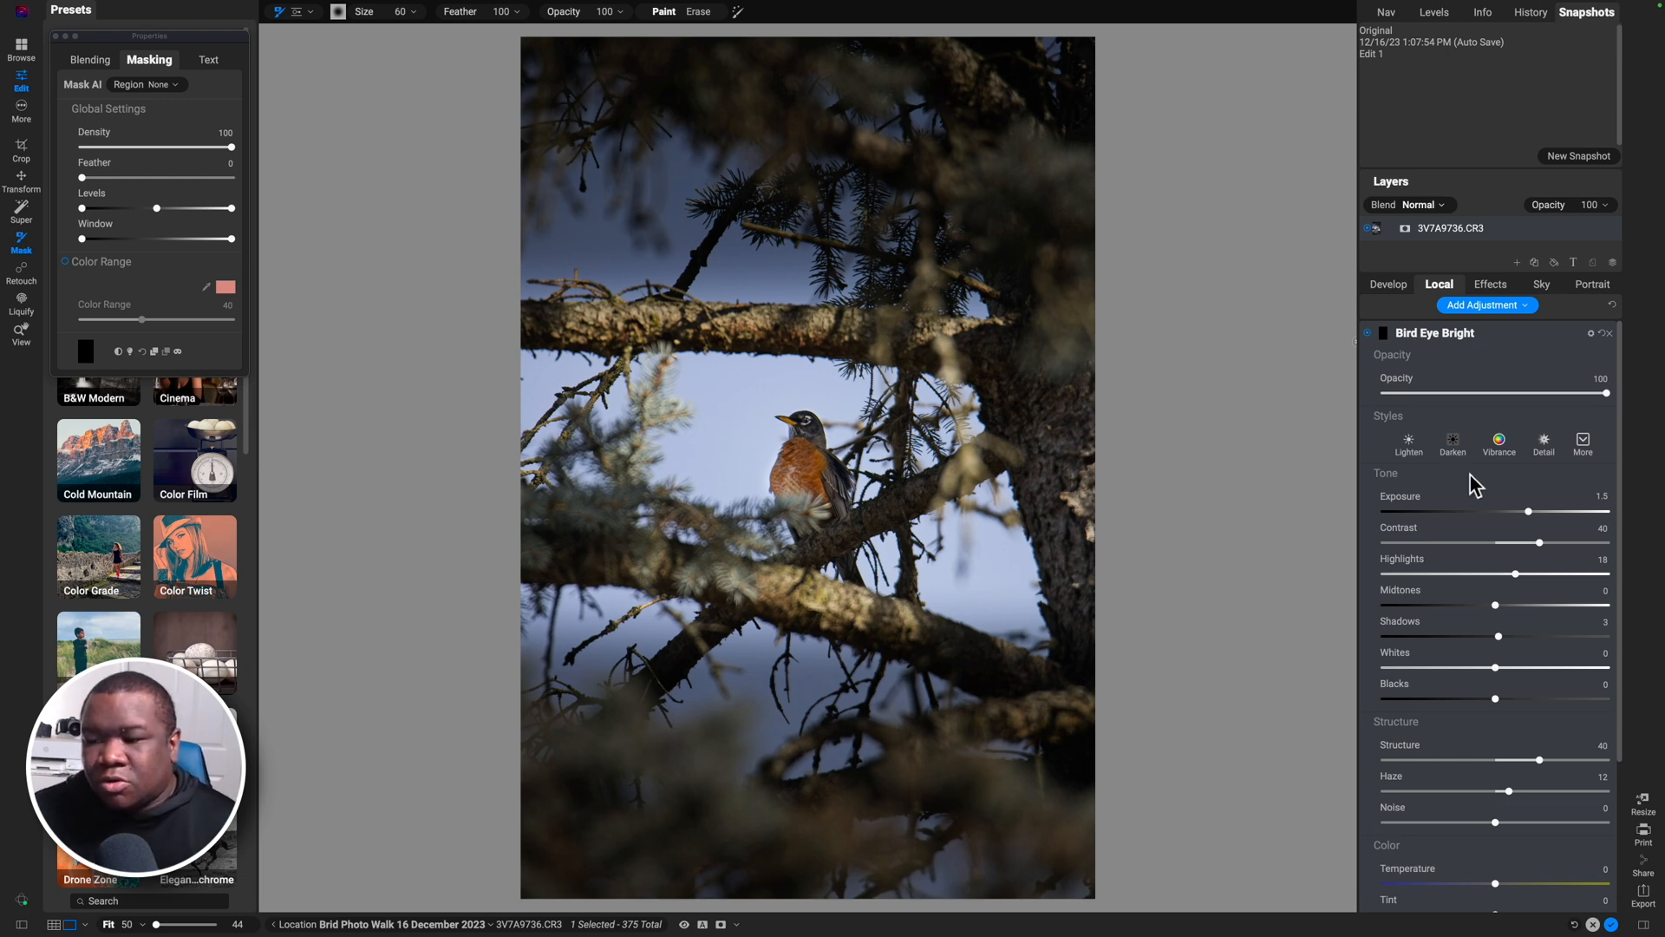
Step: Save the eye adjustment's settings as a new style named FWP - Animal Eye Brush and collapse the adjustment
left_click(1583, 442)
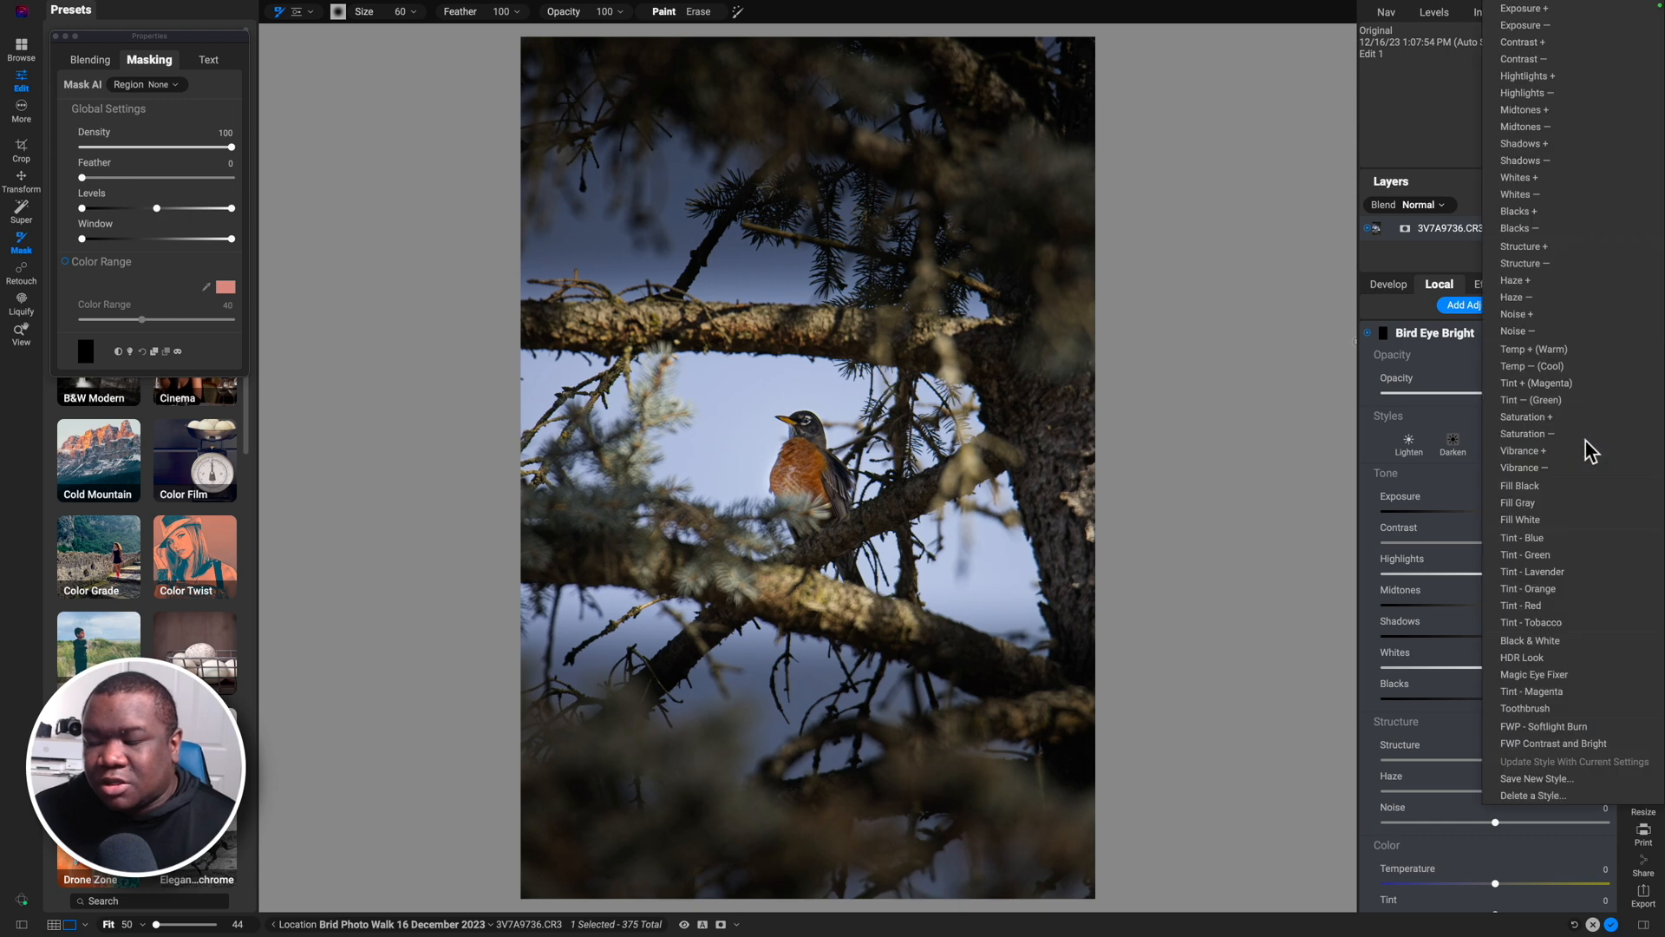
left_click(1537, 779)
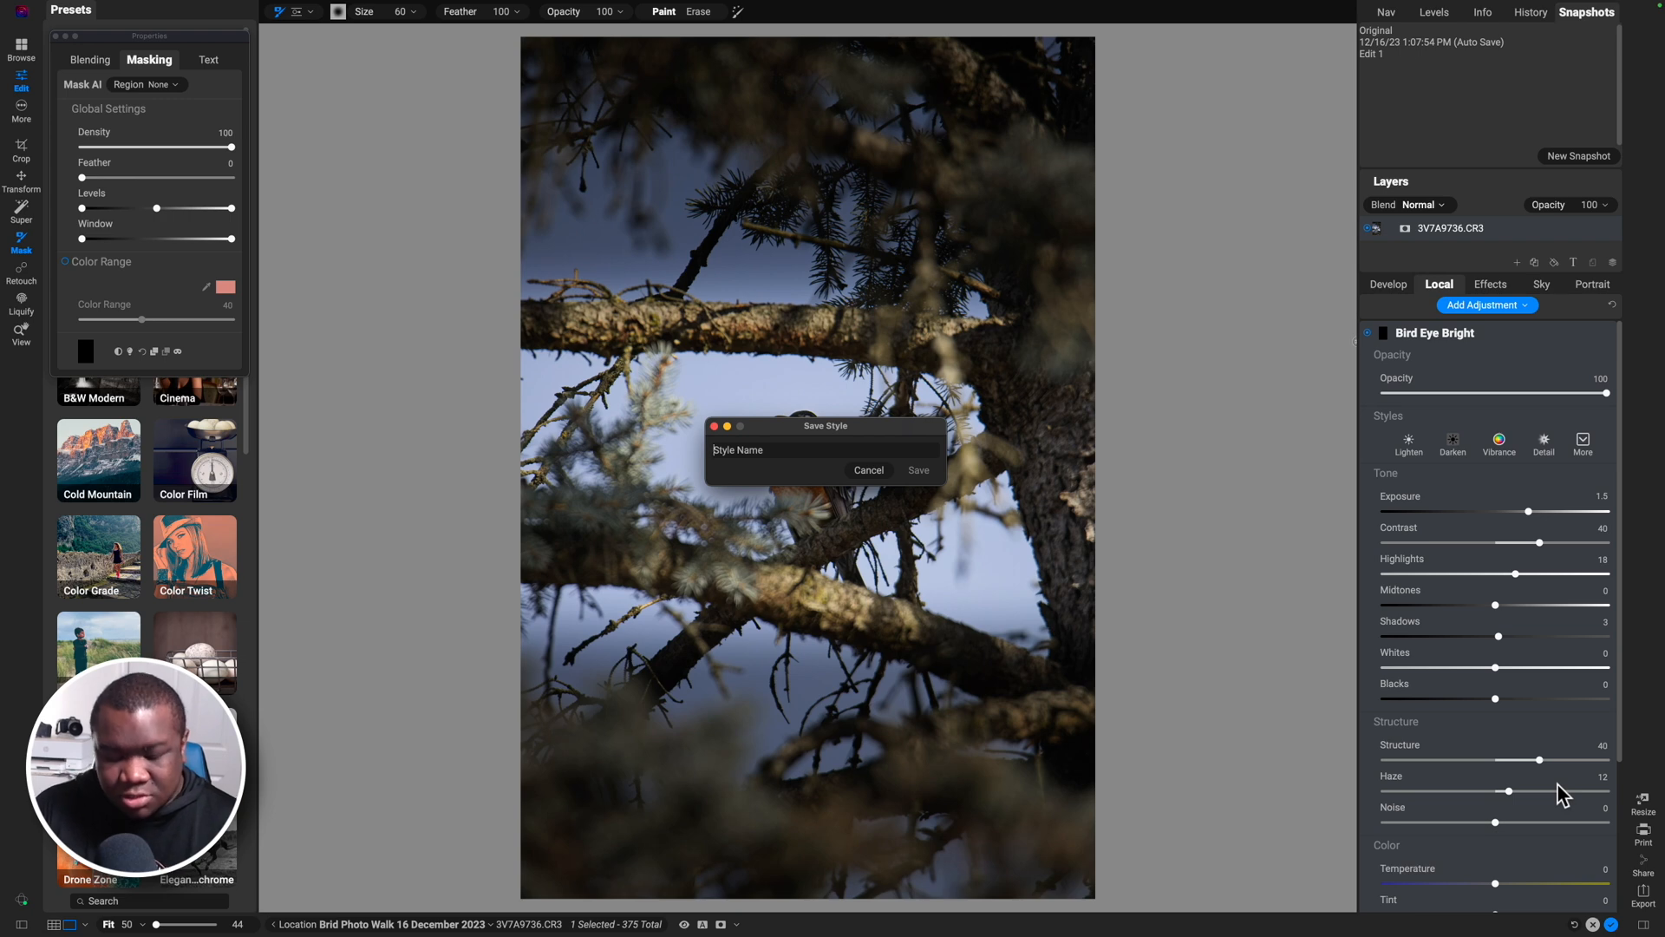
type("FWP")
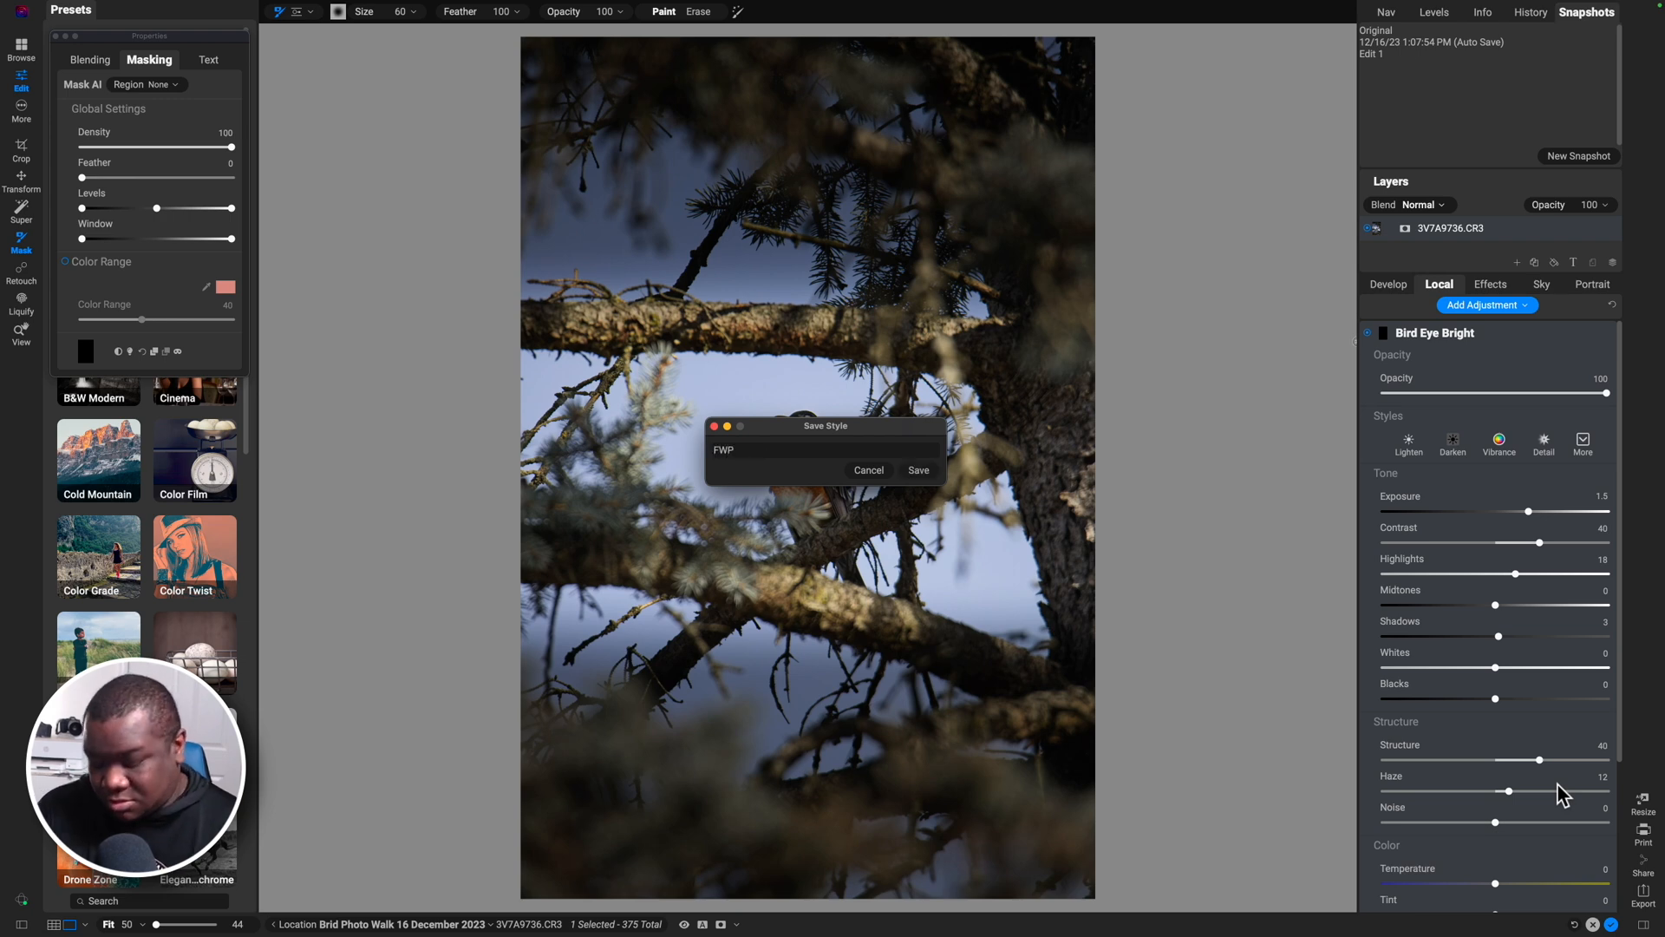
type(" - Anm")
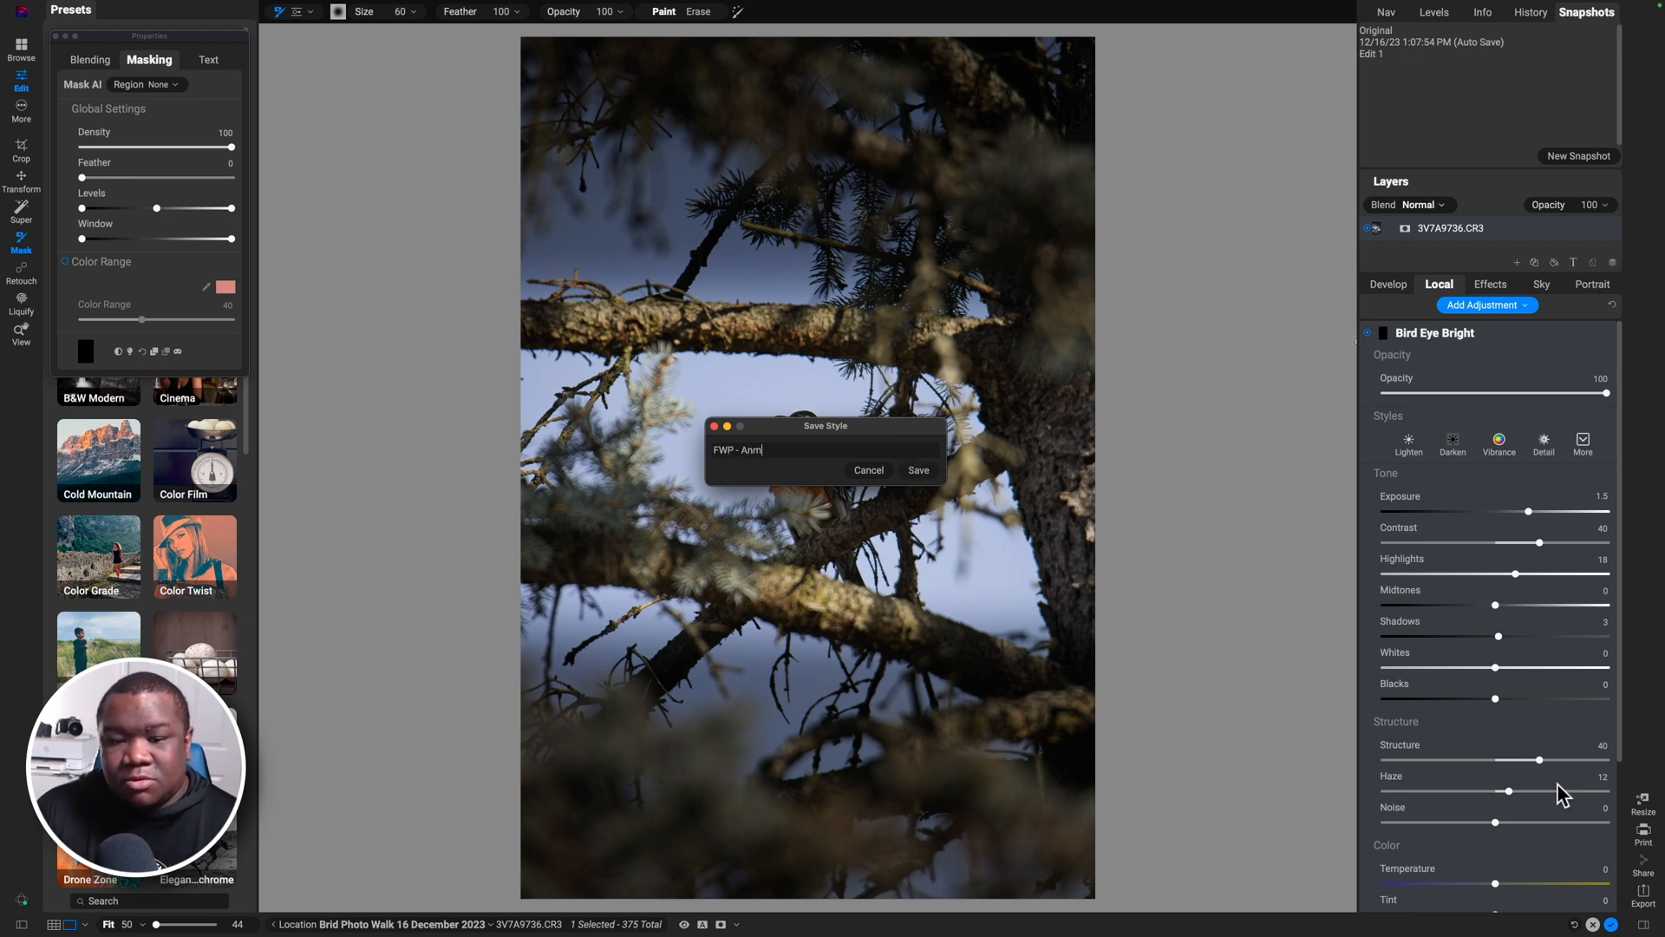
key("BackSpace")
type("imal ")
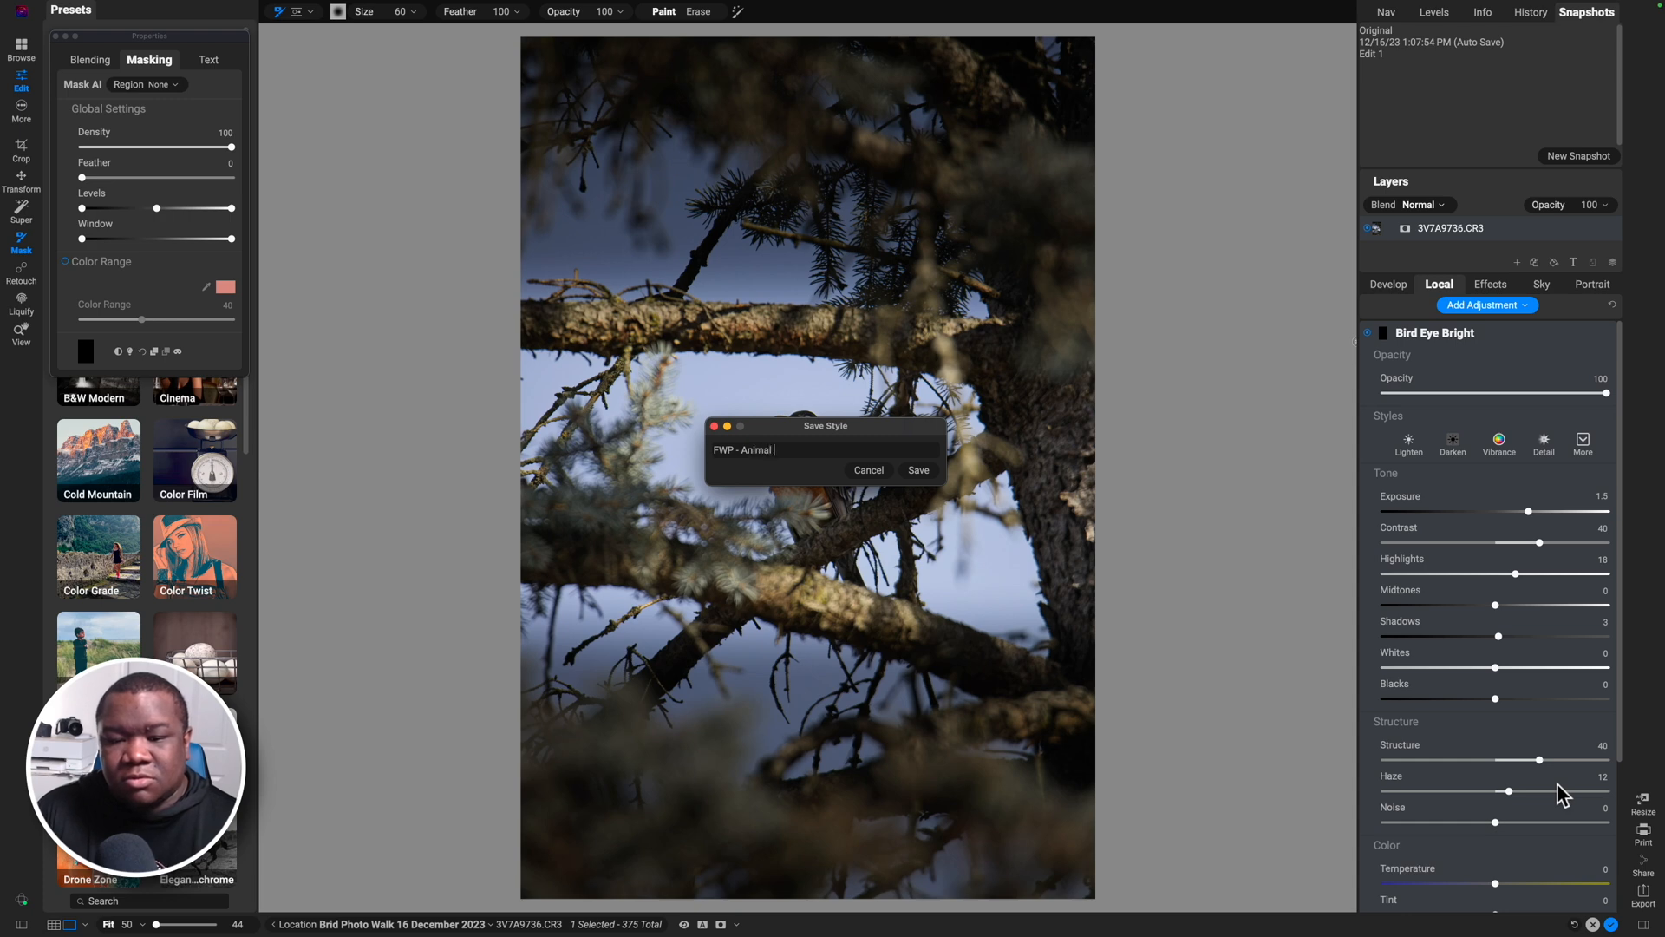
type("Eye Brush")
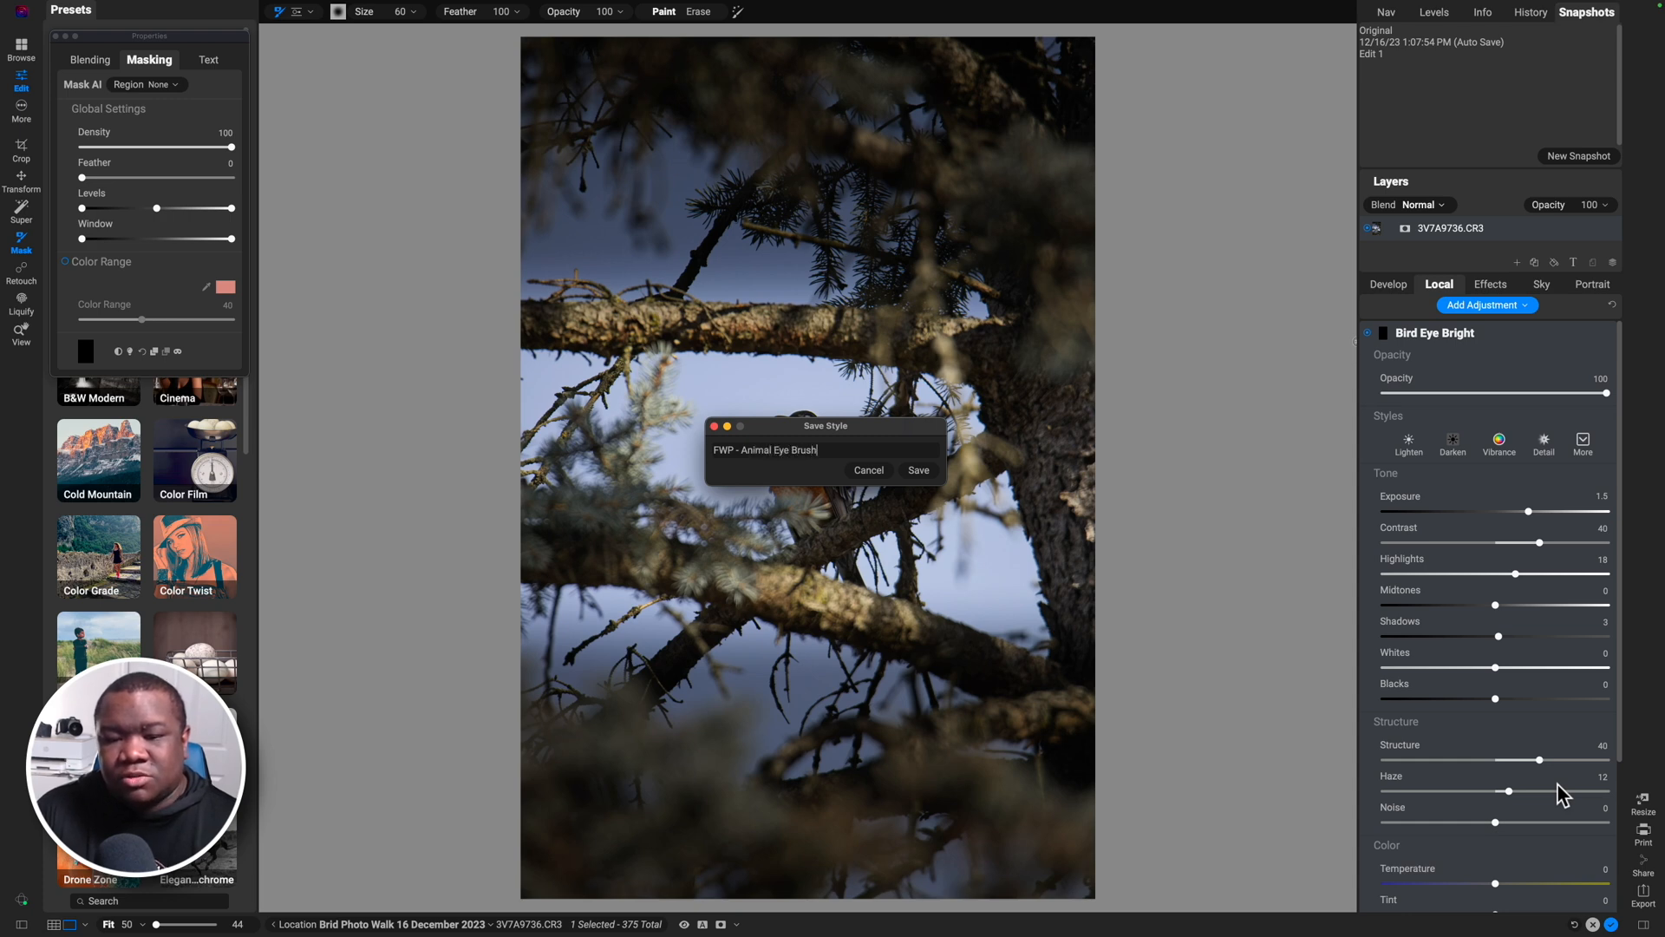
key("Return")
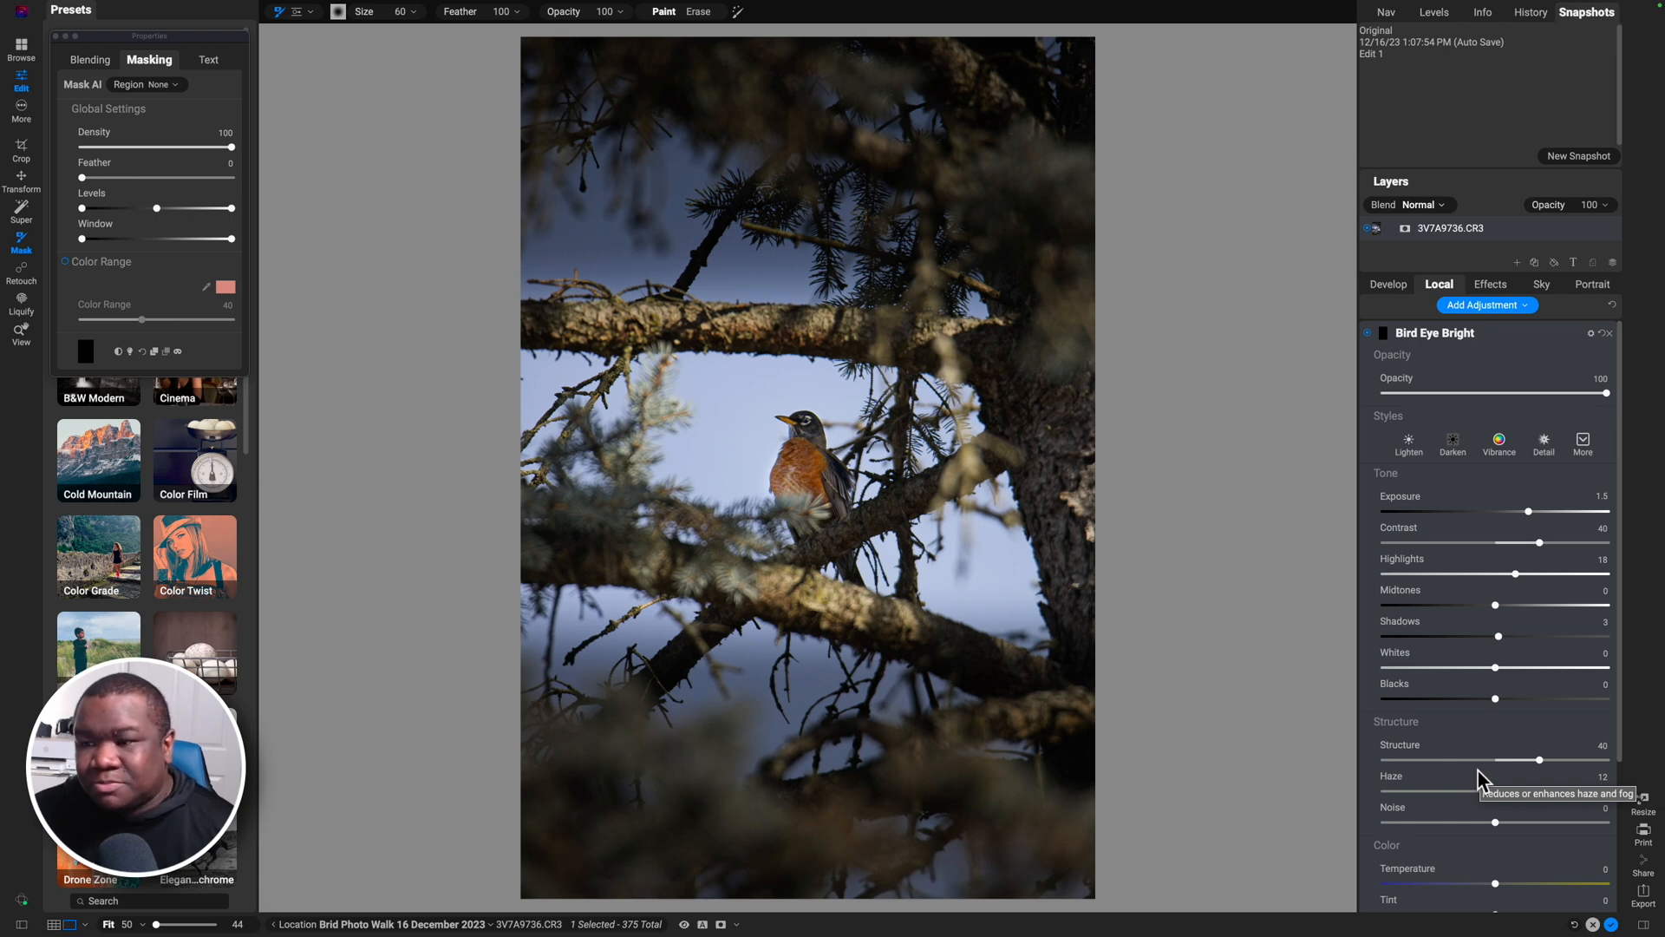
left_click(1493, 338)
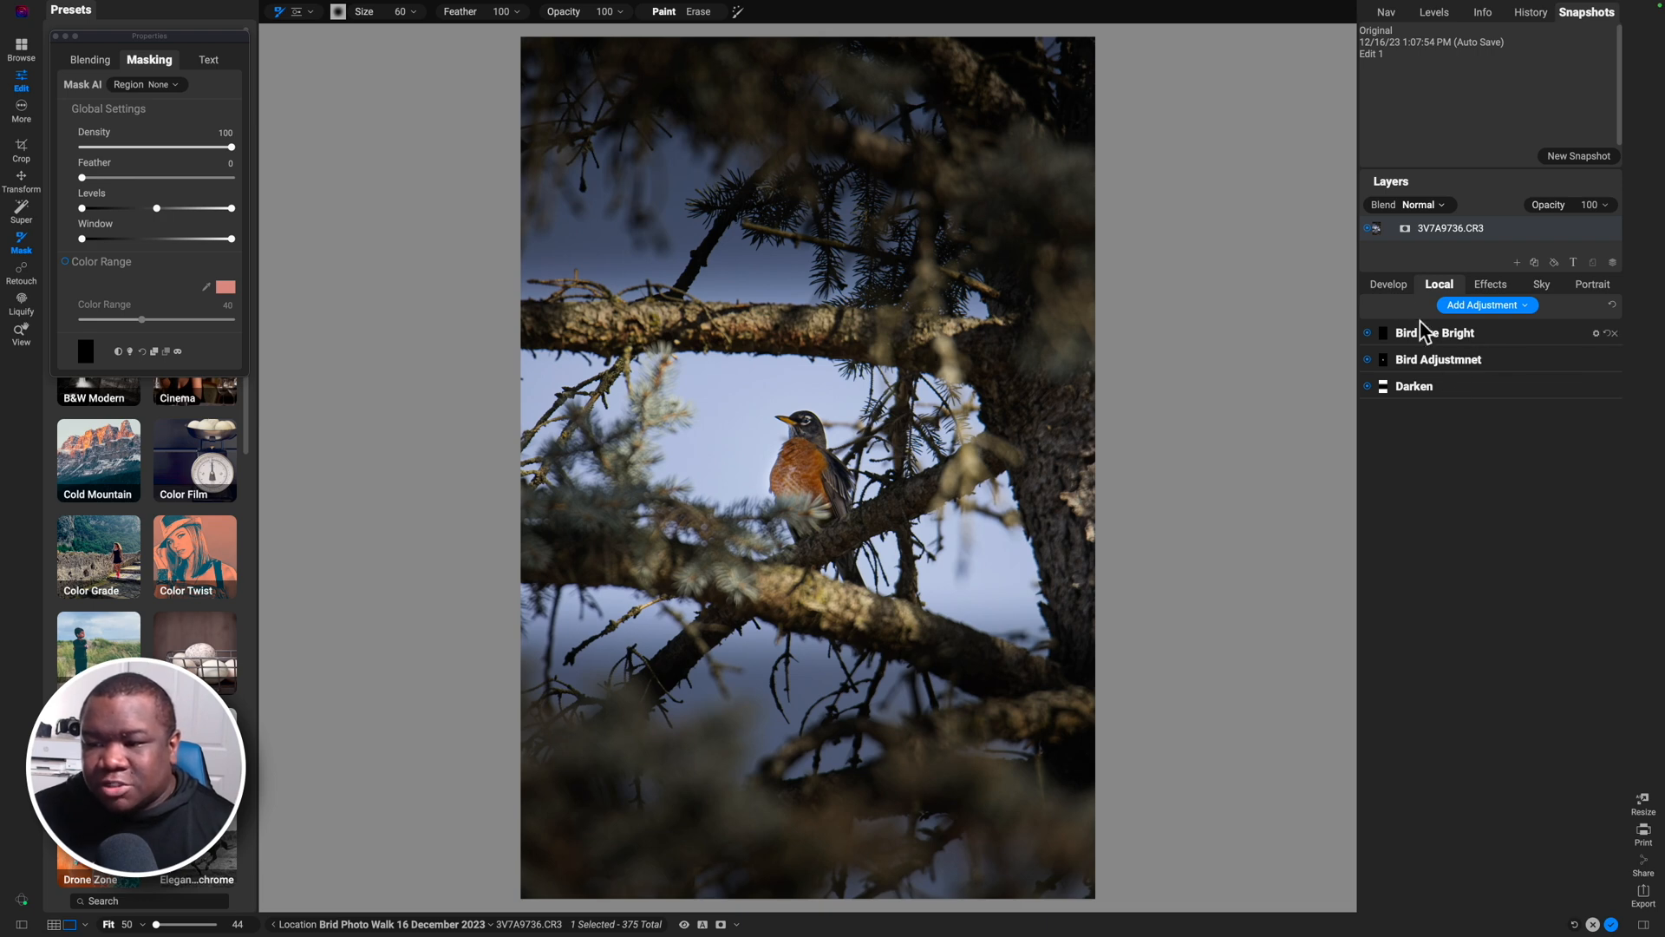
Step: Add a new local adjustment and name it Head Bright
left_click(1487, 304)
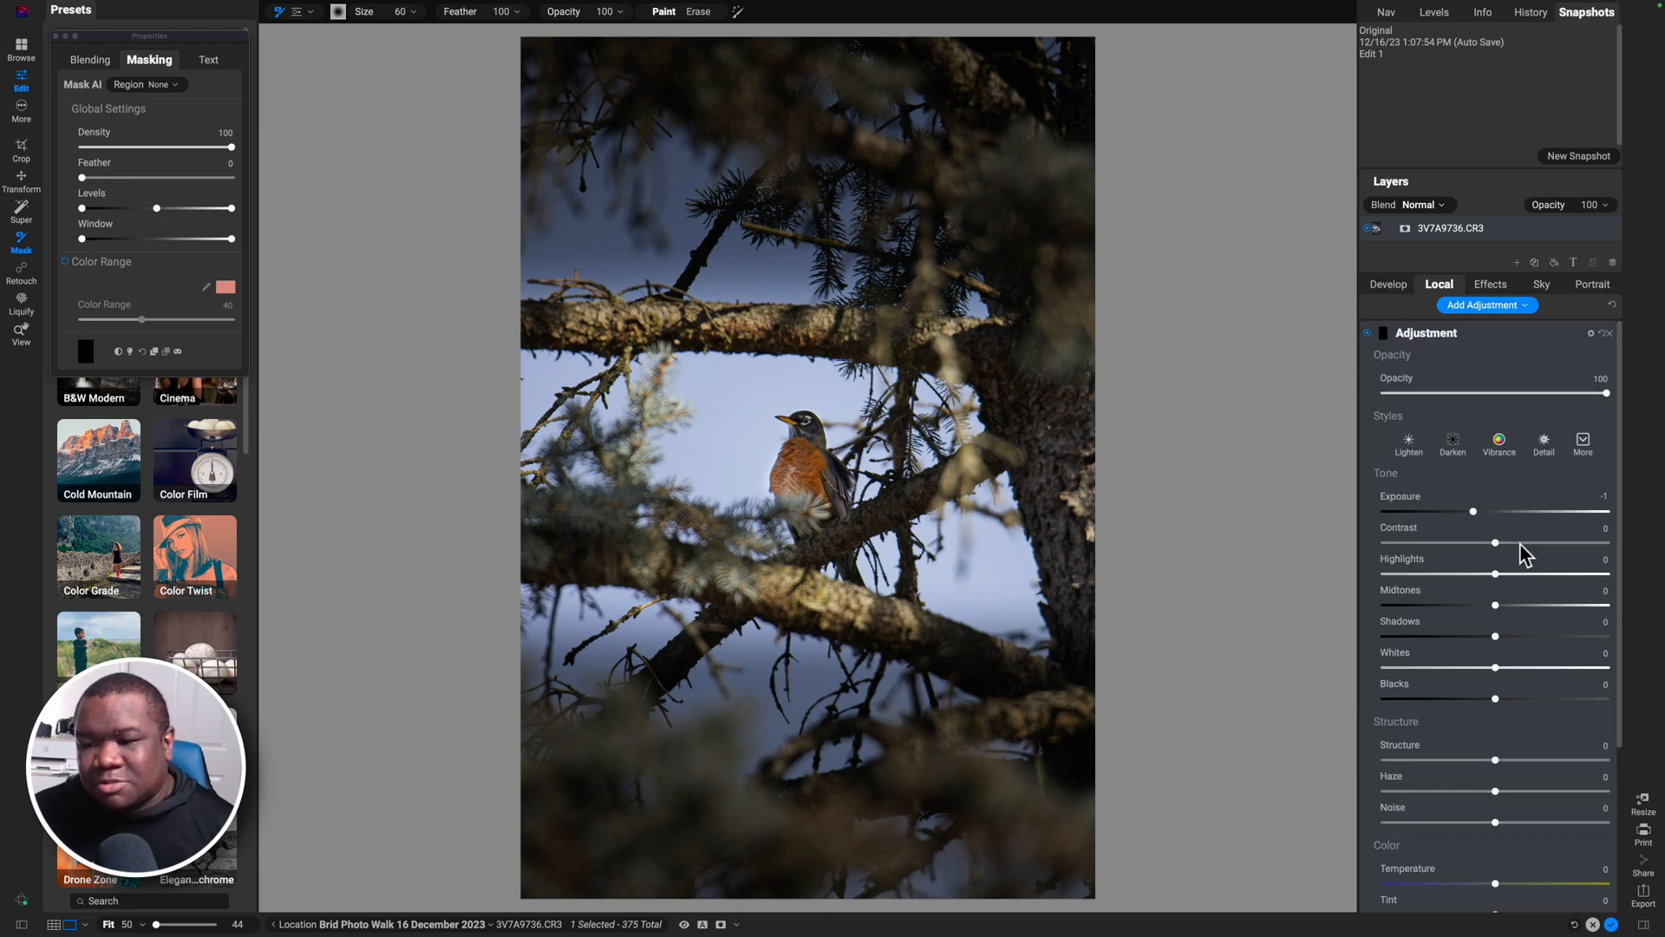
double_click(1430, 335)
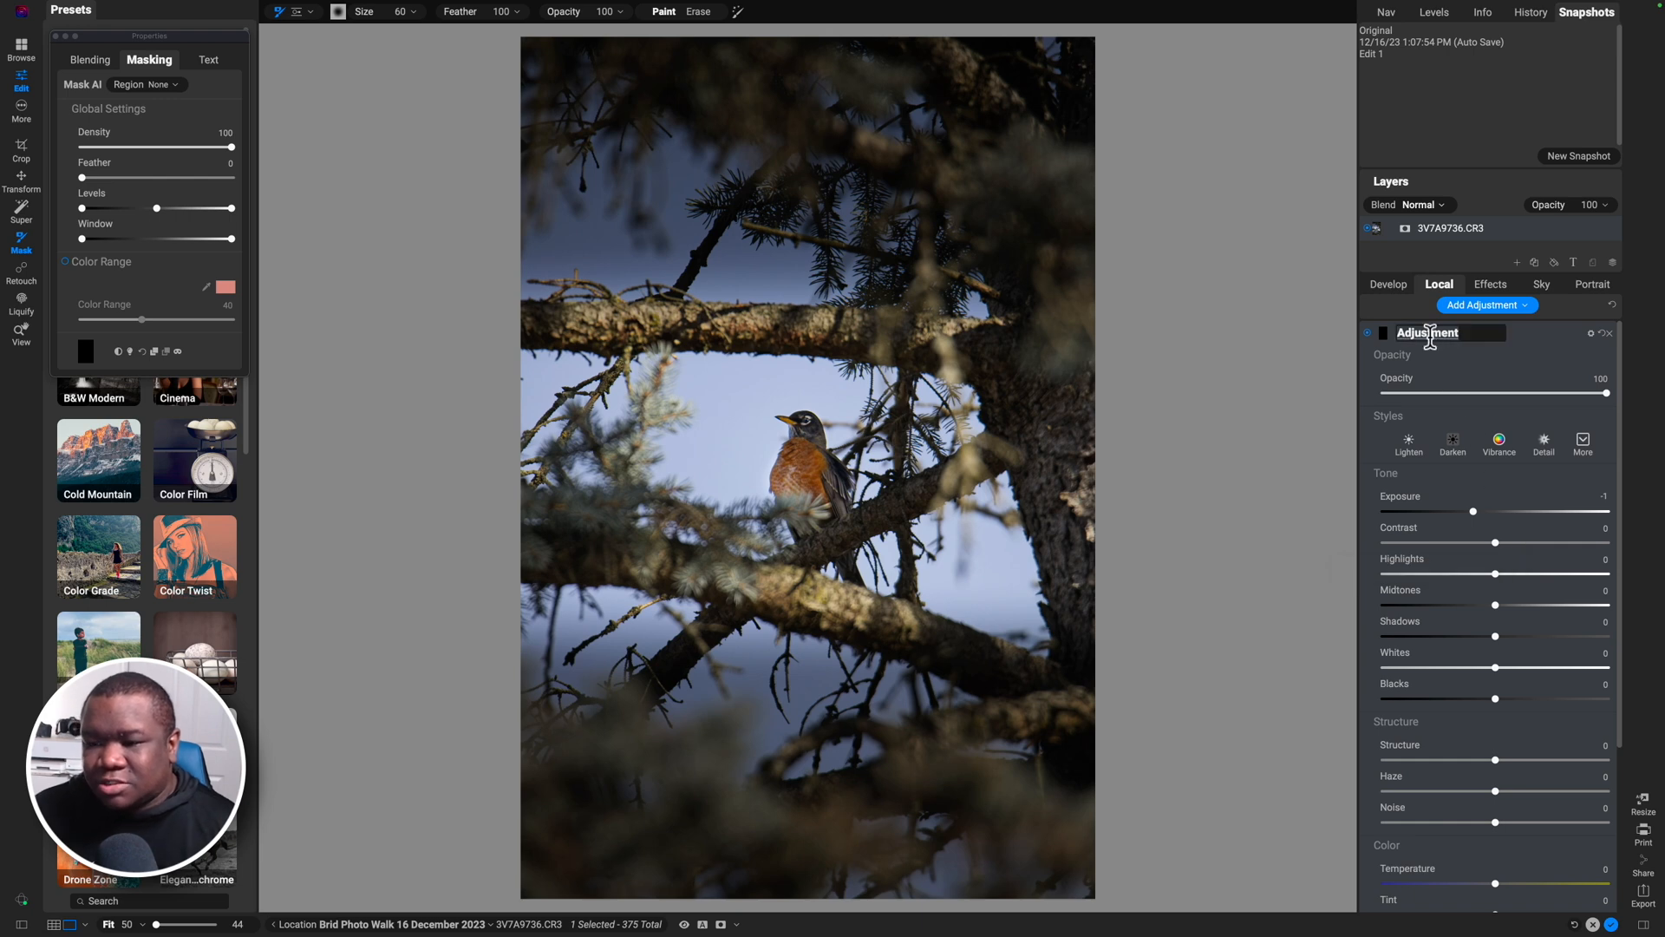
type("Head Brigth")
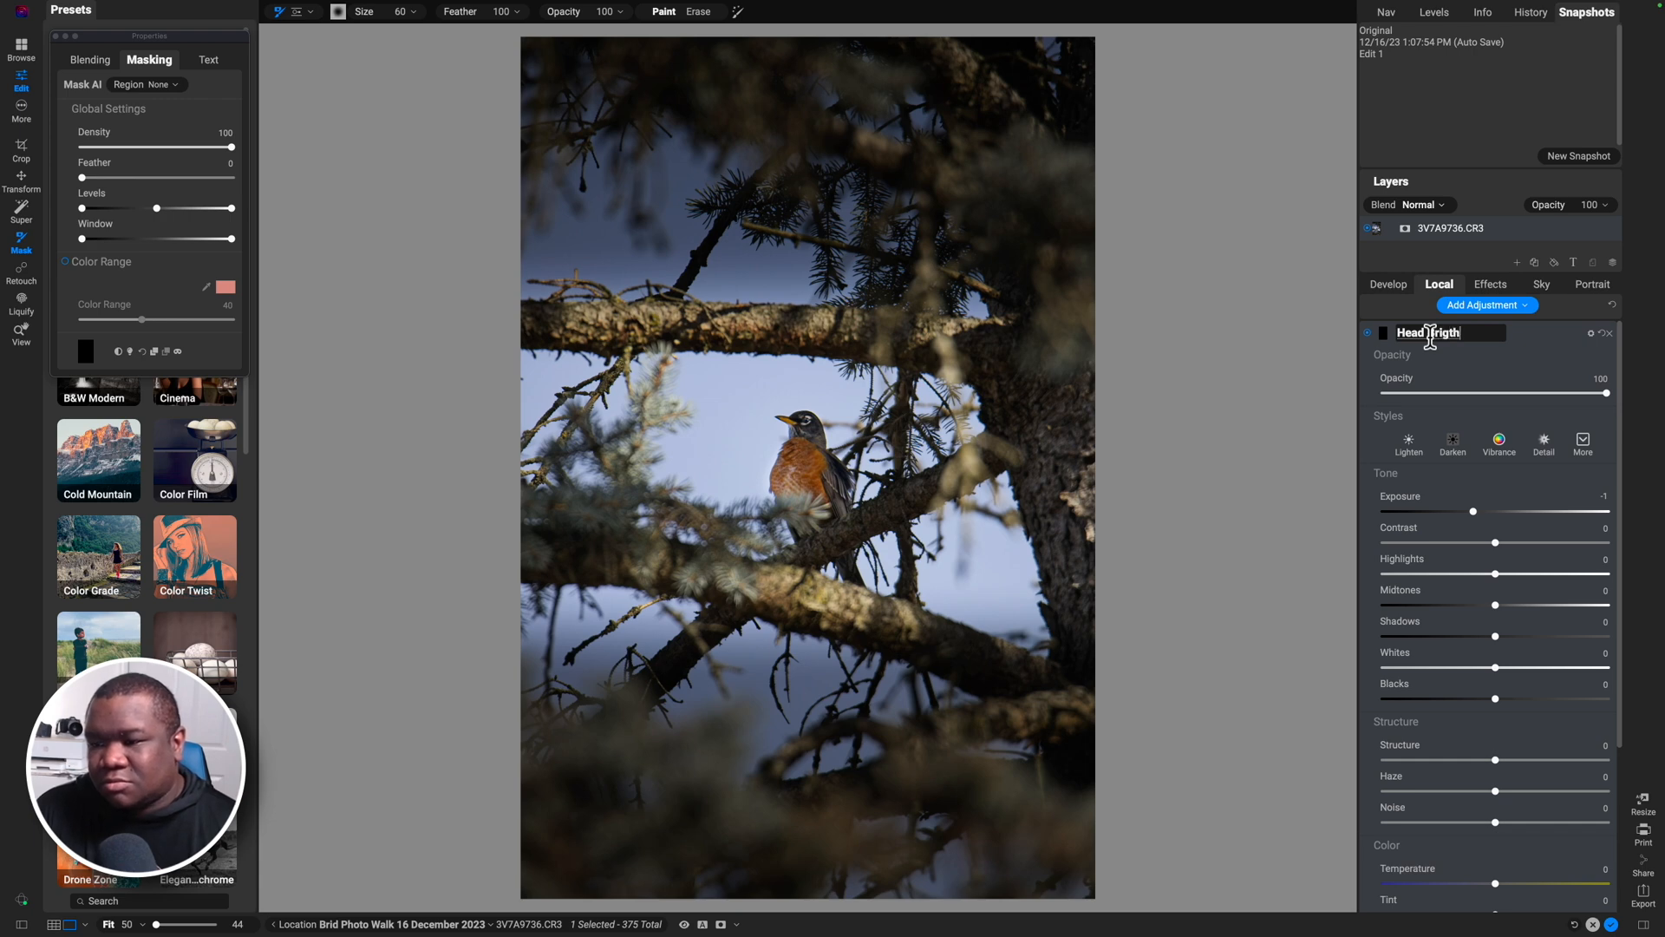
key("BackSpace")
key("BackSpace")
type("ht")
key("Return")
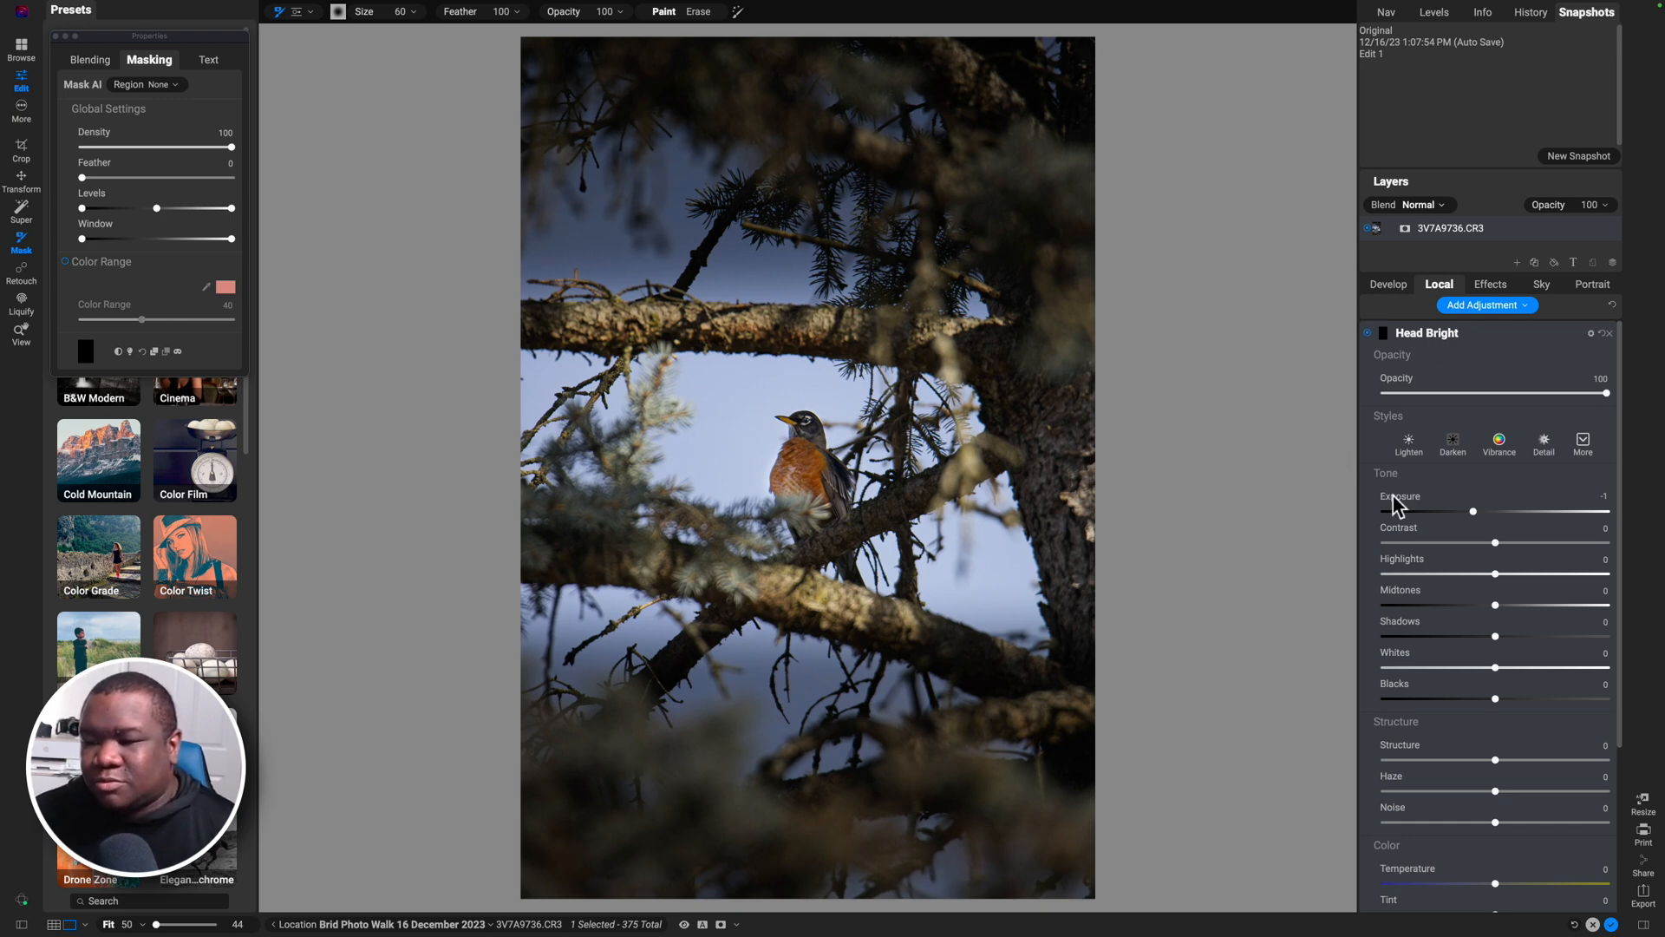
Step: Set Head Bright's Exposure to 0.3 and Midtones to 31, and brush it over the bird's head at brush size 175
left_click_drag(1495, 511, 1501, 512)
left_click_drag(1502, 606, 1529, 605)
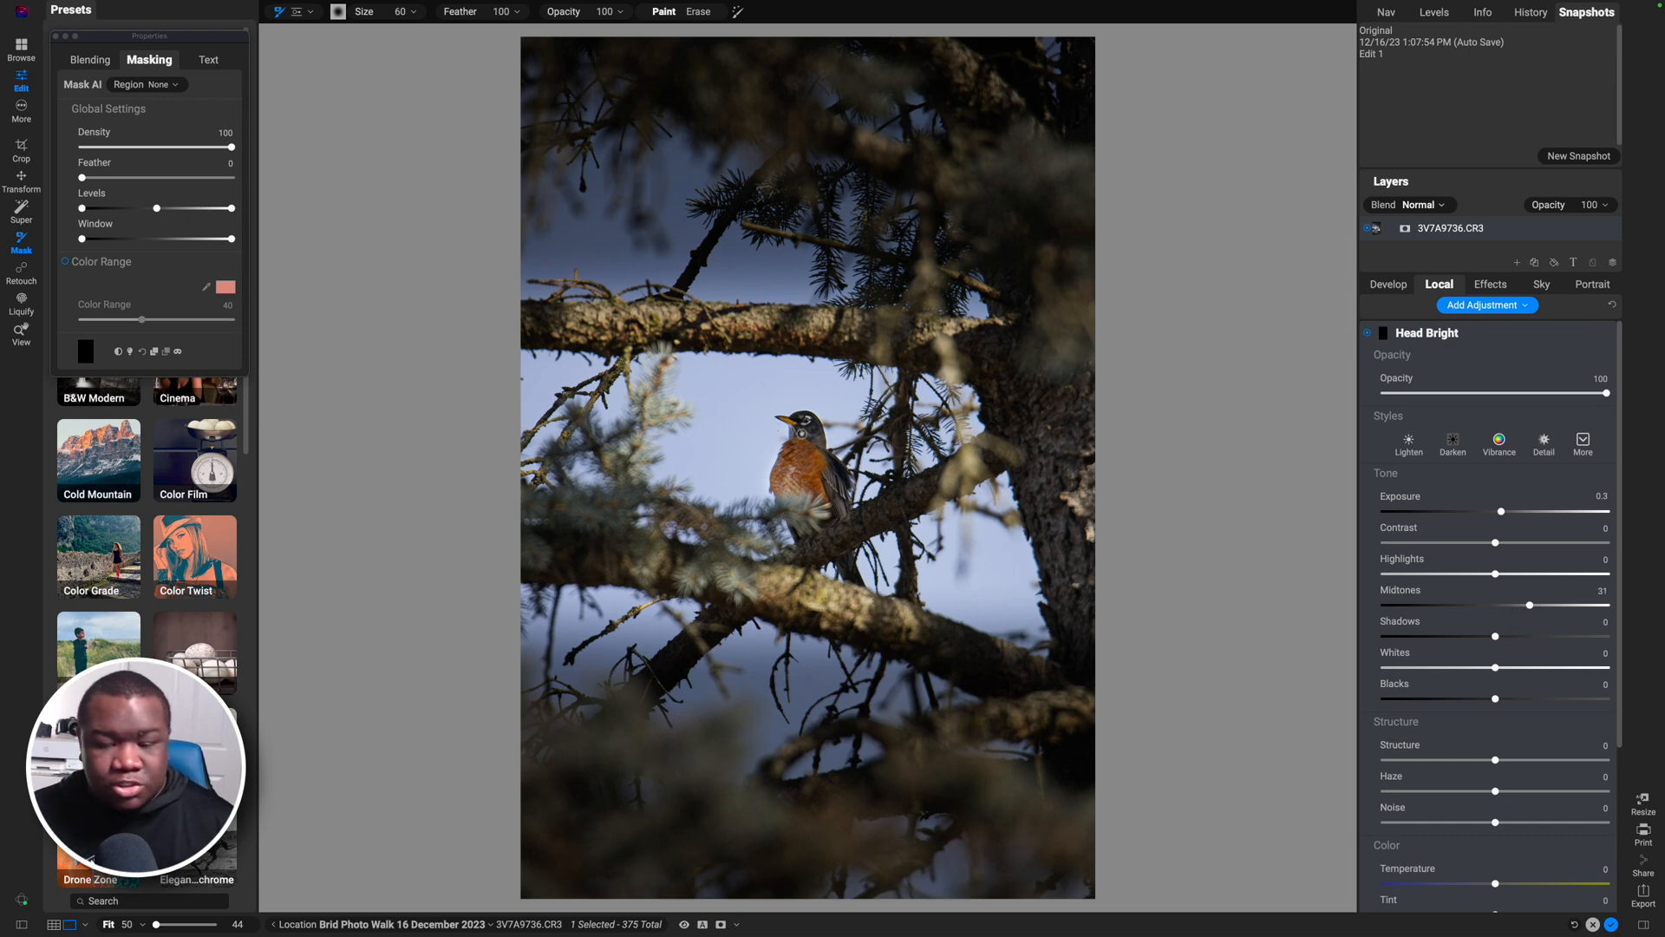
scroll(803, 433, "up", 6)
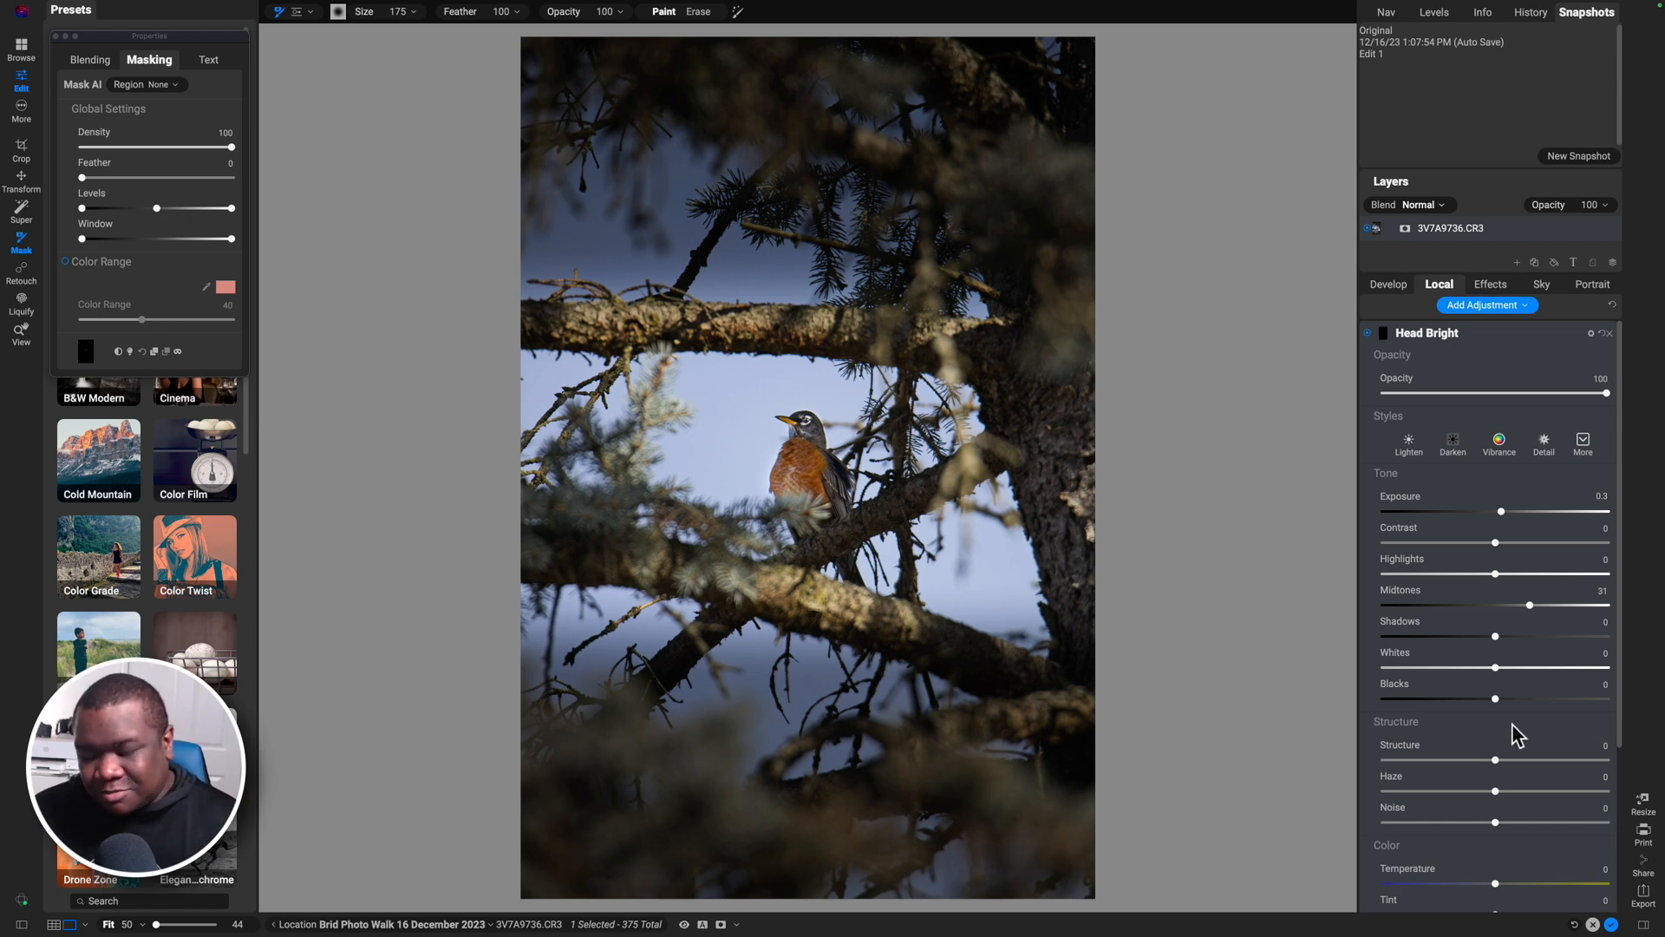
Step: Compare the photo with the Head Bright adjustment turned off and on
left_click(1368, 333)
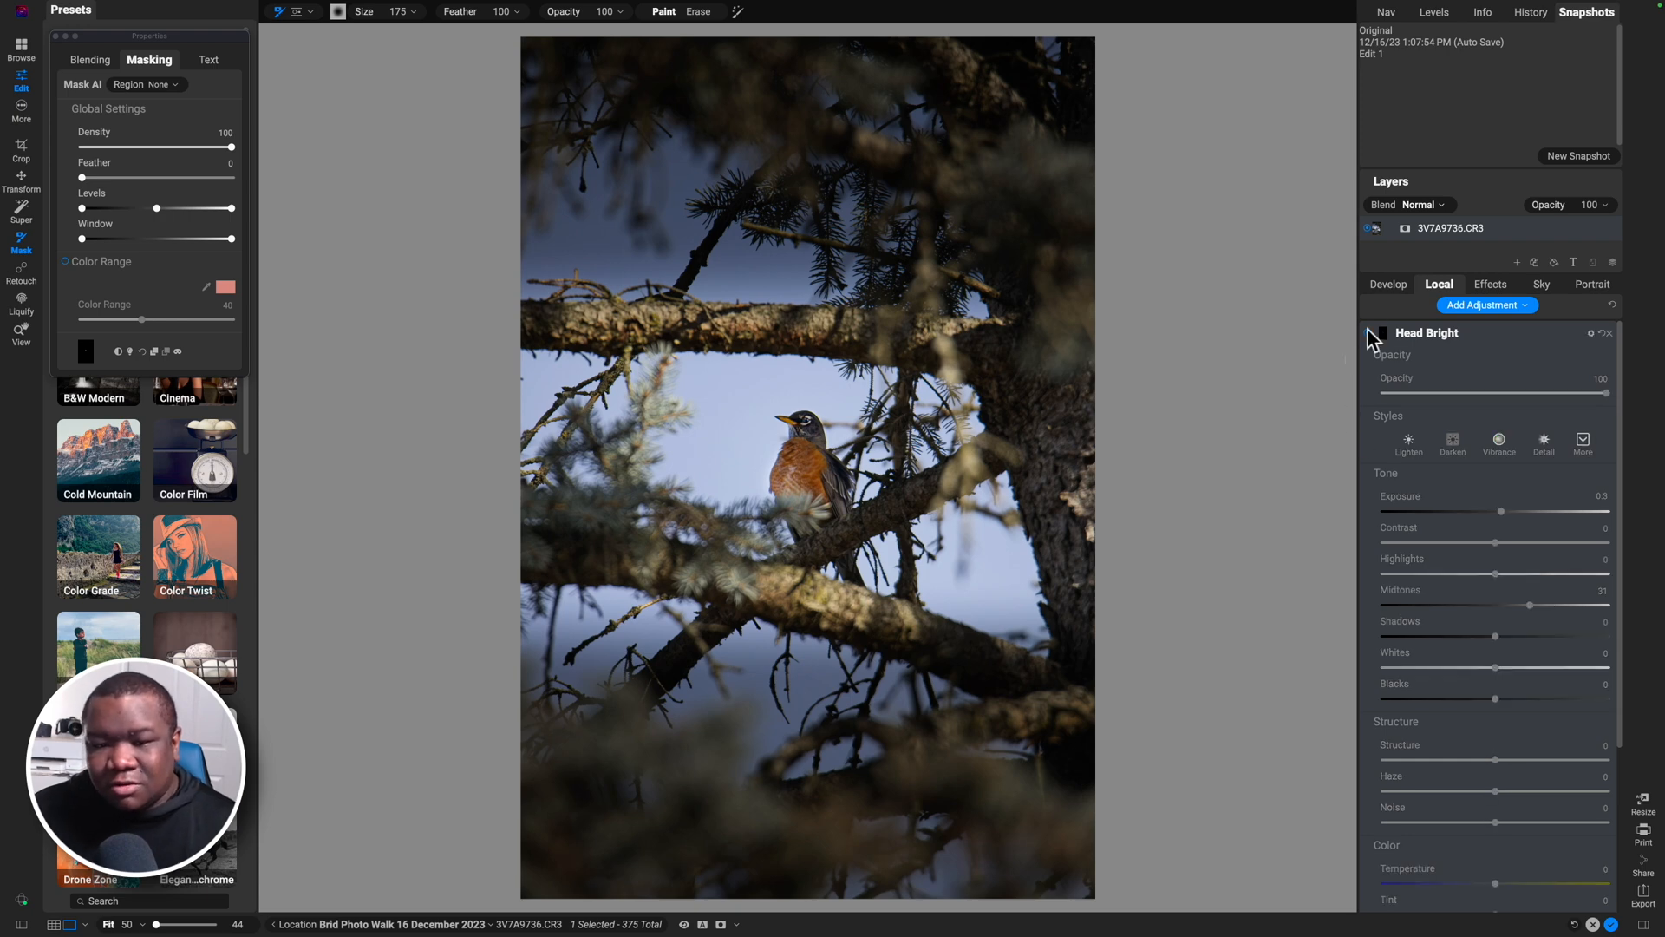
left_click(1368, 333)
left_click(1367, 333)
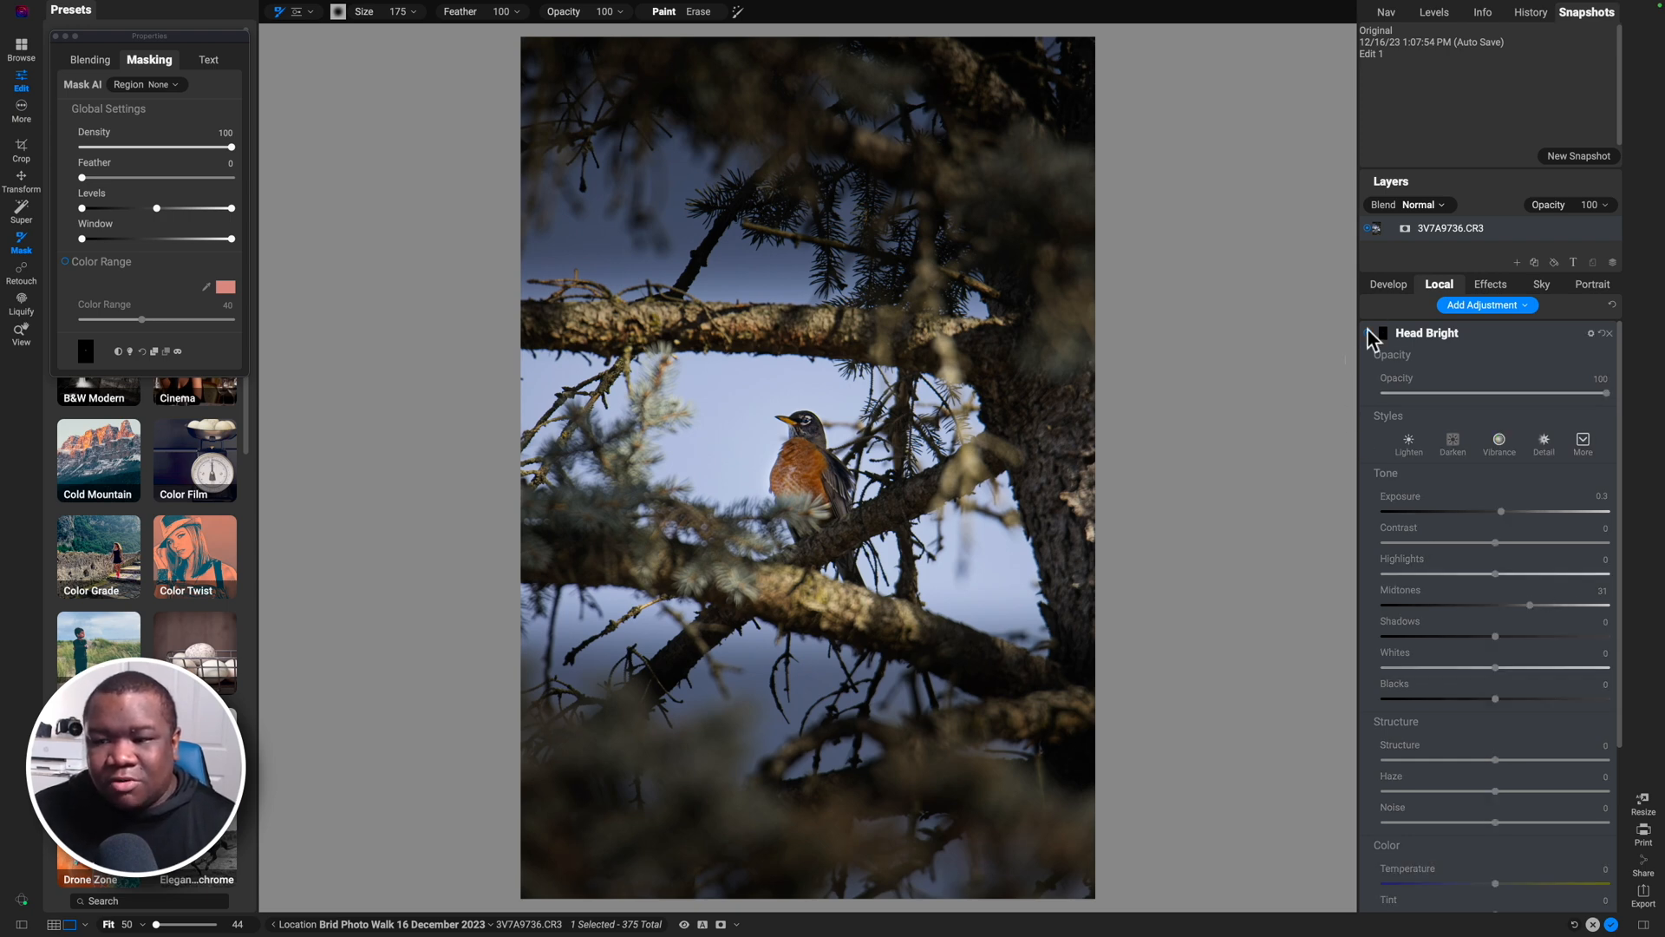
left_click(1368, 333)
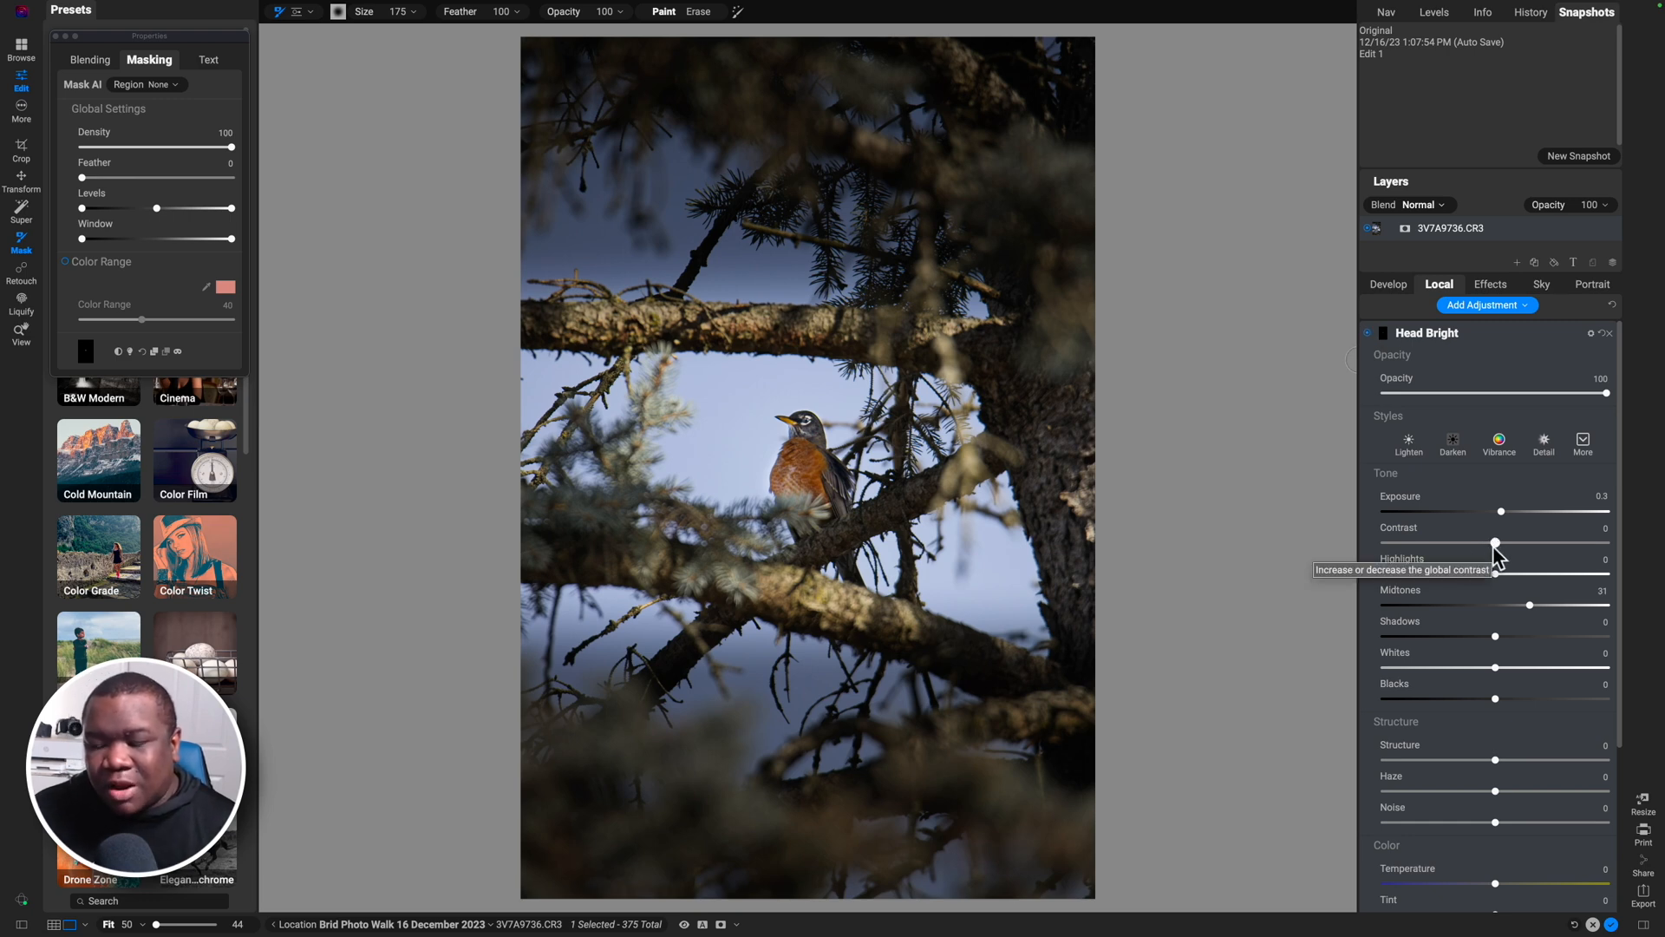
Step: Set Head Bright's Contrast to 15 and check its effect with the adjustment off and on
mouse_move(1493, 545)
left_mouse_down()
mouse_move(1529, 548)
mouse_move(1511, 544)
left_mouse_up()
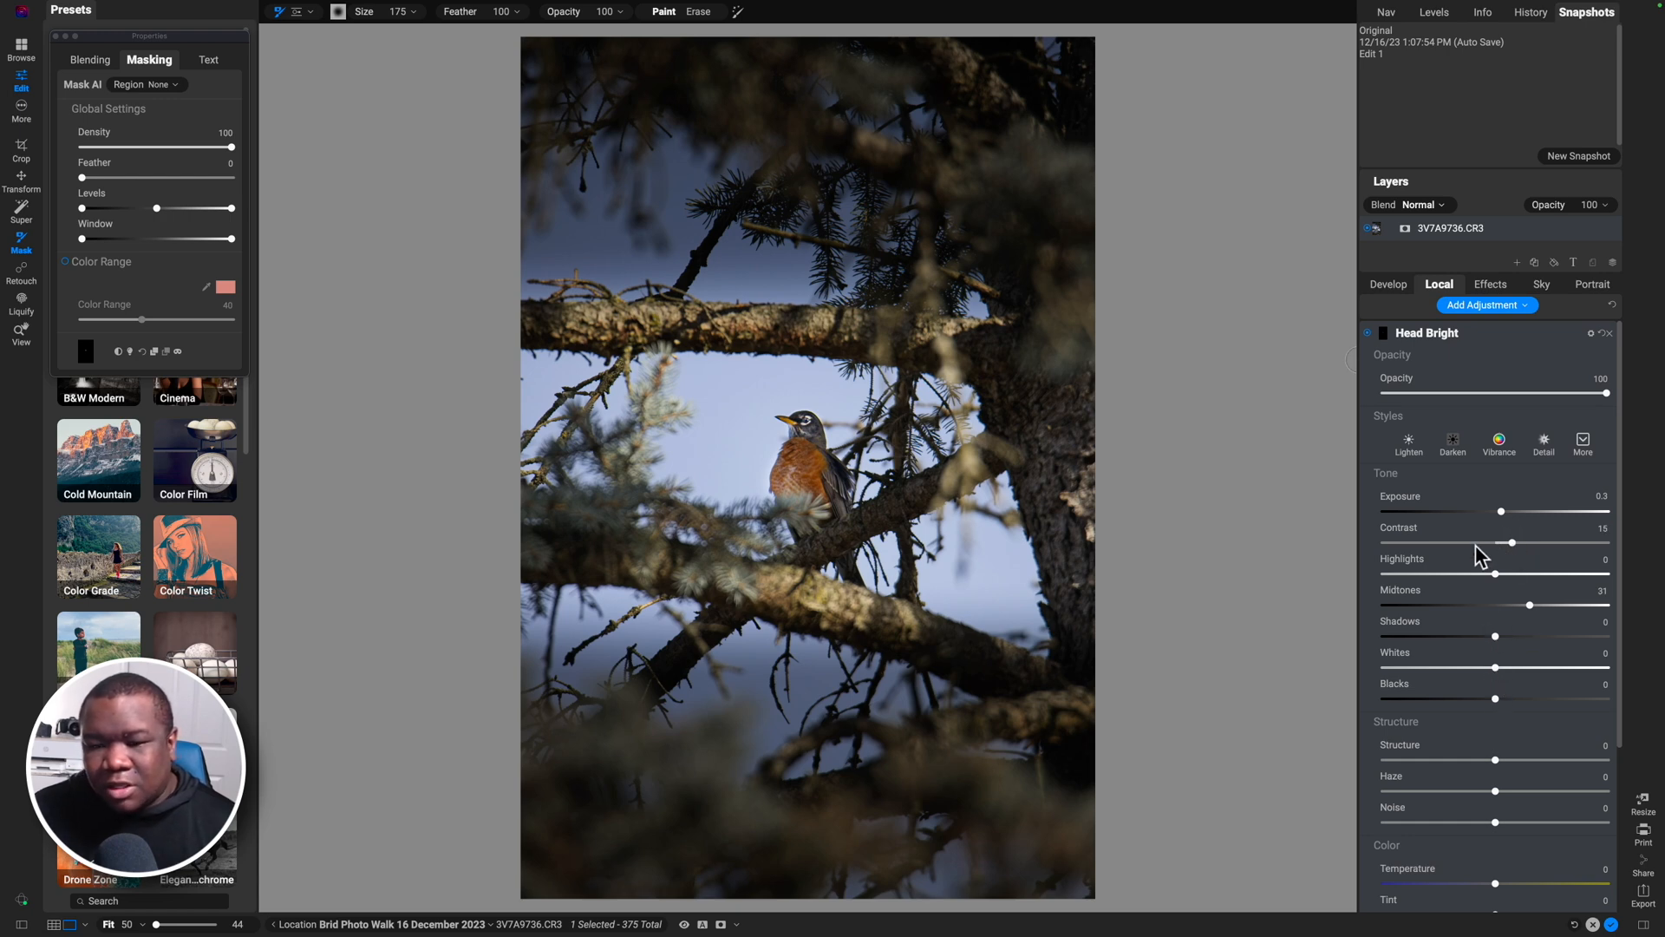
left_click(1366, 335)
left_click(1366, 335)
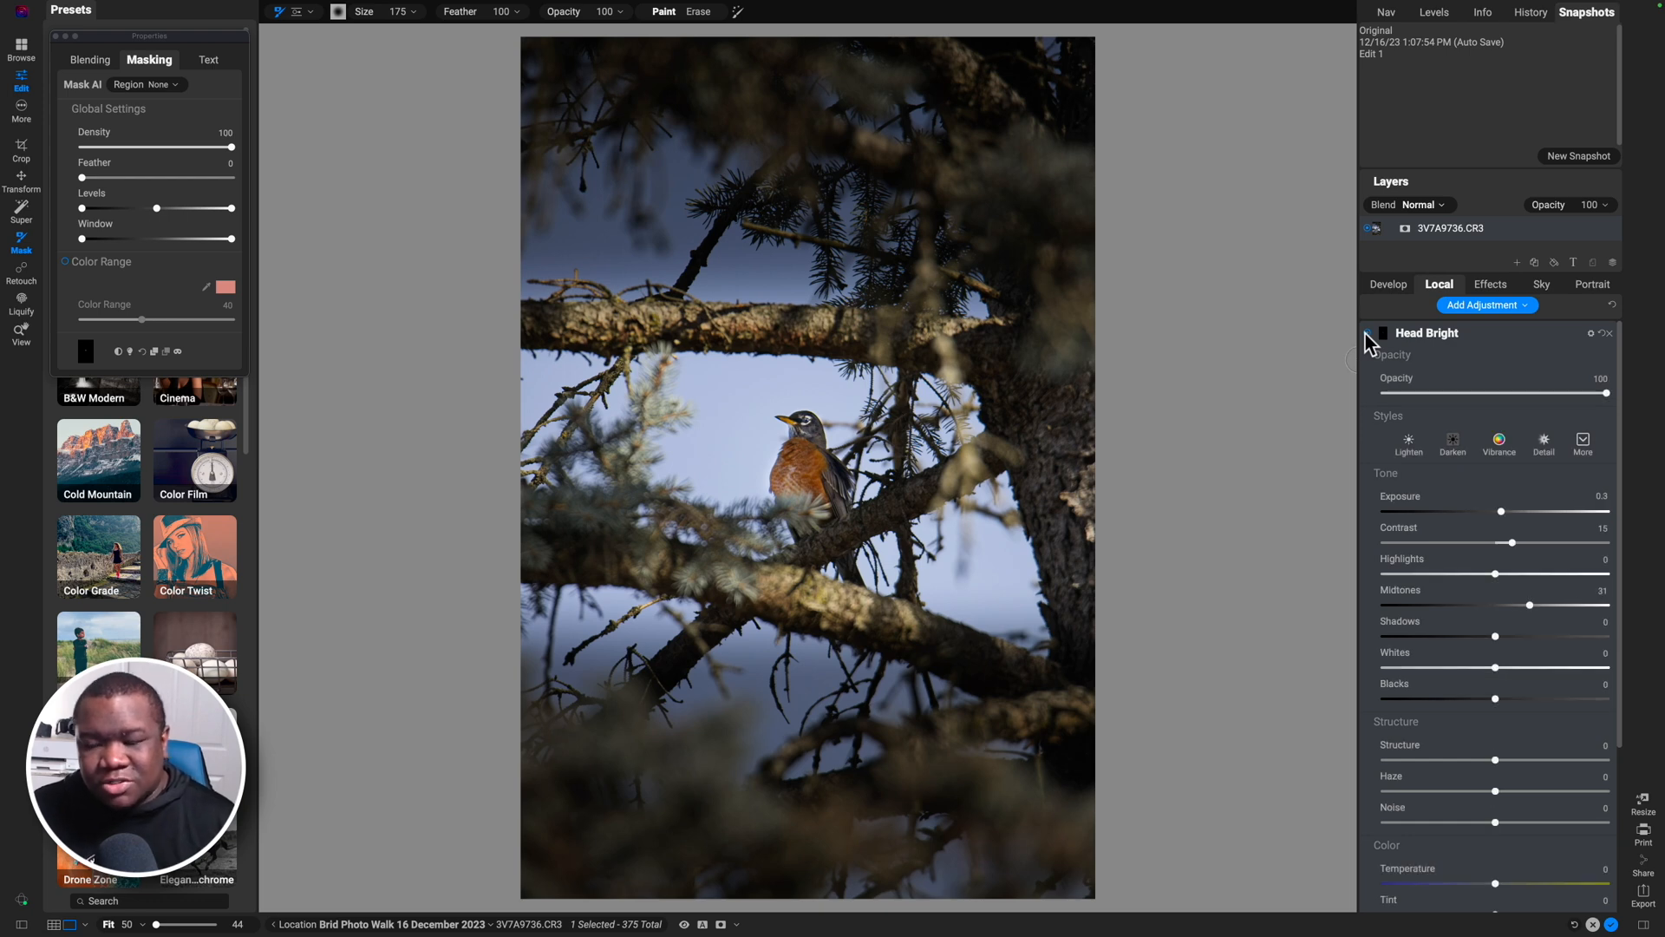
left_click(1366, 335)
left_click(1366, 335)
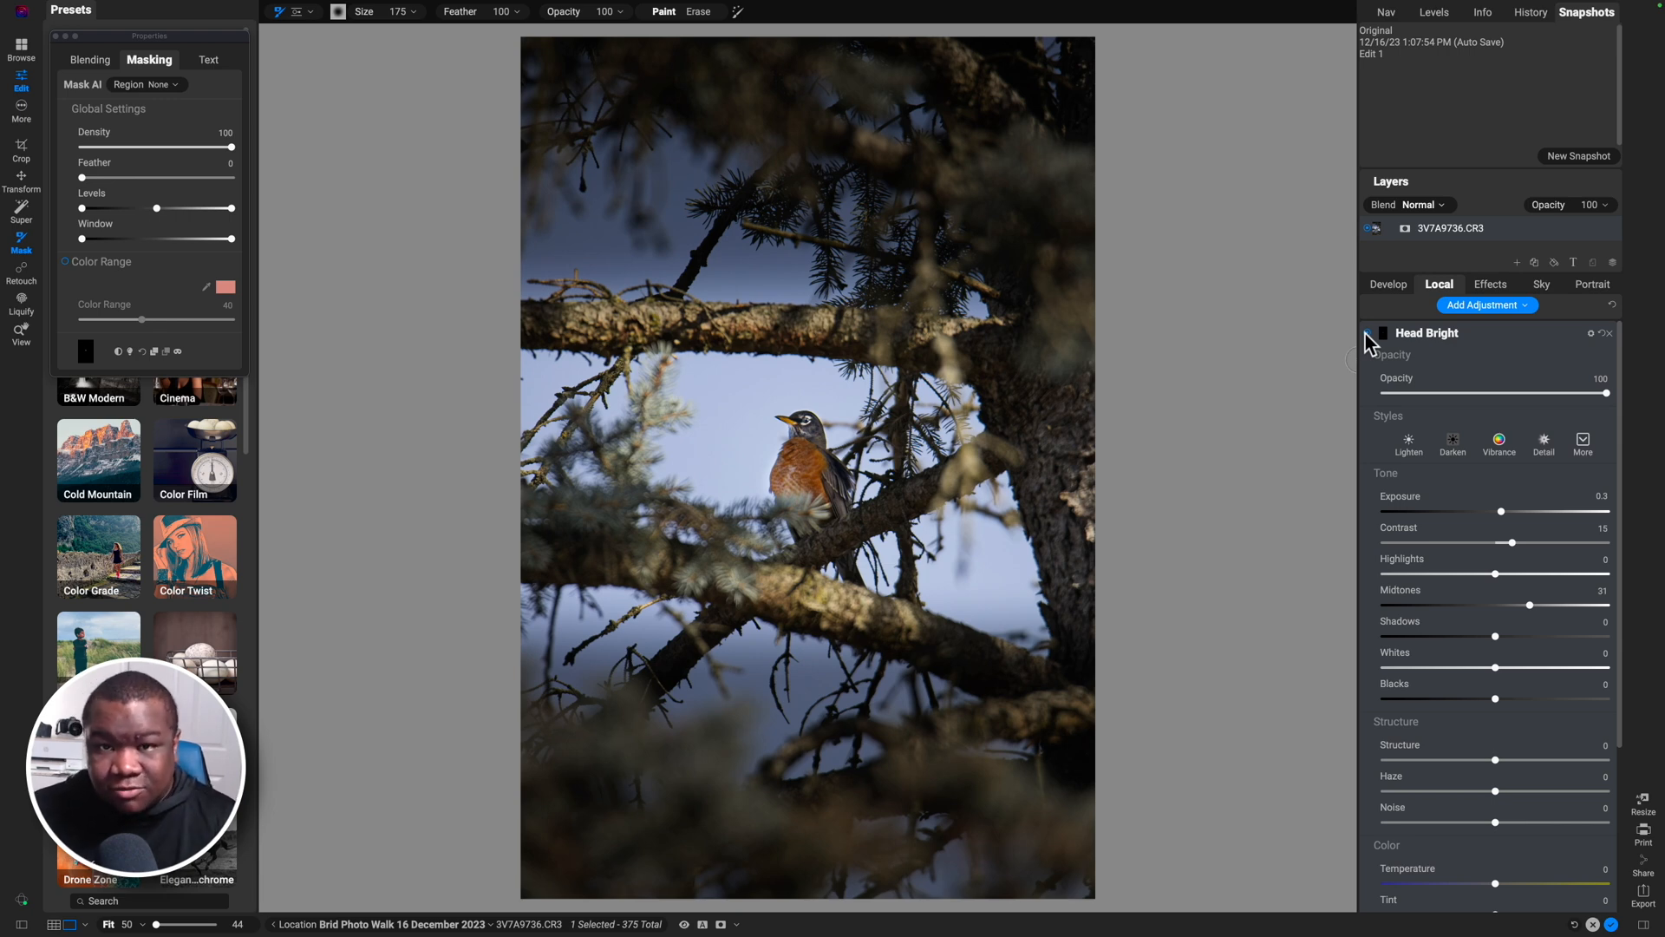
Step: Move Head Bright below Bird Eye Bright in the adjustment stack, check its effect off and on, and collapse it
left_click(1471, 332)
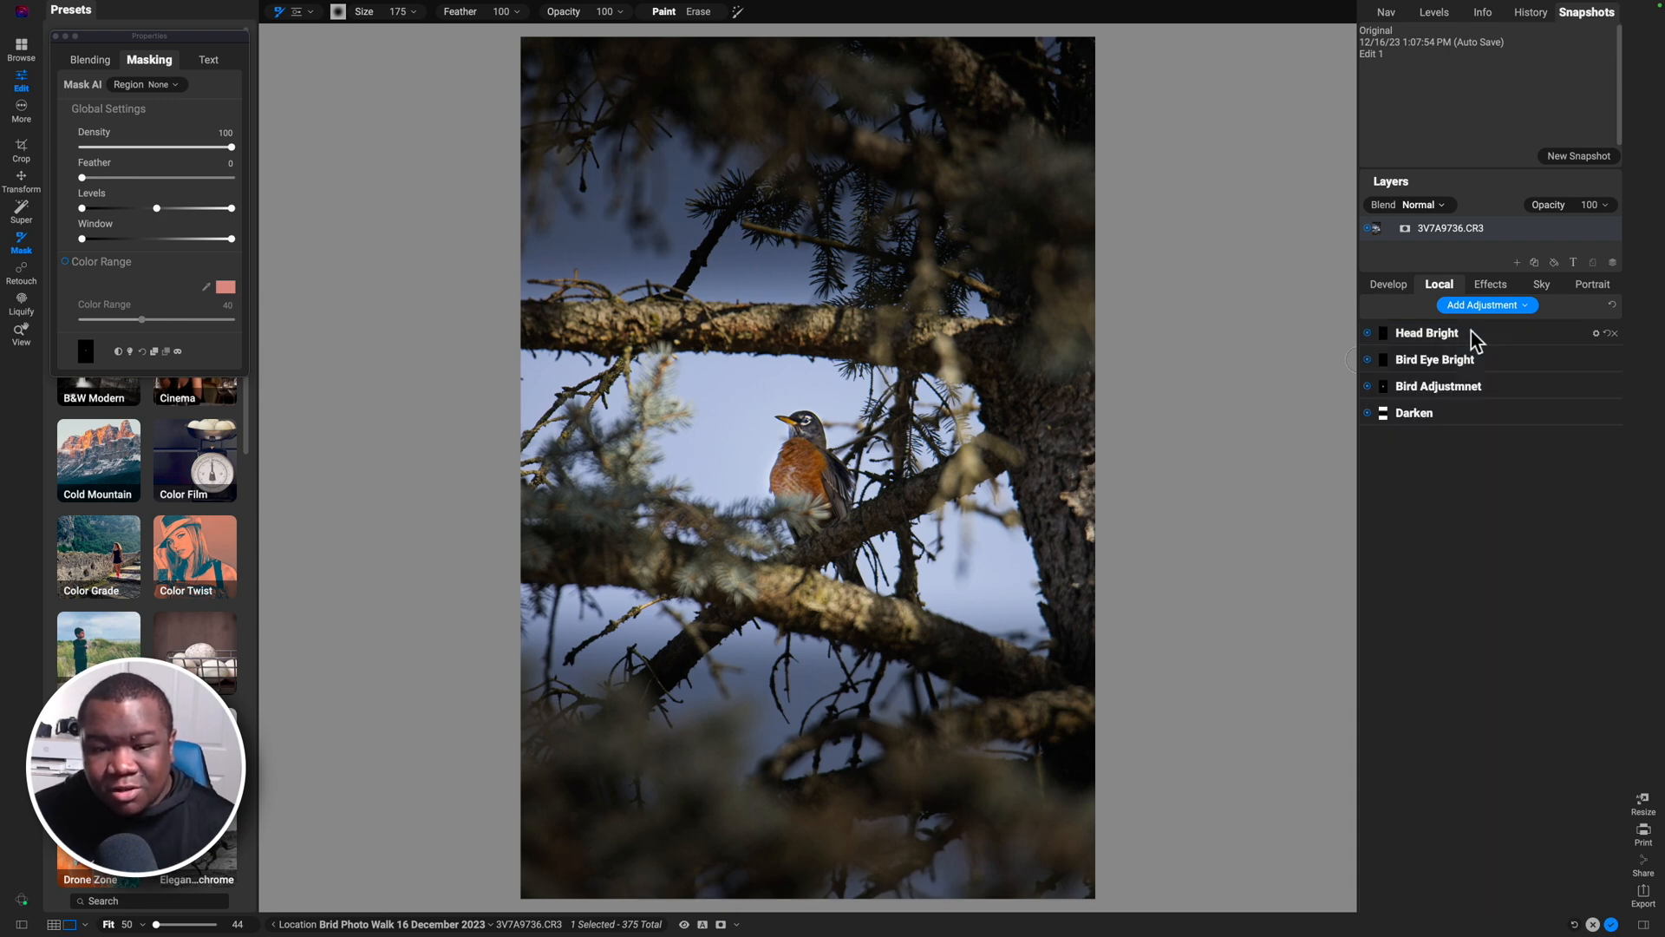
left_click_drag(1469, 333, 1398, 367)
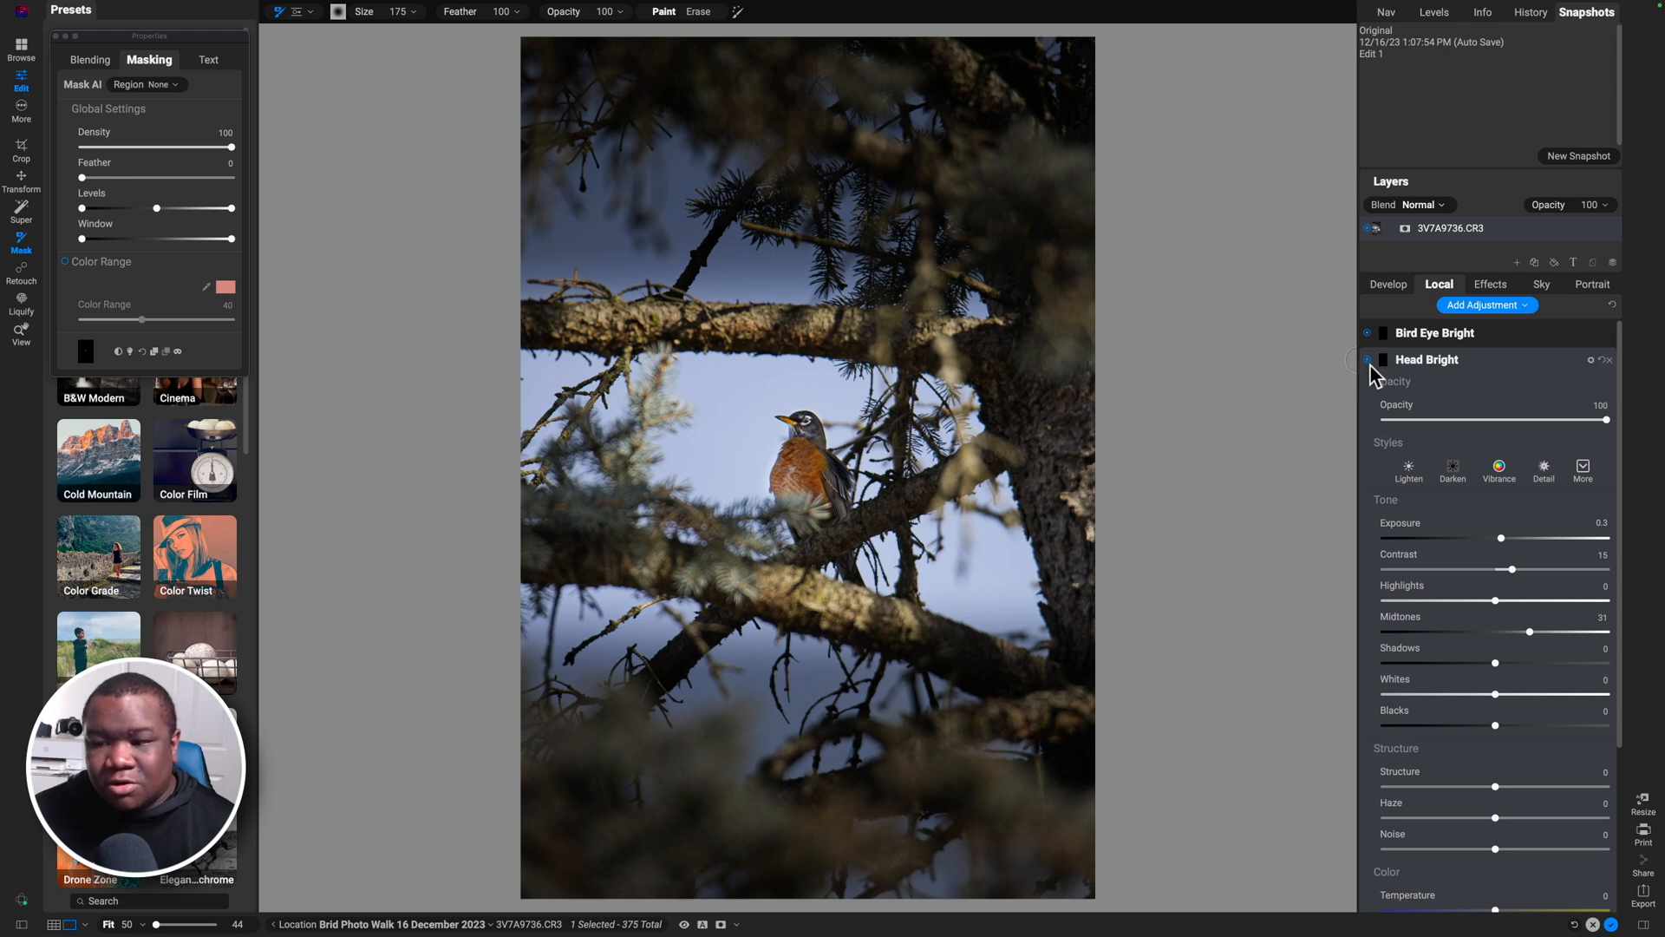
left_click(1366, 359)
left_click(1366, 359)
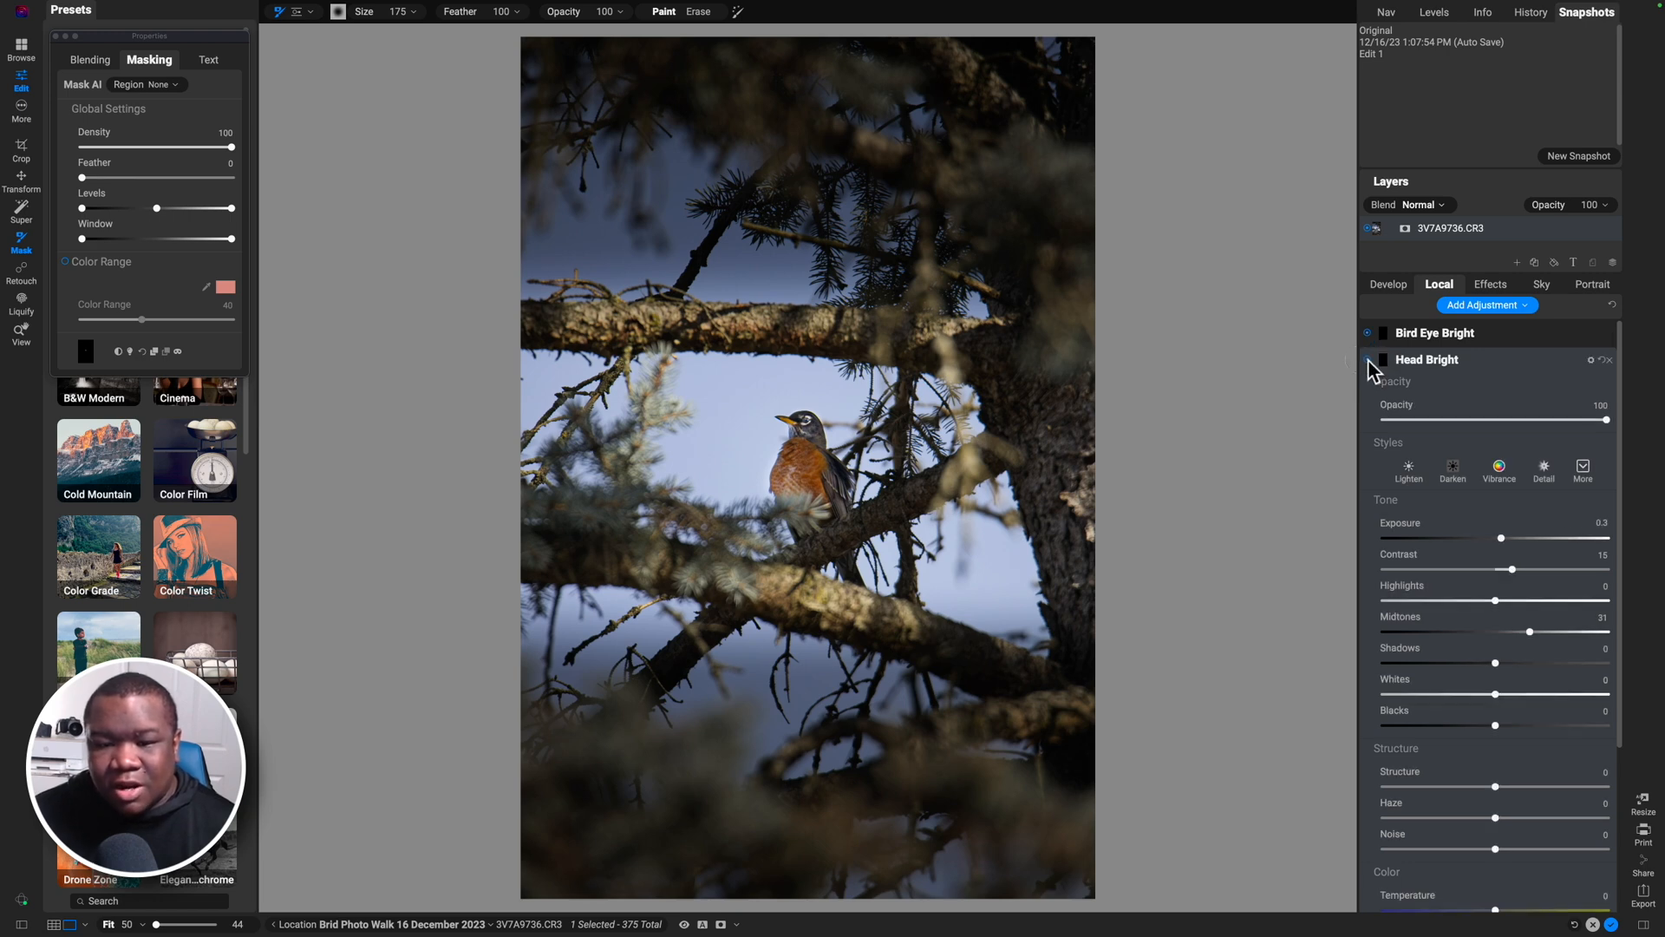
left_click(1492, 358)
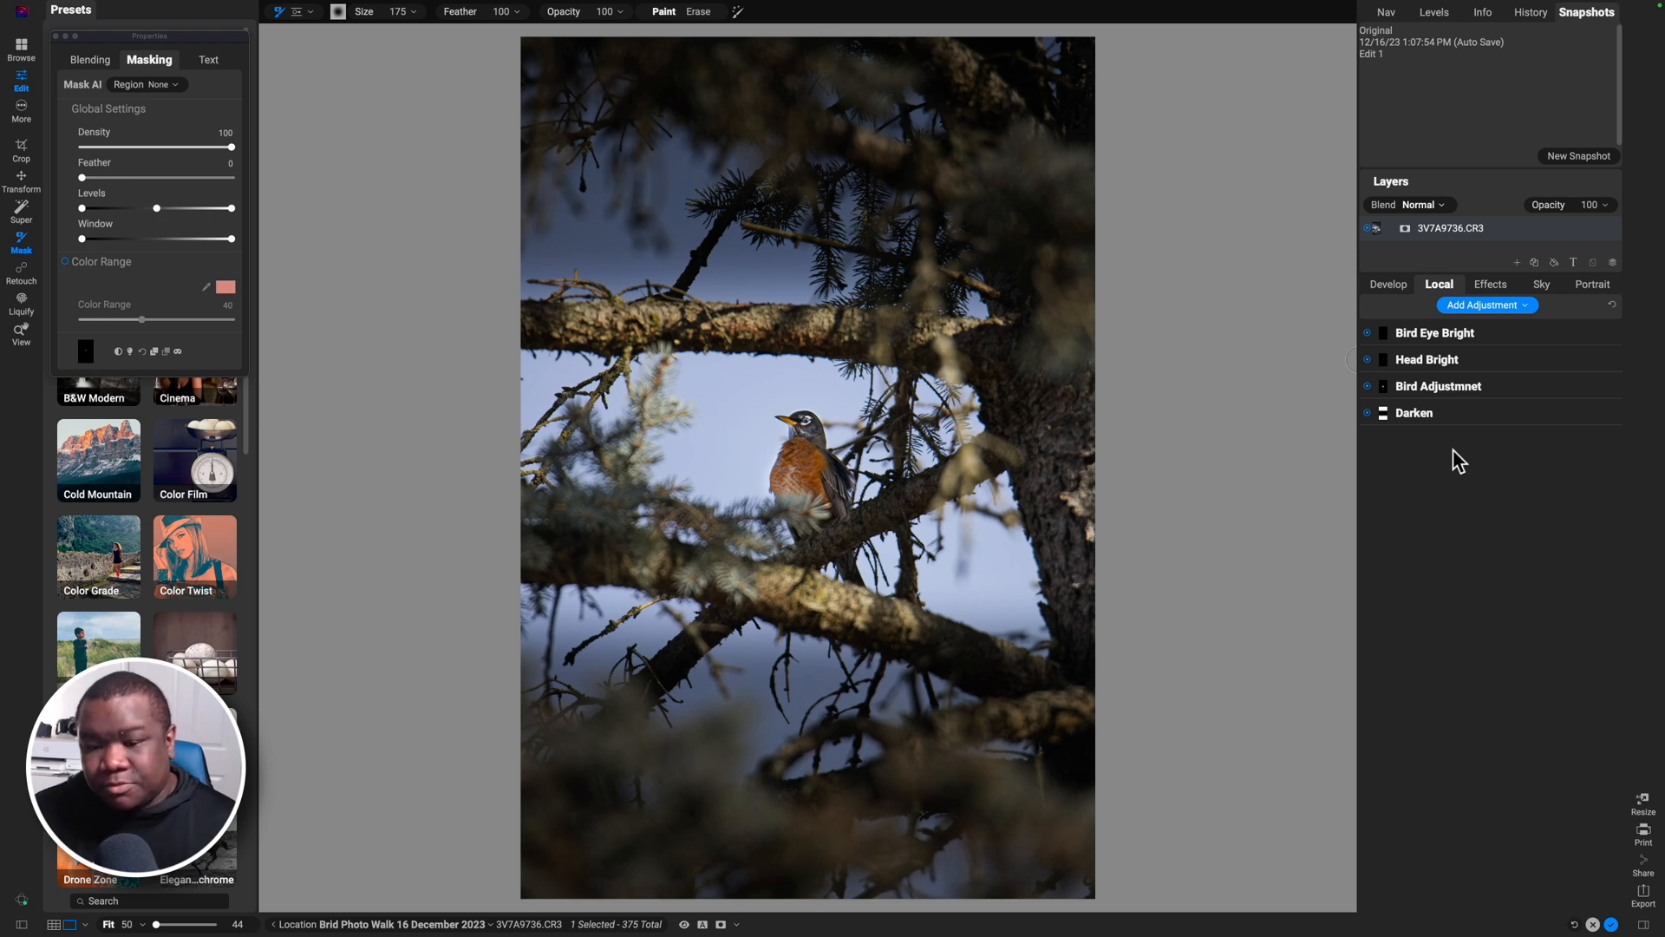
Step: Compare the whole edit with the unedited photo and save a new snapshot named Base Edit
key("super+p")
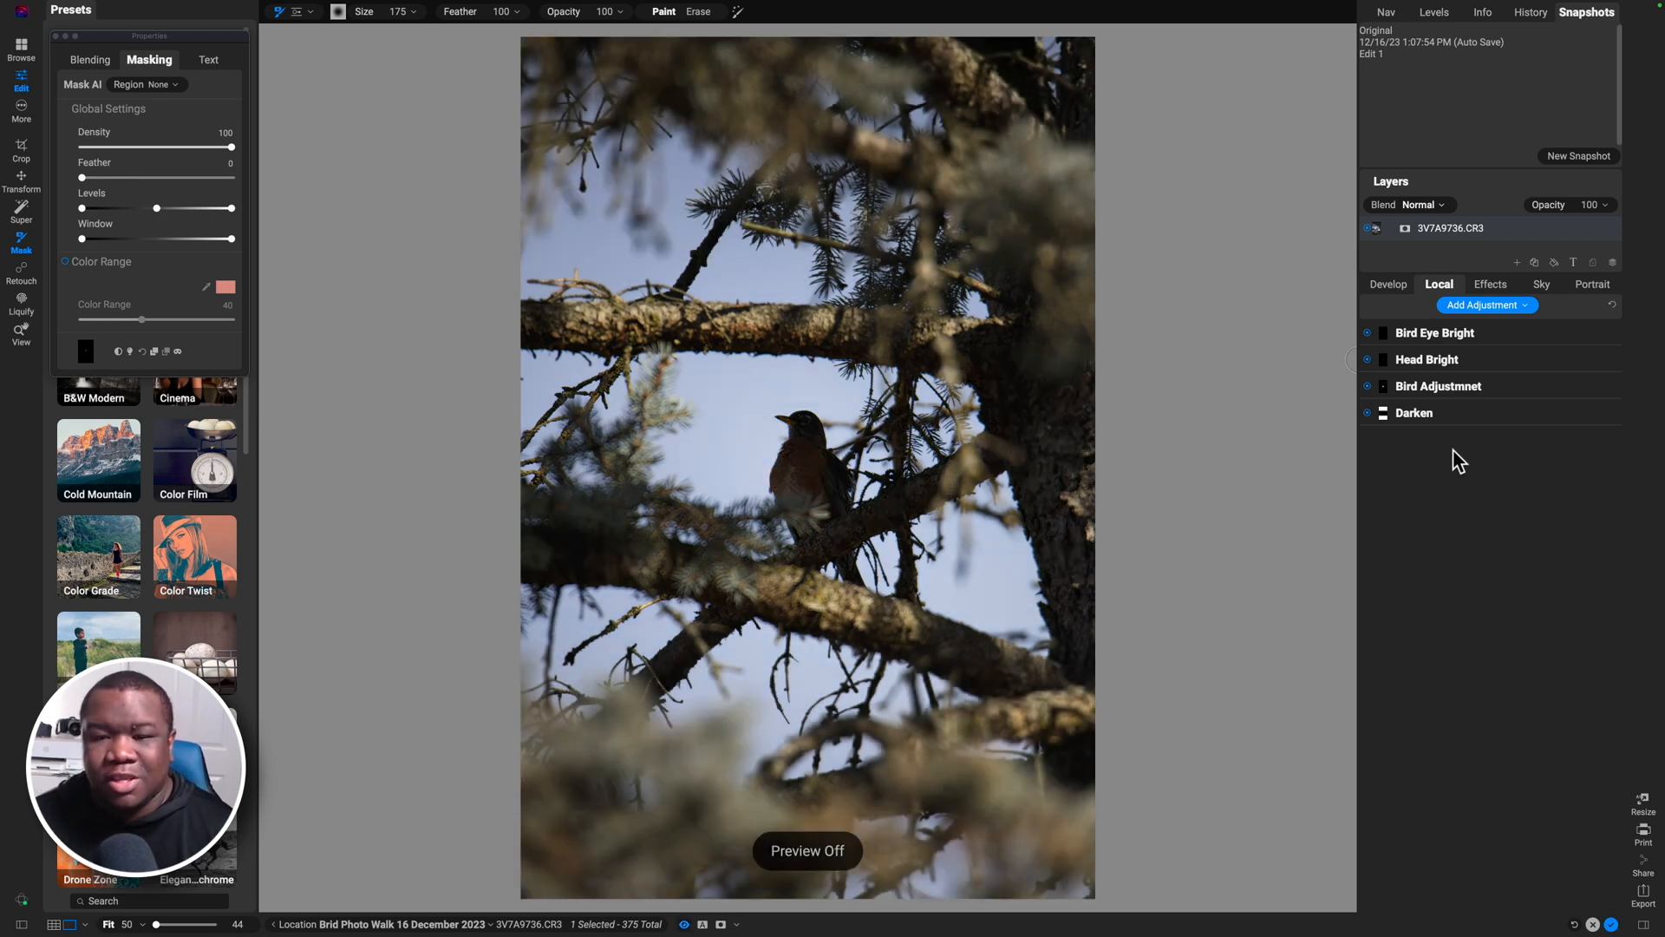
key("super+p")
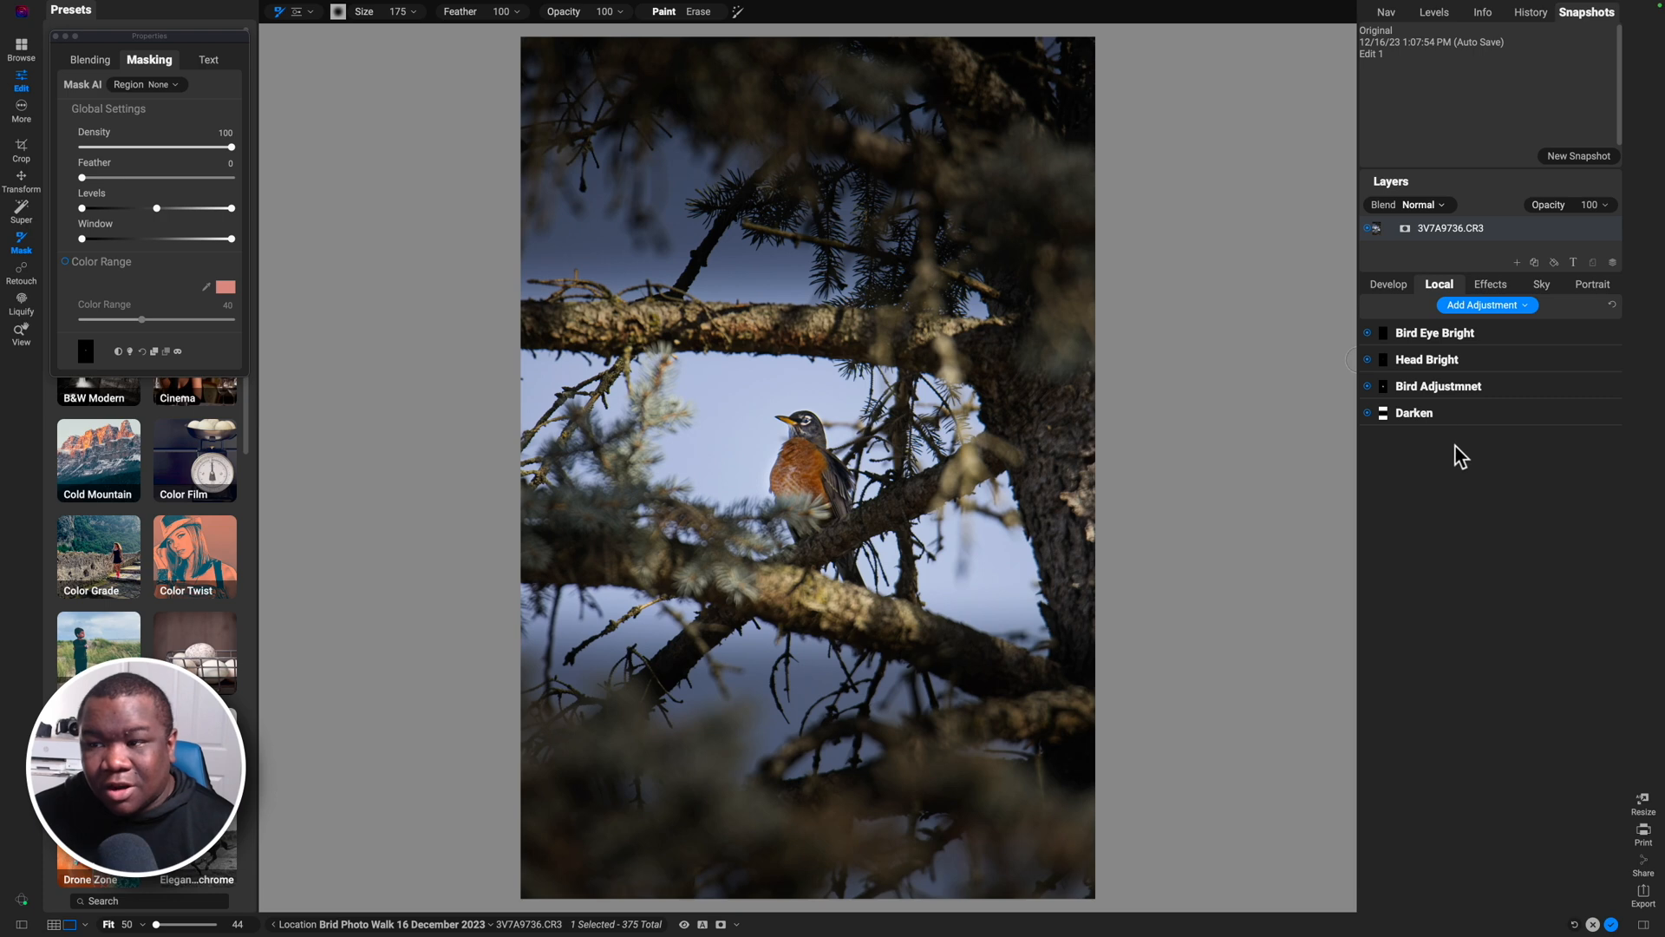
left_click(1571, 158)
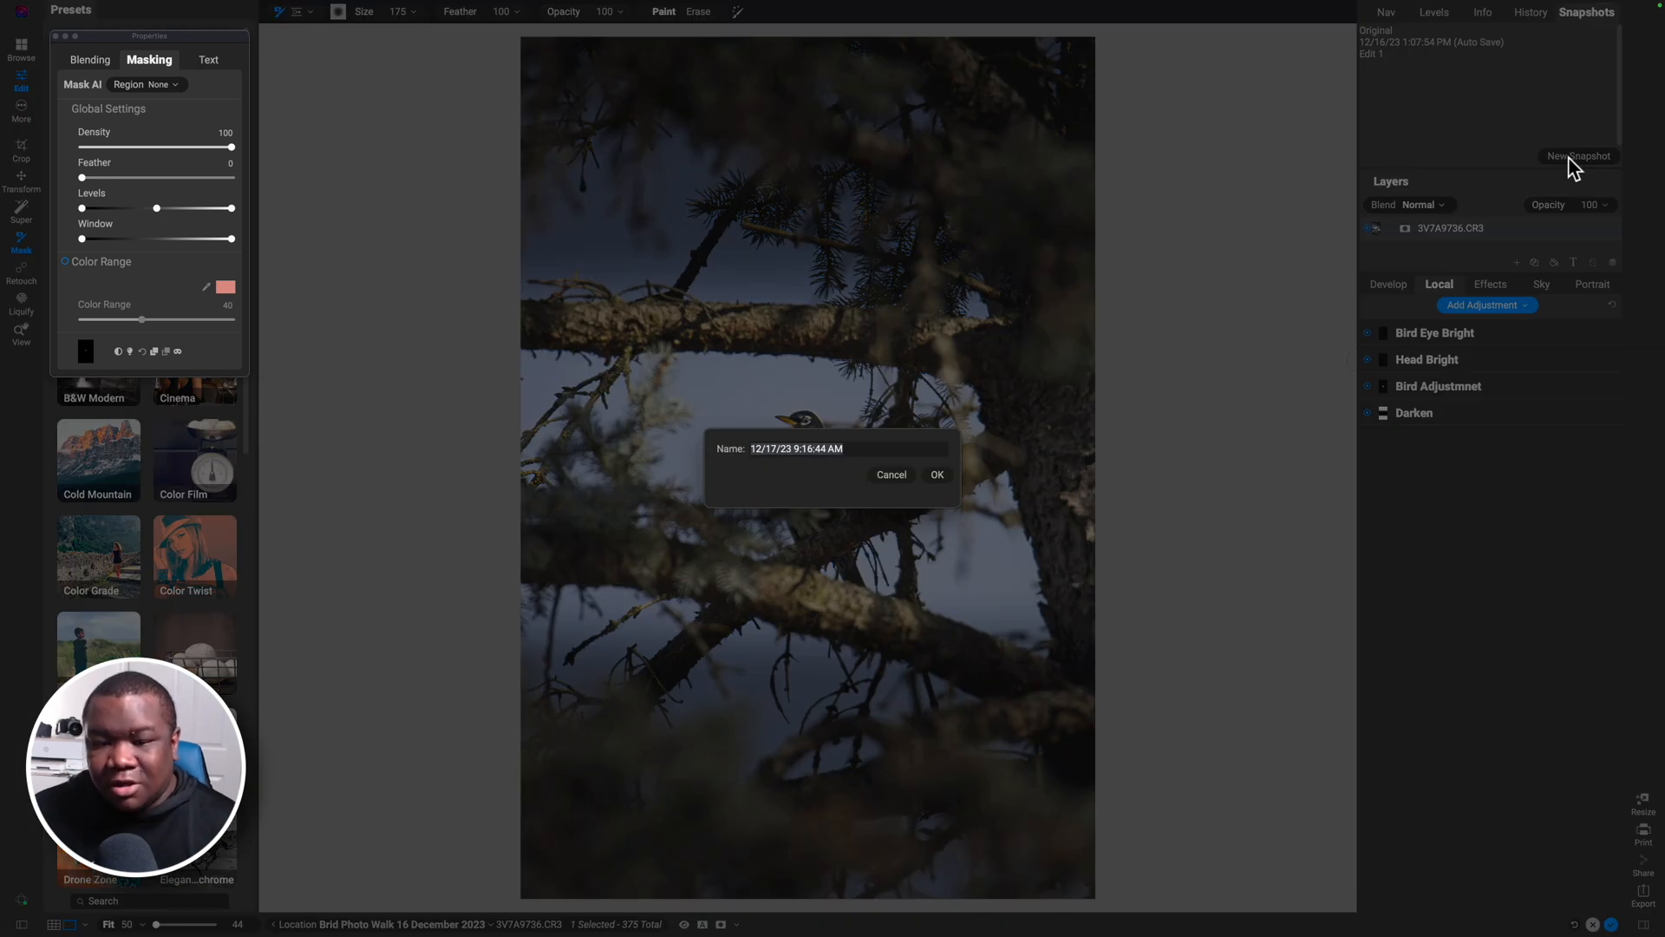
type("Base Edit")
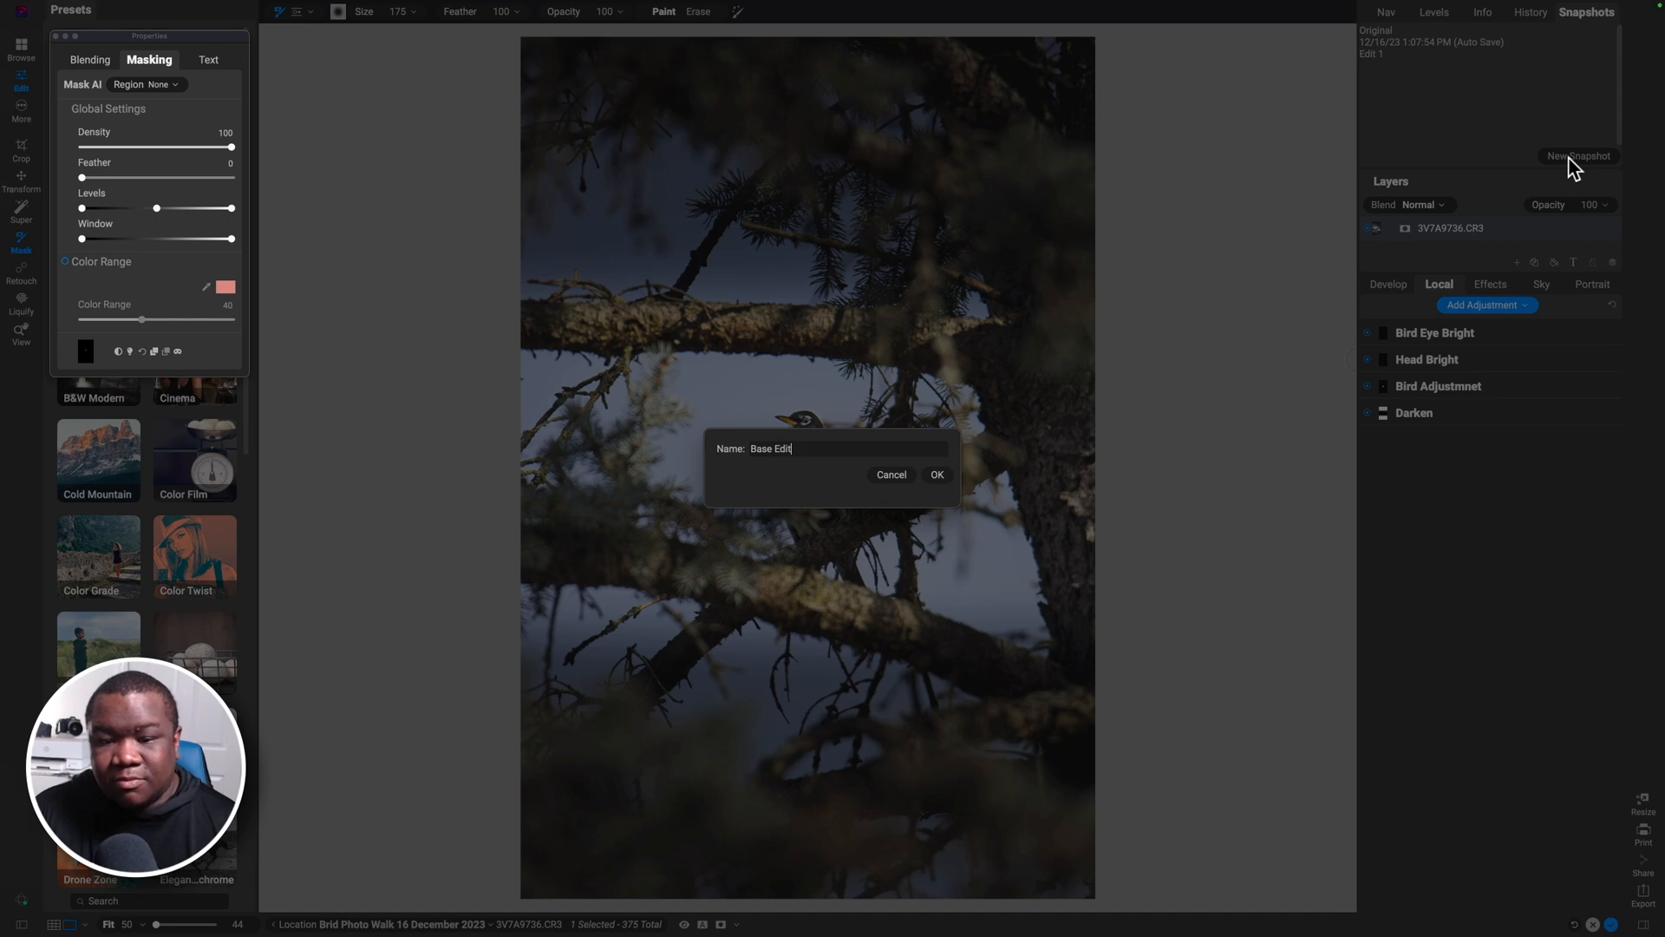
key("Return")
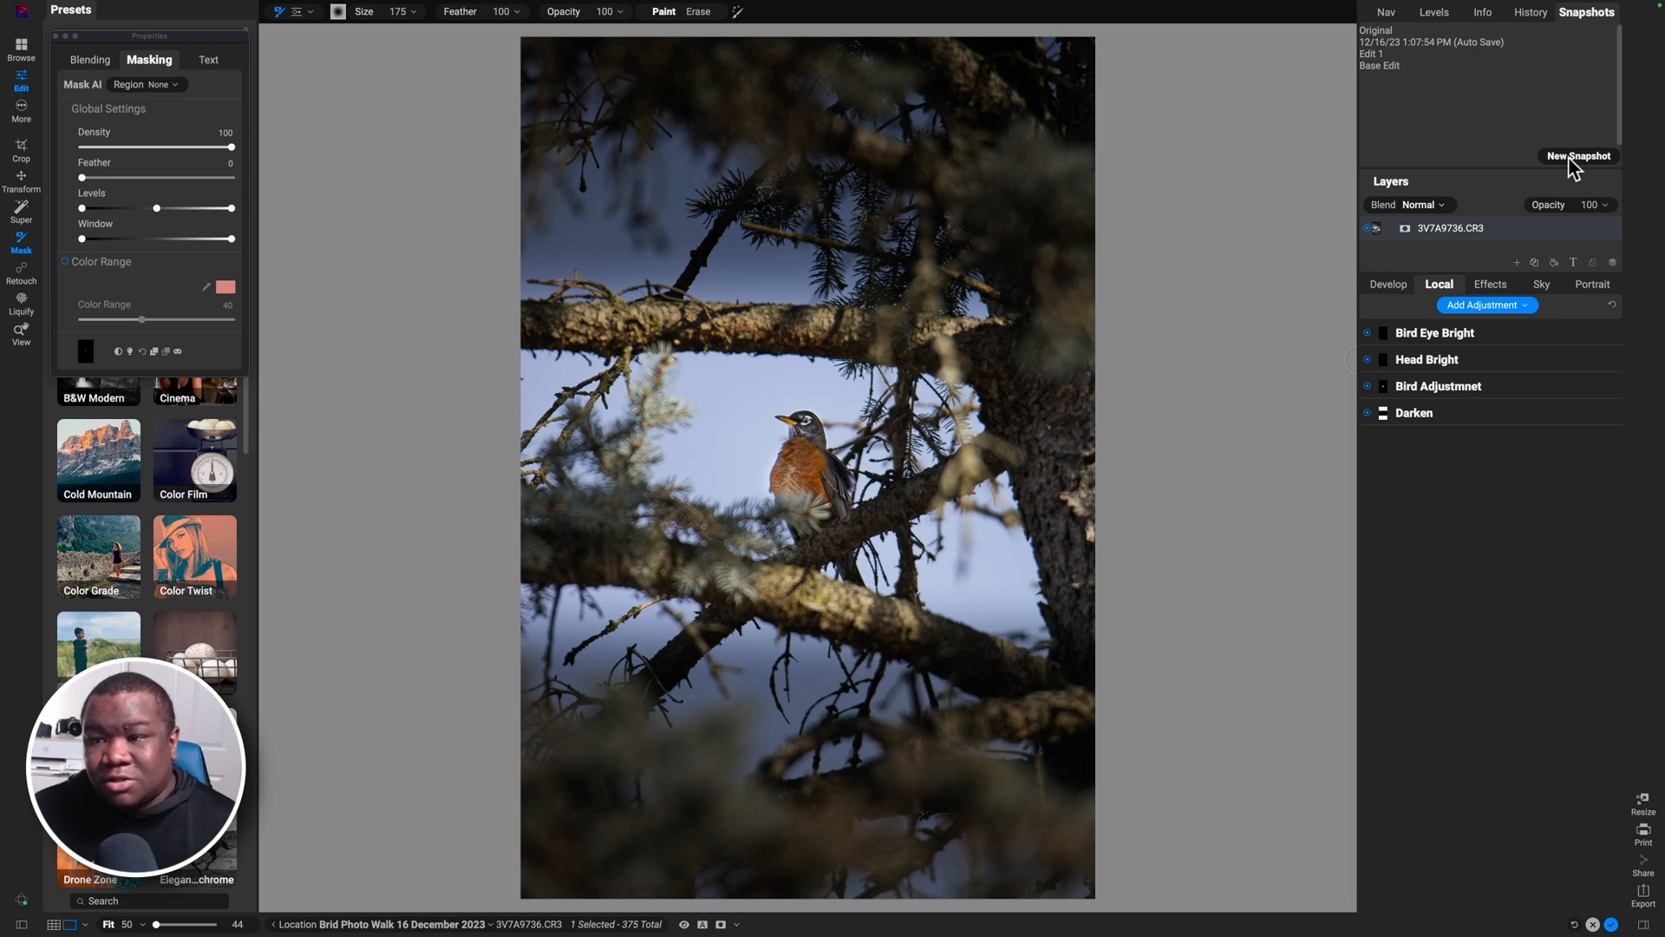
Step: Close the floating mask properties and show the Hot Desert presets in the full-screen grid with larger previews
left_click(55, 35)
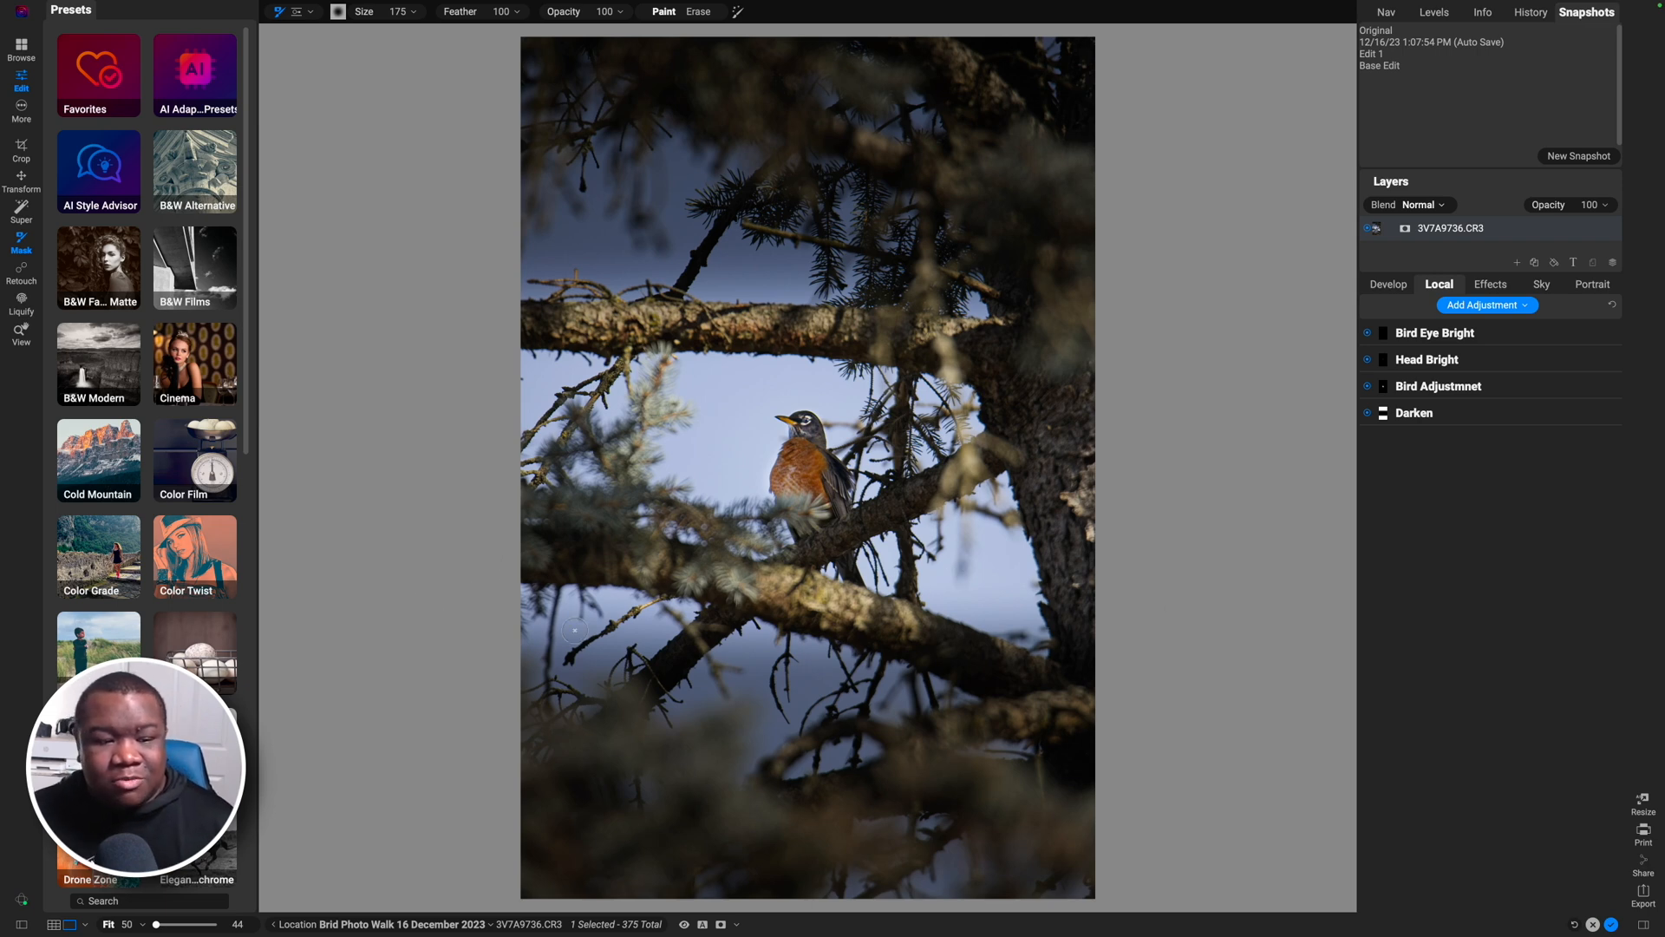
scroll(129, 531, "down", 3)
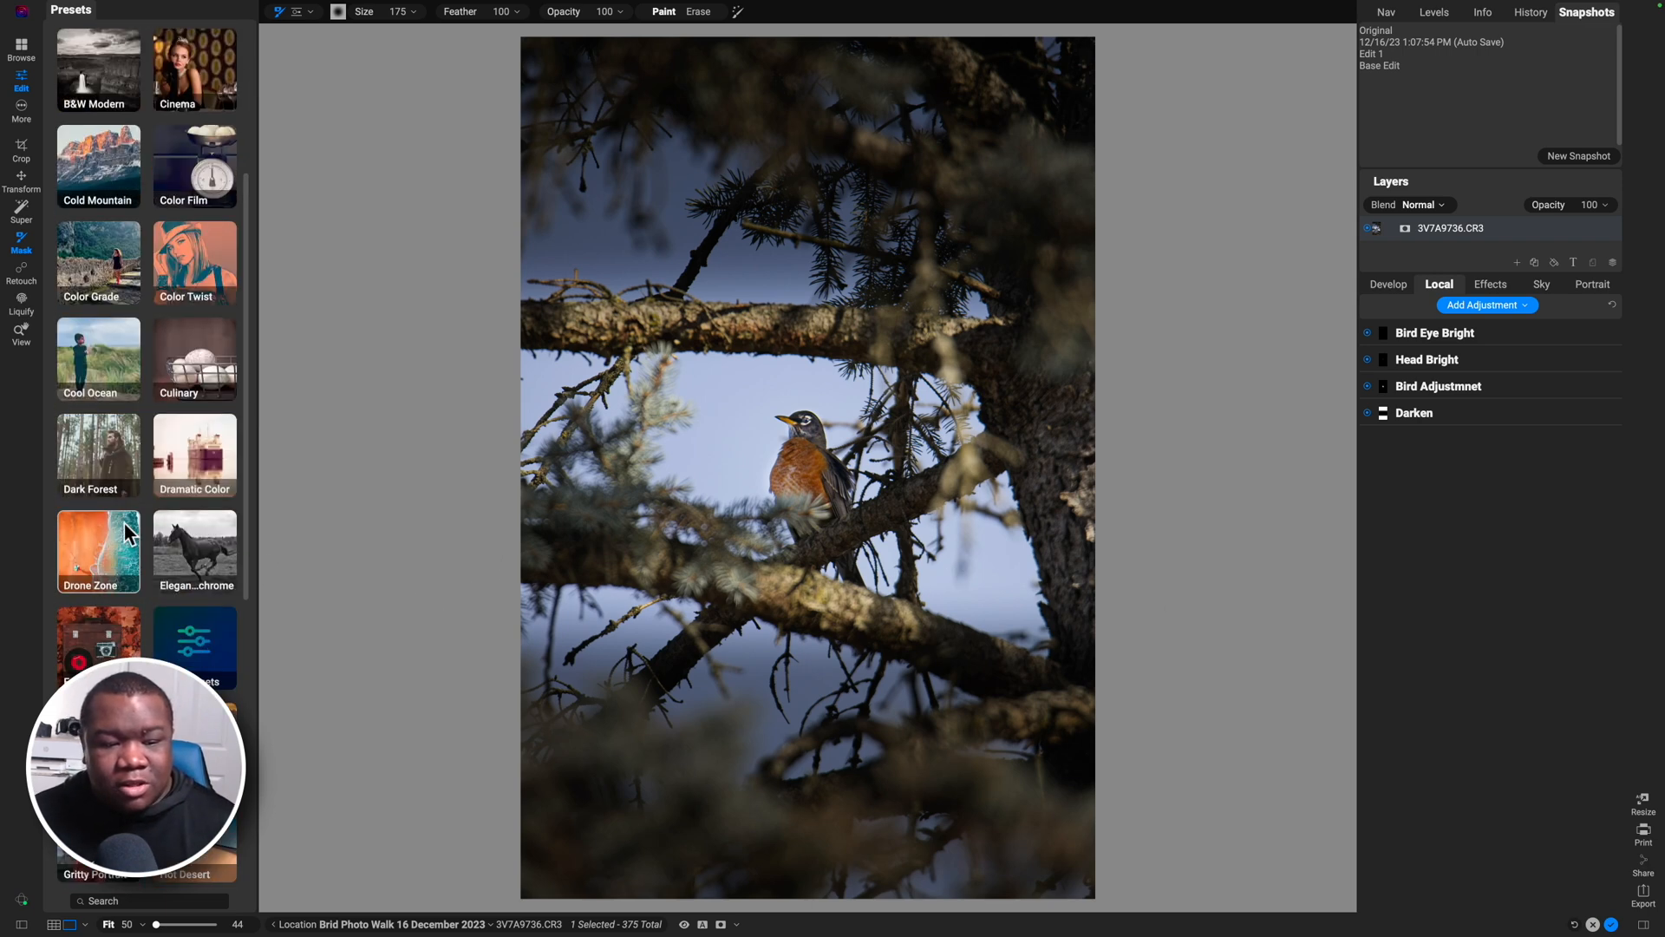
scroll(123, 522, "down", 3)
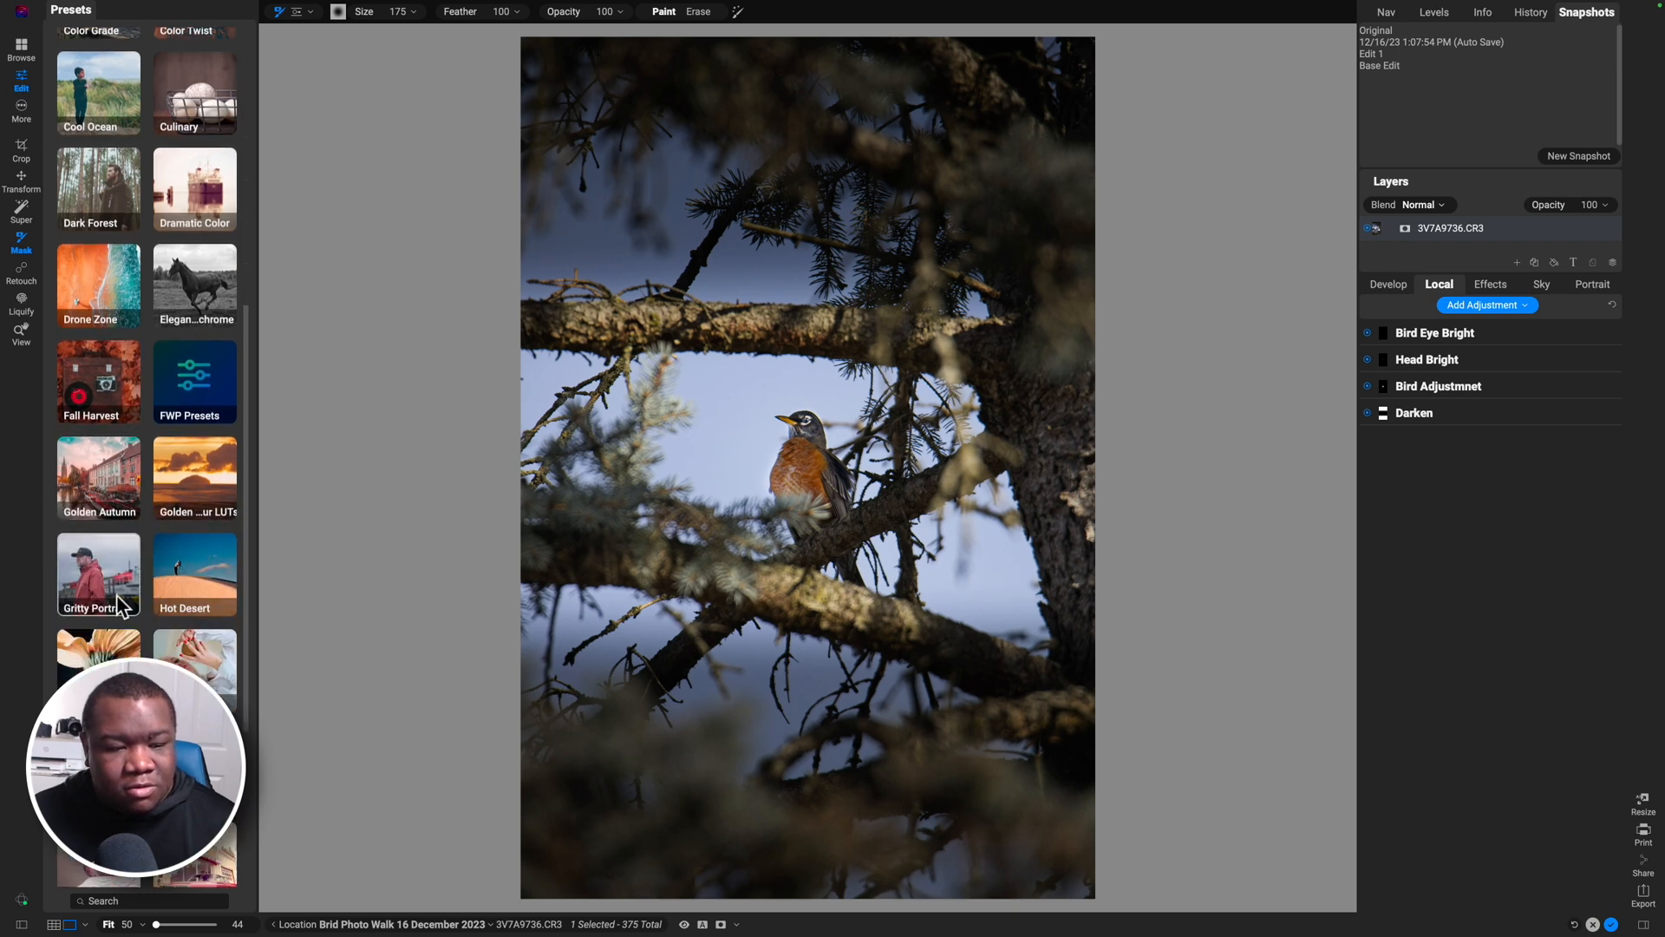
left_click(185, 585)
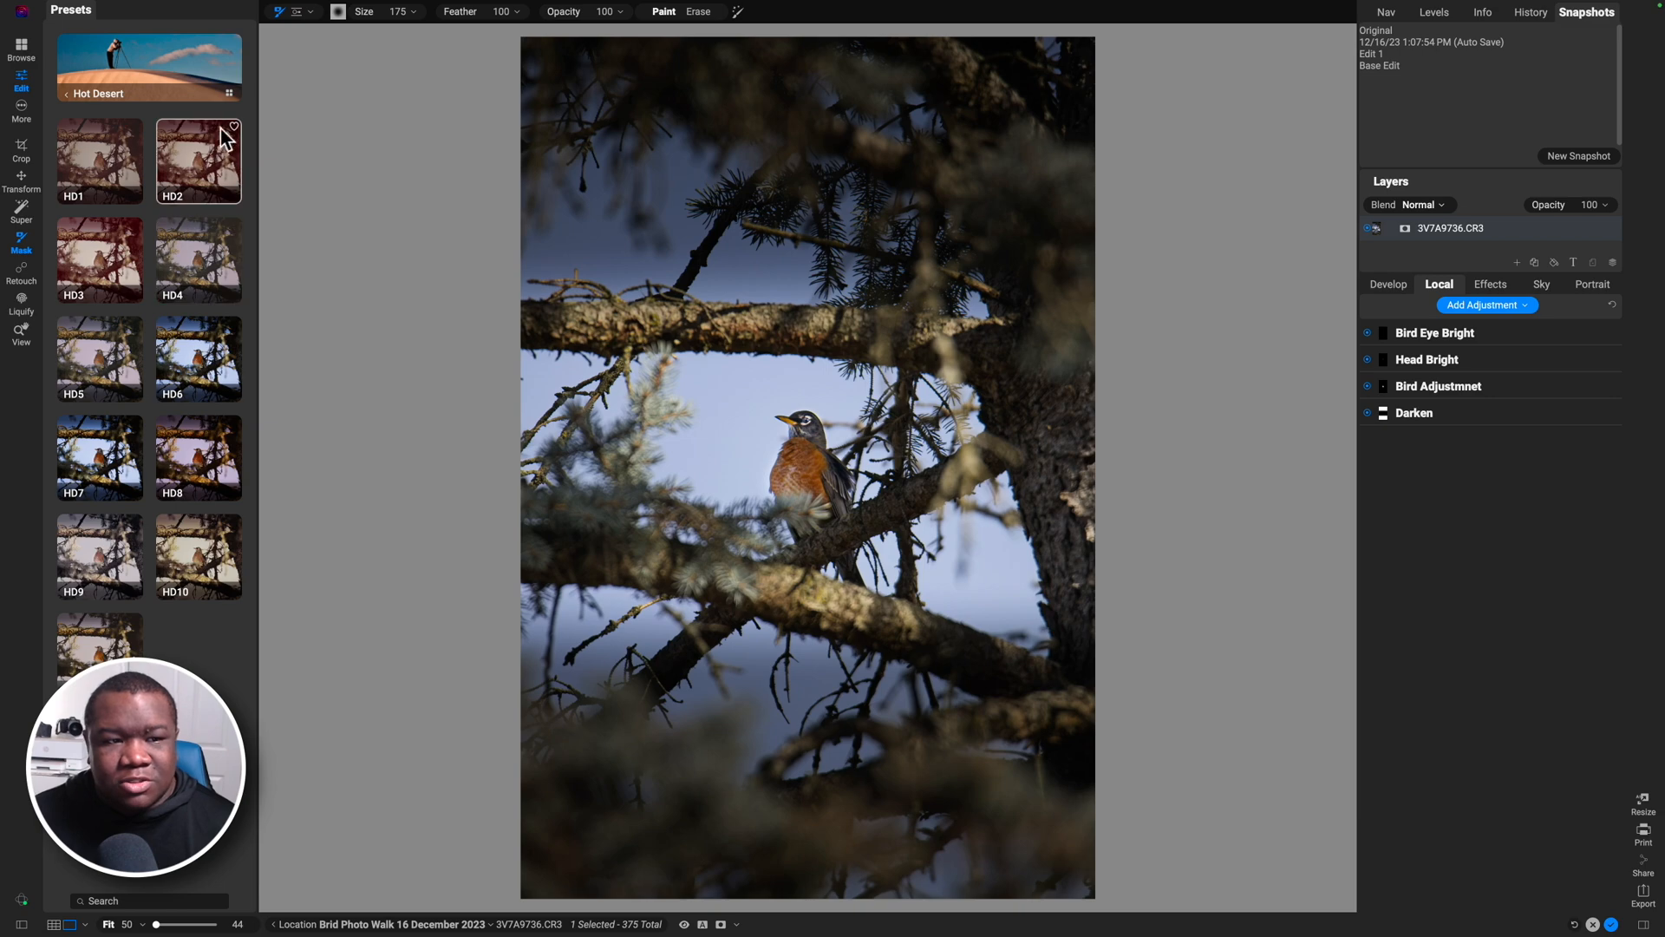
left_click(229, 92)
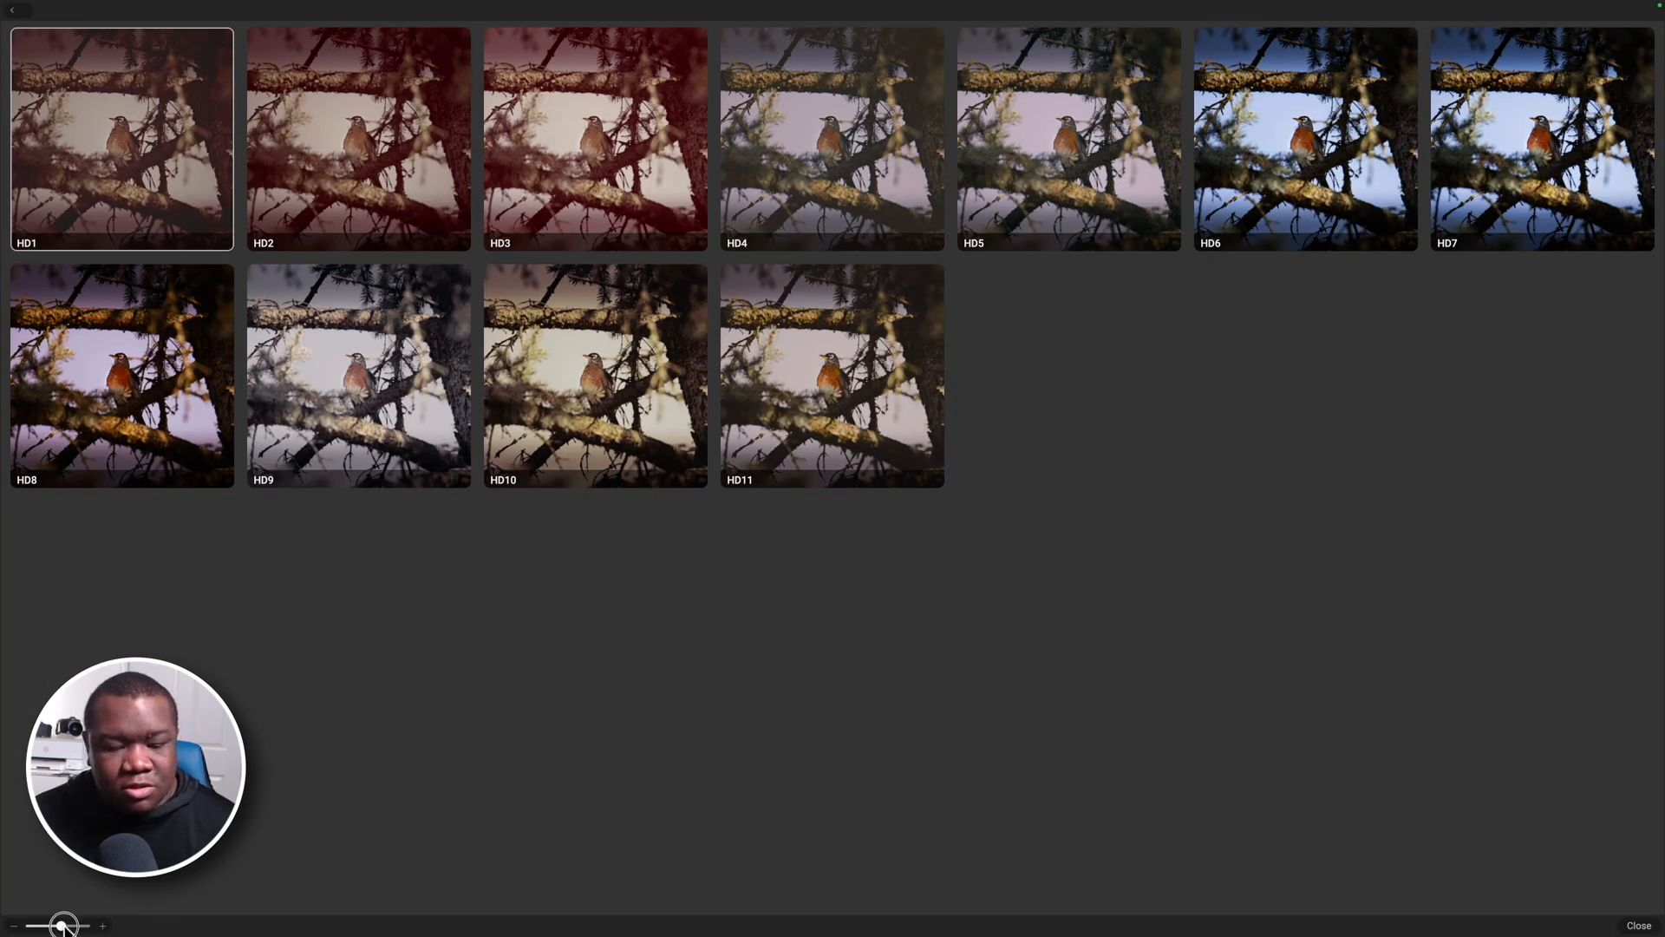
left_click_drag(61, 925, 80, 925)
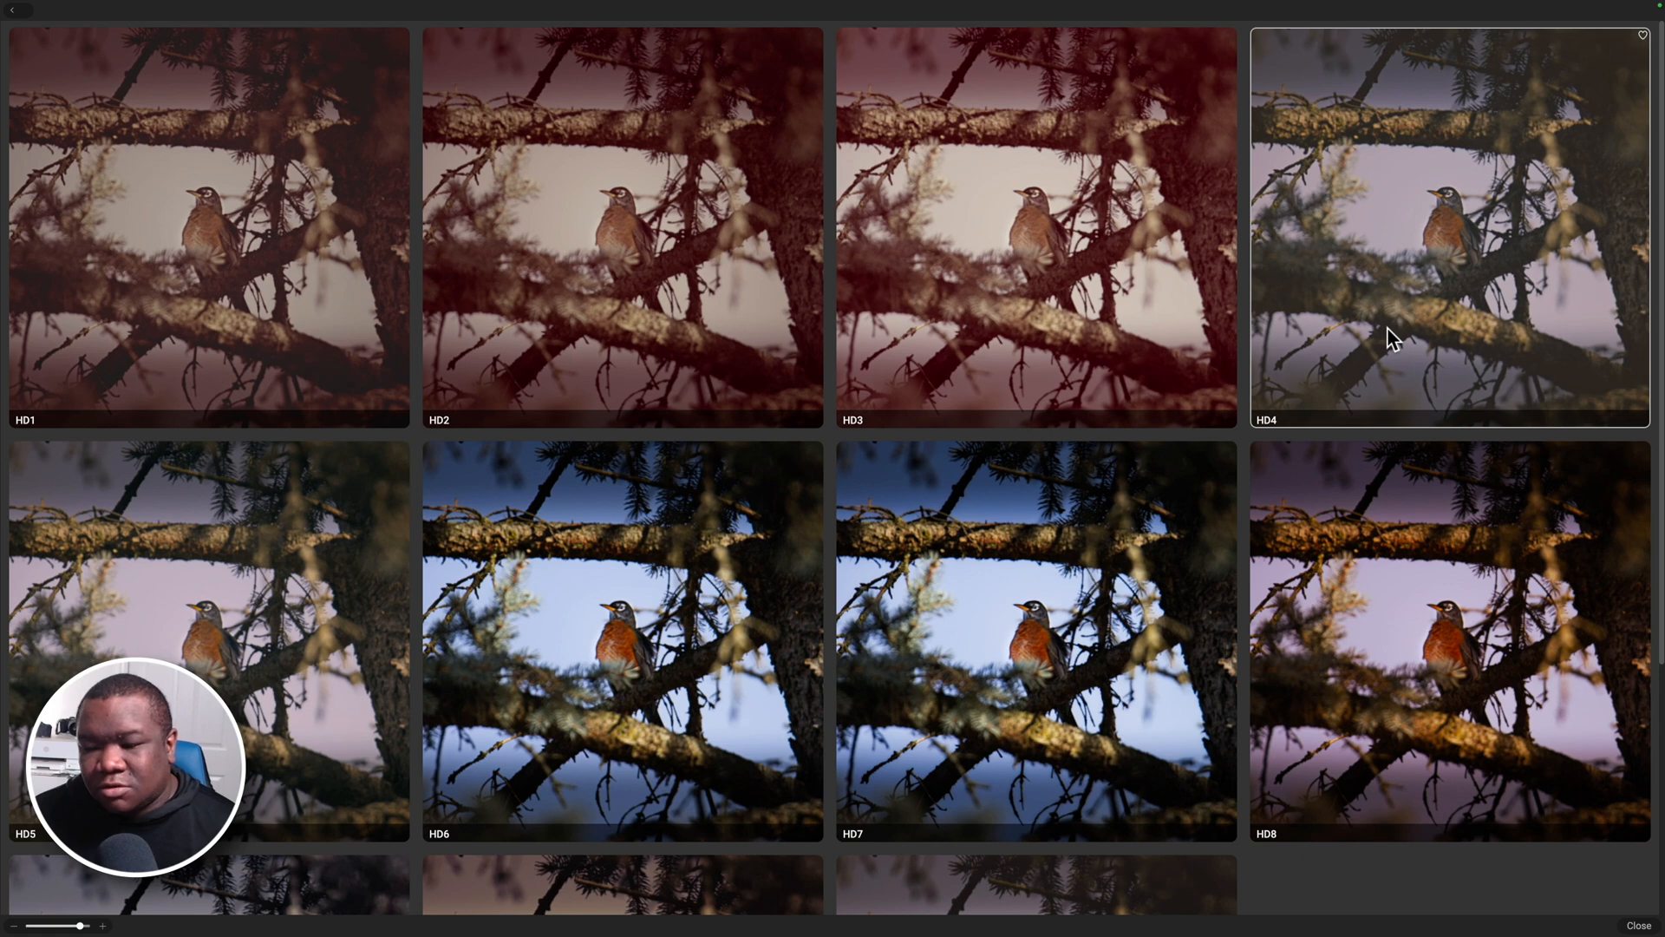
Step: Review the Hot Desert preset previews and apply HD3 to the photo
scroll(1387, 328, "down", 4)
scroll(1386, 326, "down", 3)
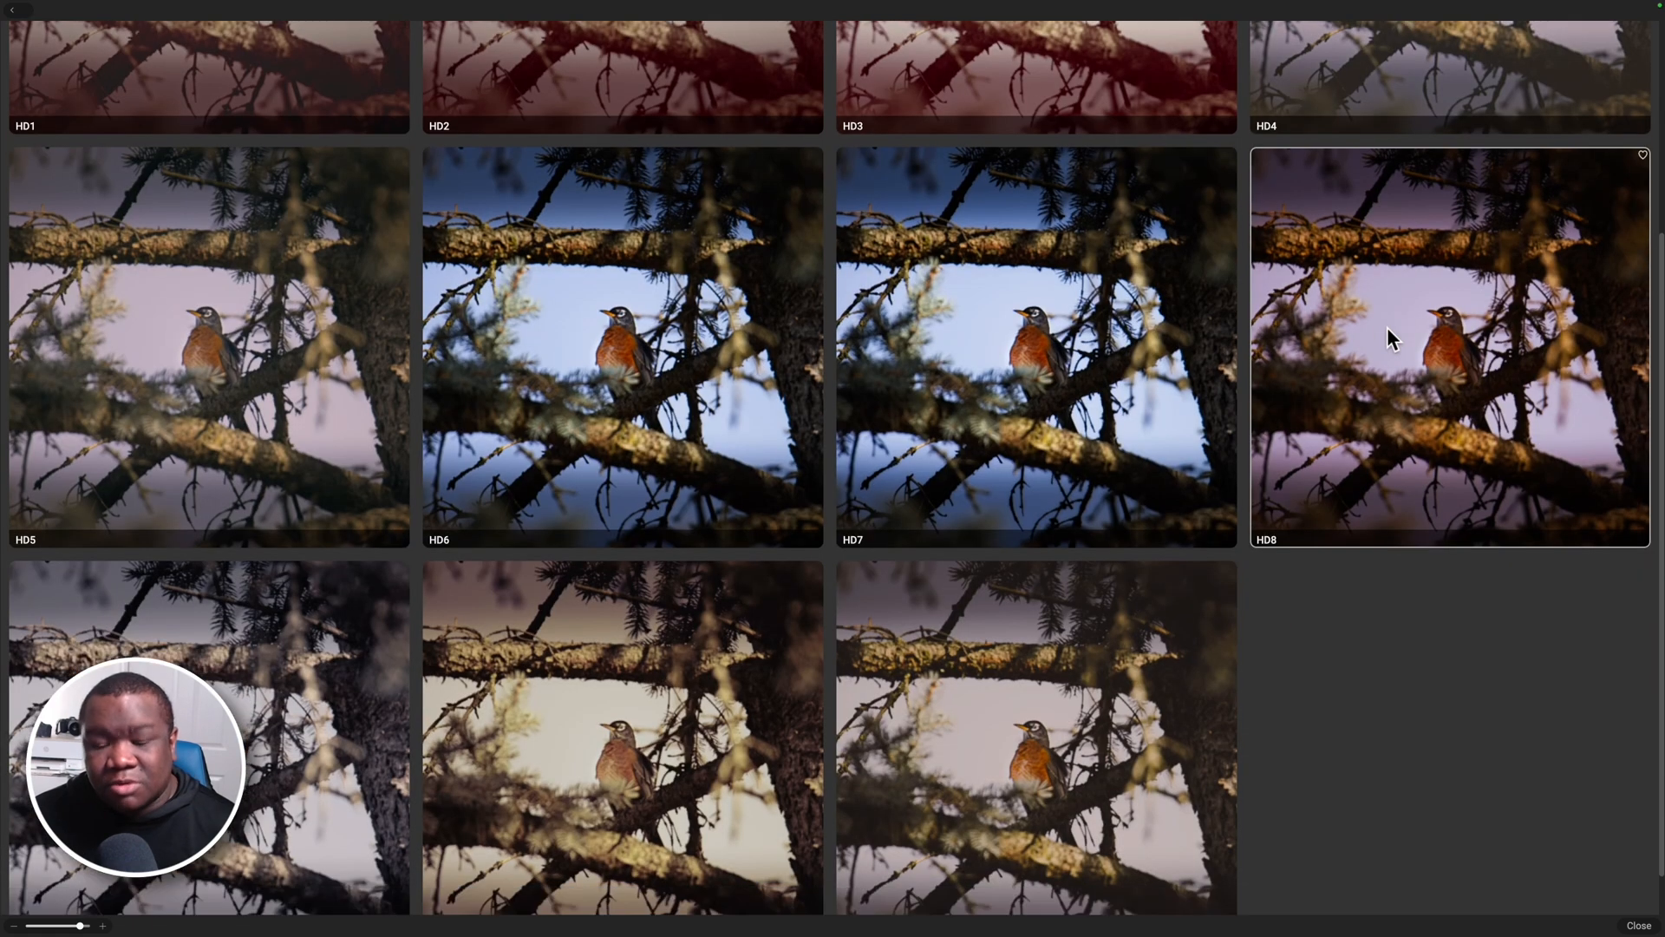
scroll(1387, 326, "down", 1)
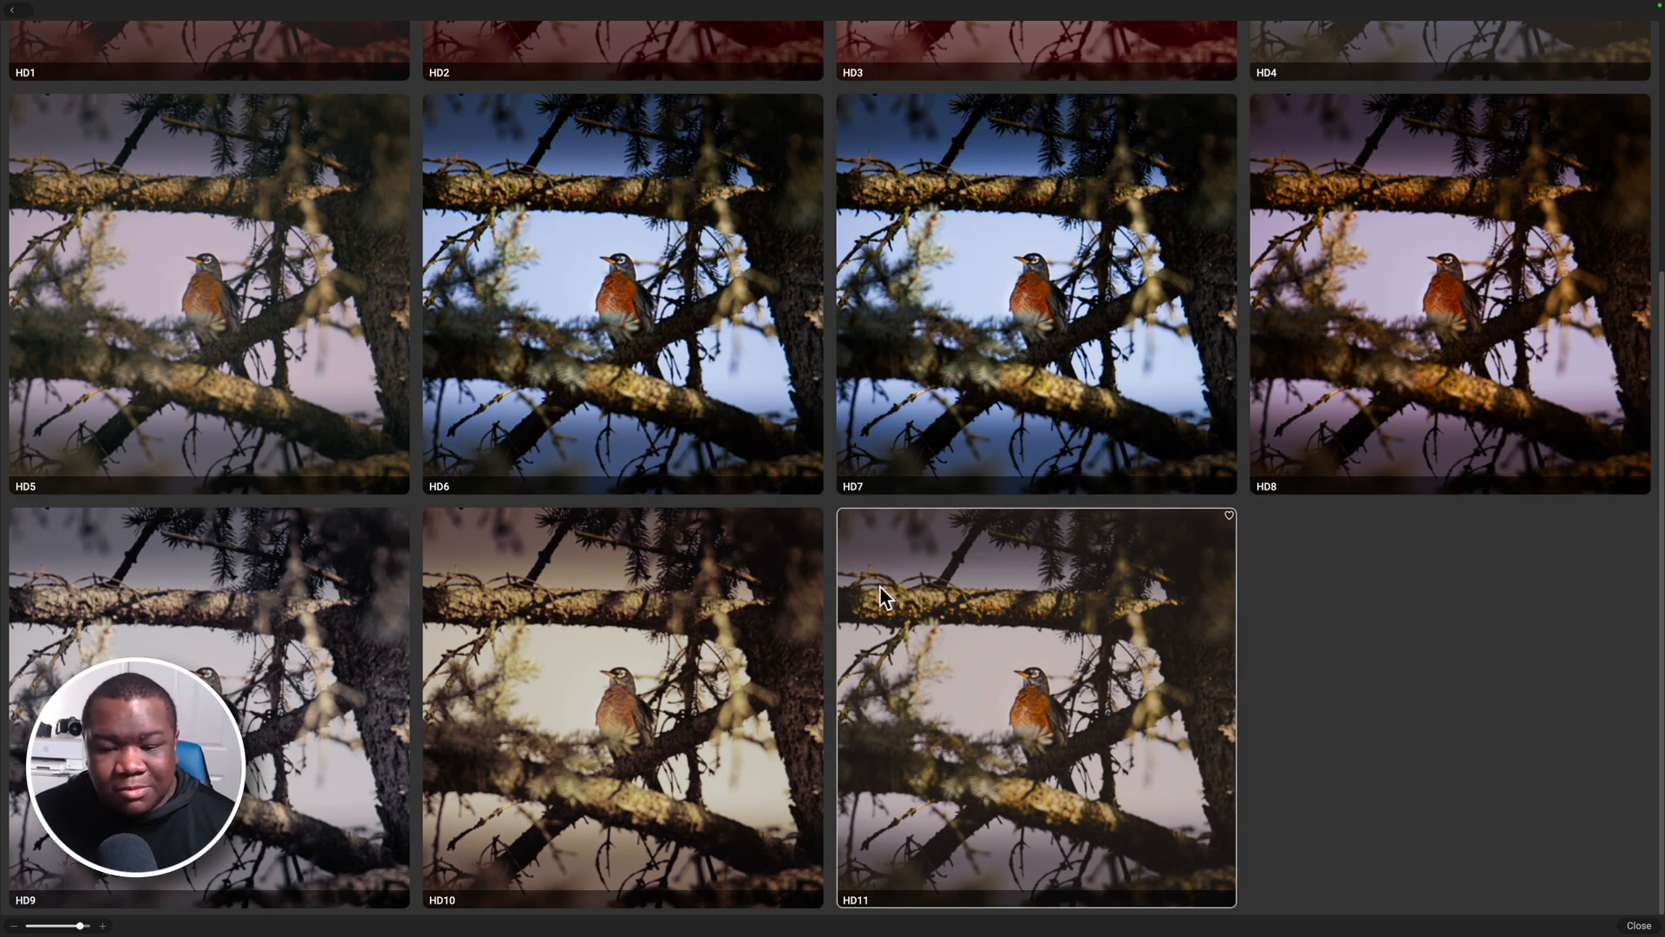
scroll(879, 585, "up", 7)
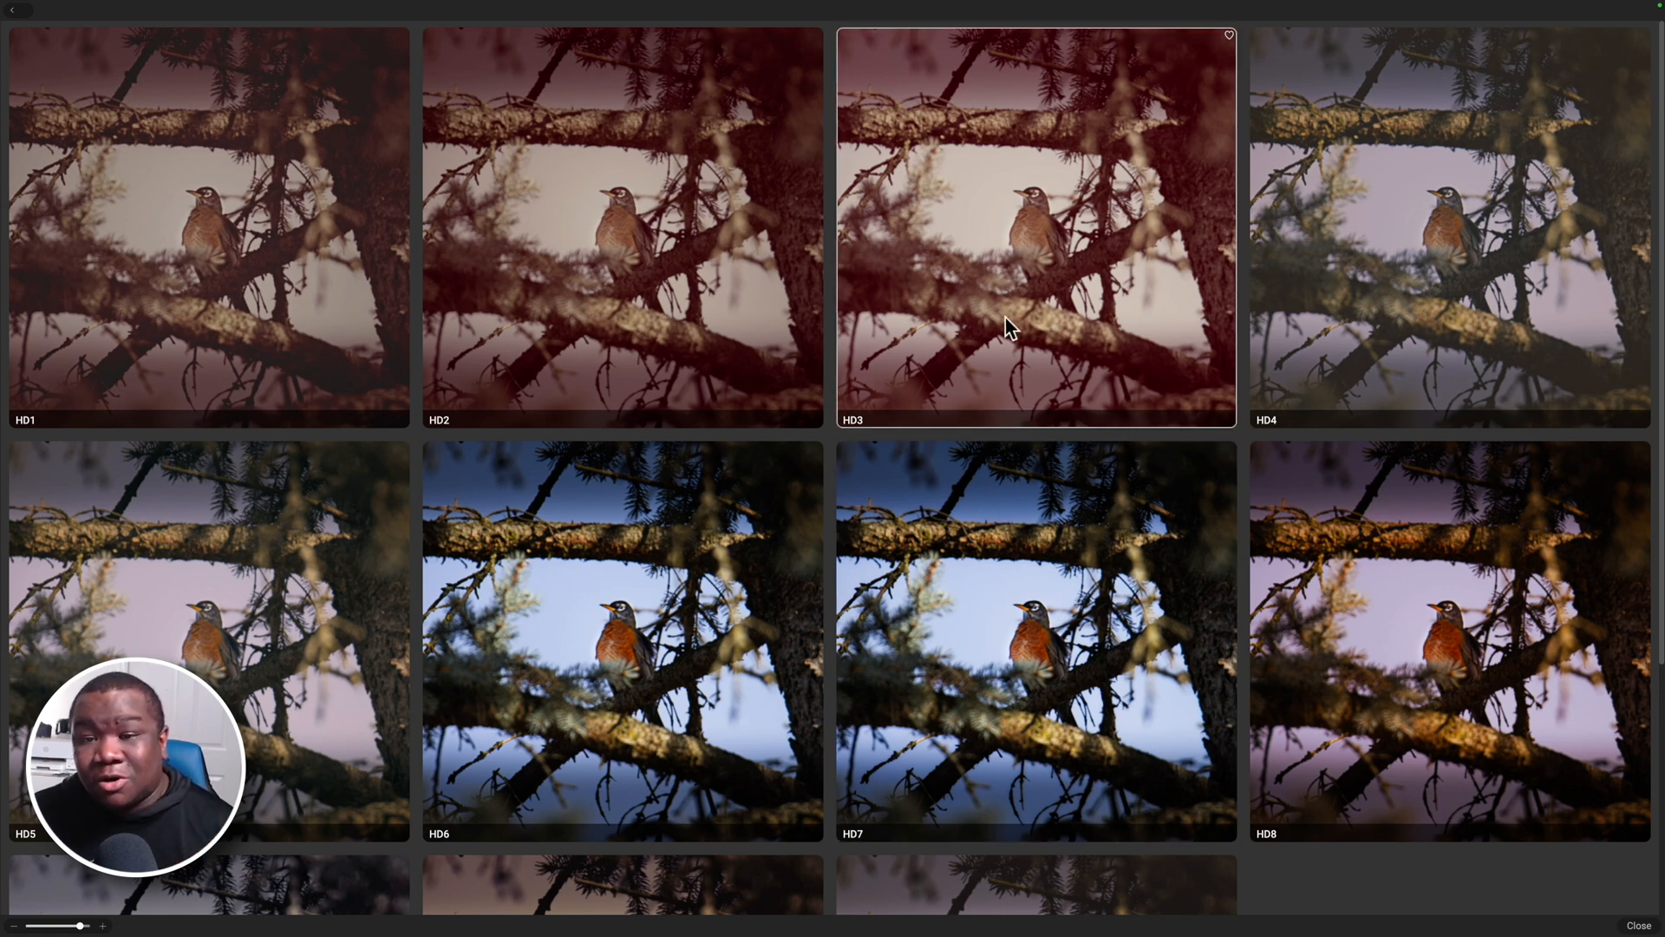
left_click(991, 237)
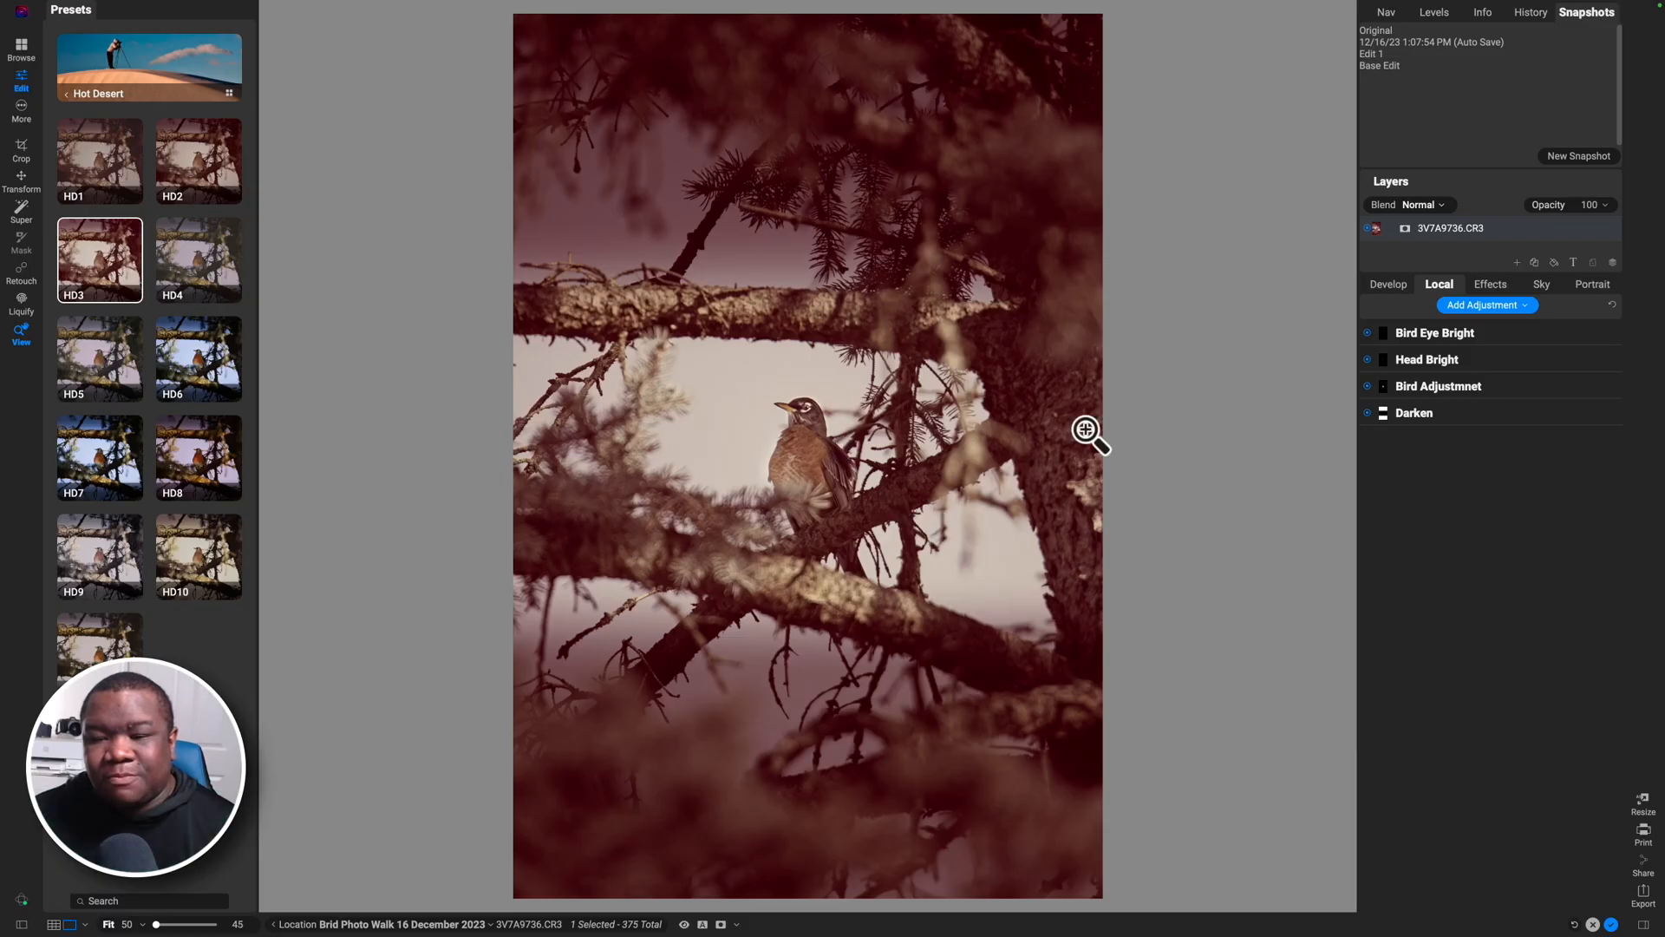
Step: Compare the preset's Vintage filter off and on in the effects stack, and turn off its Color Enhancer filter
left_click(1485, 283)
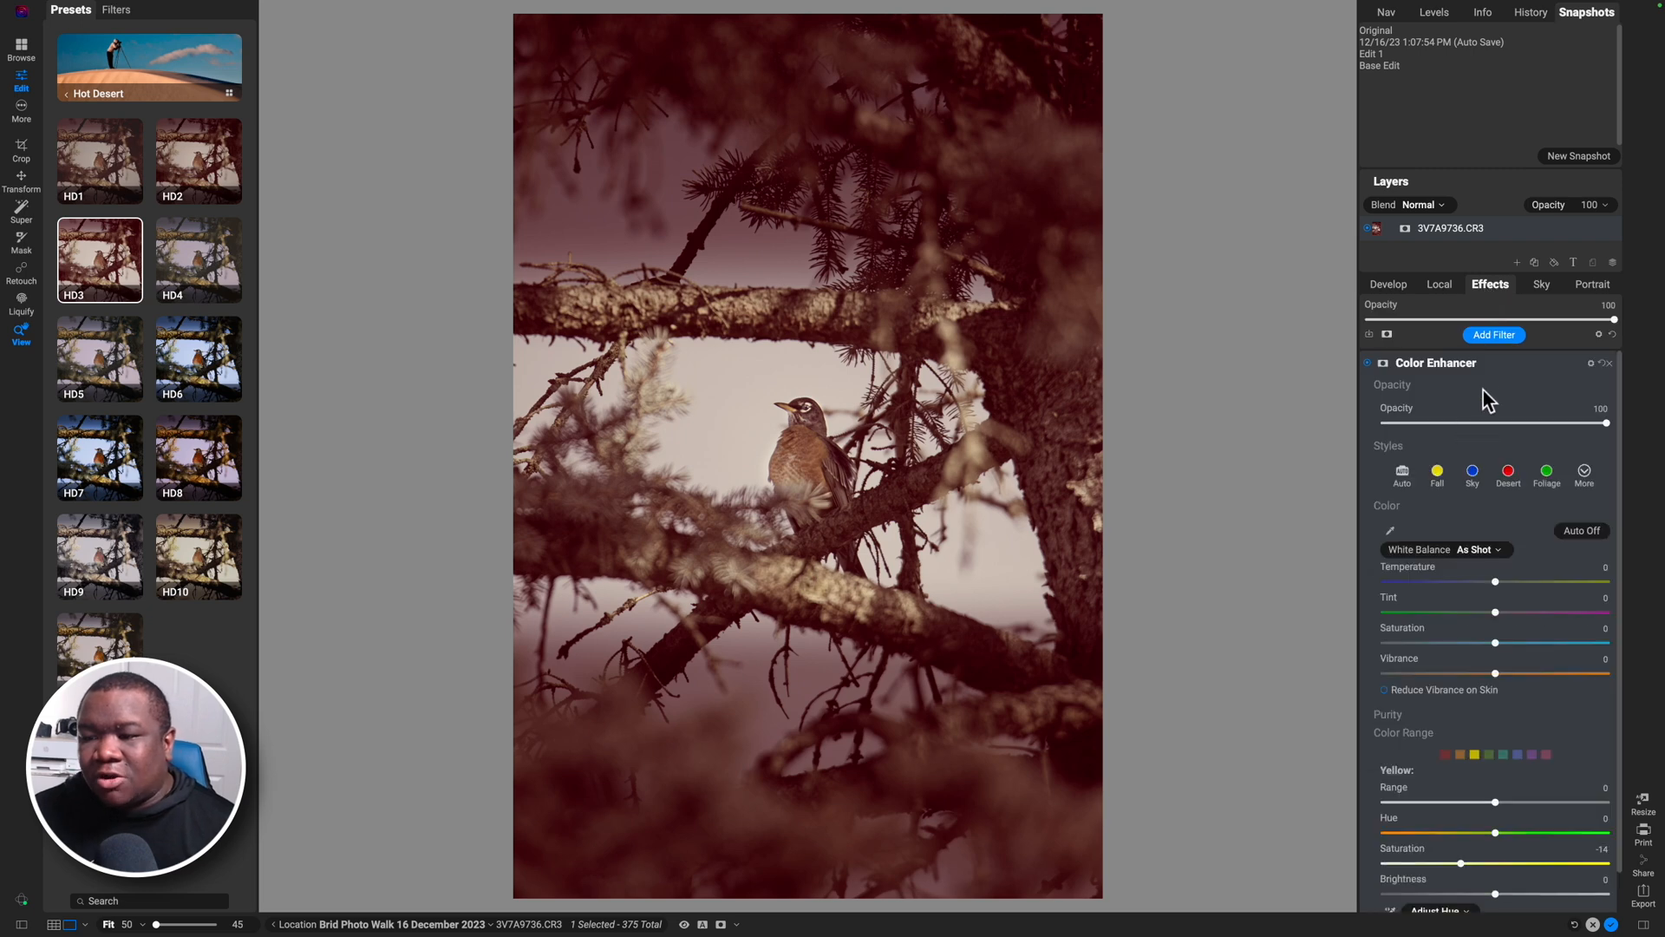
left_click(1495, 366)
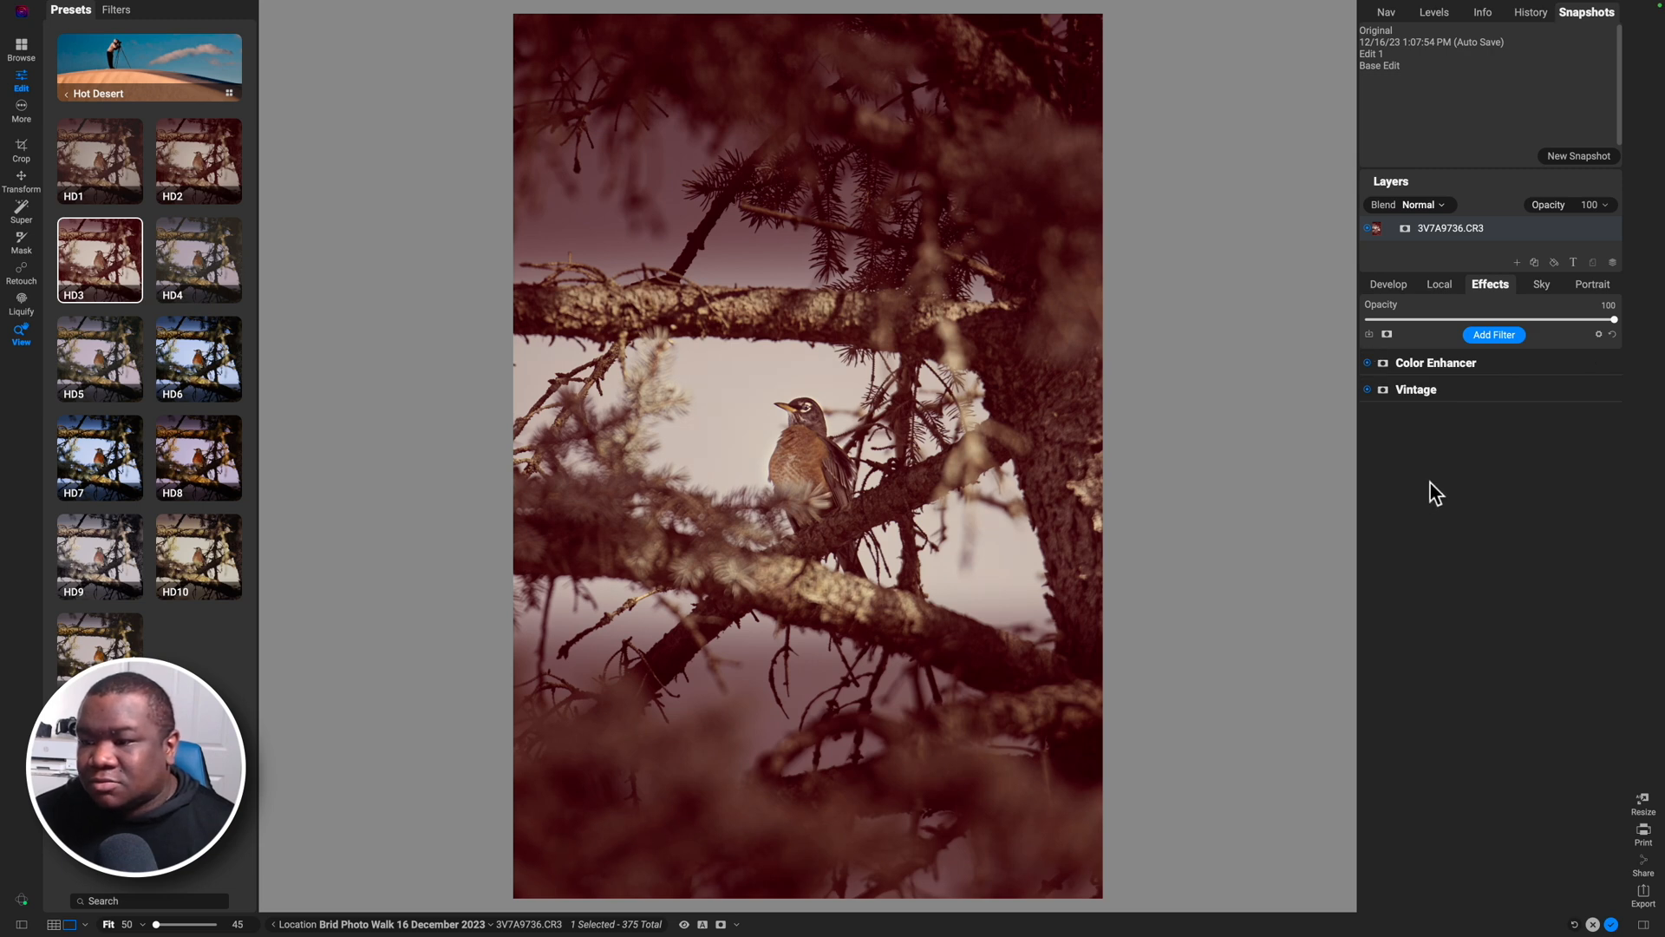
left_click(1366, 390)
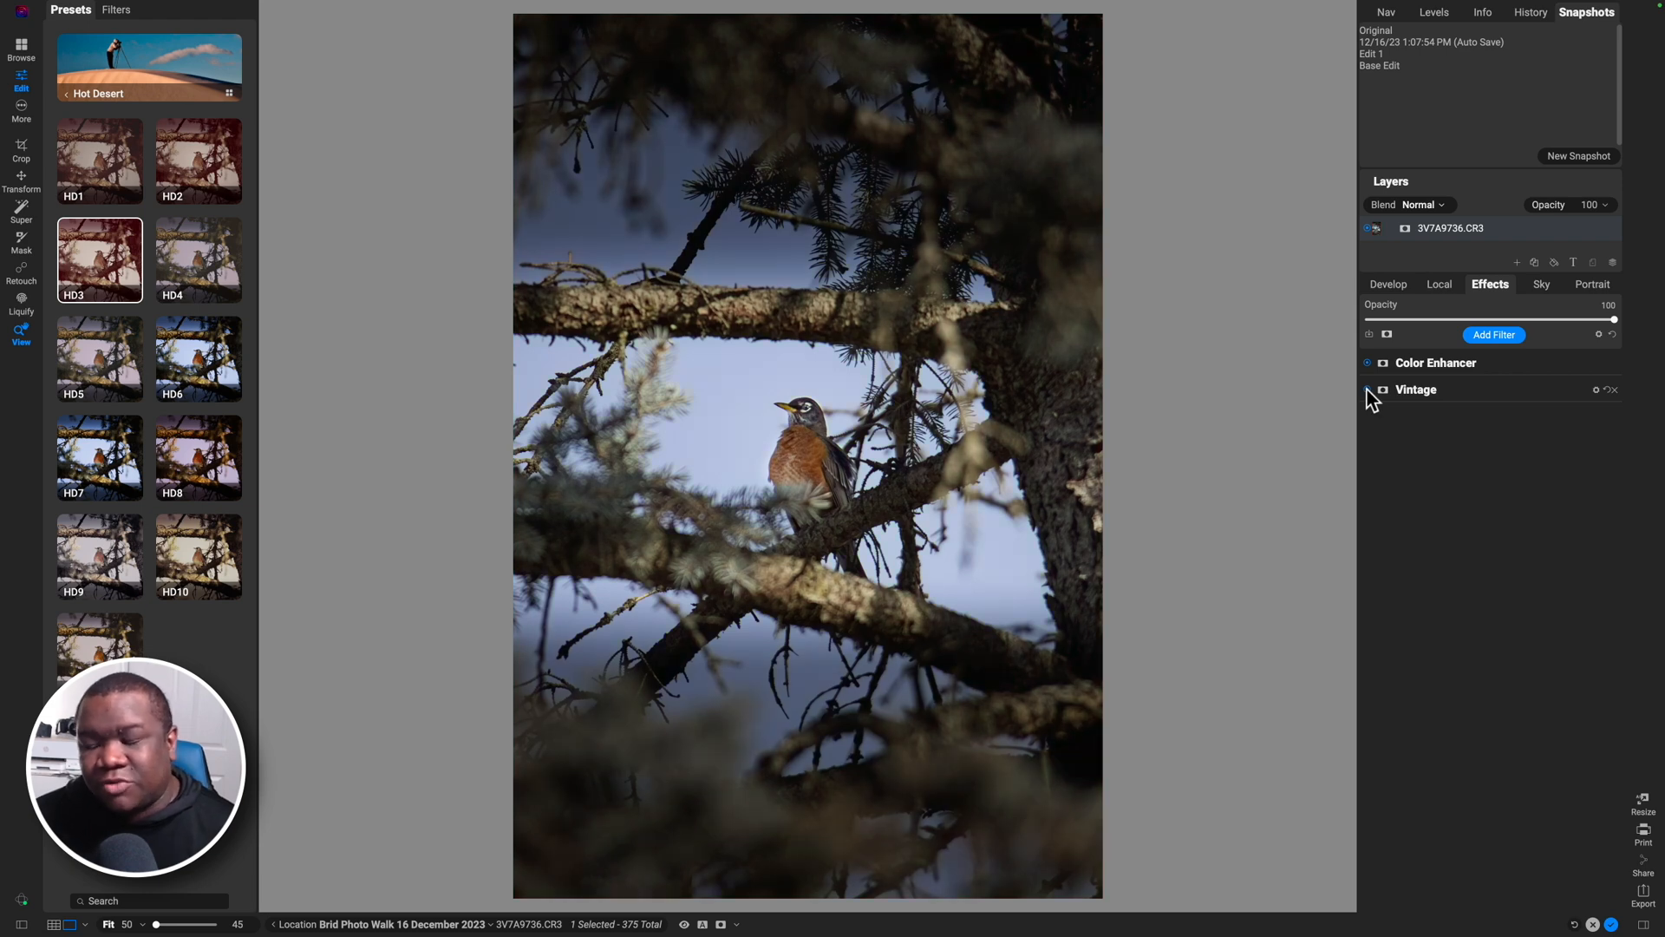
left_click(1367, 390)
left_click(1367, 362)
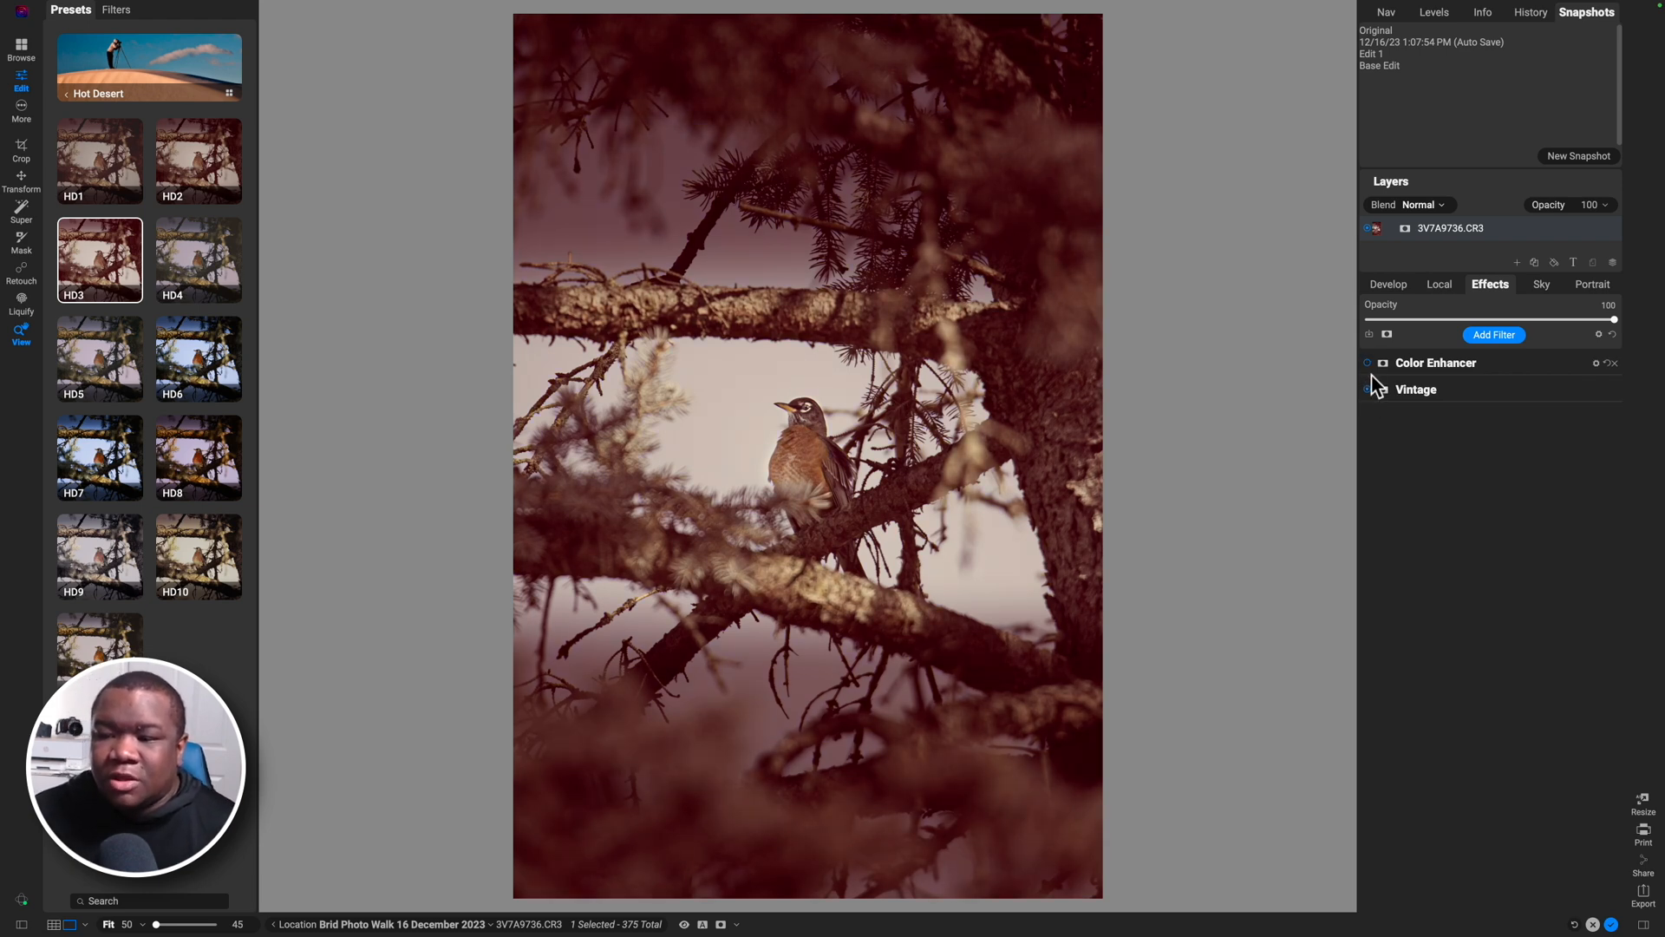
left_click(1367, 389)
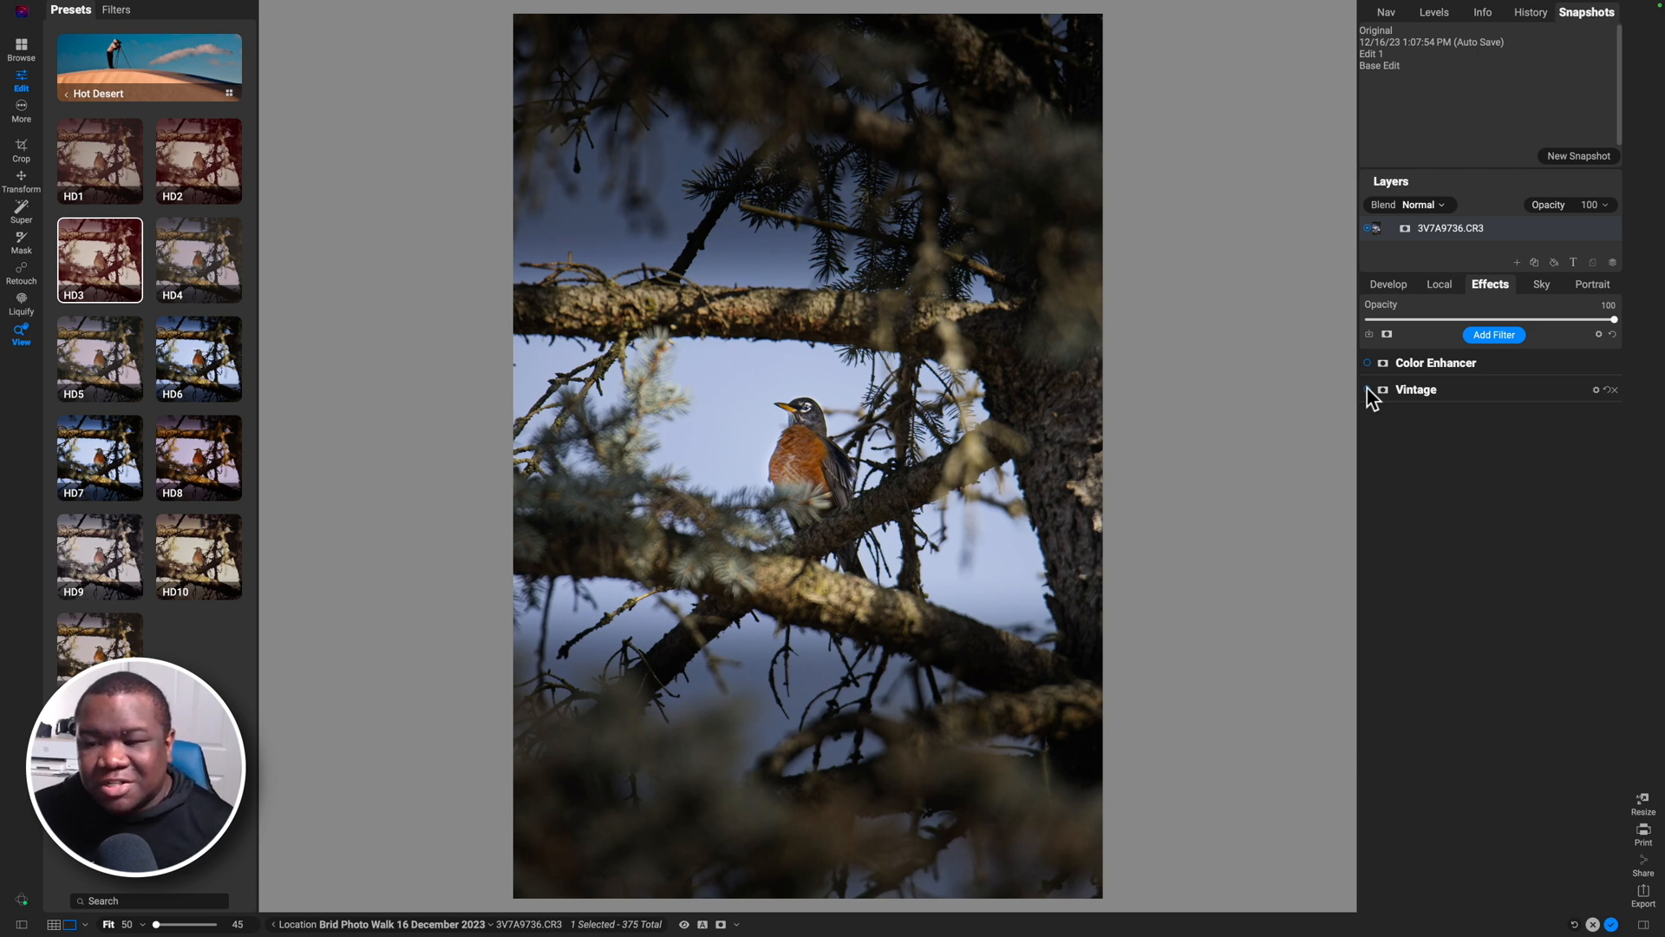
left_click(1367, 390)
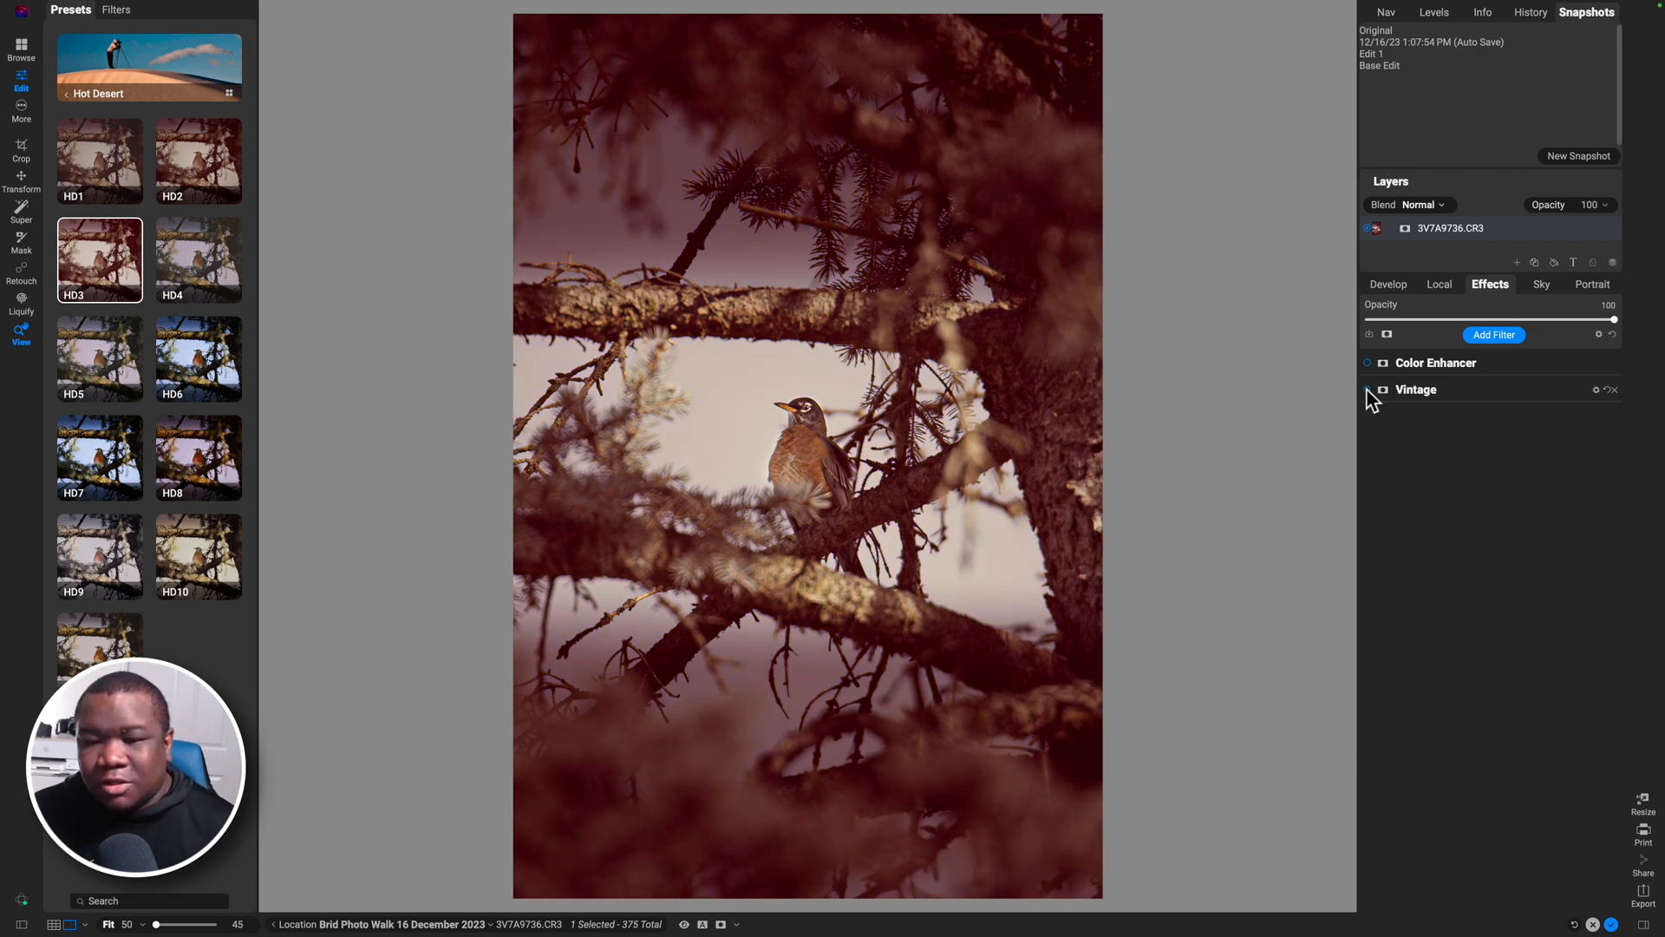
Step: Reduce the Vintage filter's Amount to 39 and its opacity to 74, and check the result with the filter collapsed
left_click(1418, 389)
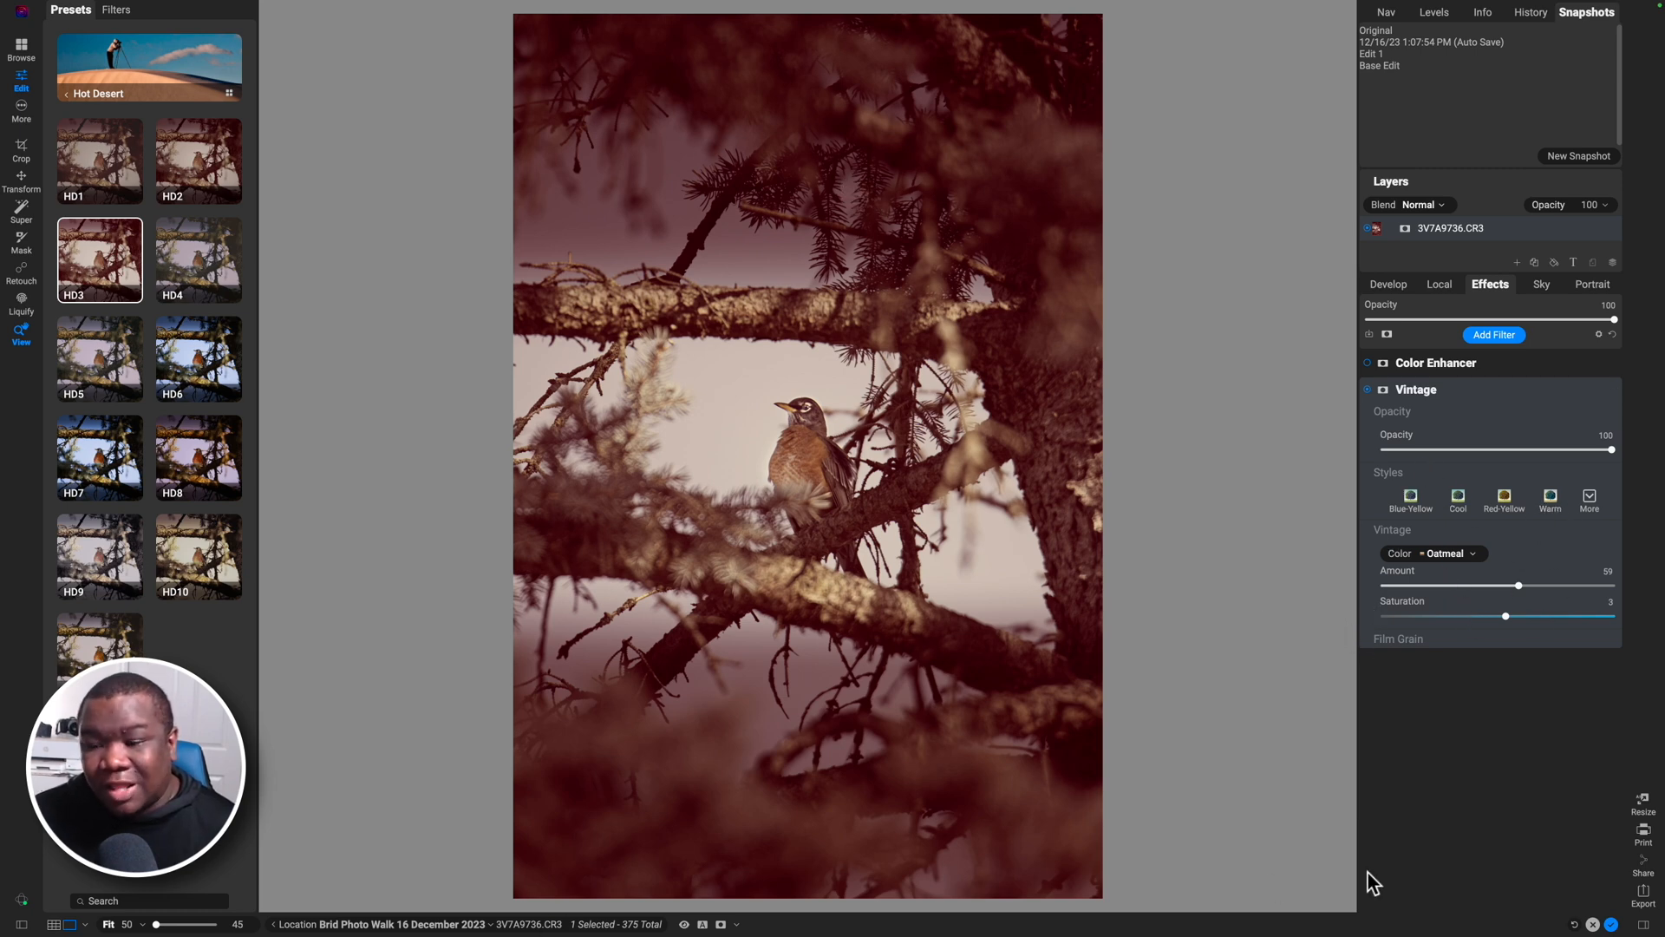
left_click_drag(1520, 588, 1474, 592)
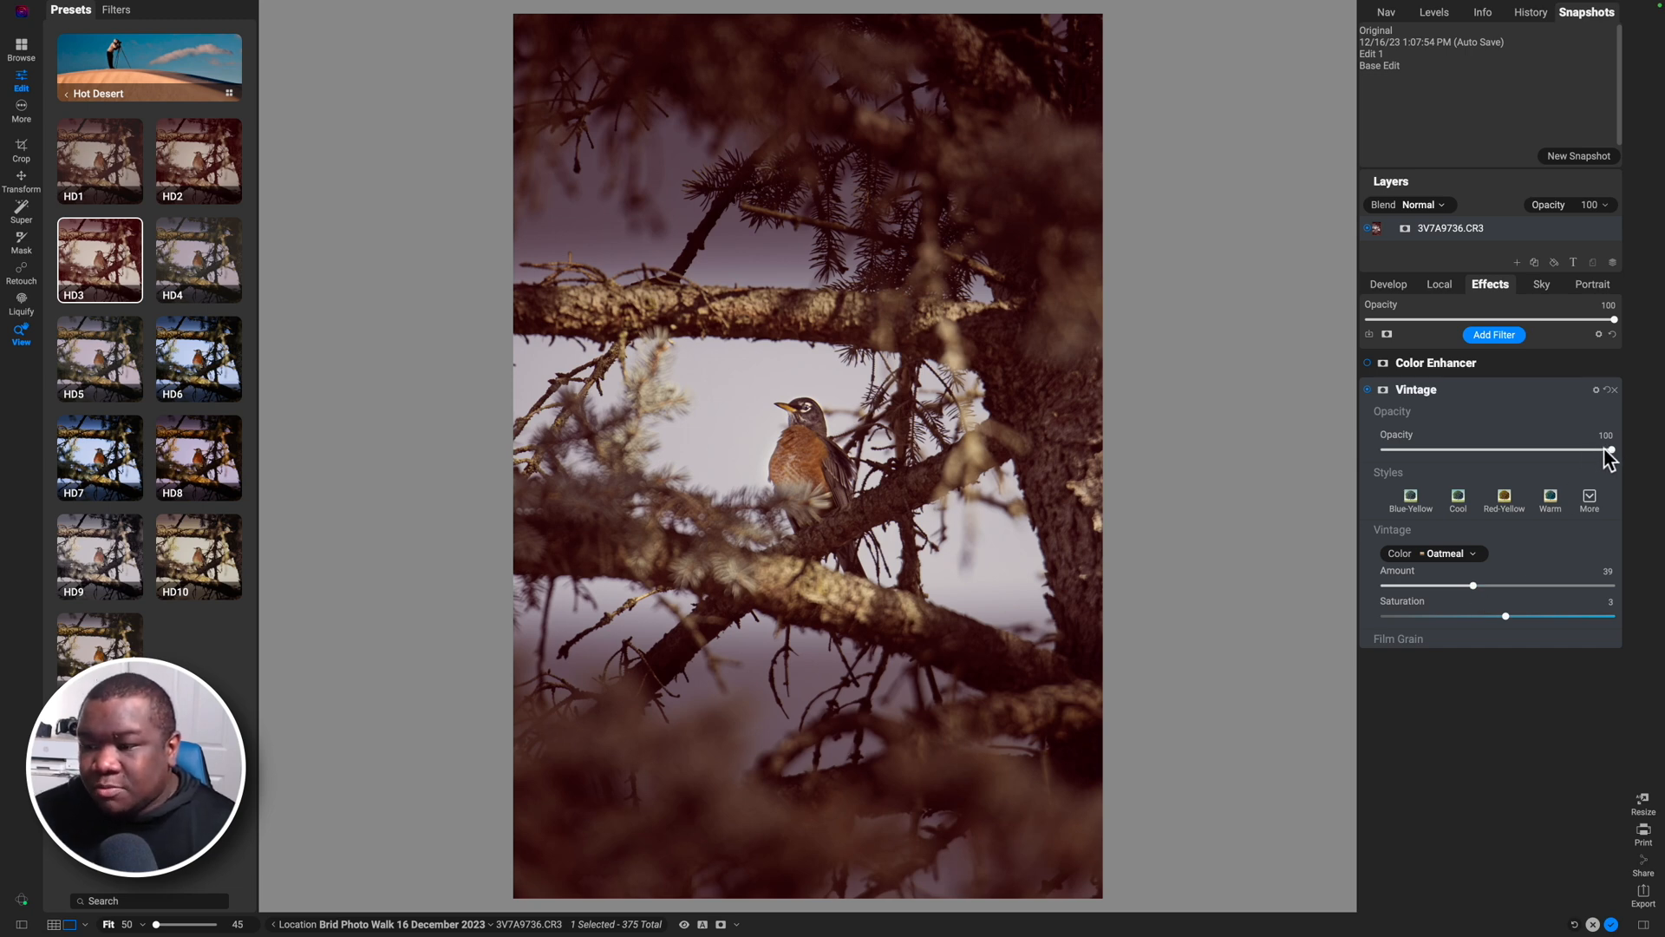
left_click_drag(1610, 449, 1564, 454)
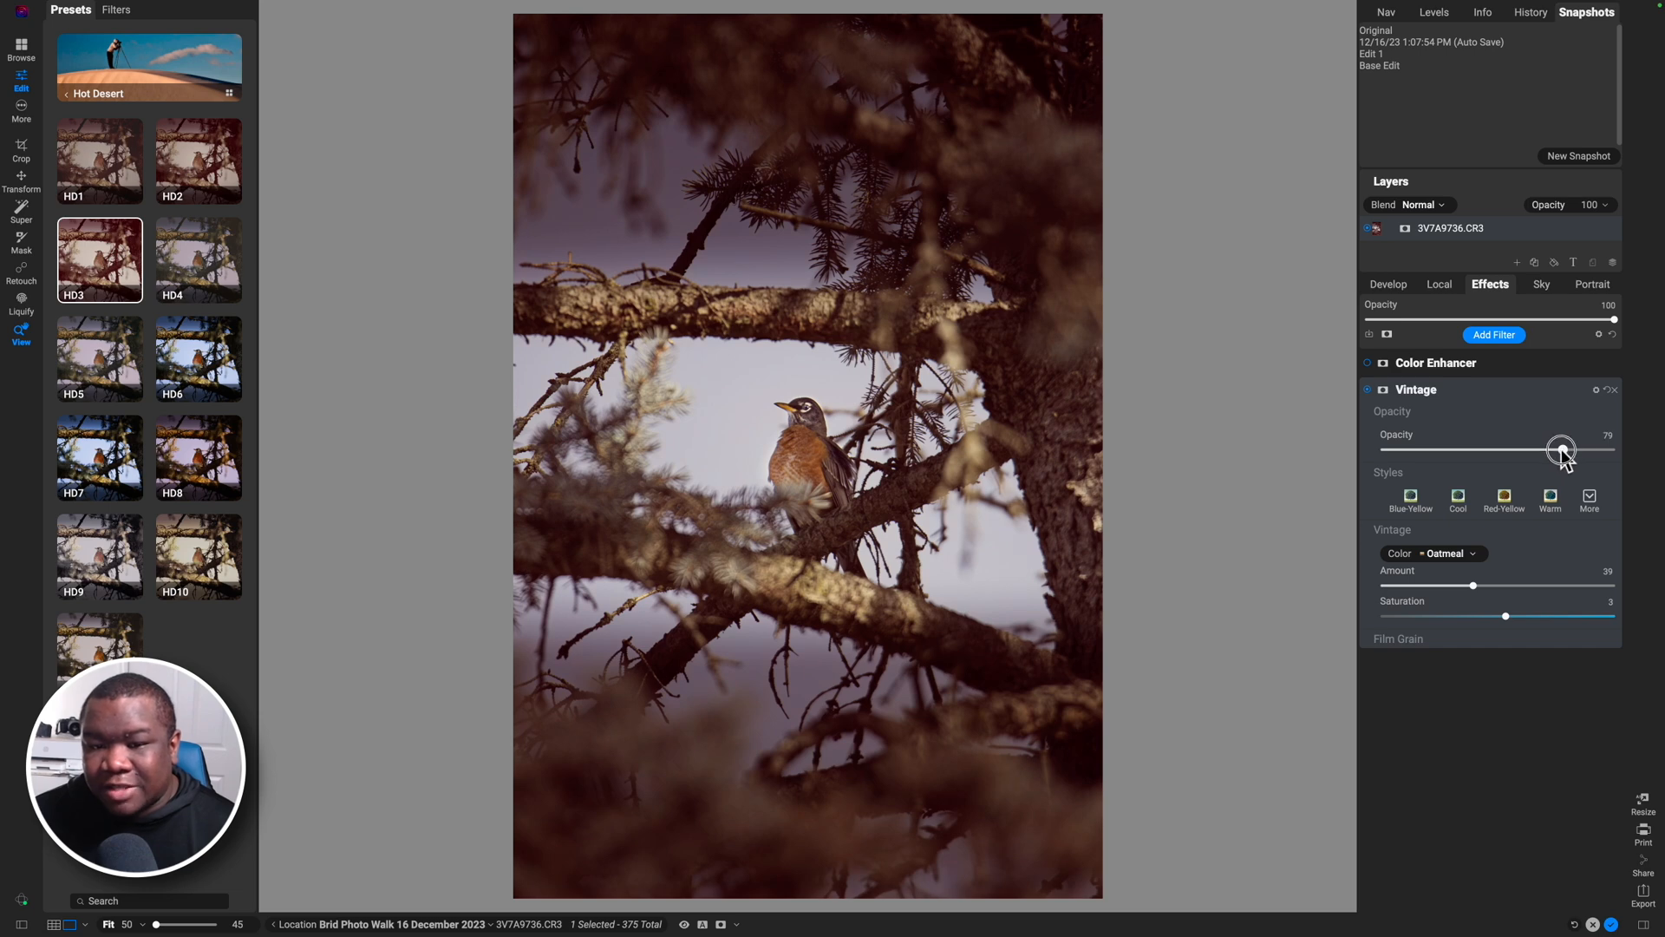
left_click_drag(1571, 456, 1618, 460)
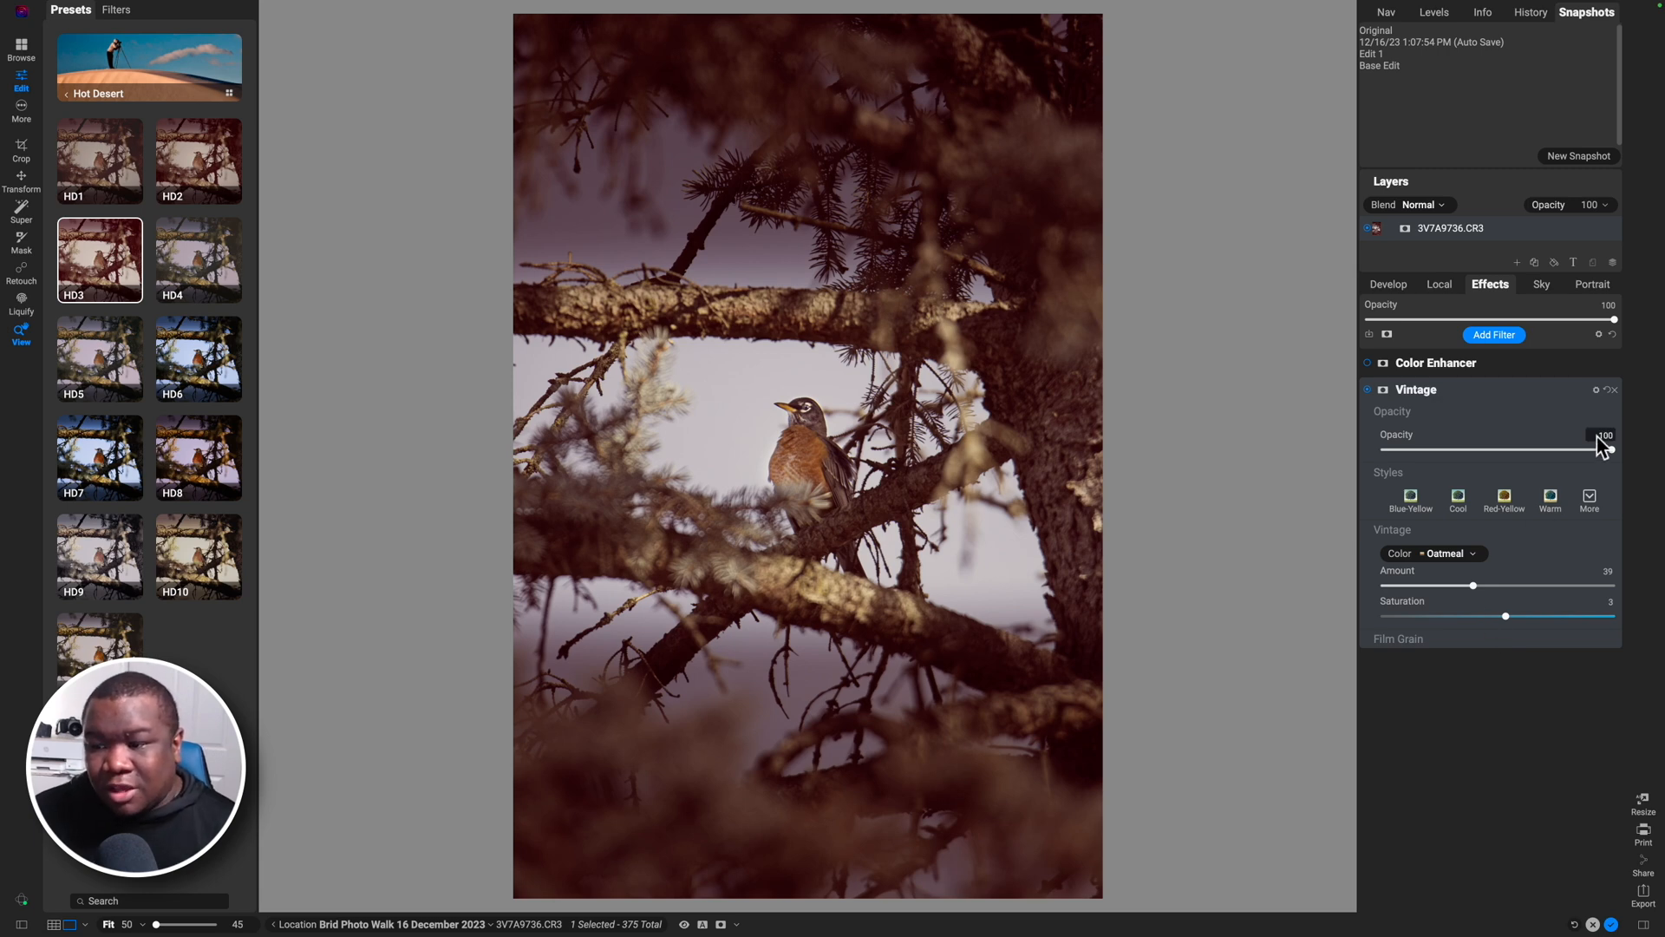
left_click_drag(1609, 451, 1551, 451)
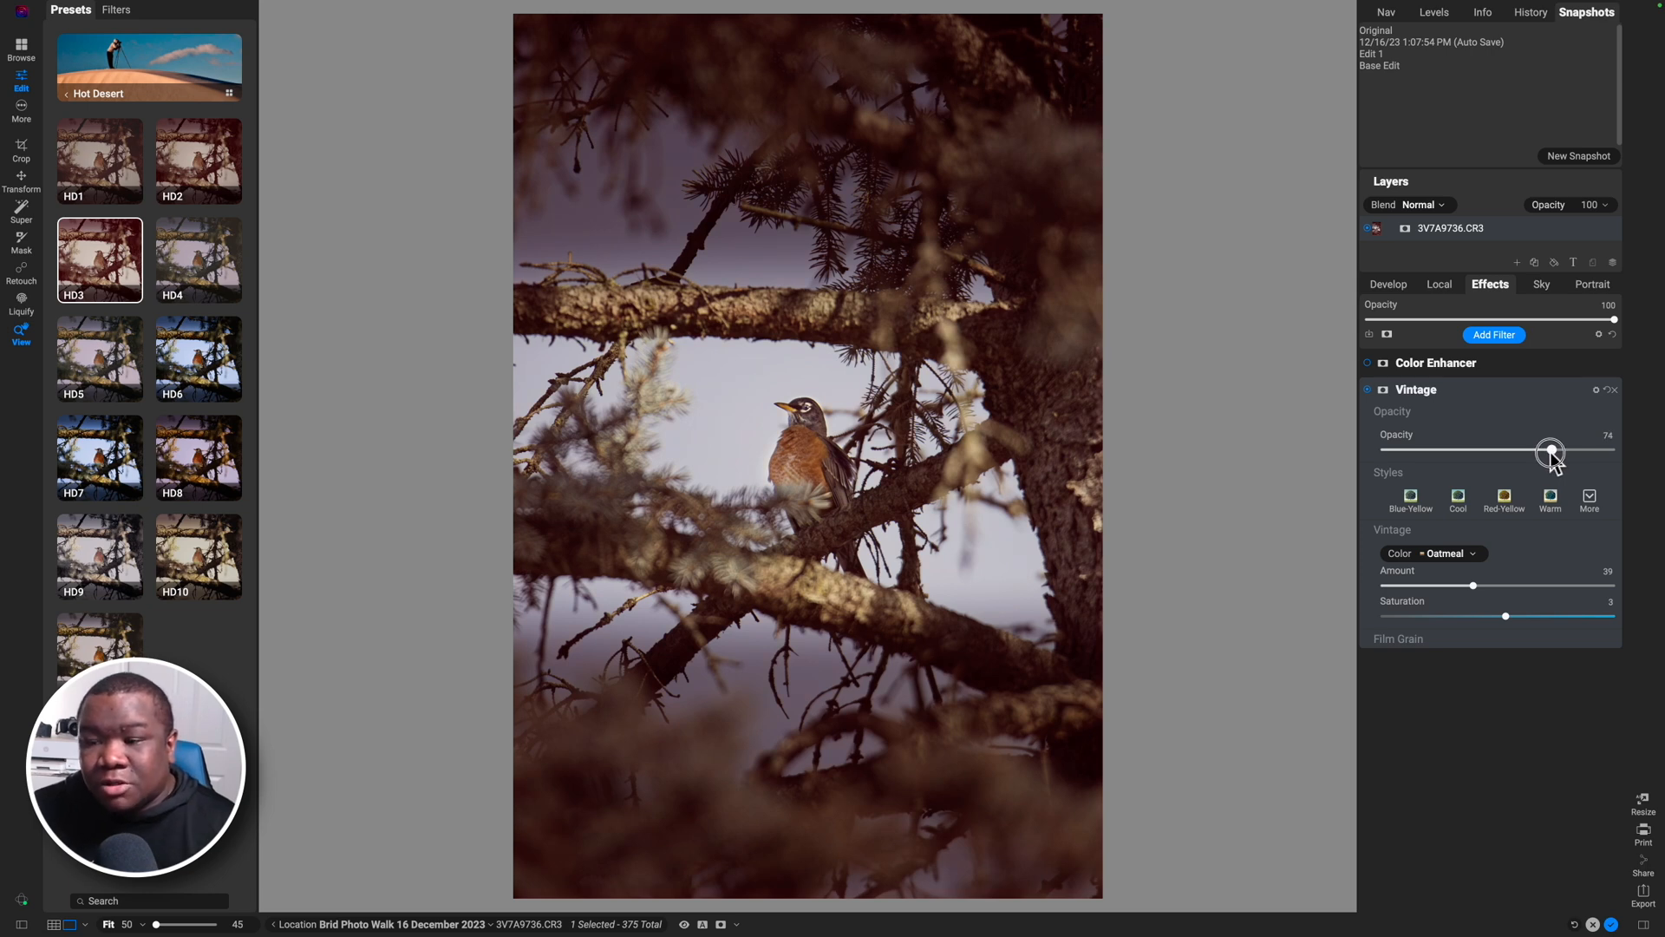
left_click(1470, 388)
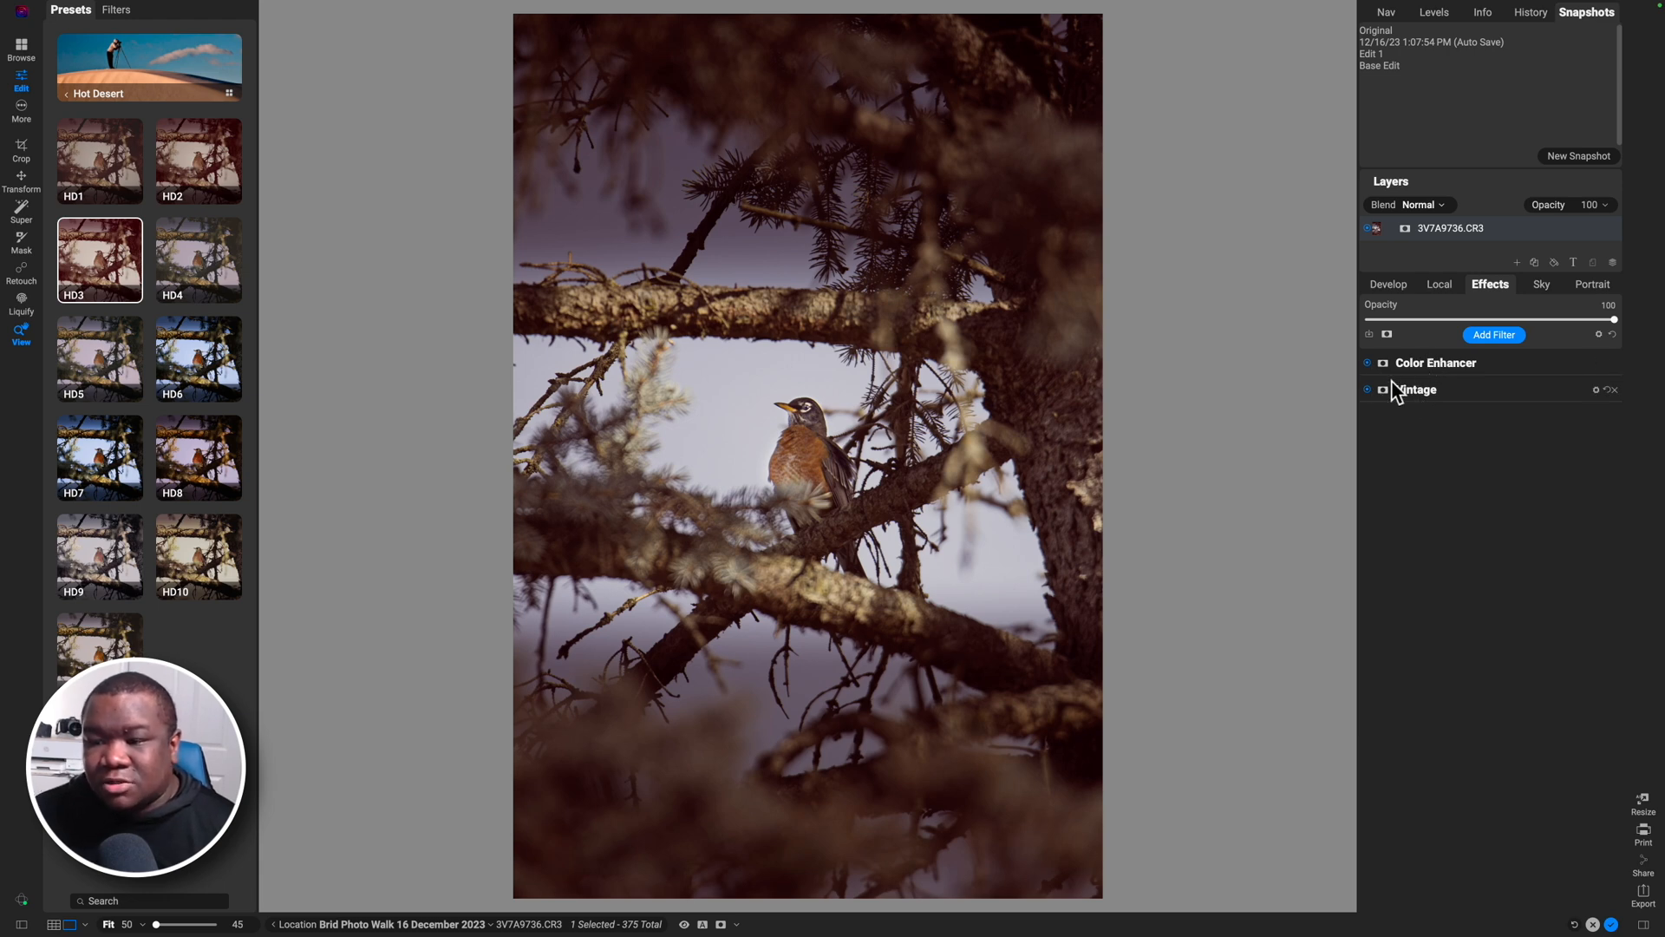
left_click(1368, 389)
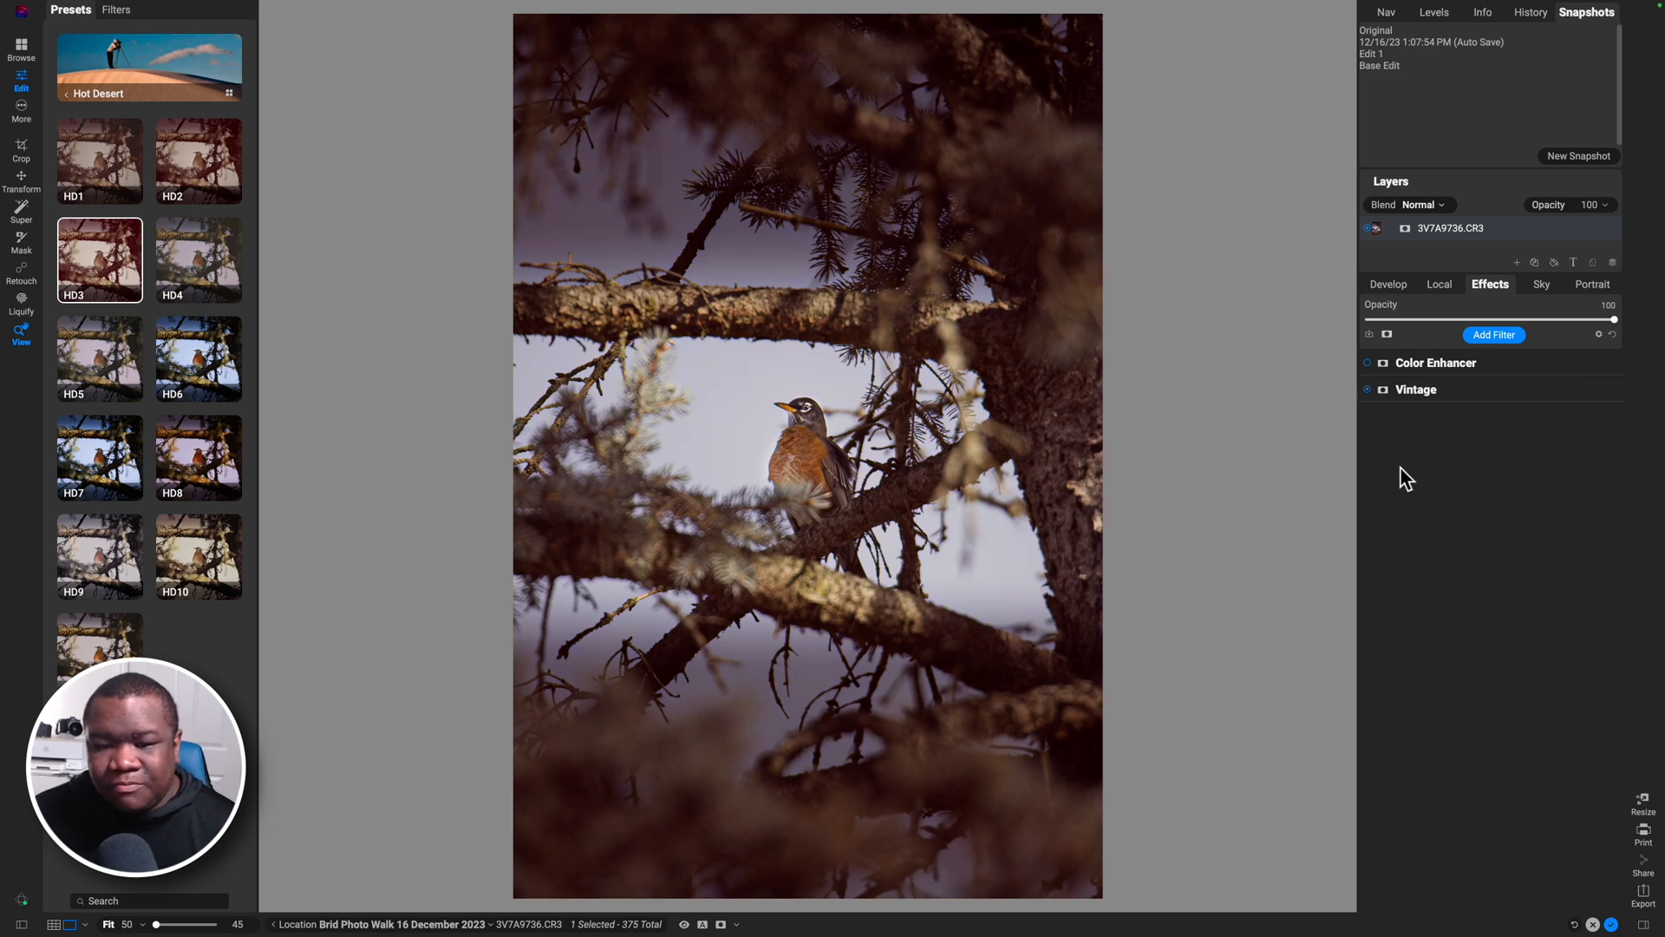
Step: Try the Vintage filter at 53 opacity, switch its blend mode to Color, and set the opacity to 75
left_click(1493, 413)
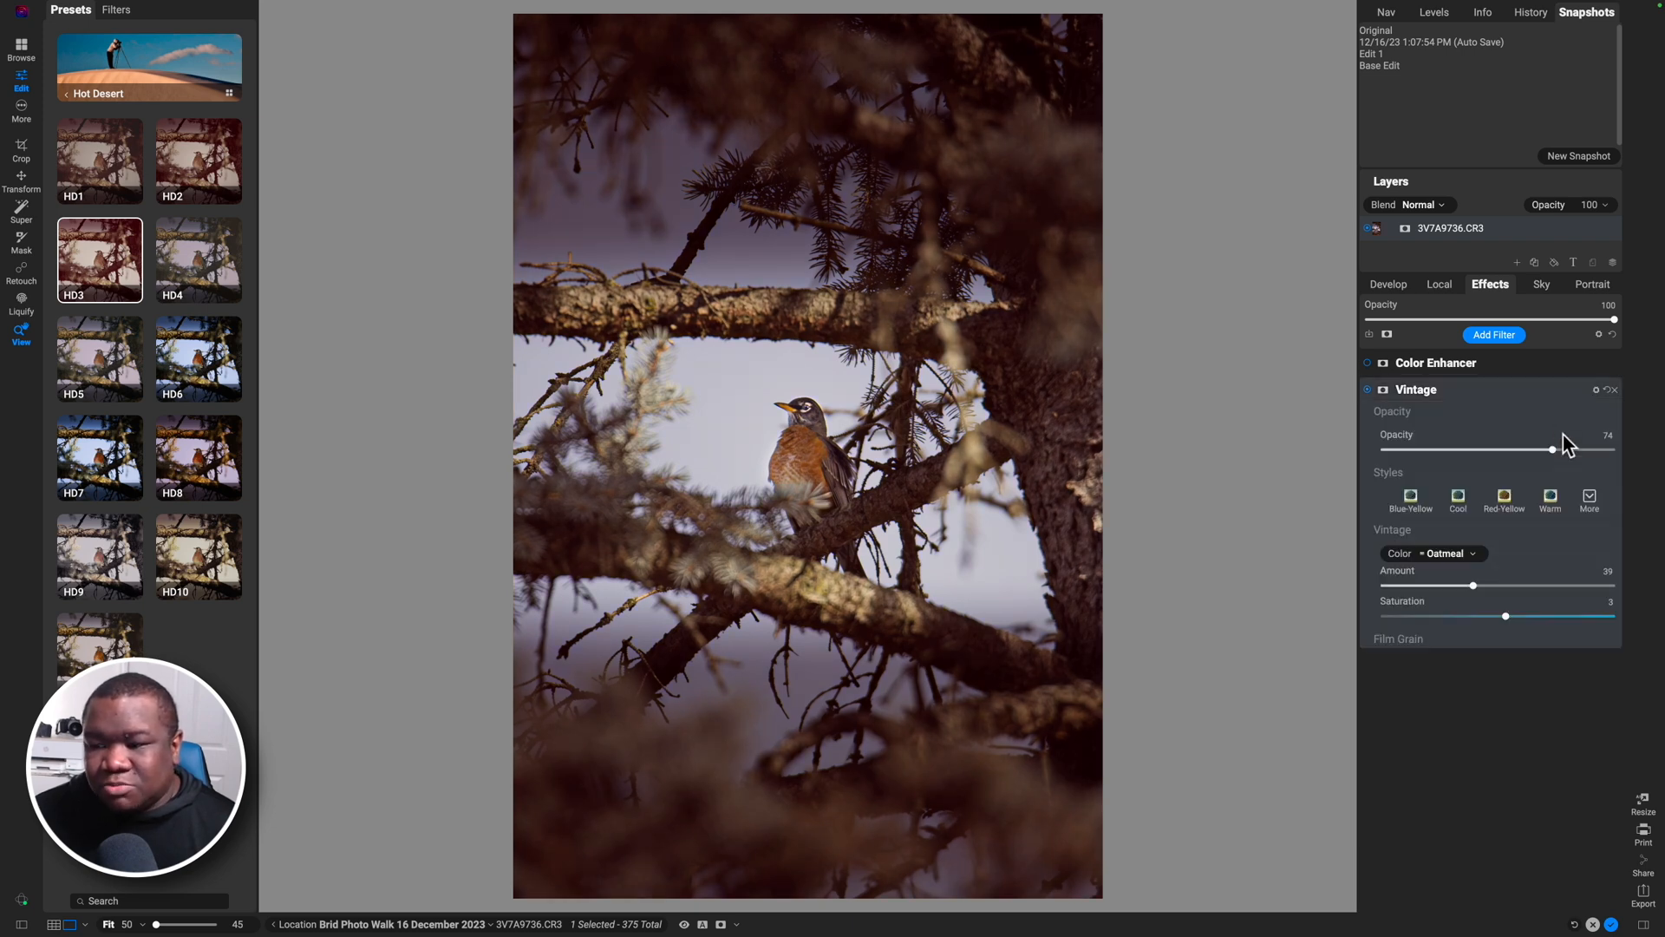
left_click_drag(1551, 451, 1505, 451)
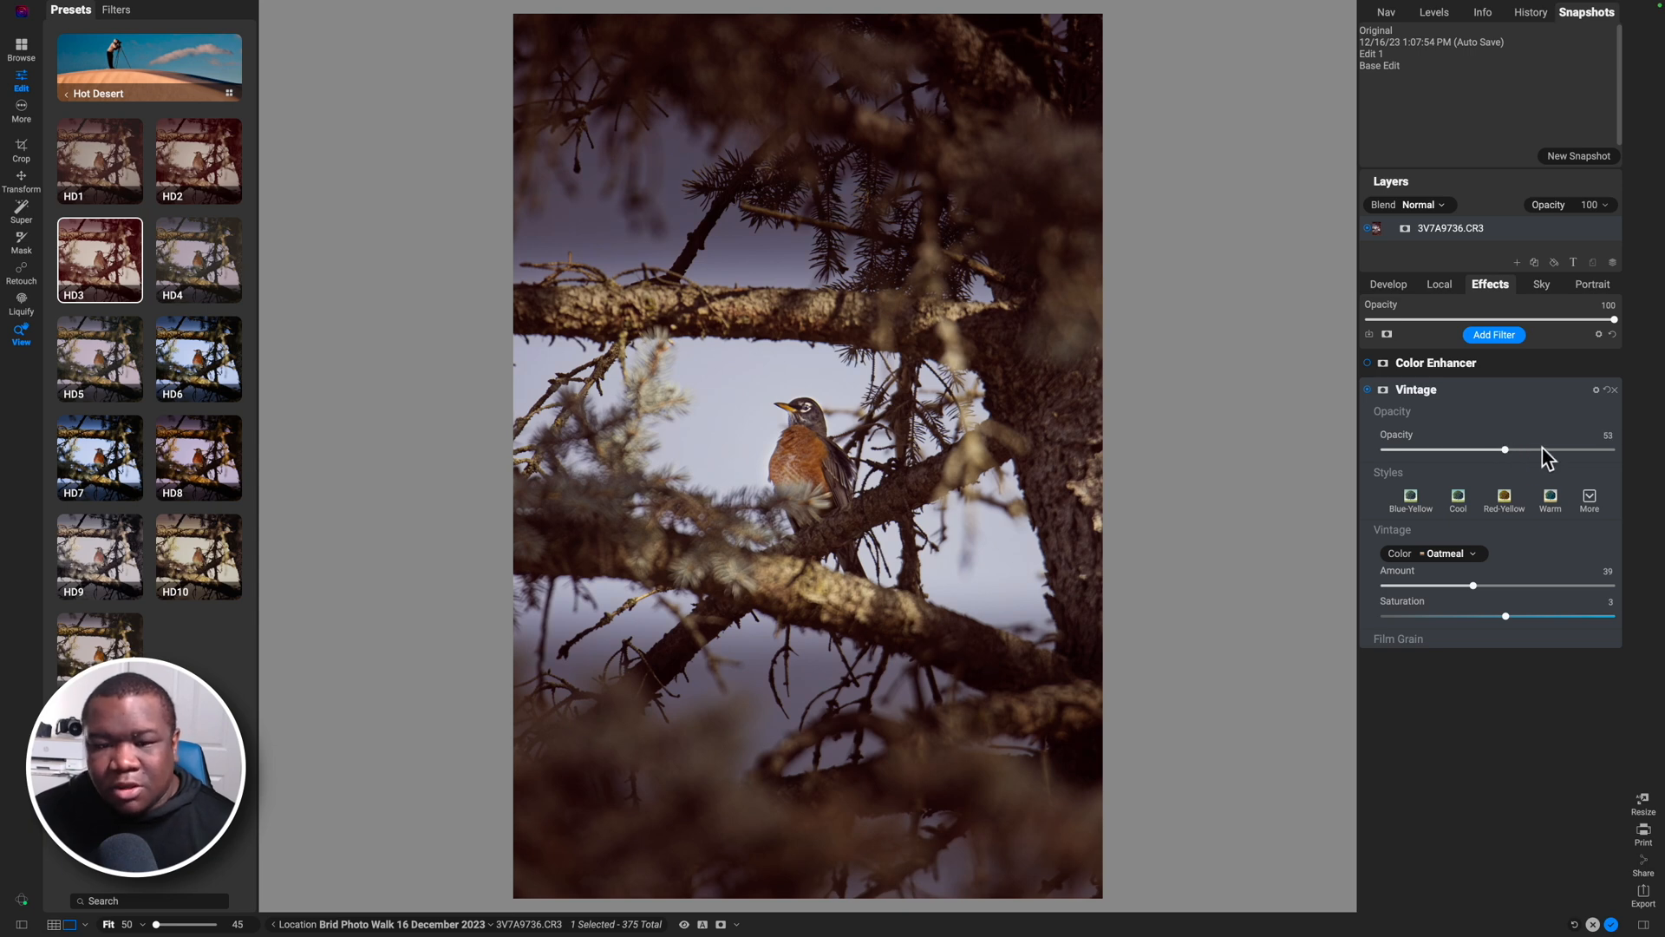
left_click(1596, 389)
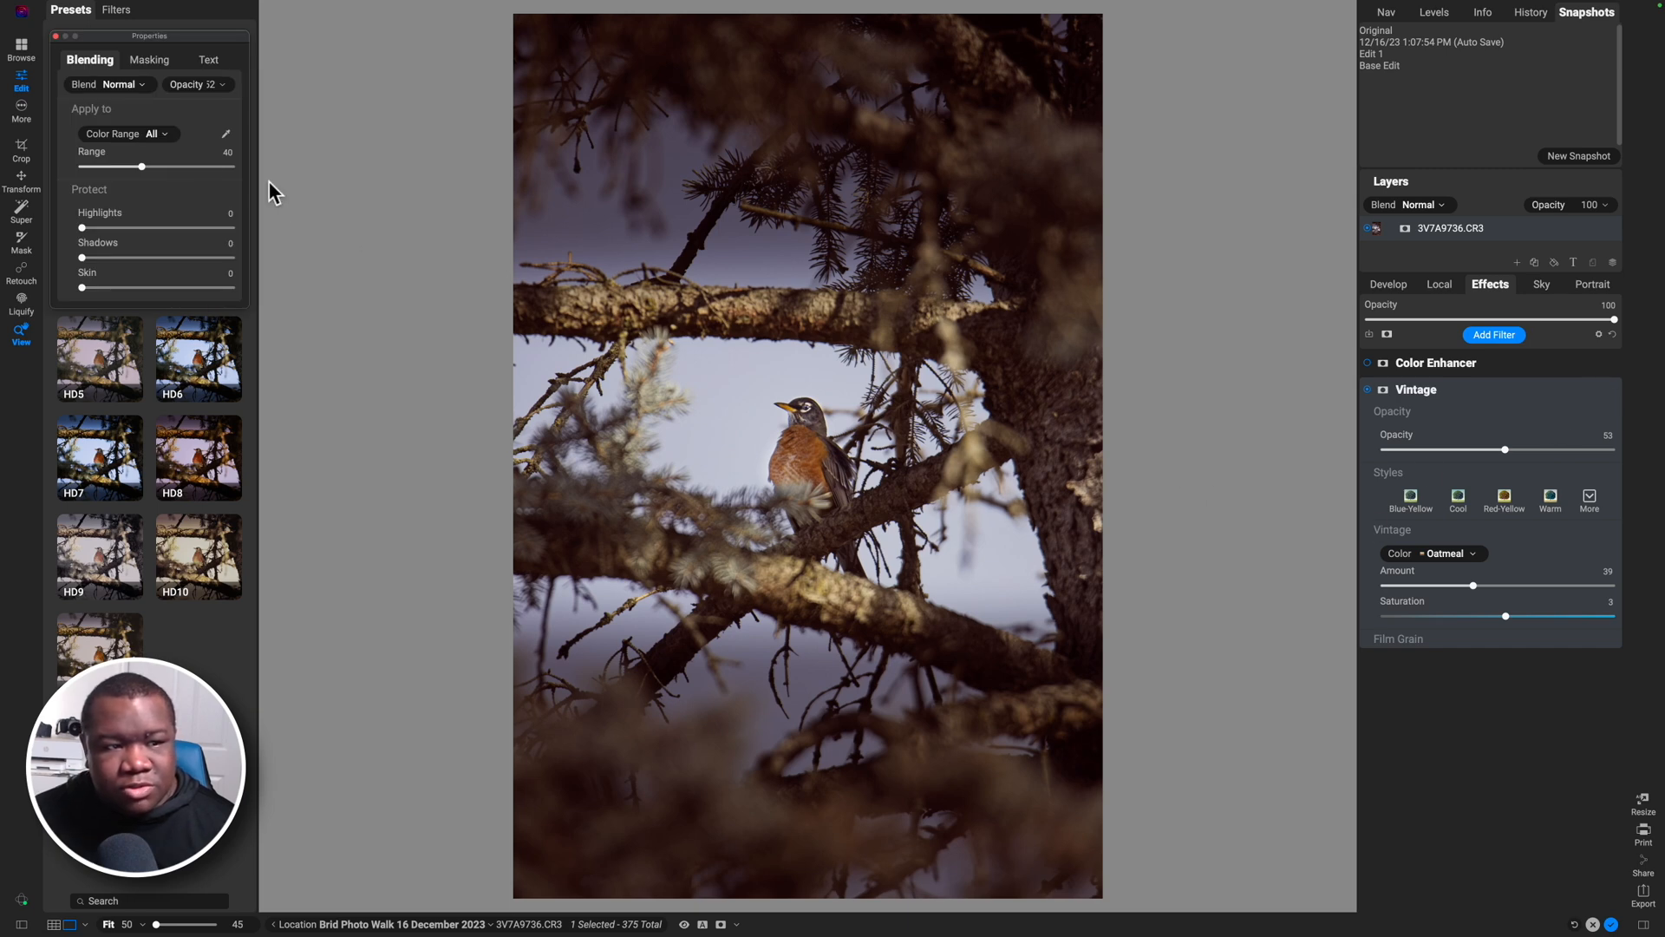
left_click(141, 84)
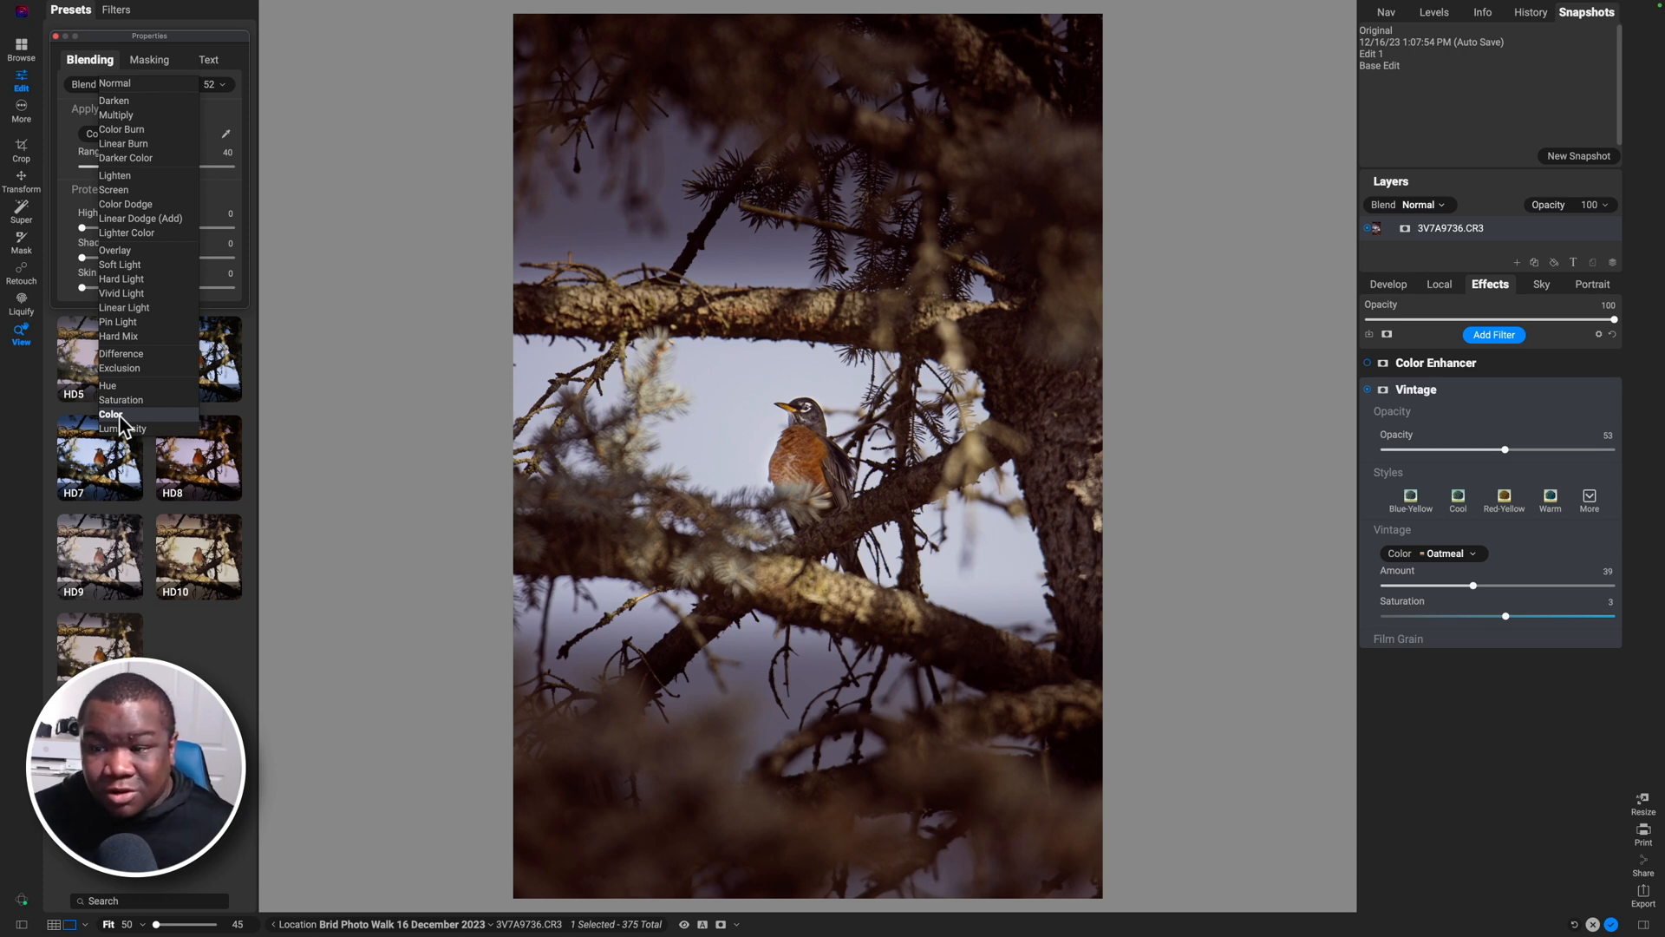
left_click(118, 415)
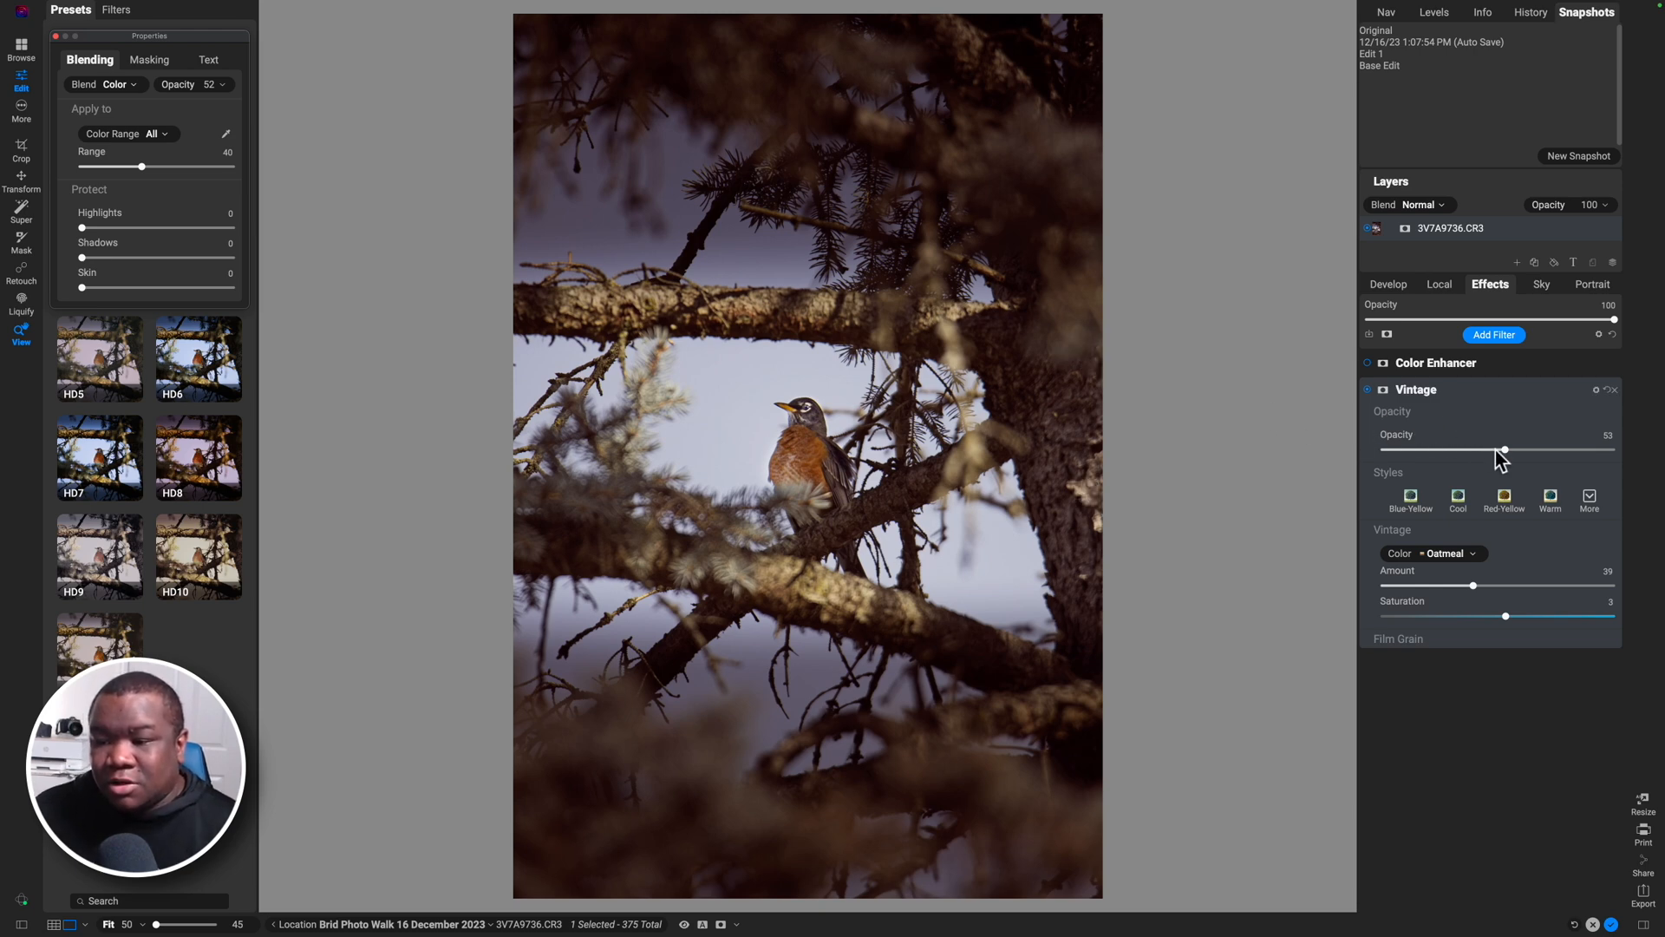
left_click_drag(1506, 457, 1560, 465)
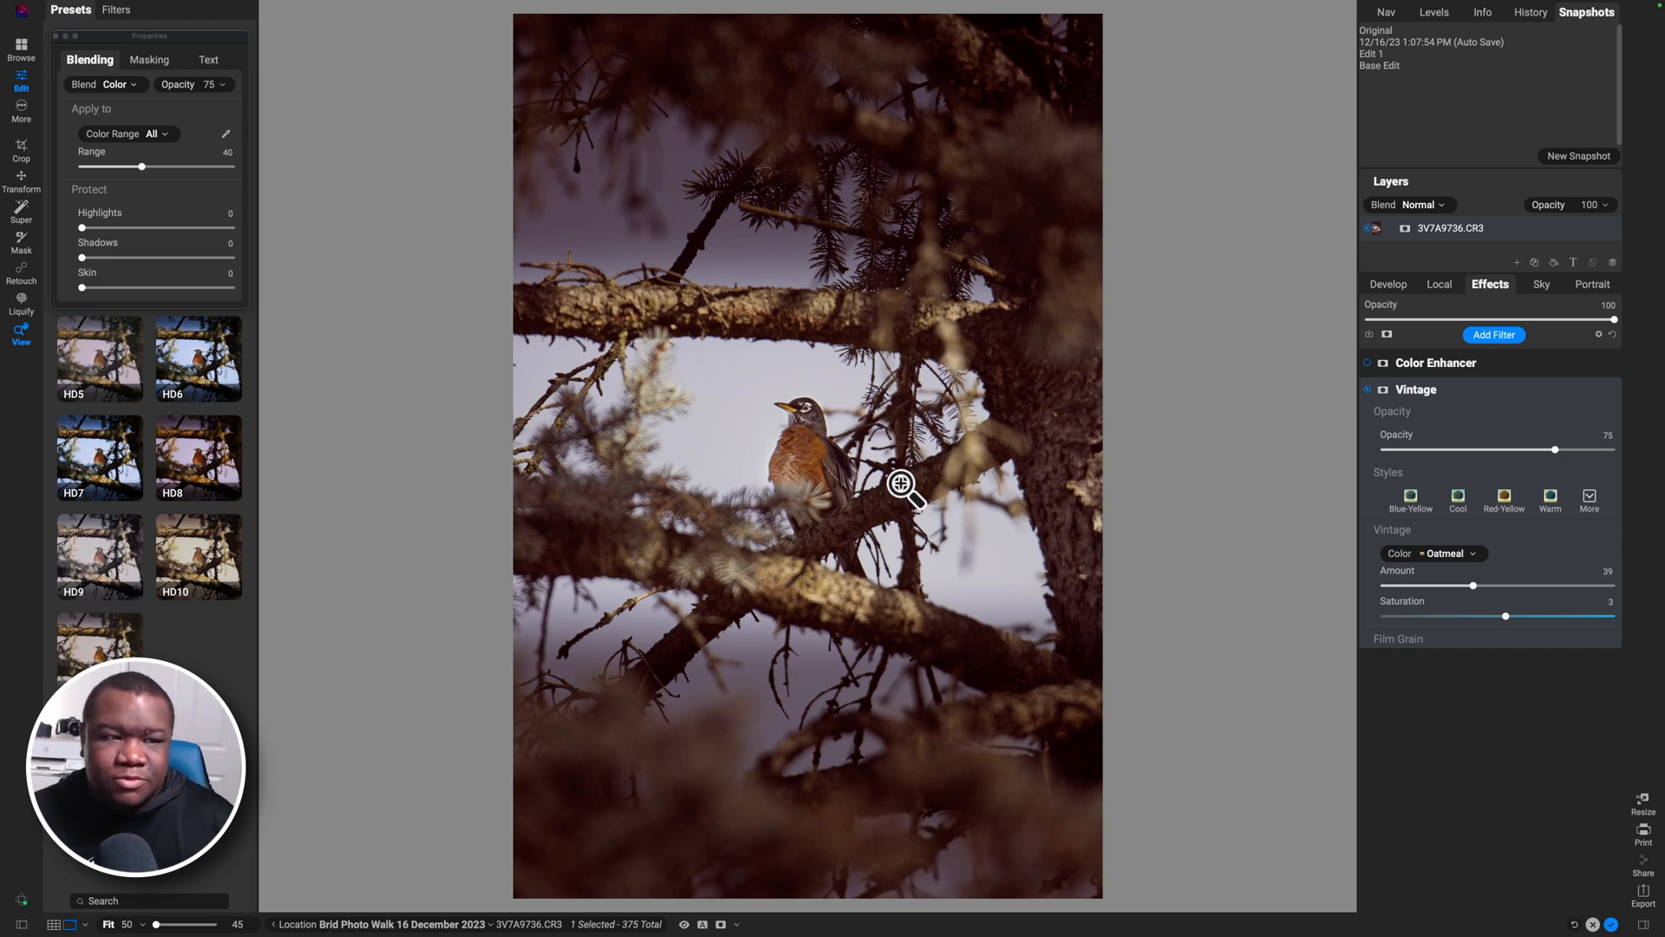
Step: Partially erase the Vintage effect from the bird with a masking brush of size 400 to 350 at 31 opacity
left_click(137, 60)
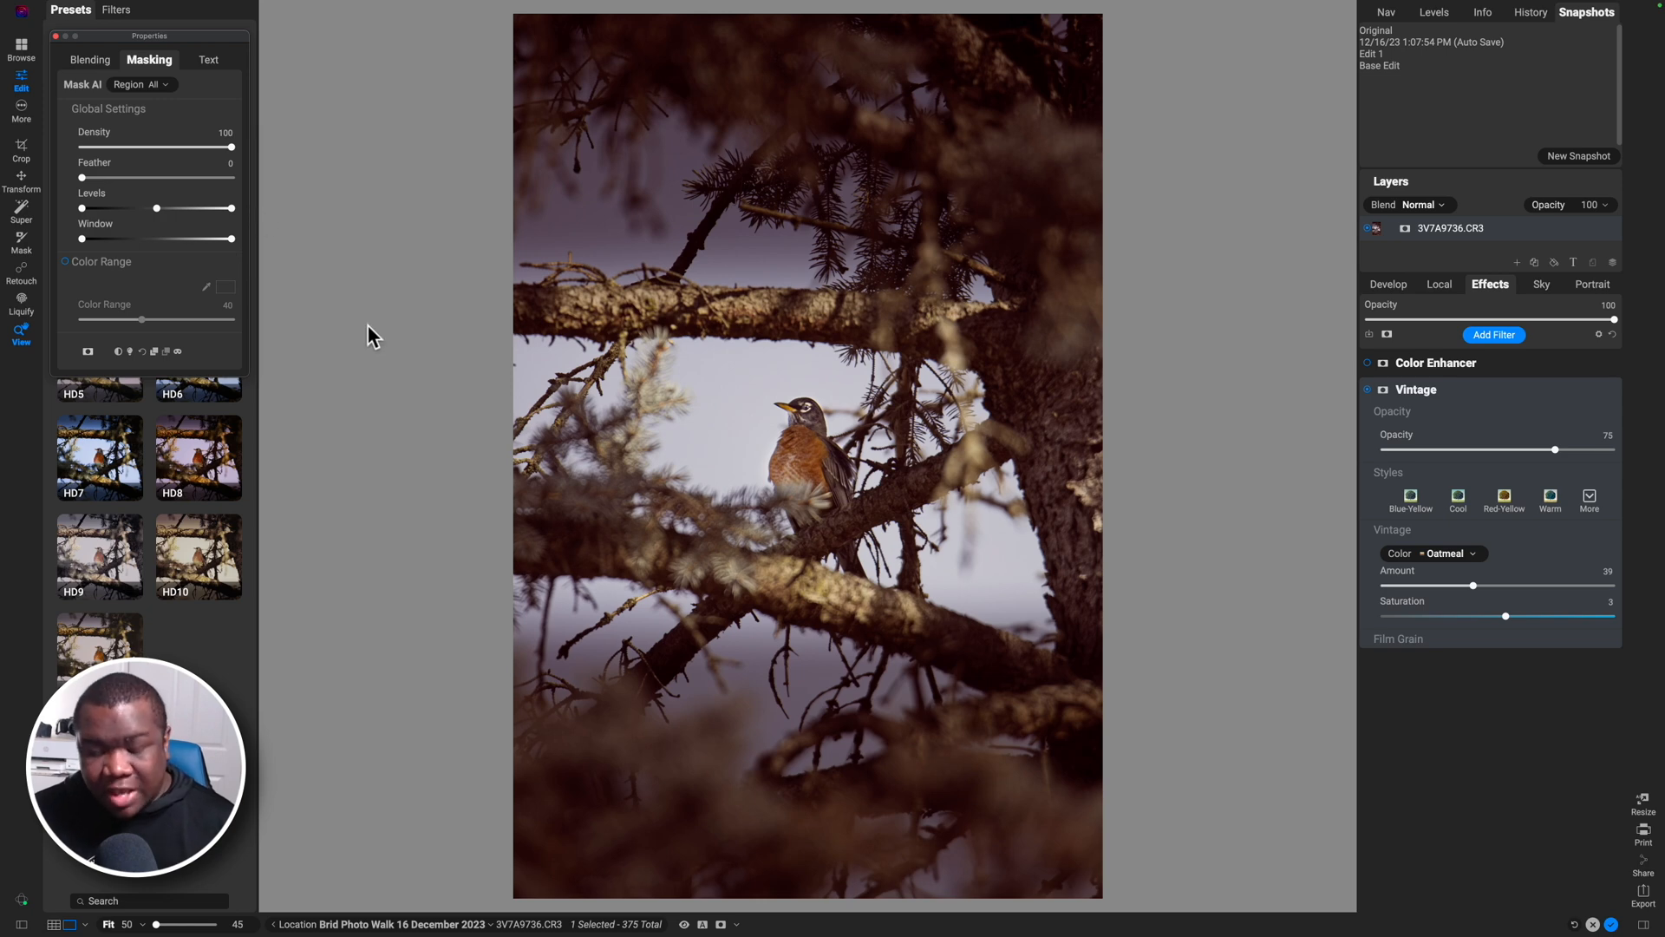
key("b")
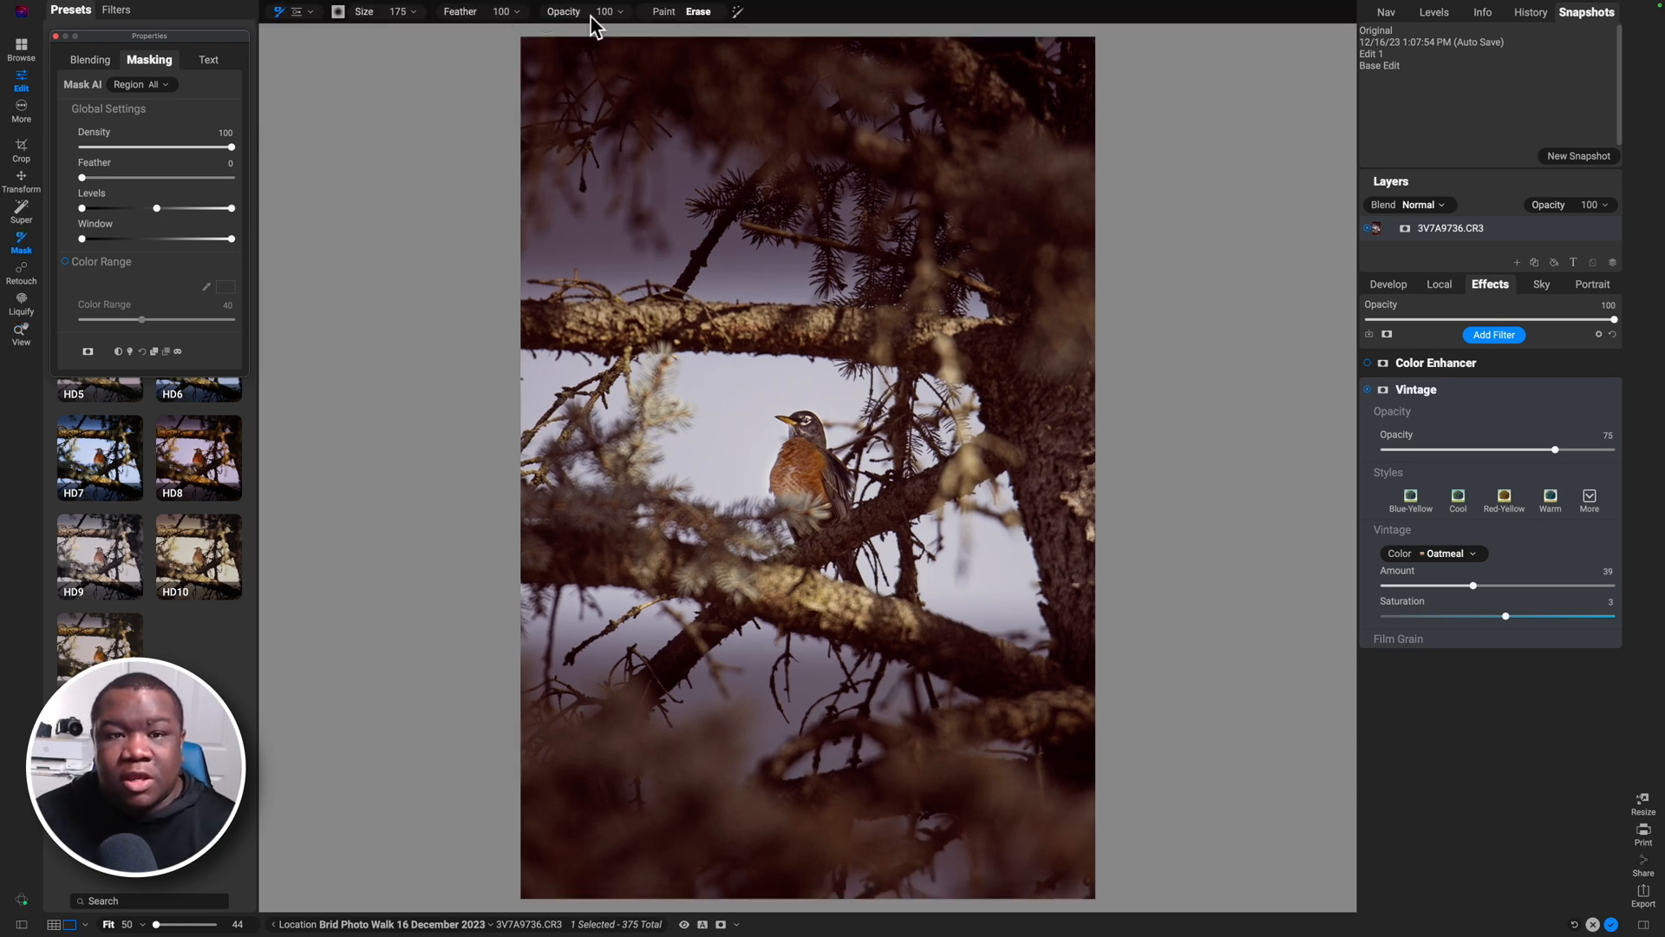
left_click_drag(563, 12, 506, 37)
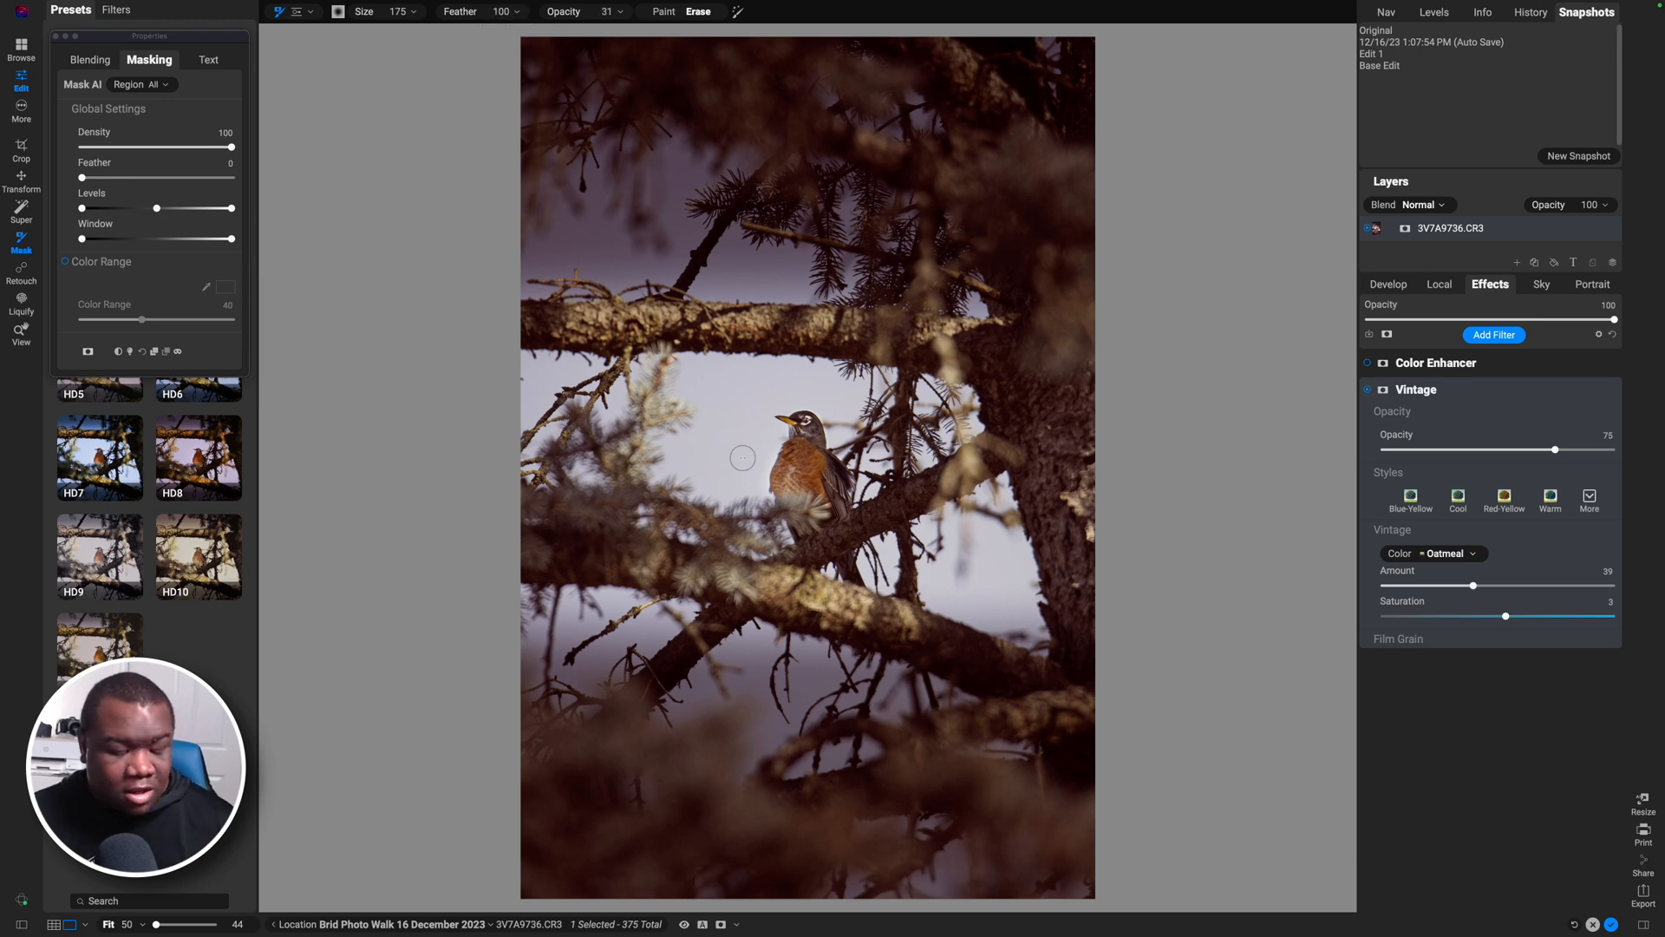
scroll(743, 458, "up", 13)
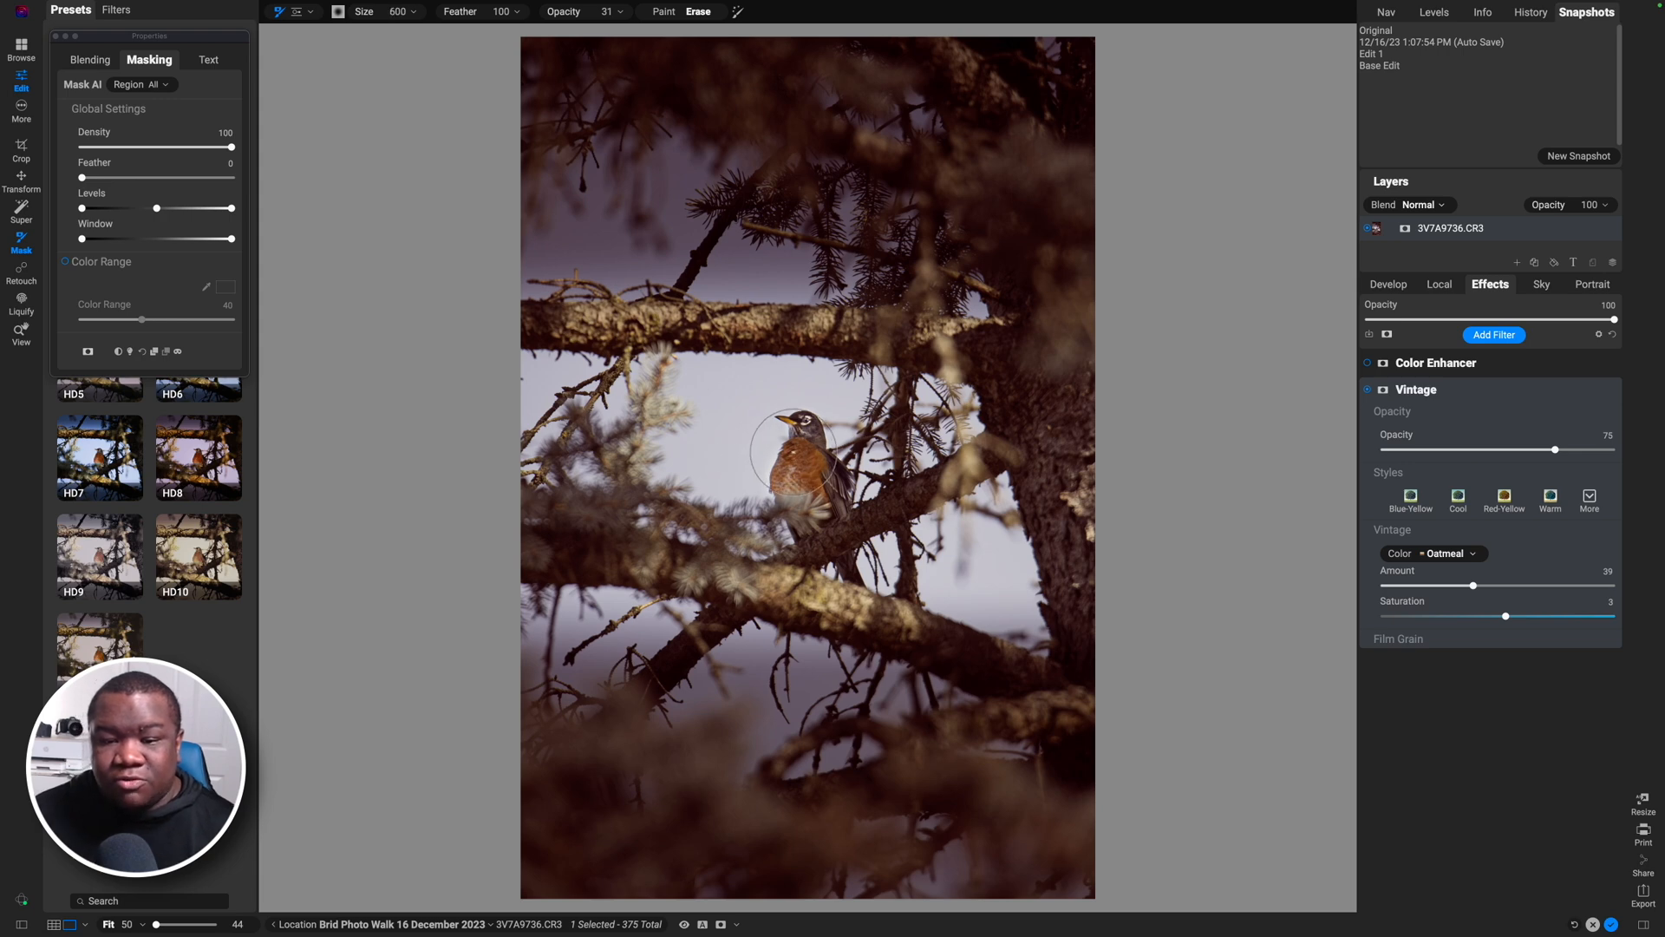
scroll(798, 452, "down", 4)
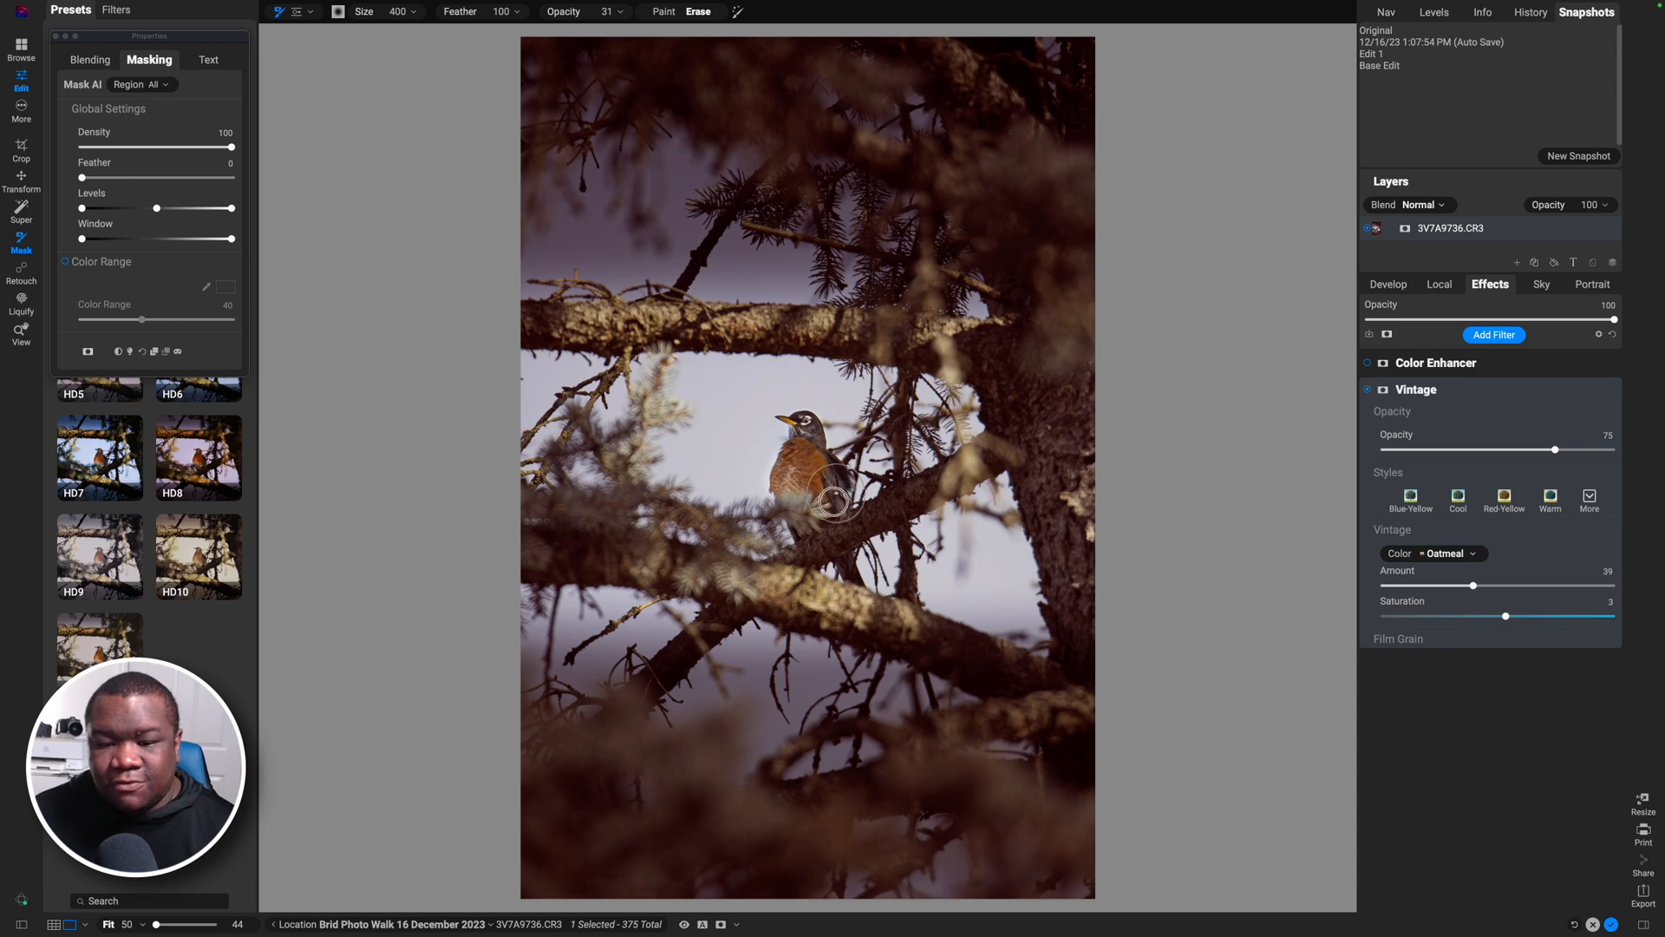
left_click_drag(808, 507, 792, 436)
scroll(801, 429, "down", 2)
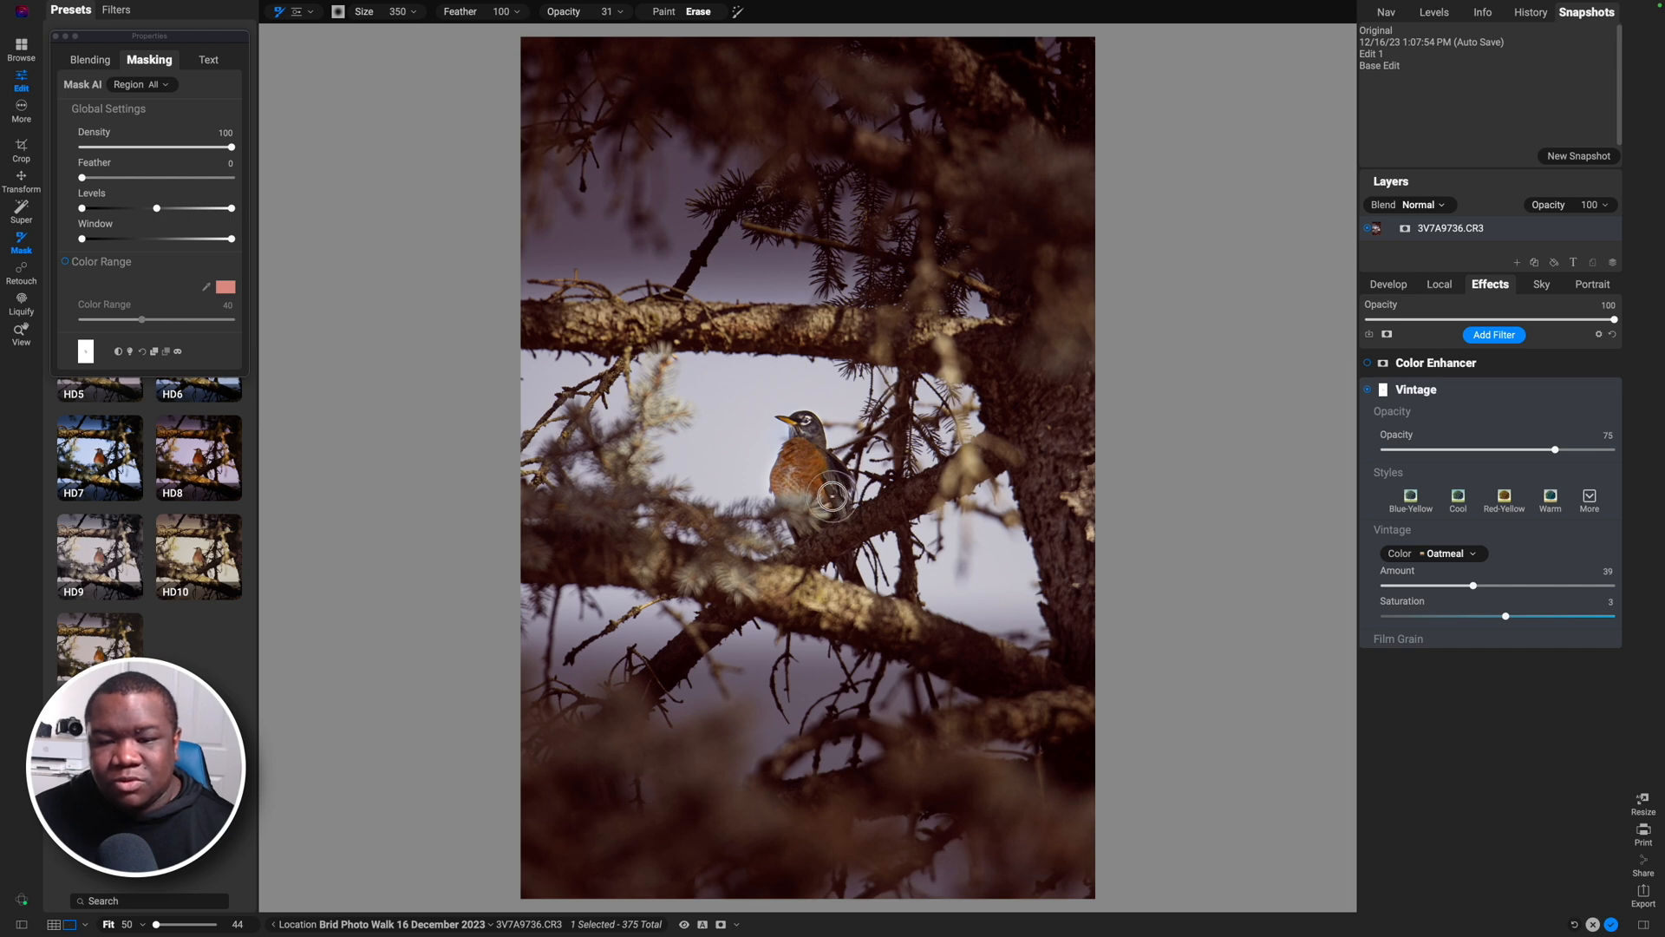
Step: Examine the Vintage filter's brushed mask as a red overlay and in grayscale, and hide the mask view
key("super+m")
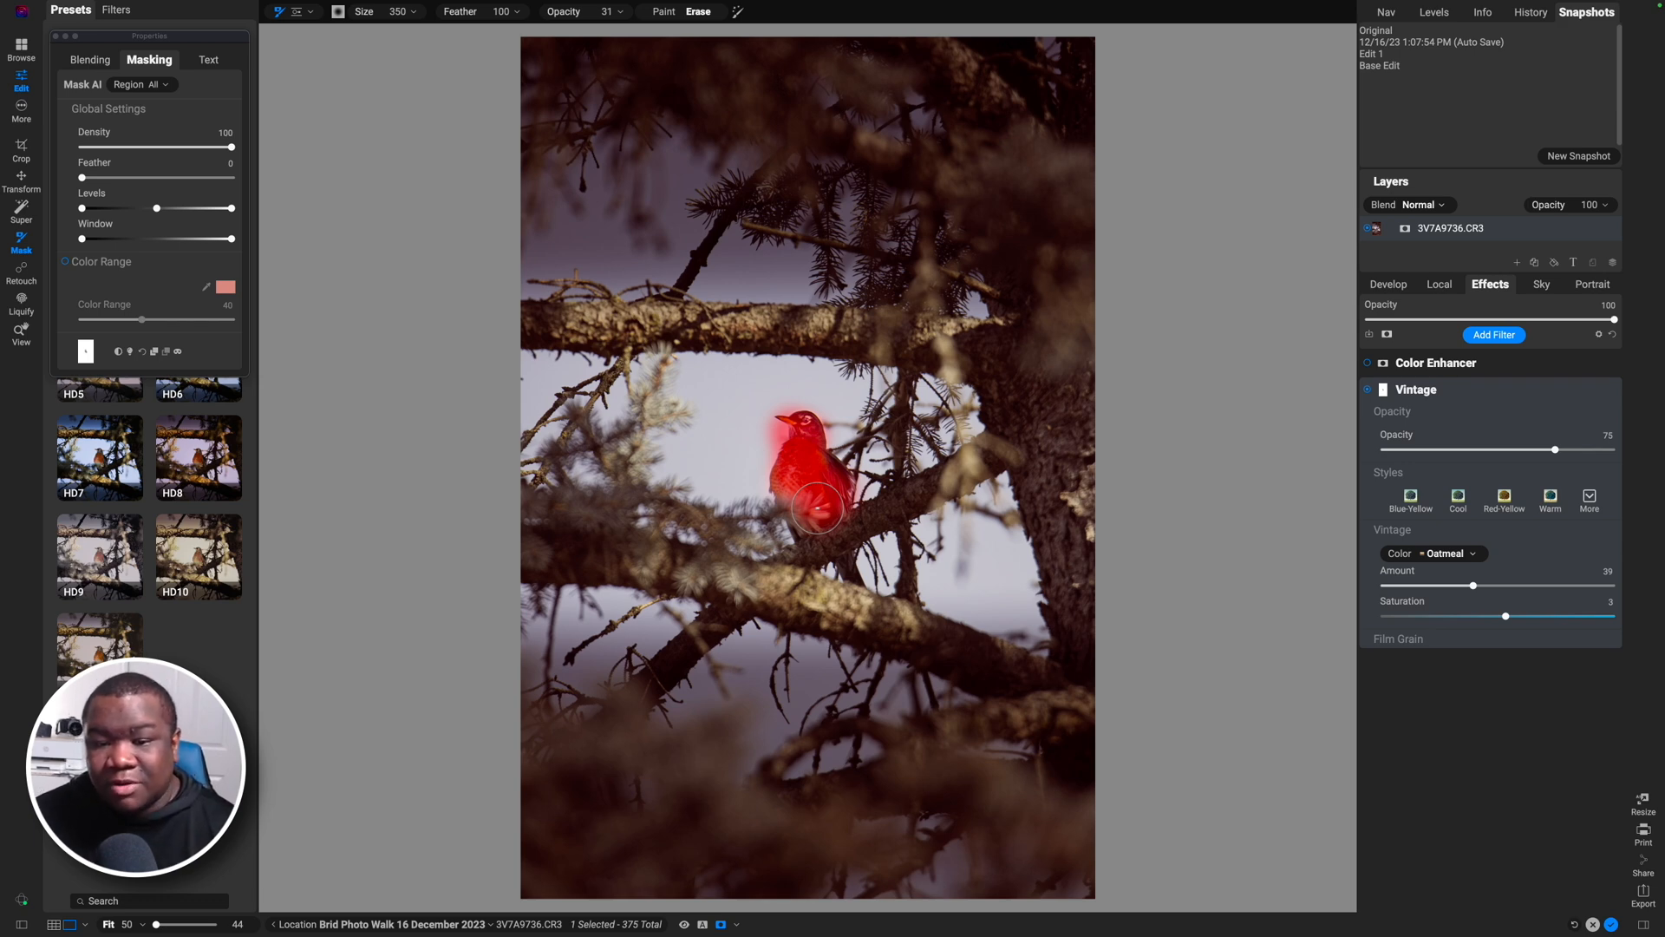
key("o")
key("o")
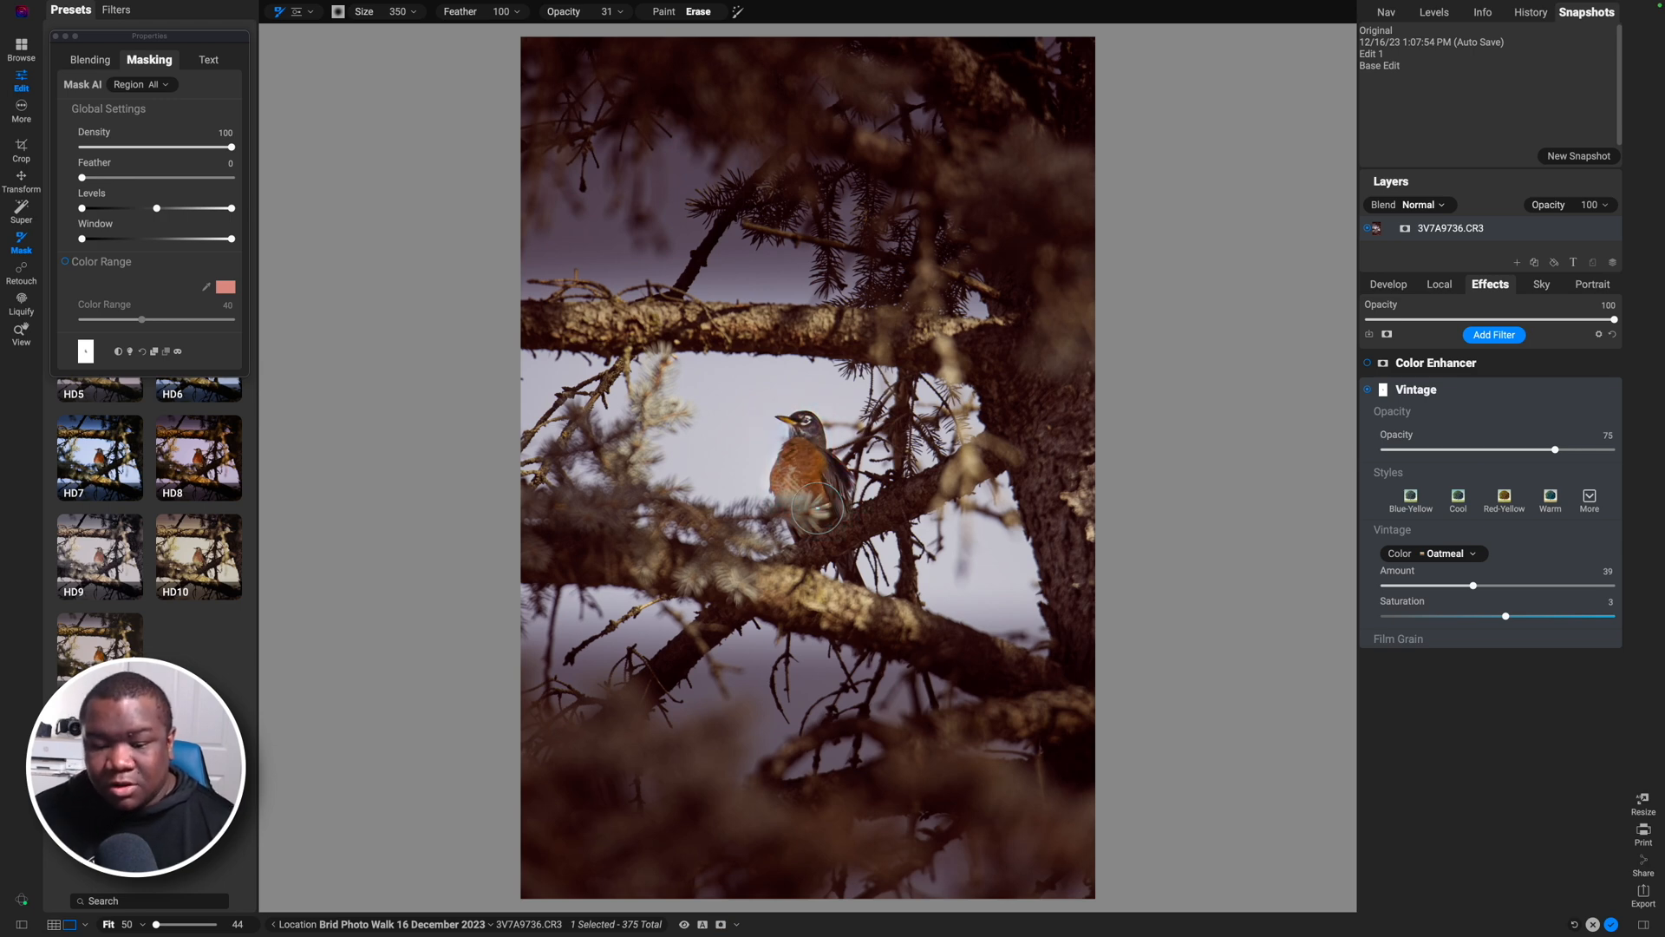
left_click(738, 925)
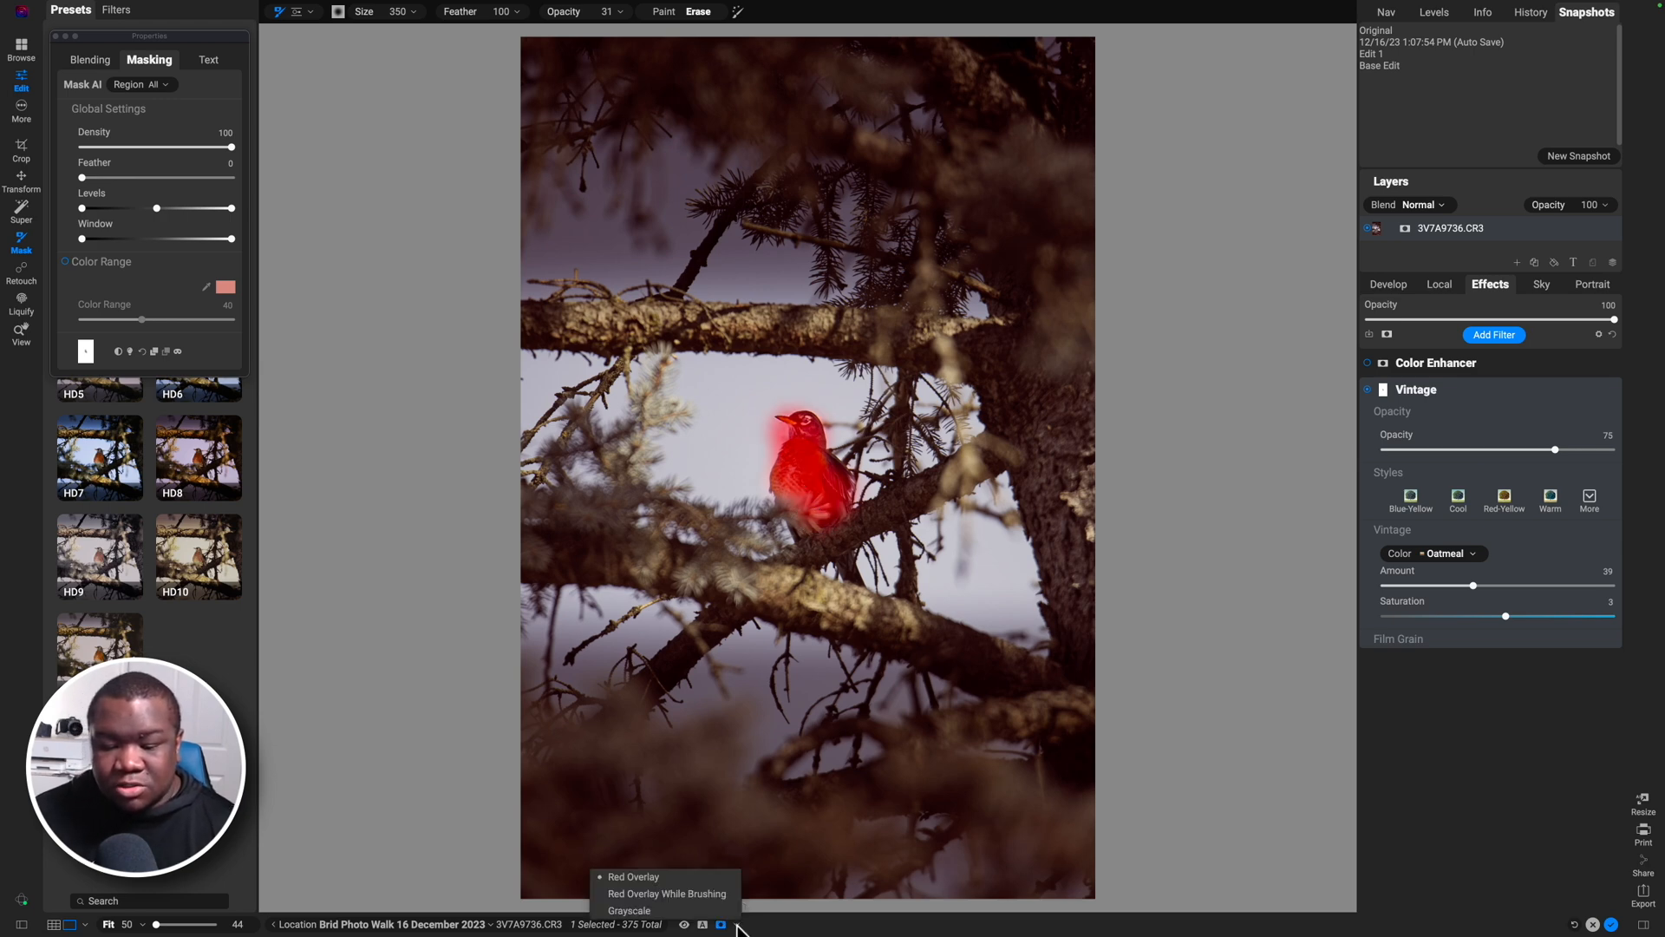
left_click(653, 911)
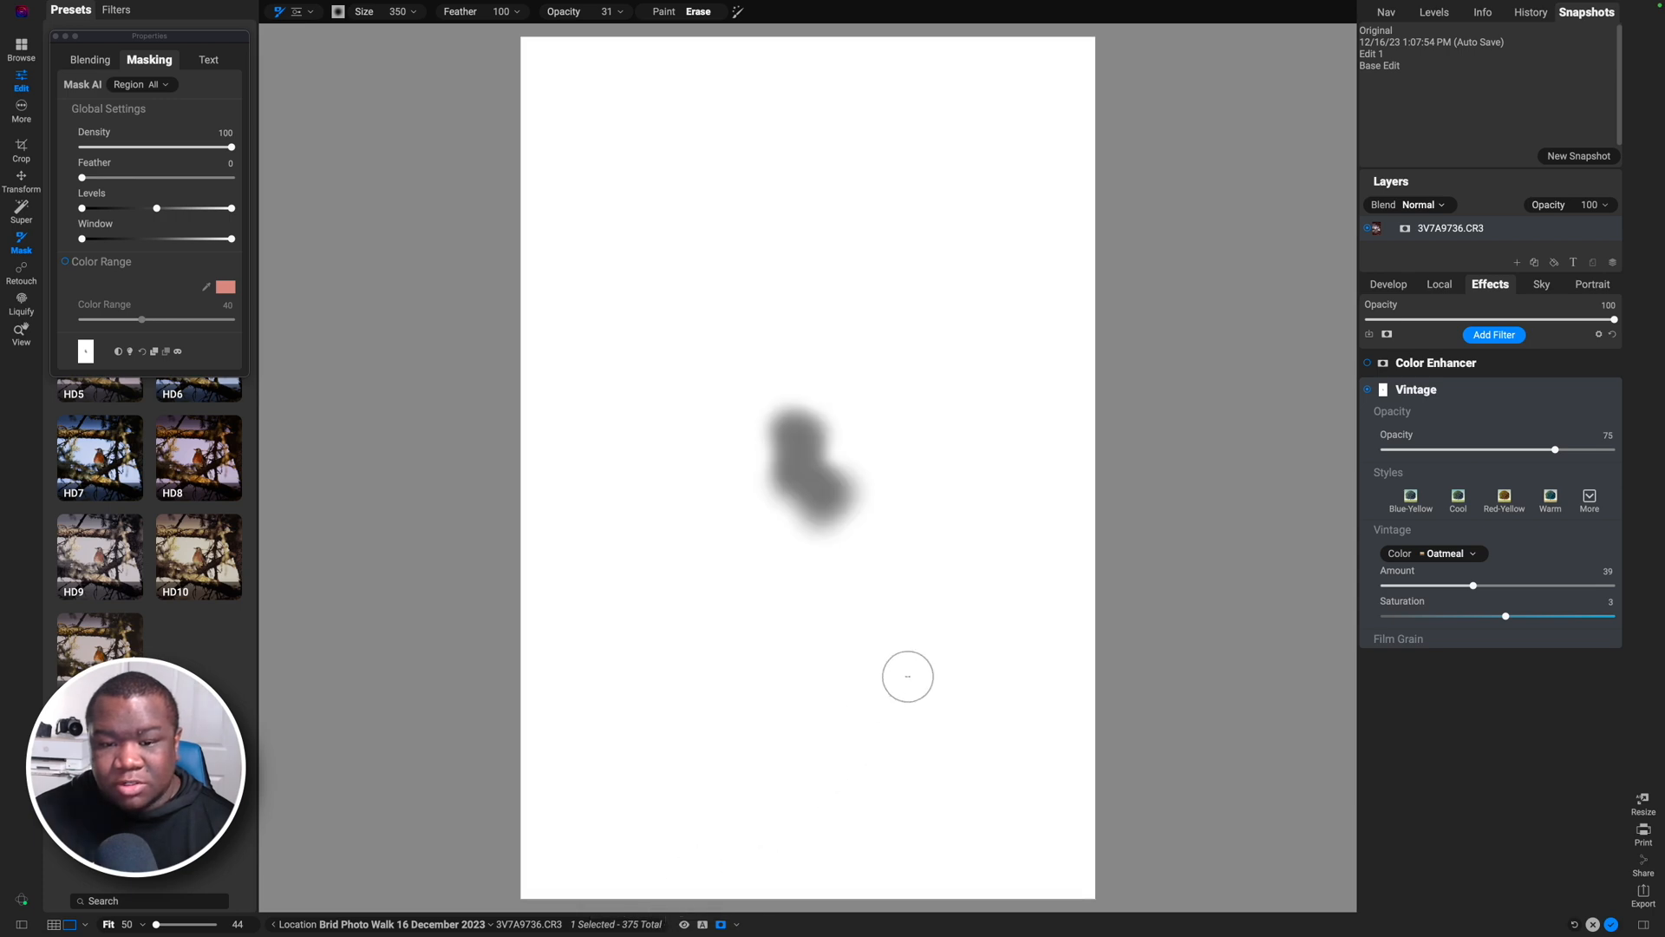
left_click_drag(790, 429, 785, 425)
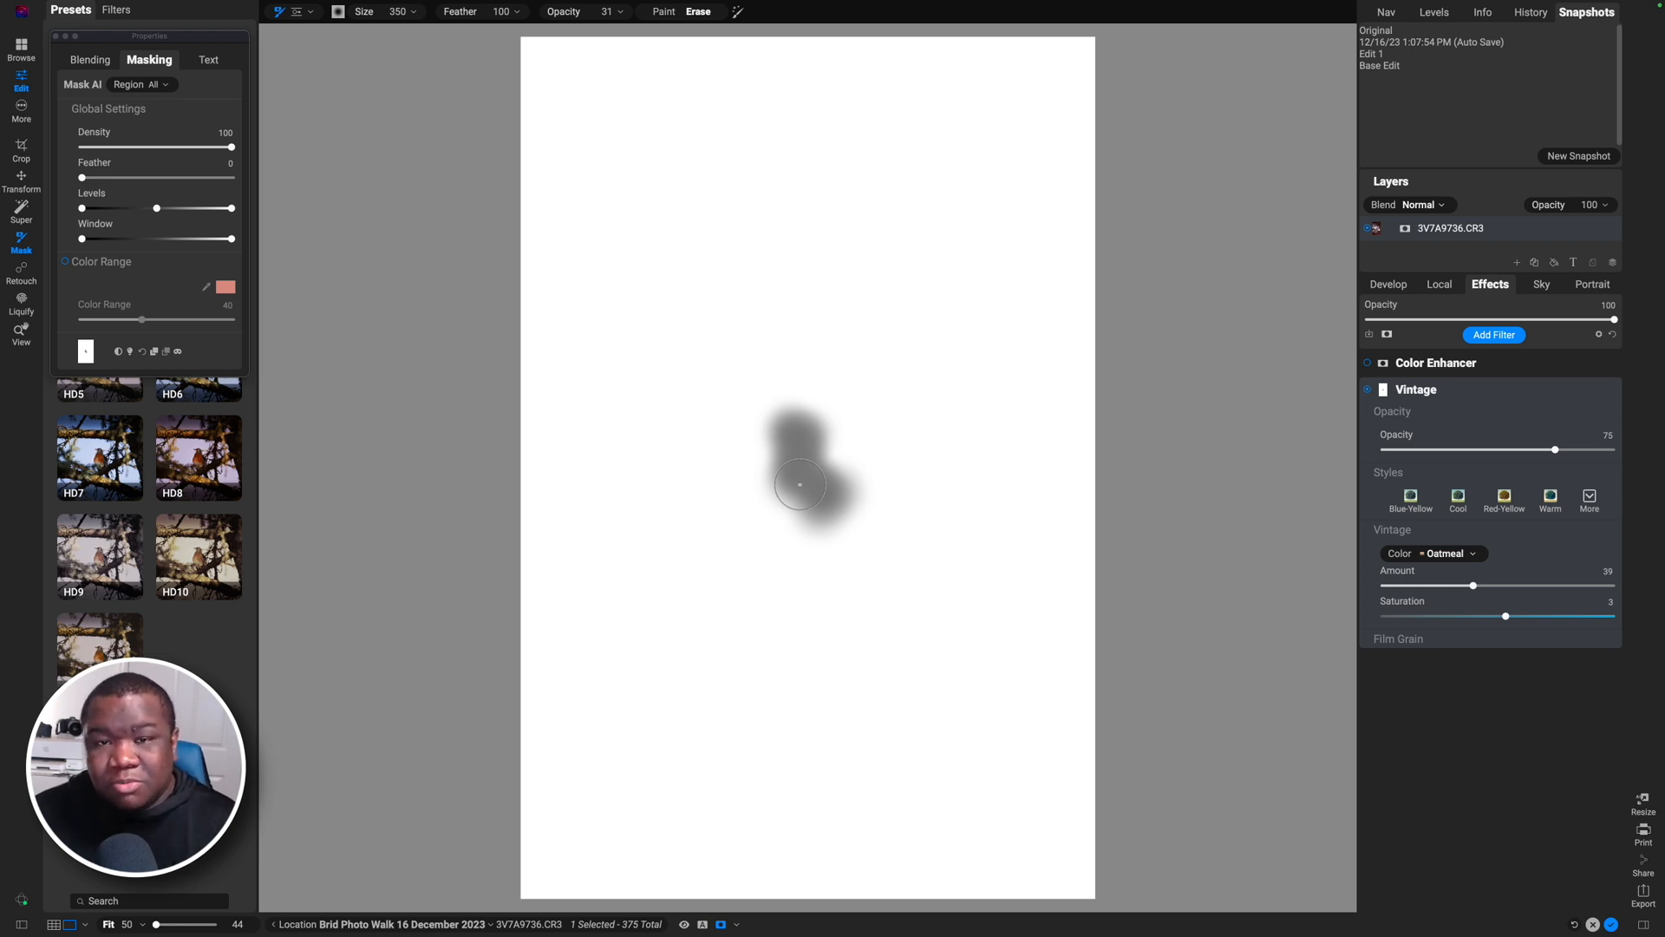
key("o")
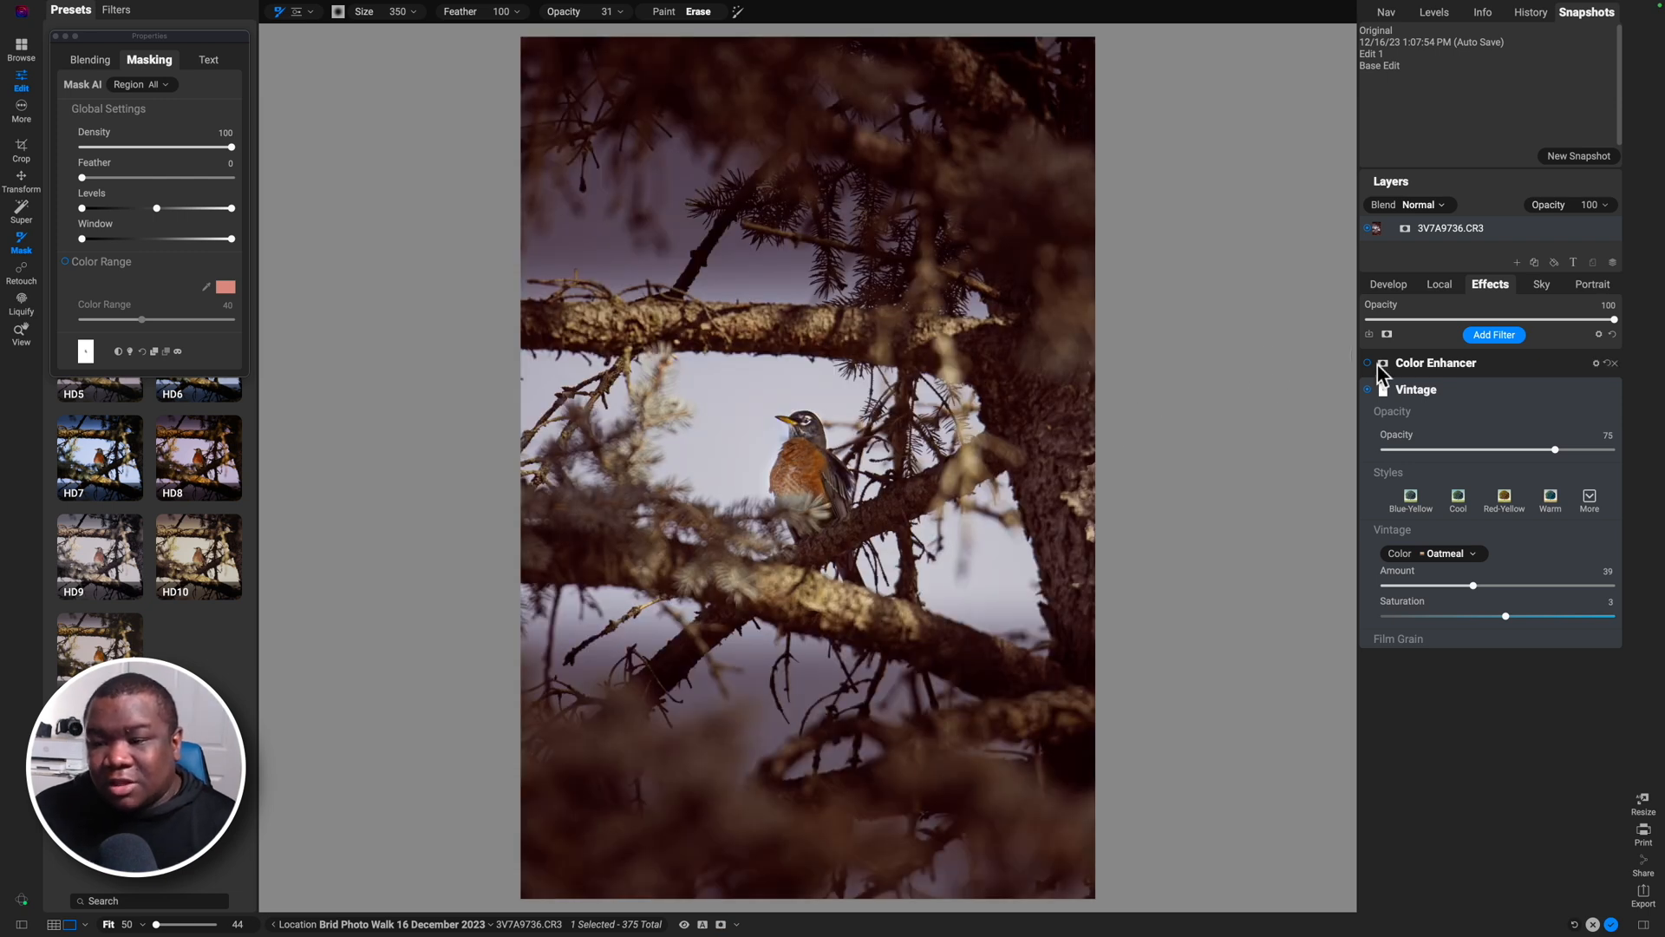
Step: Compare the masked Vintage filter off and on over the photo and collapse its settings
left_click(1369, 390)
left_click(1369, 390)
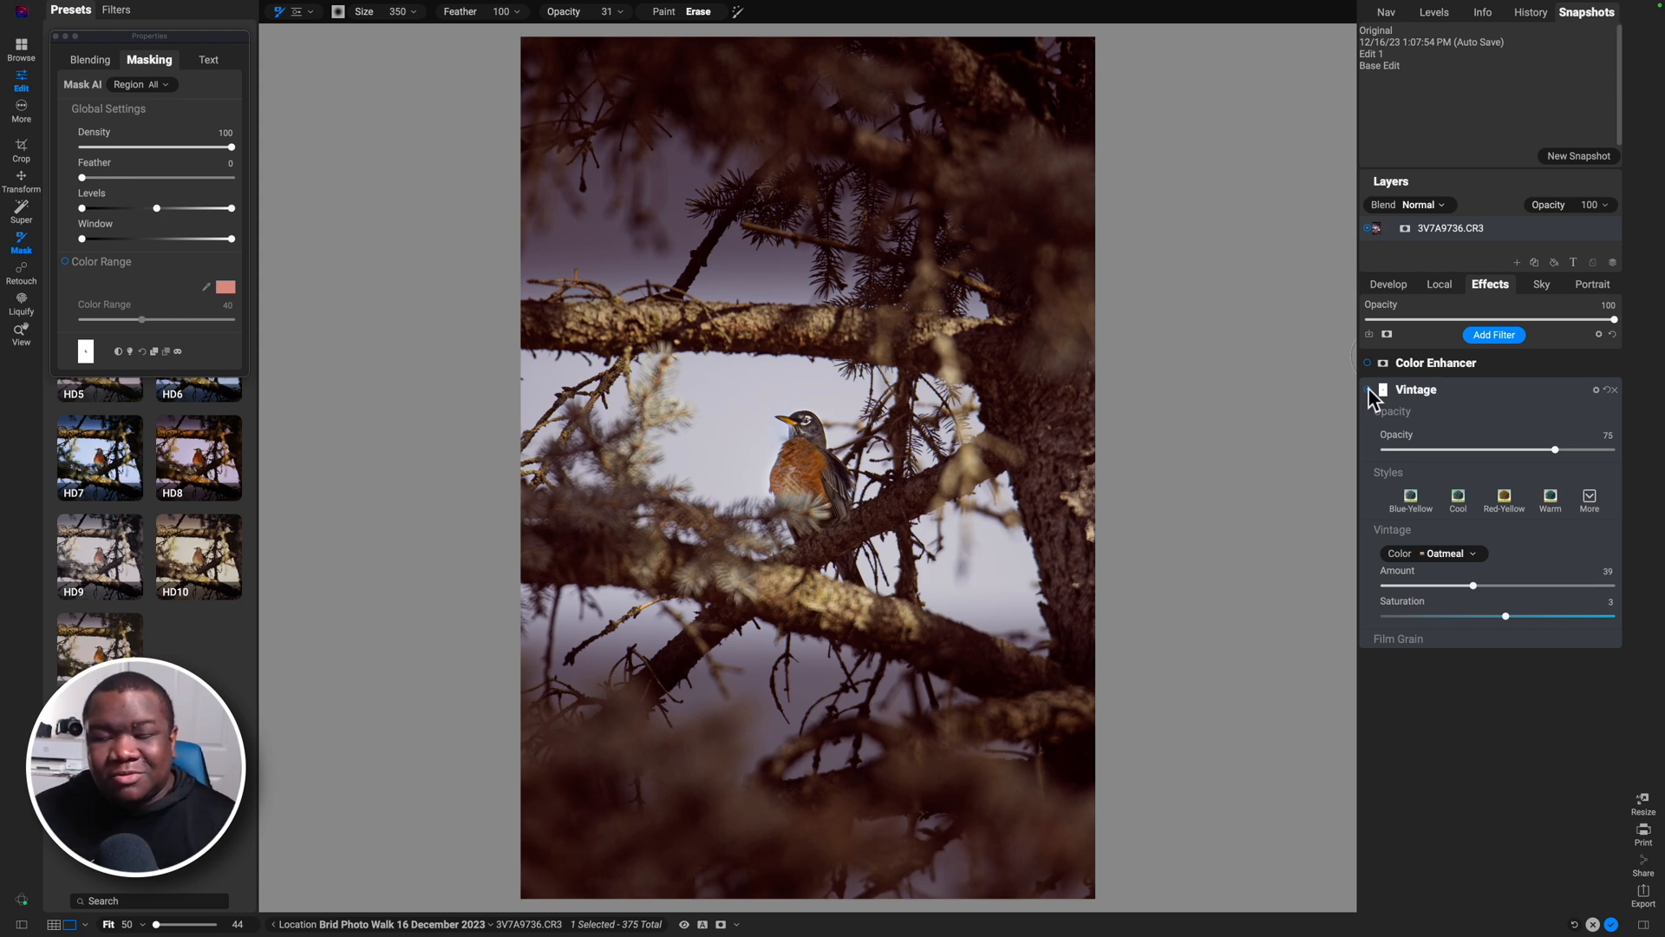
left_click(1431, 389)
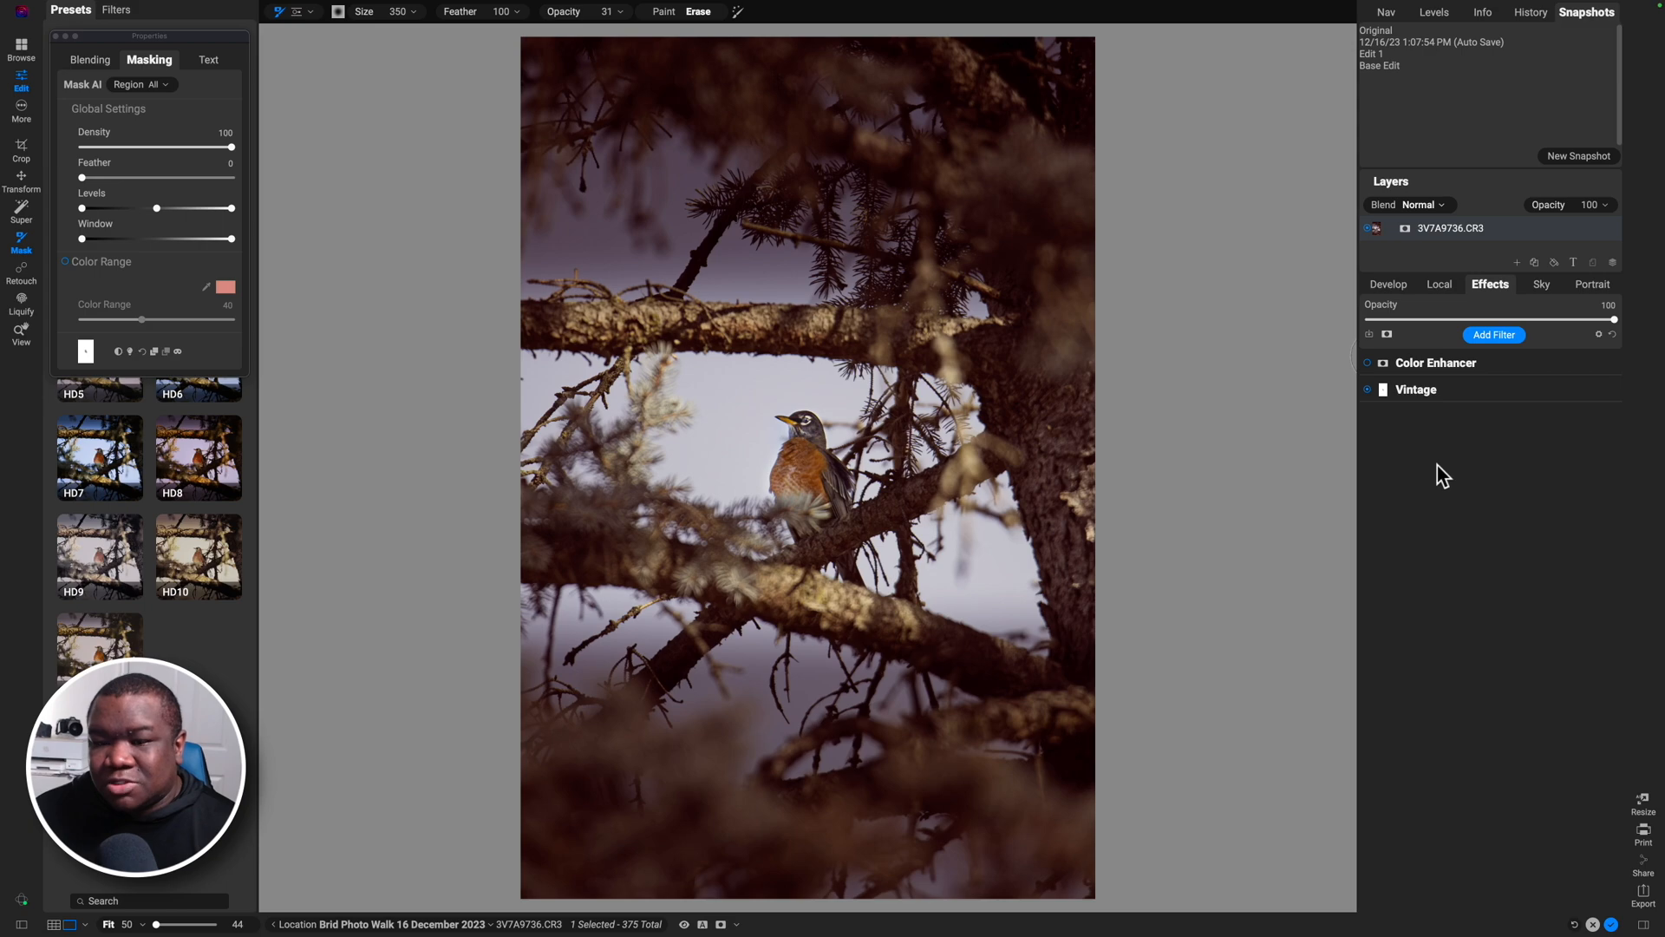
Step: Add a Dynamic Contrast filter to the effects stack and collapse its settings
left_click(1492, 335)
left_click(1366, 402)
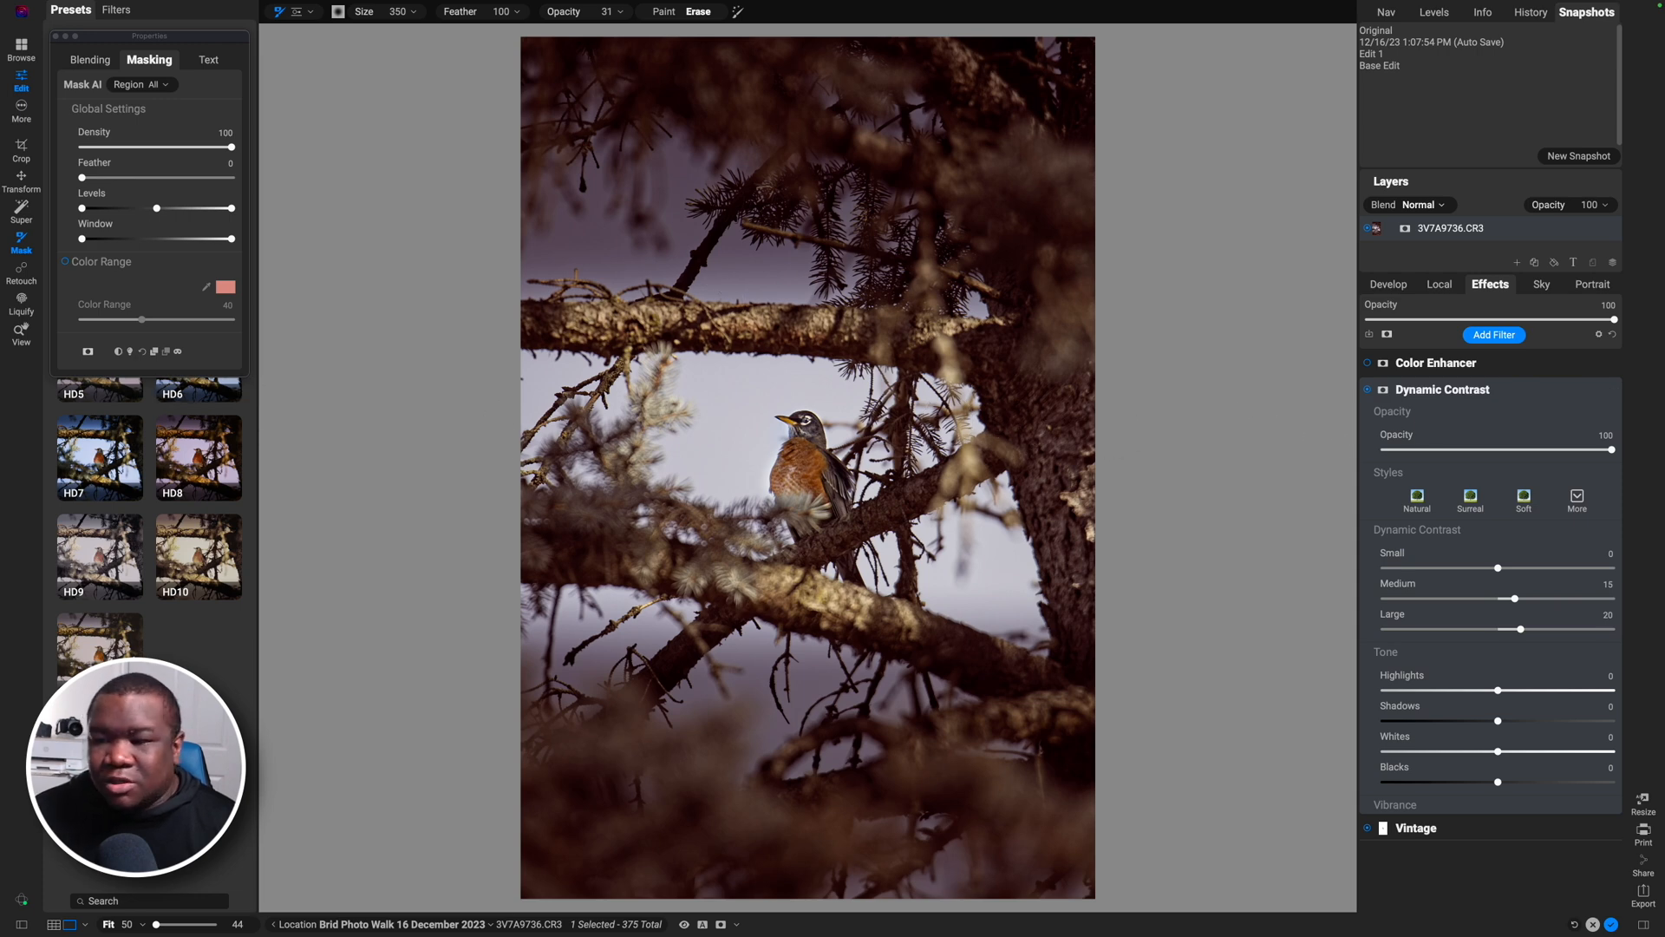
left_click(1454, 394)
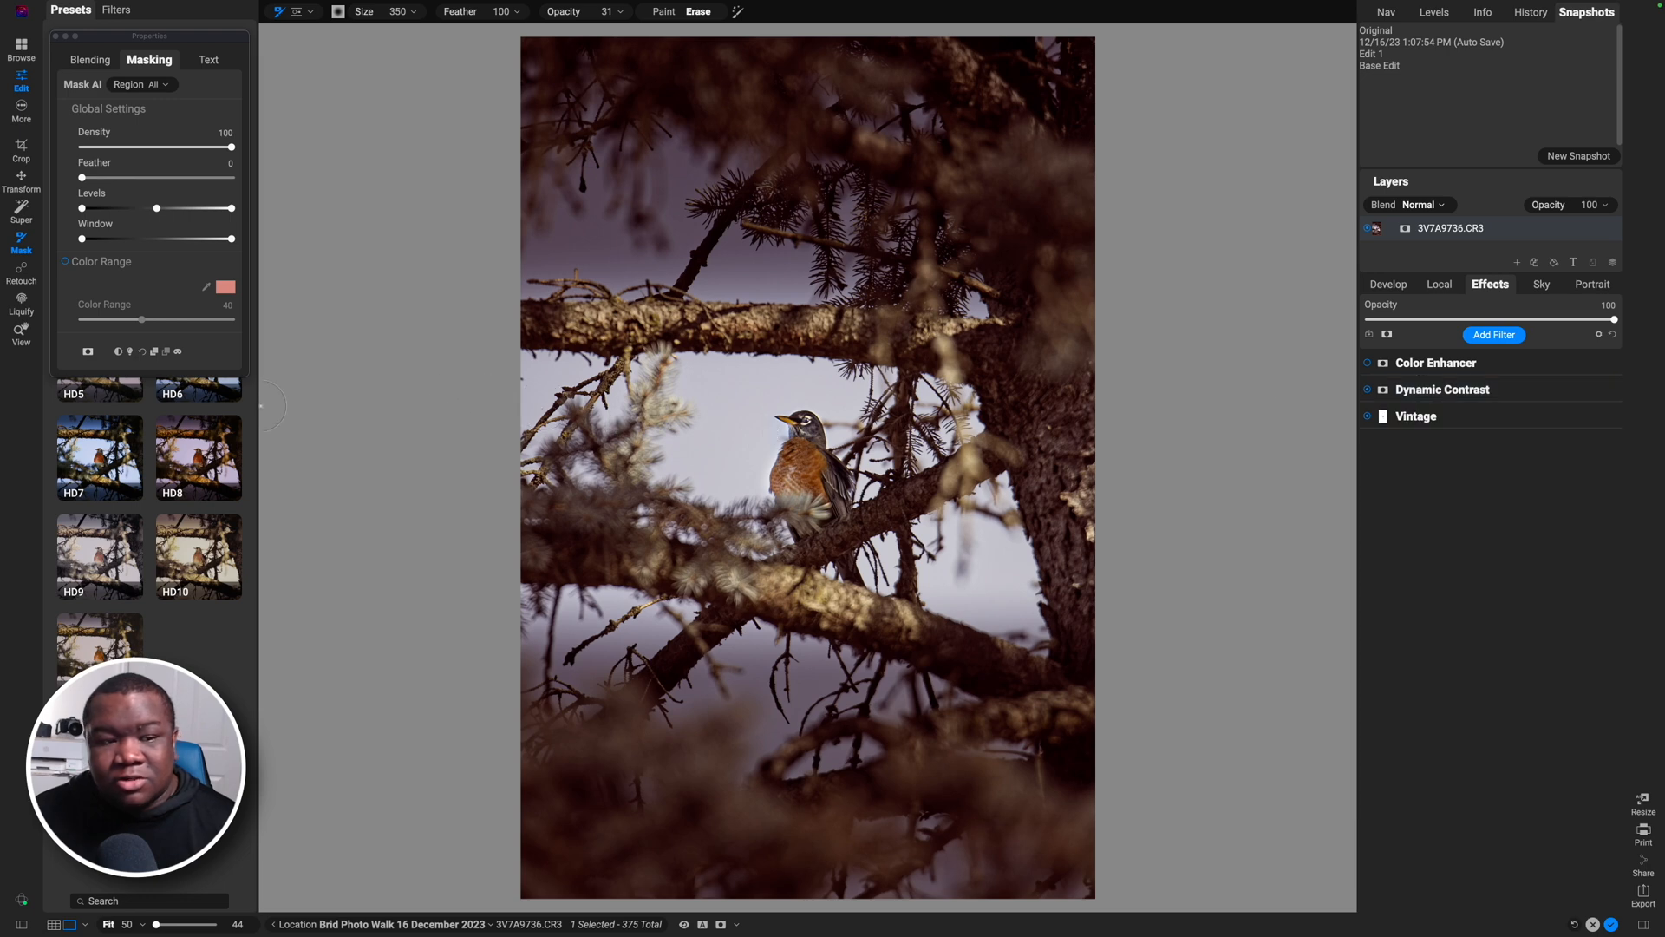
Step: Invert the Dynamic Contrast mask to black, paint the effect onto the branches at brush size 350 and opacity 31, and check the mask
left_click(118, 351)
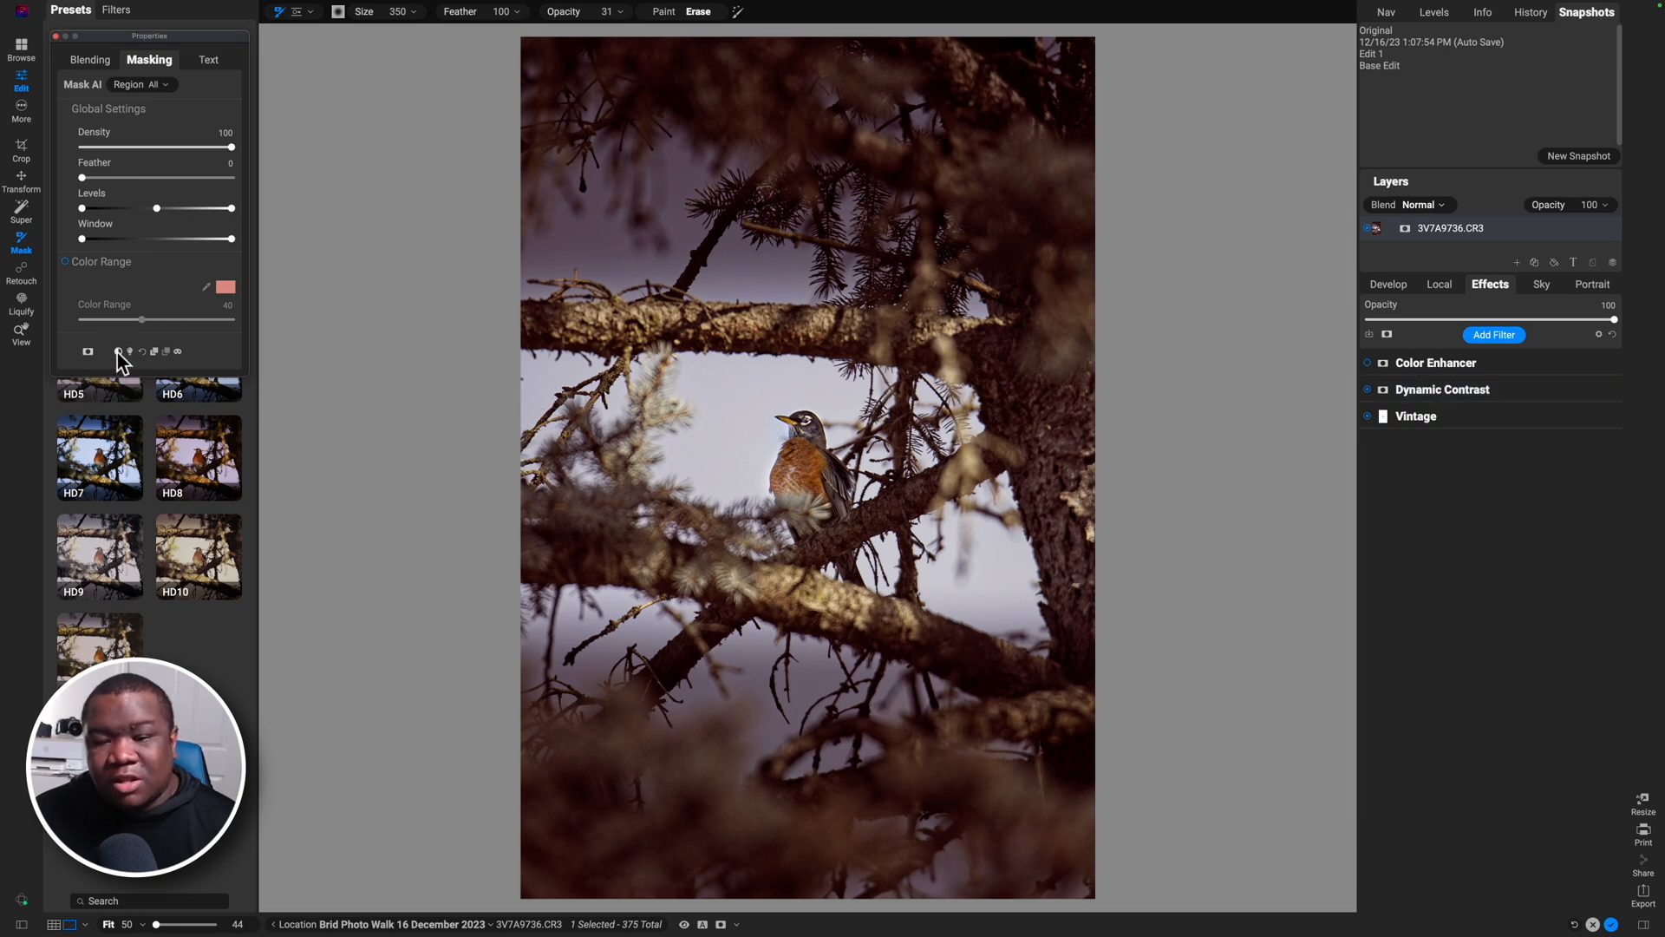
left_click(1440, 392)
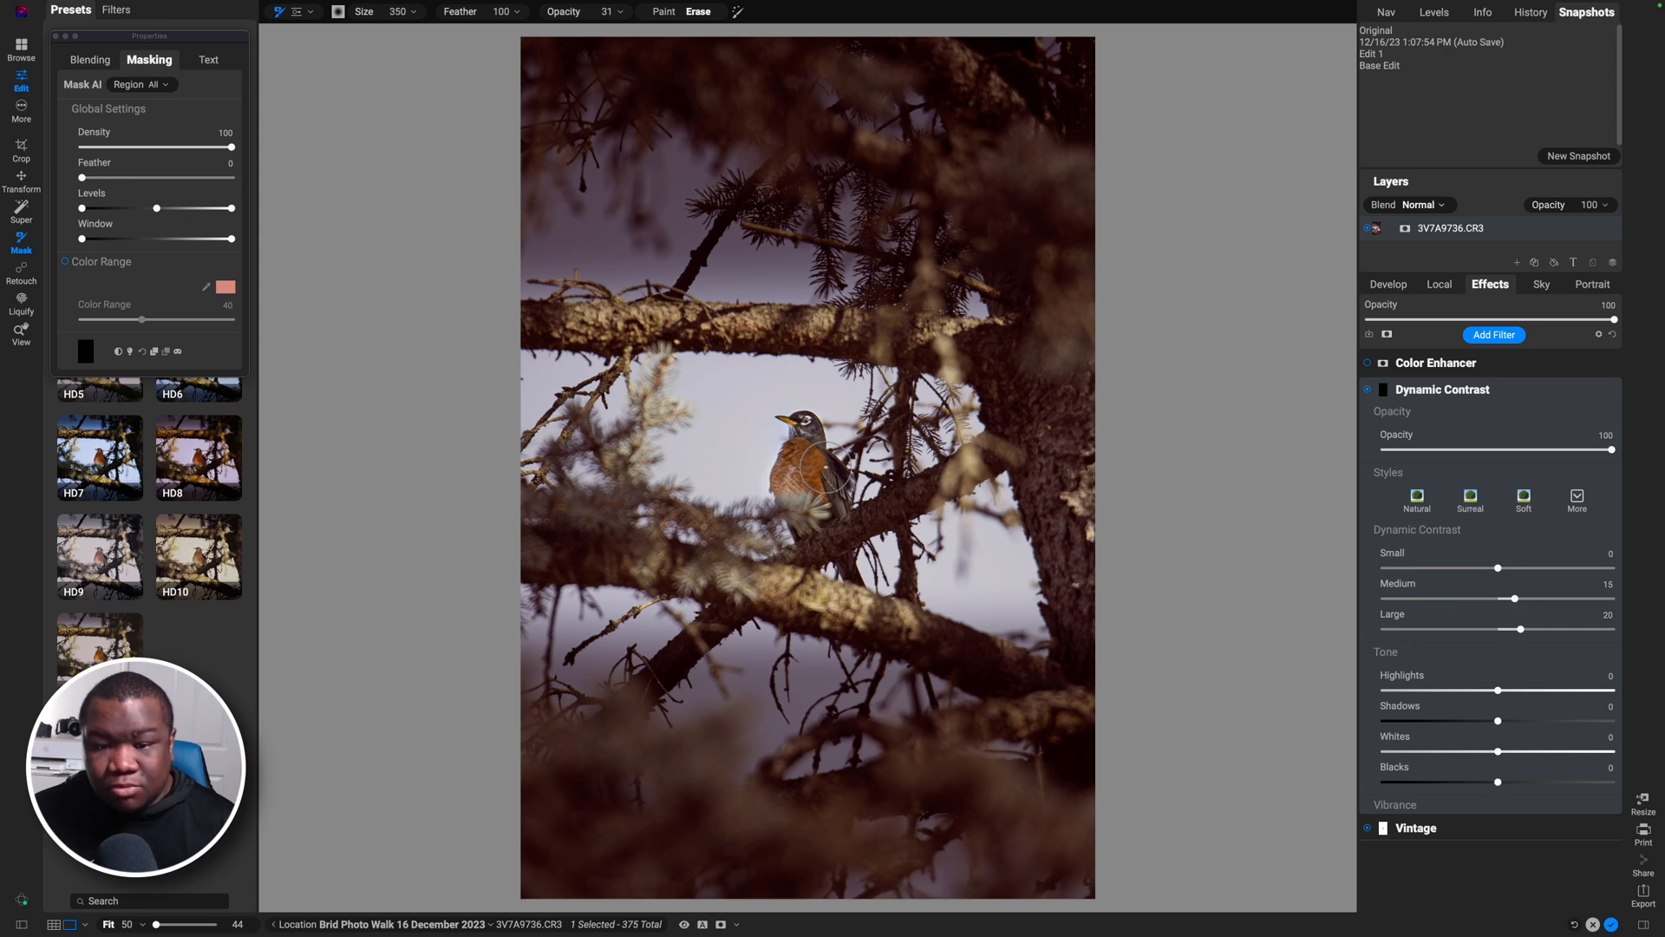
left_click(663, 12)
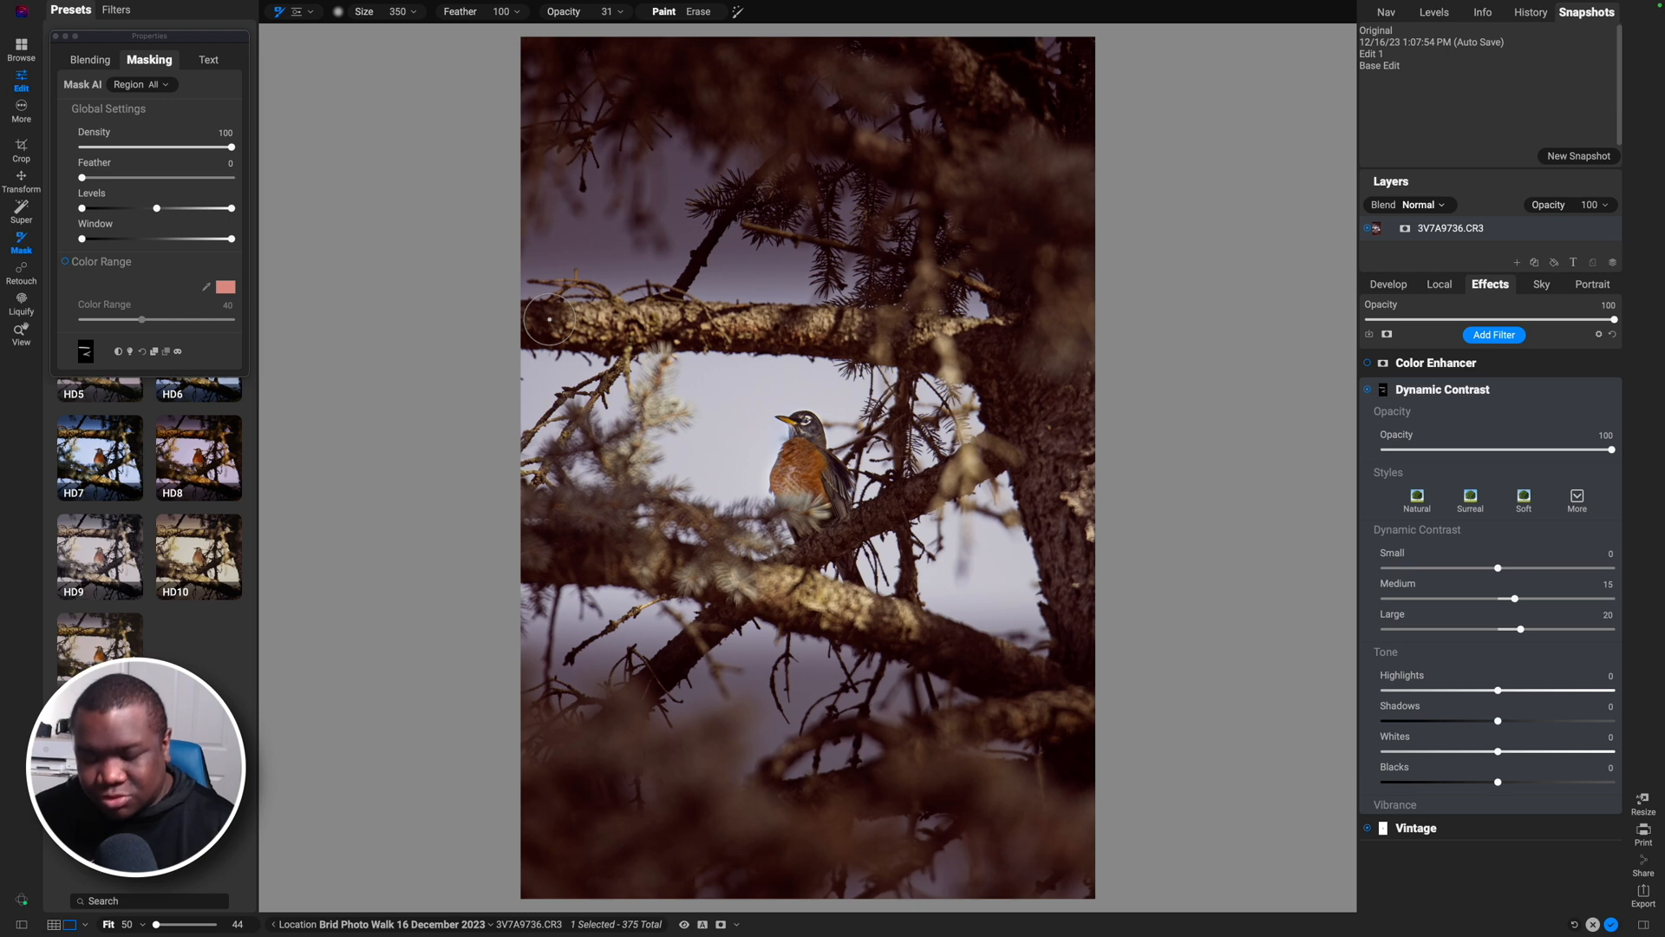
key("super+m")
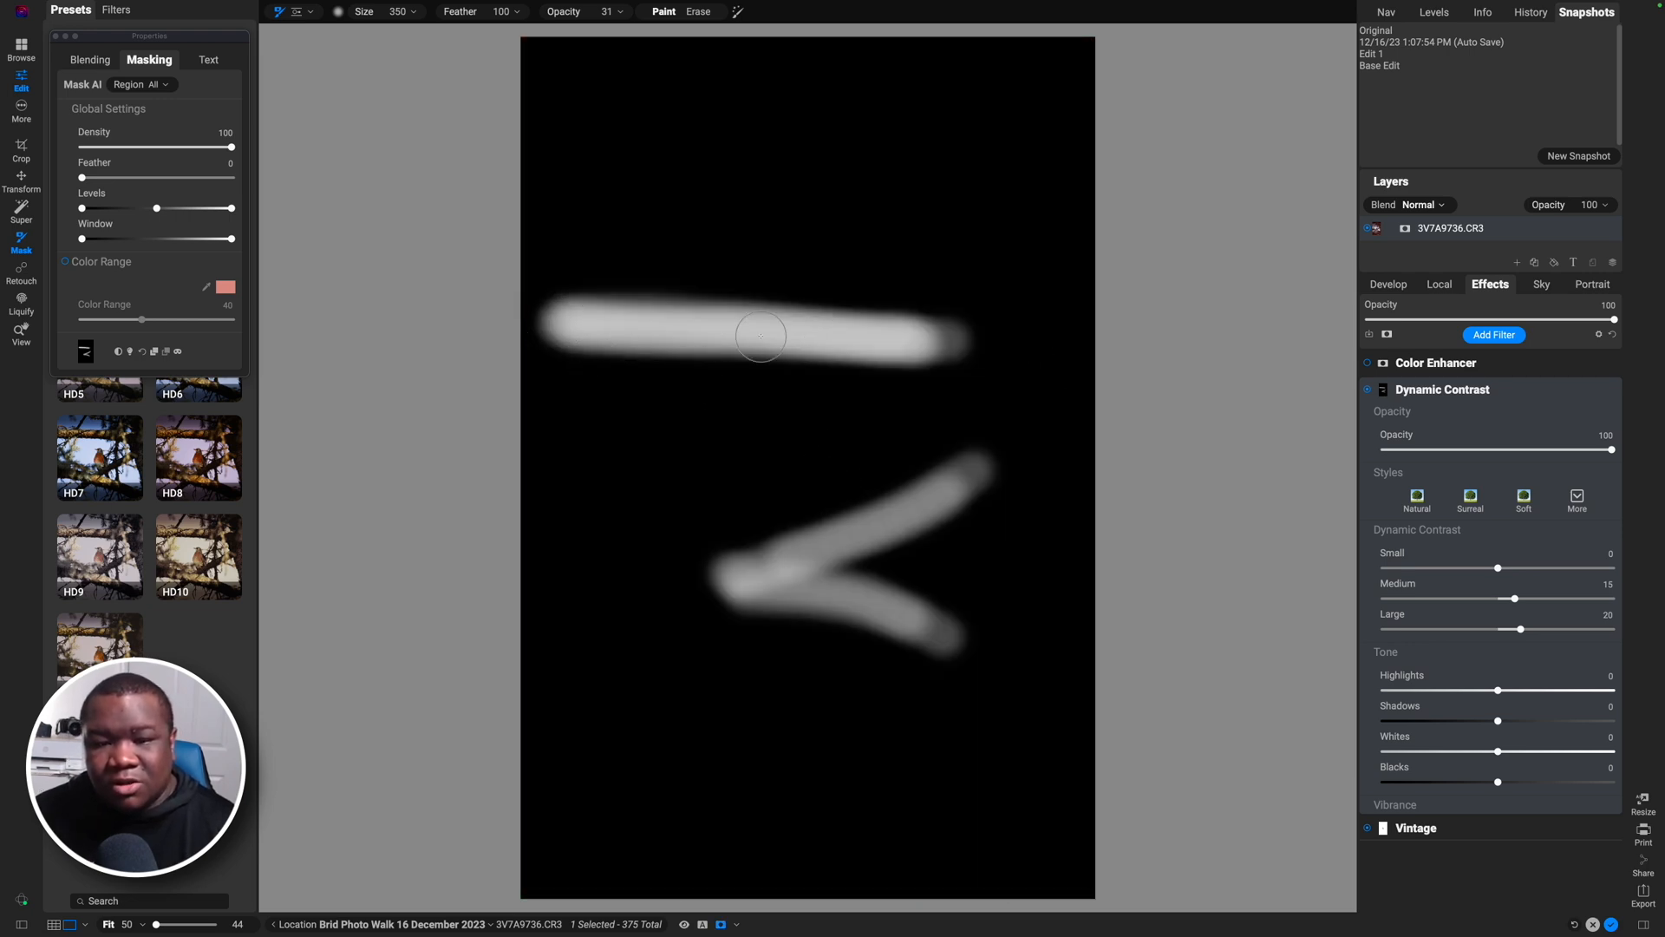
key("super+m")
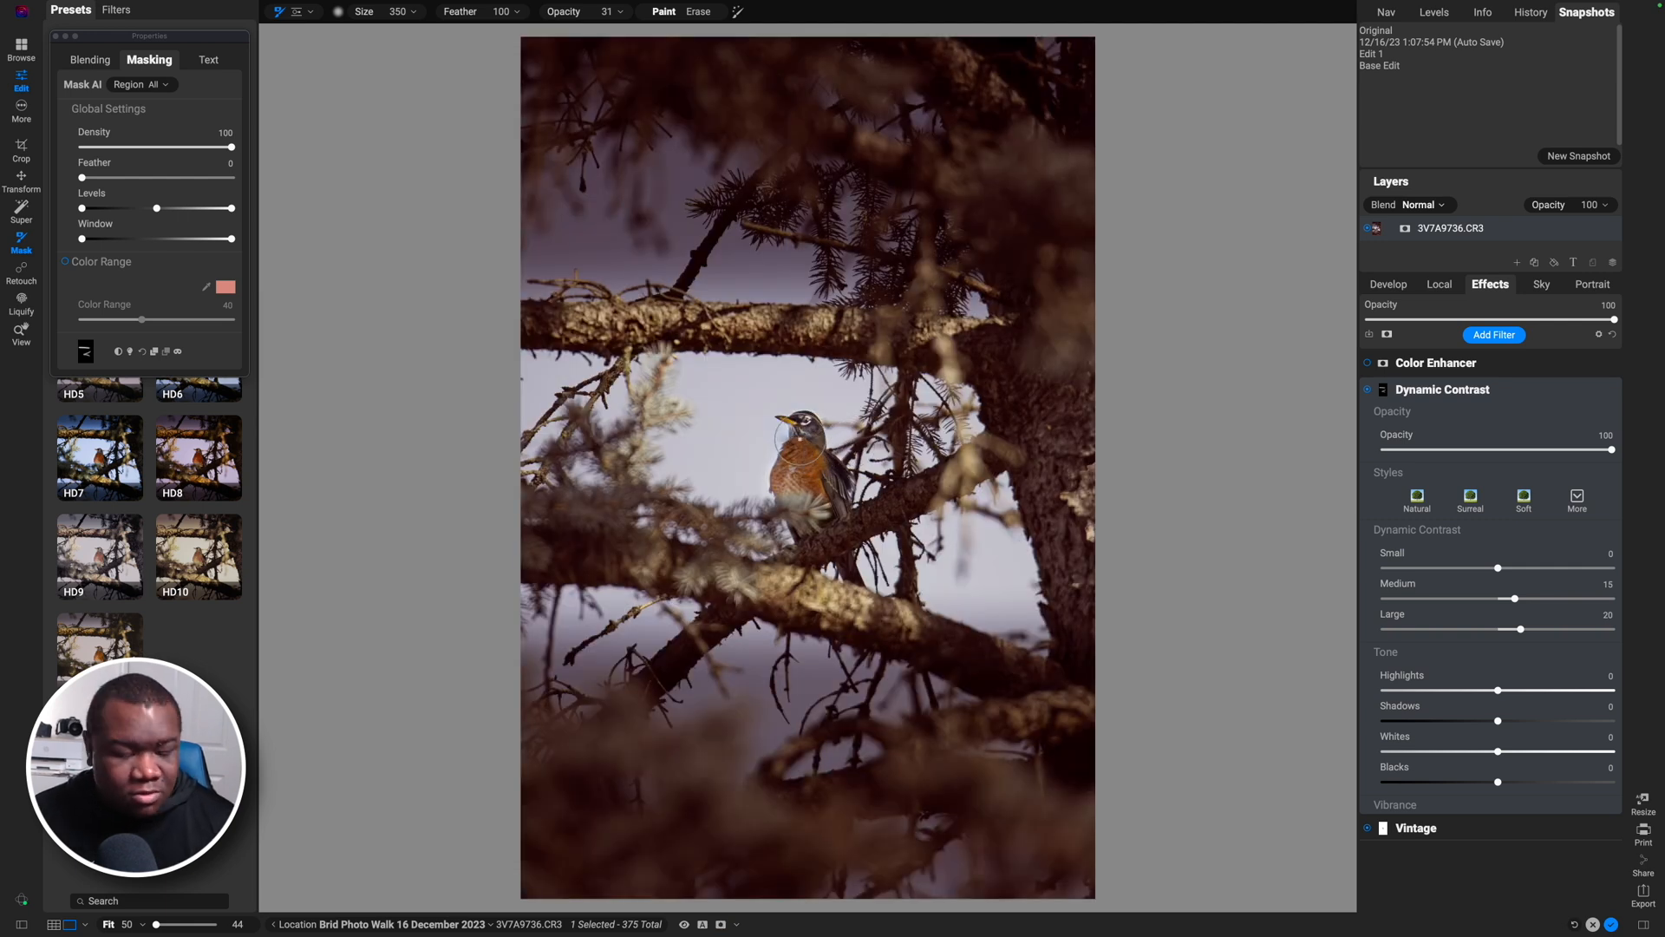
Step: Paint the Dynamic Contrast effect onto the bird with a size 200 brush and check the mask in grayscale
key("bracketleft")
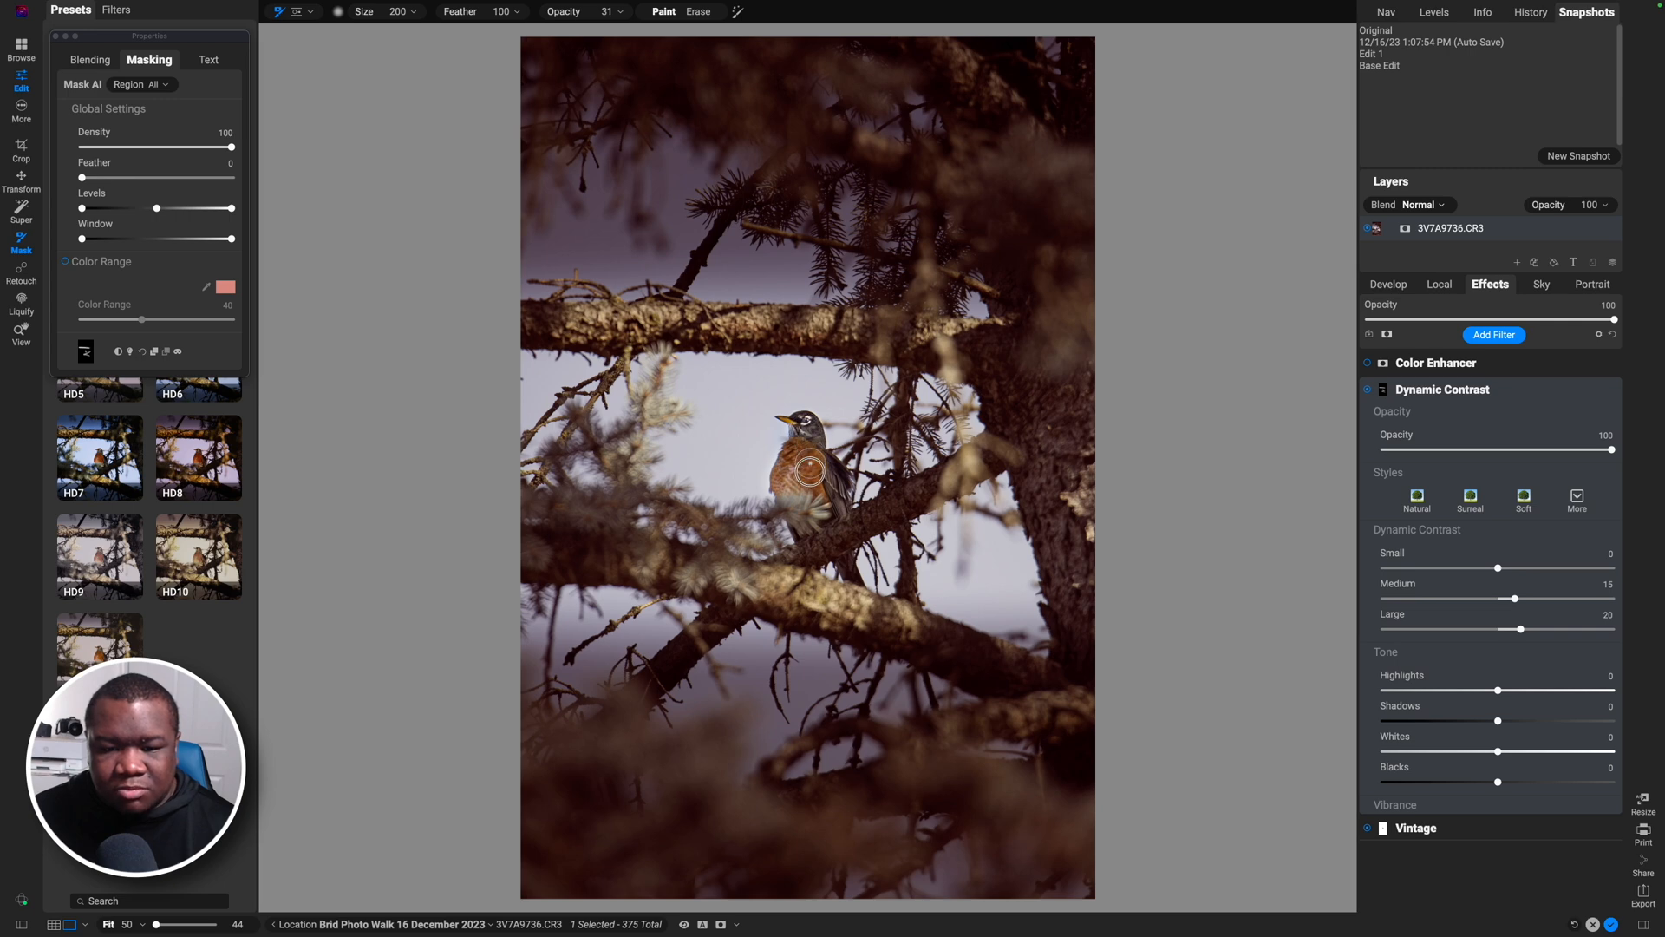
key("/")
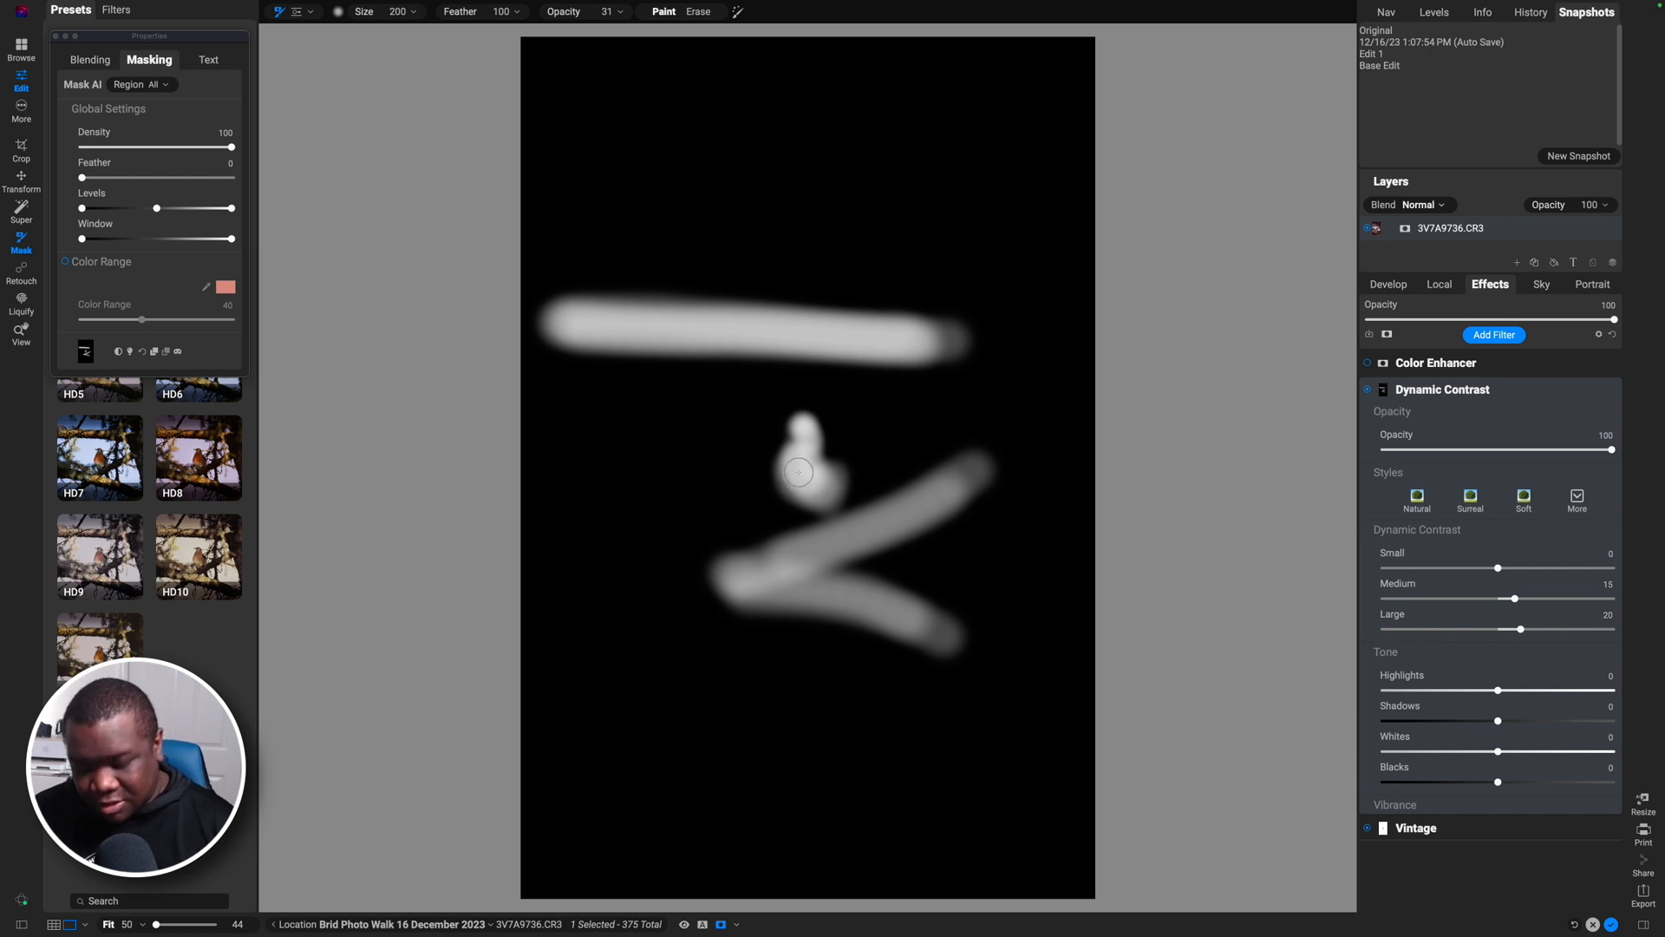
key("super+m")
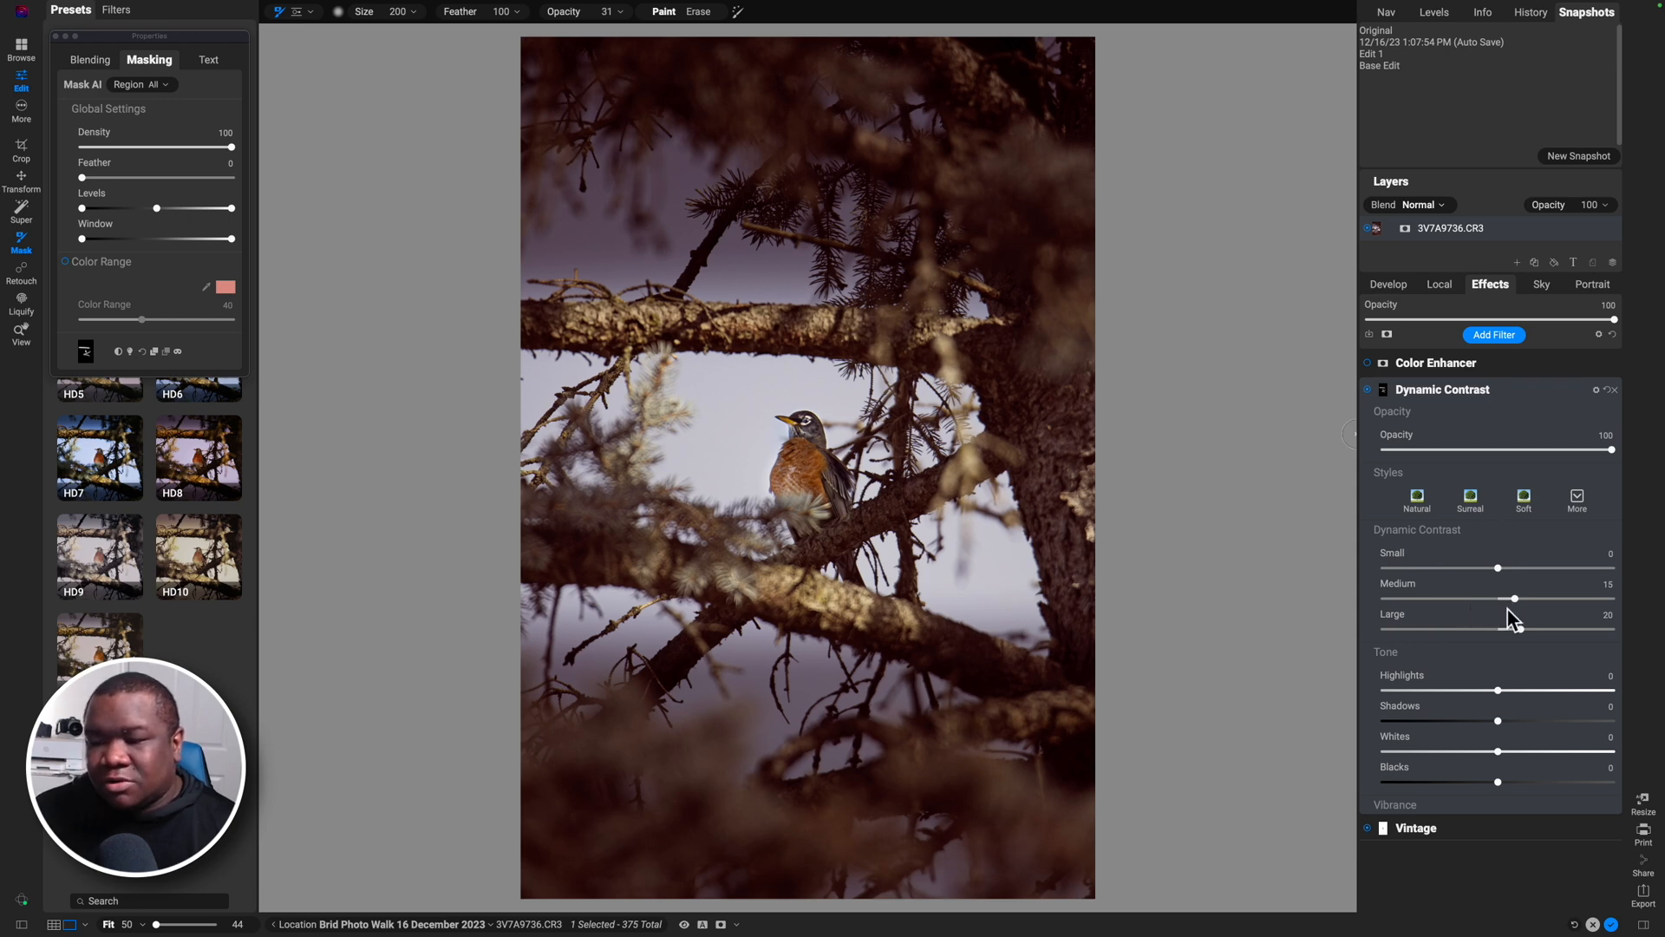
Step: Set the Dynamic Contrast amounts to Small 24, Medium 27 and Large 56, trying Blacks at 16 before returning it to 0
left_click_drag(1497, 568, 1562, 631)
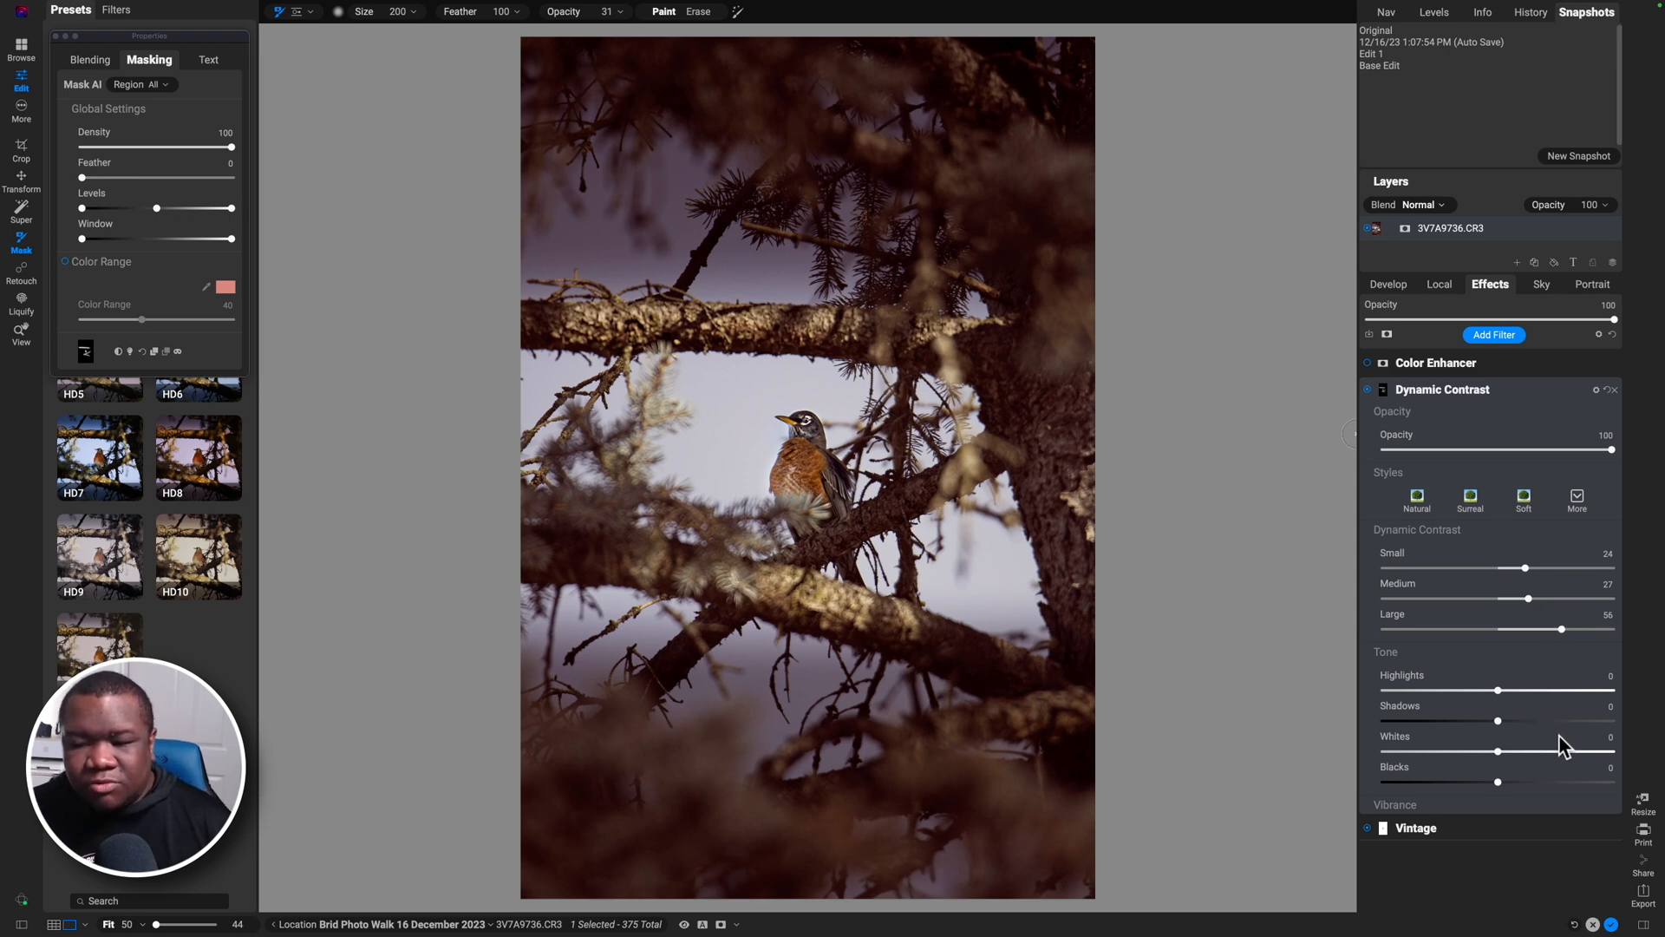
left_click_drag(1464, 780, 1538, 785)
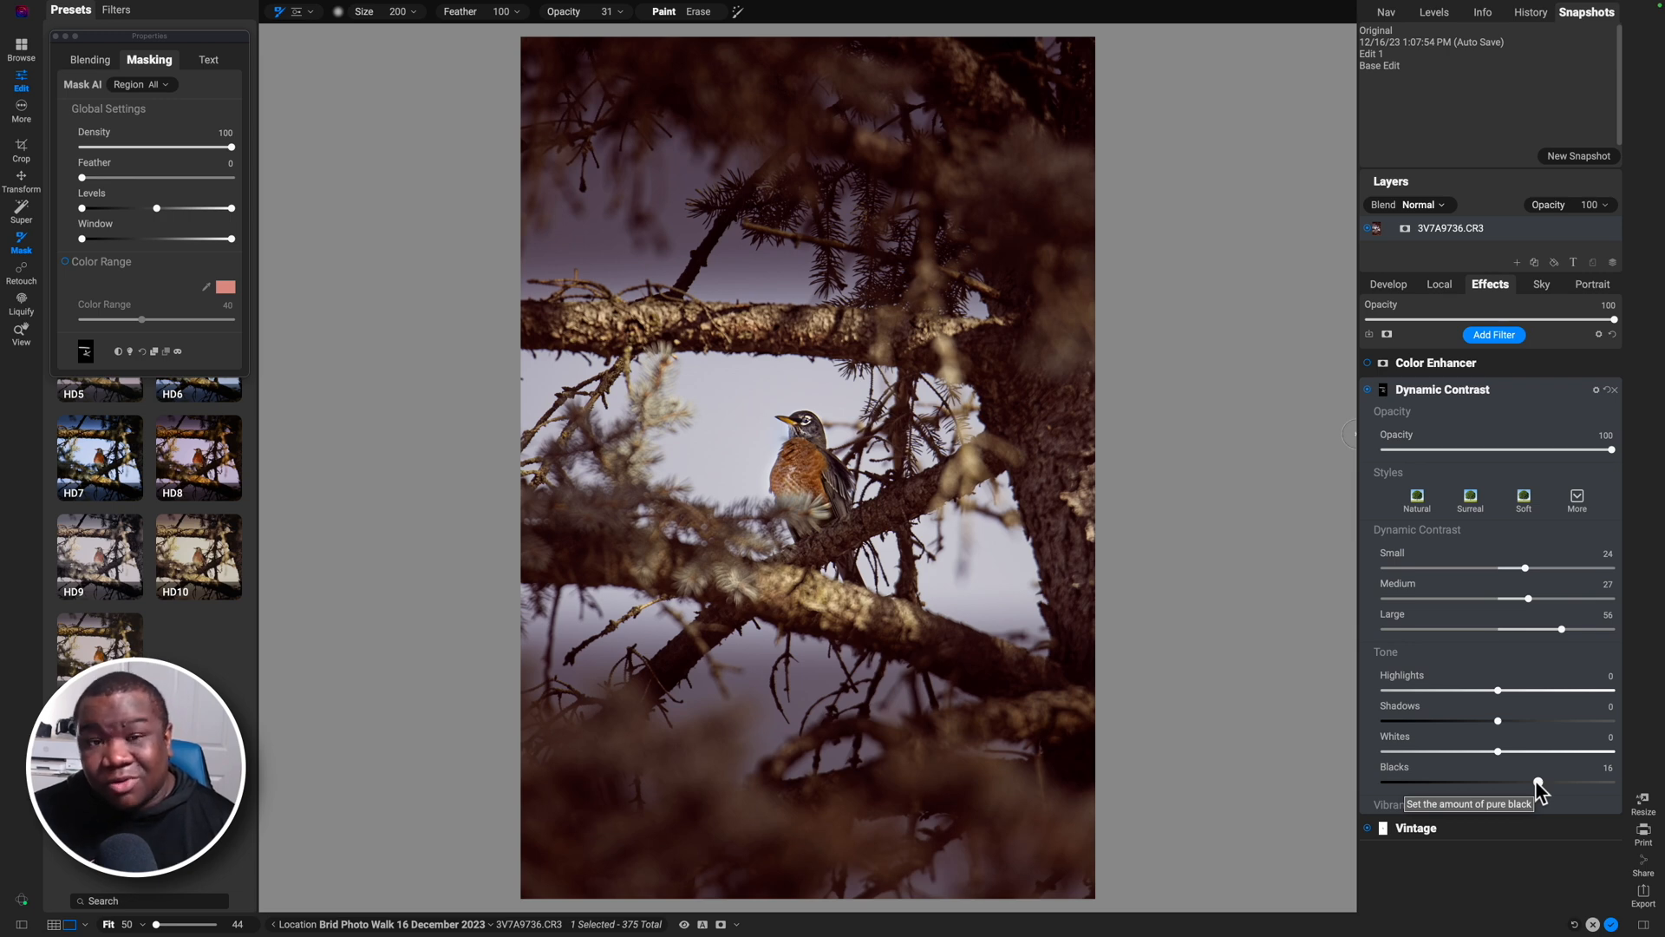
left_click_drag(1535, 779, 1509, 799)
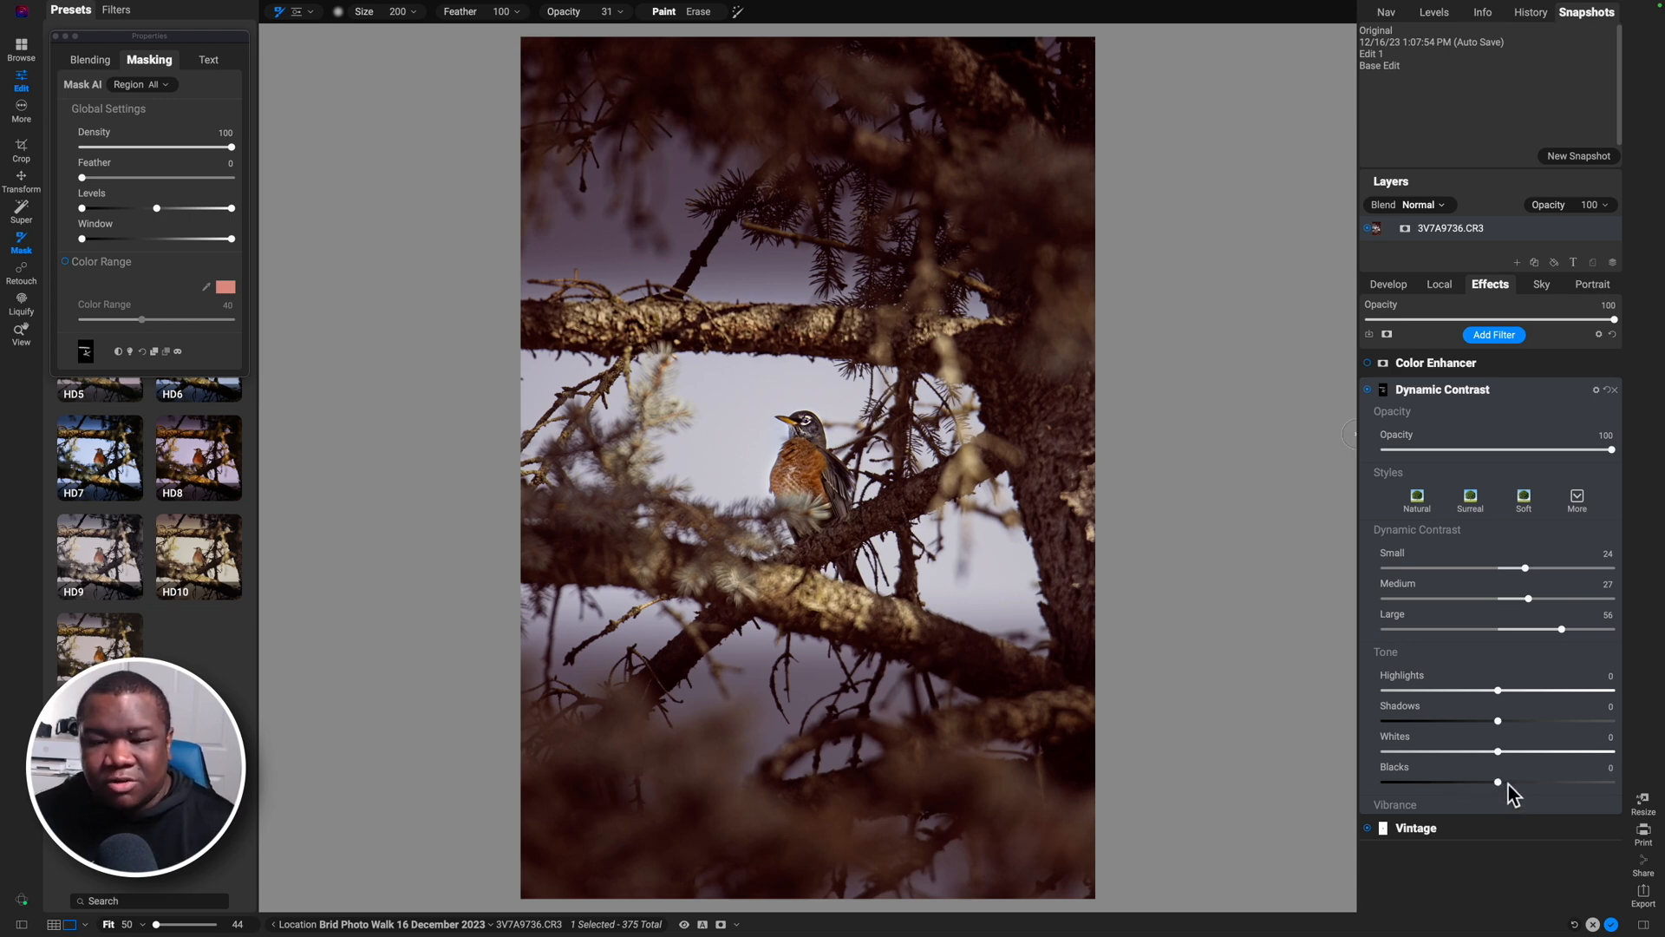
Step: Collapse the Dynamic Contrast settings and compare the edited photo with the original
left_click(1502, 390)
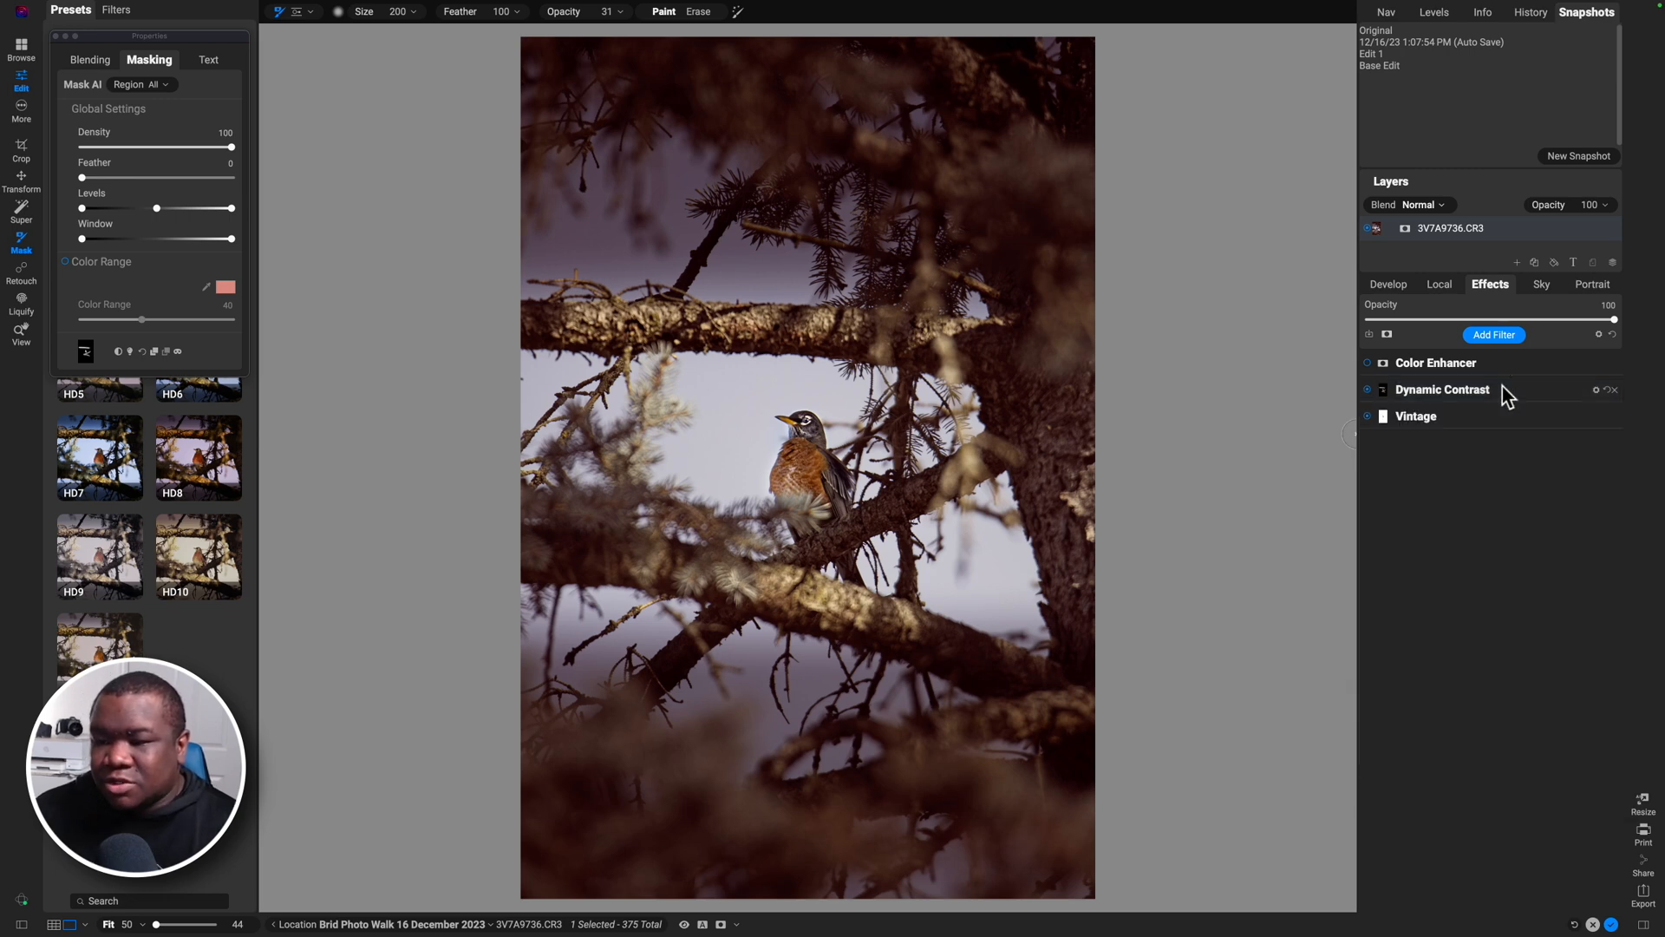
key("backslash")
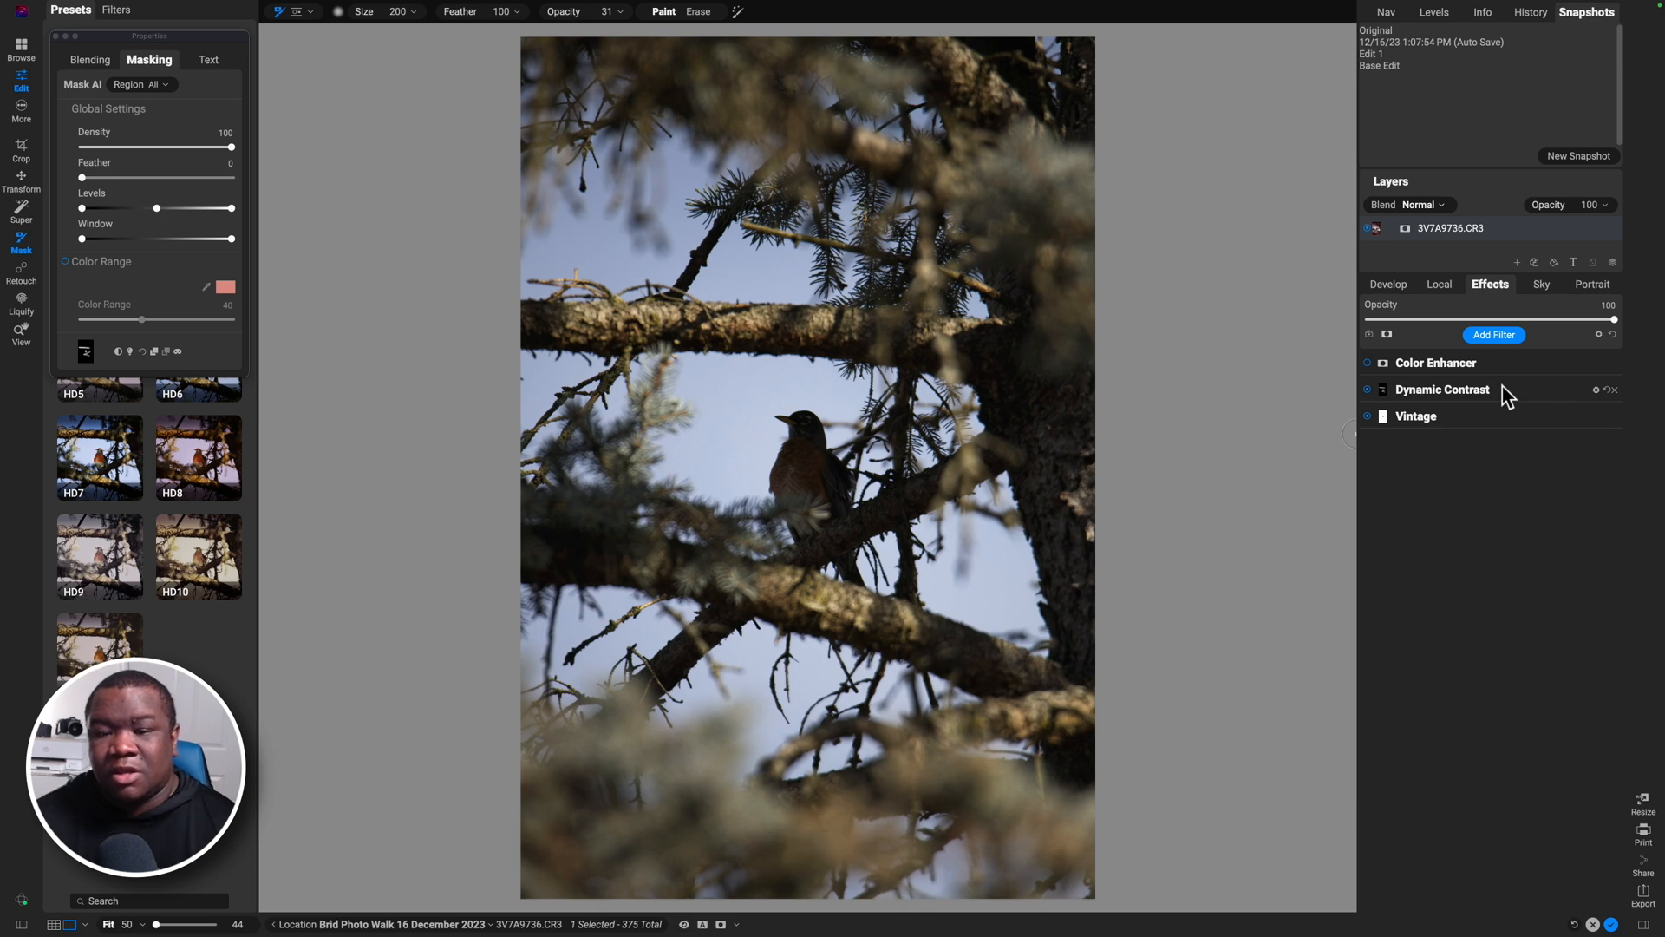
key("backslash")
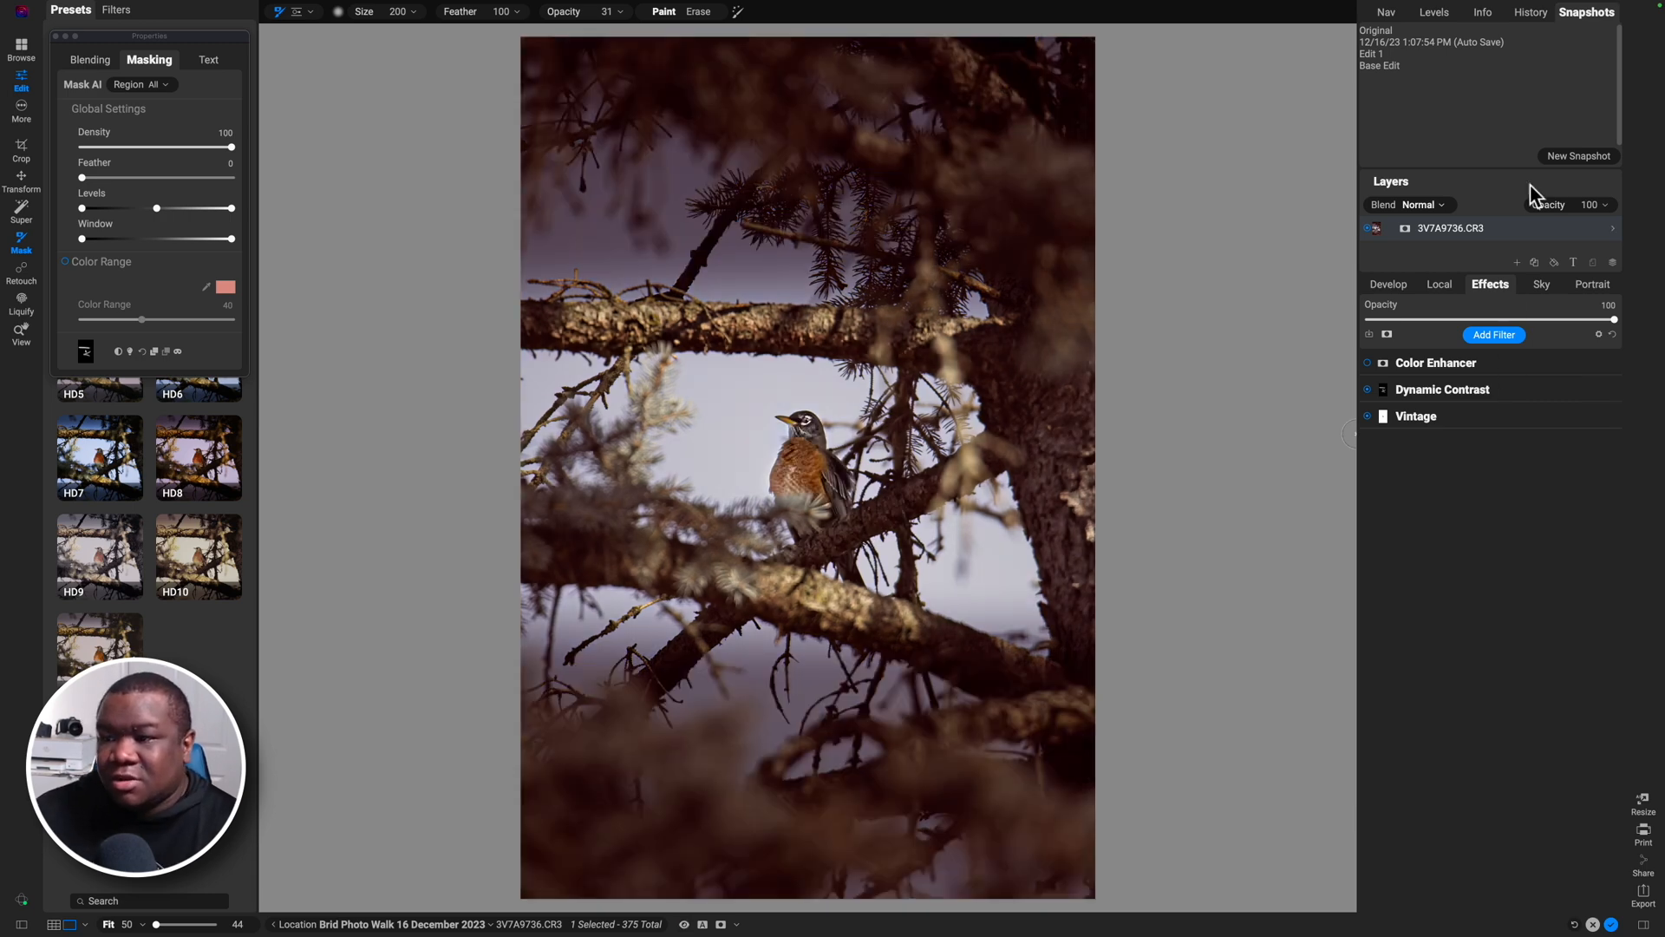
Step: Save the current look as a new snapshot named Edit 2 and close the masking properties window
left_click(1591, 159)
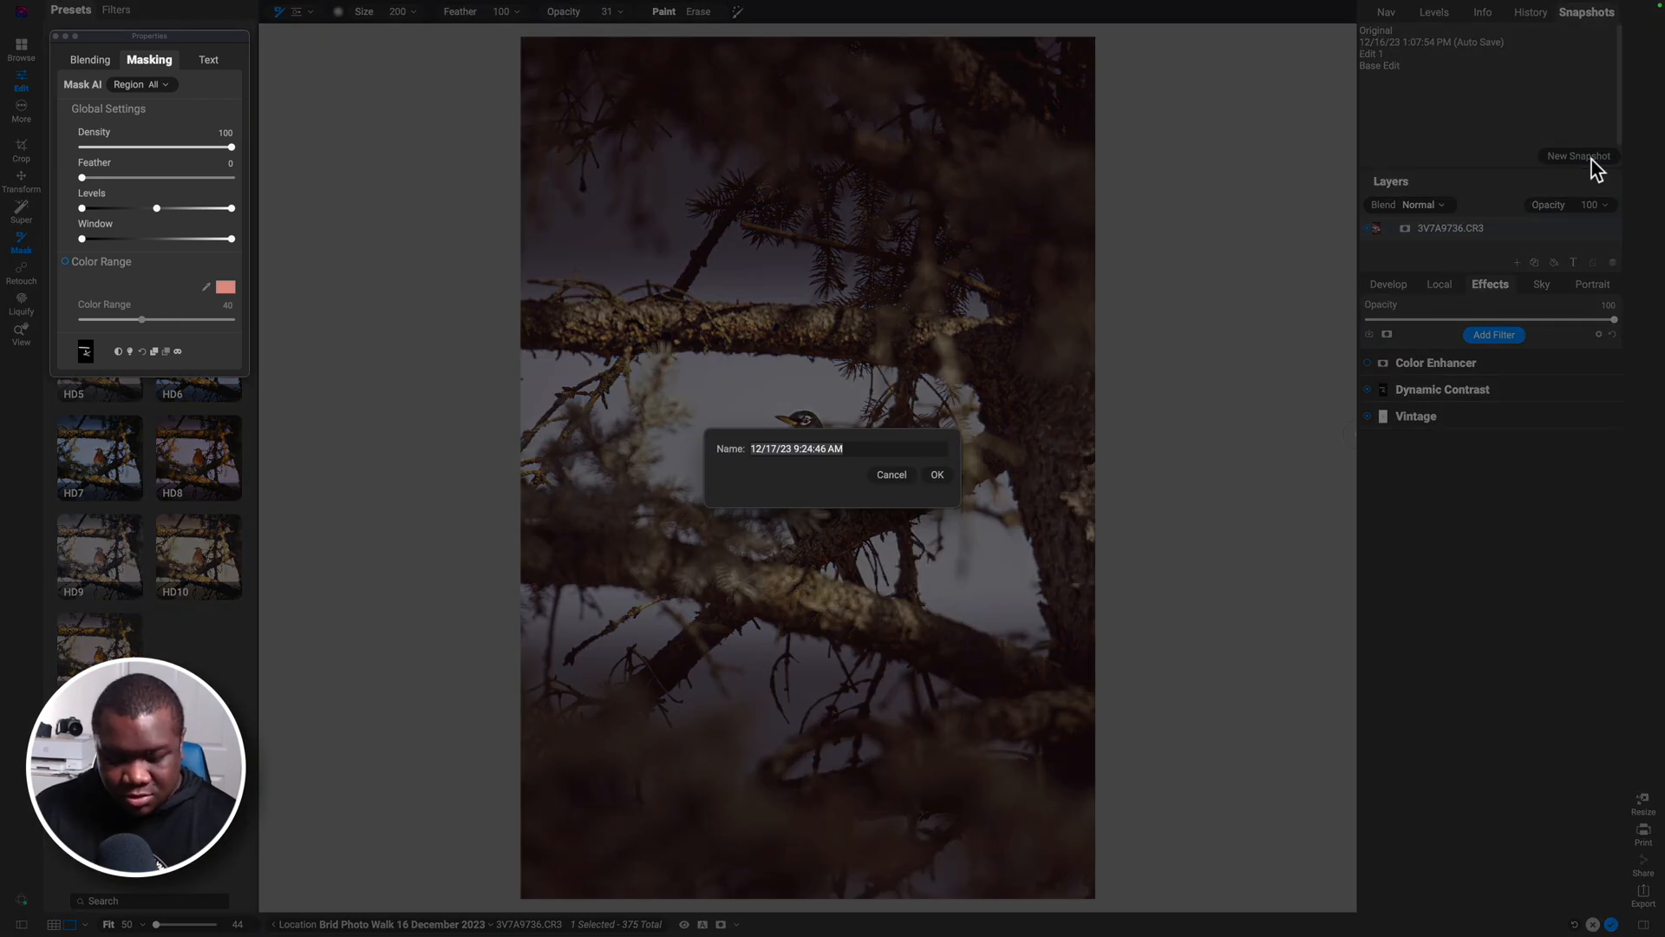
type("Edit 2")
key("Return")
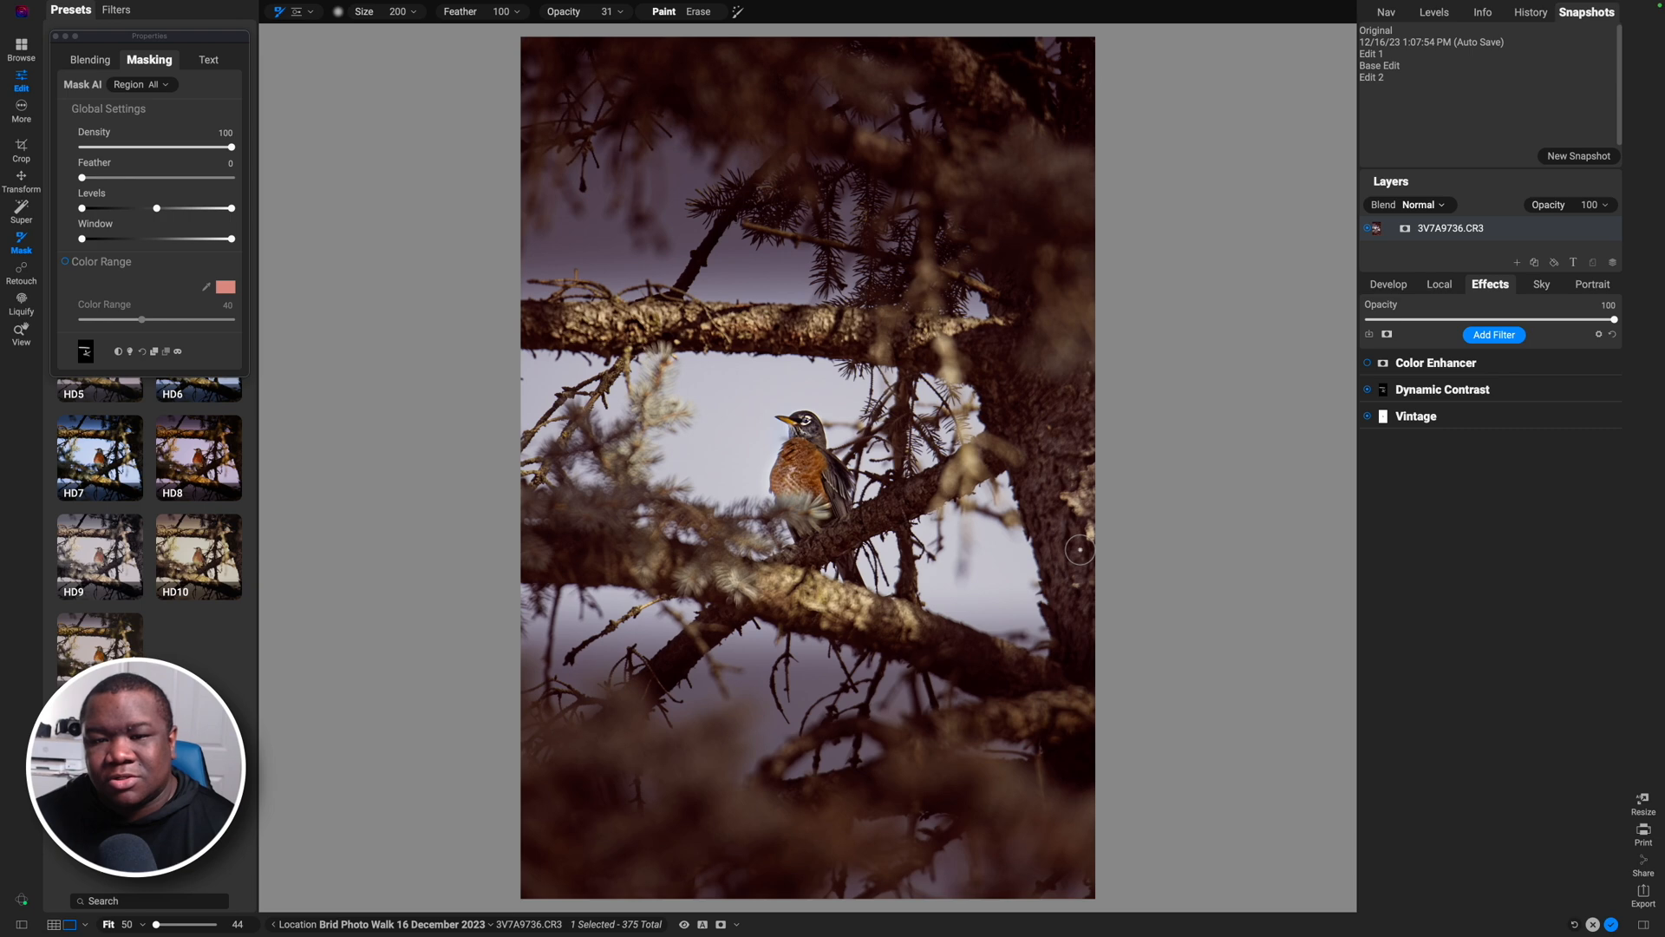
left_click(57, 37)
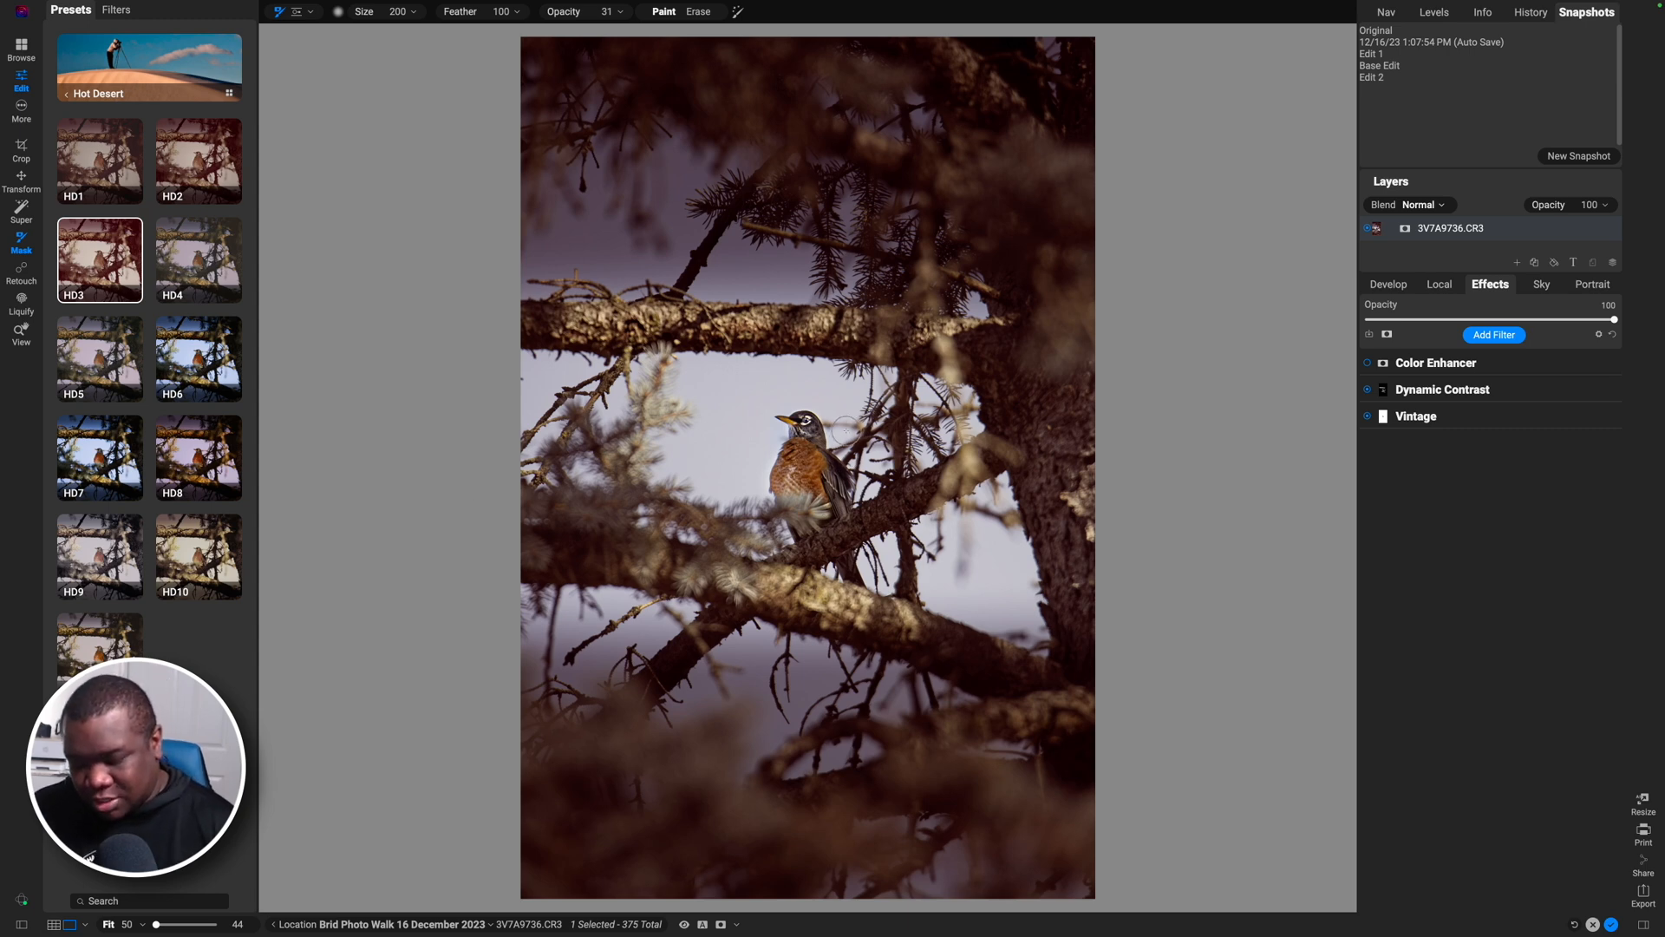
Step: Cover the blurred twig behind the bird's head with the Healing Brush at size 100 in Stamp mode, sourcing from clear sky
key("super+1")
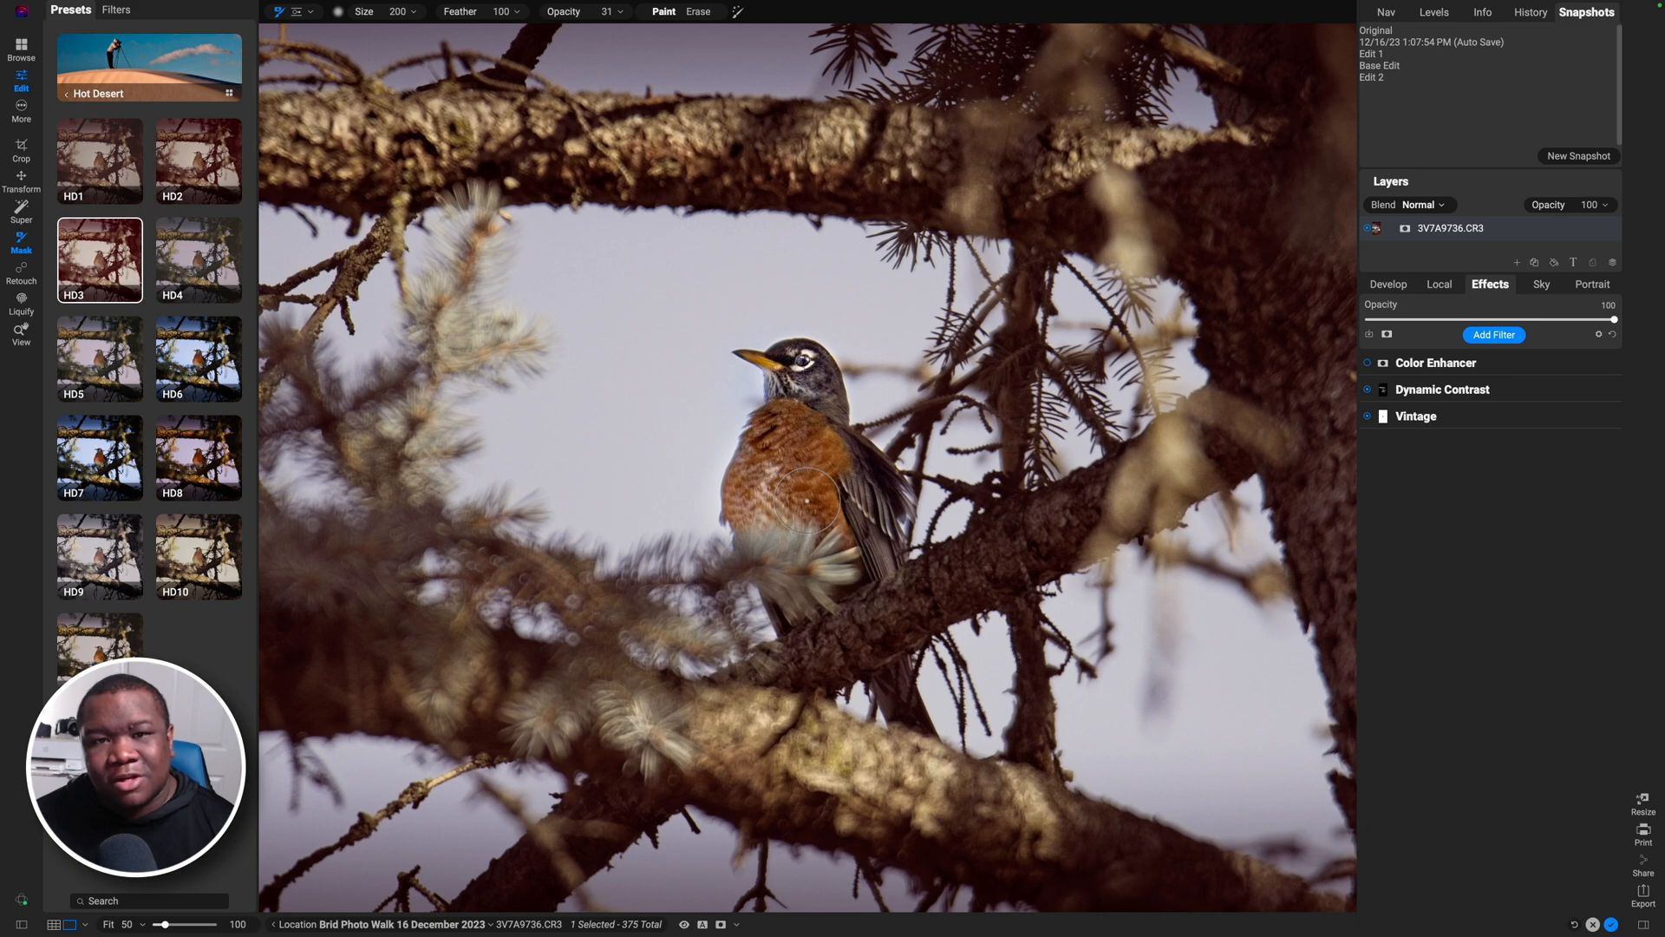
left_click(18, 276)
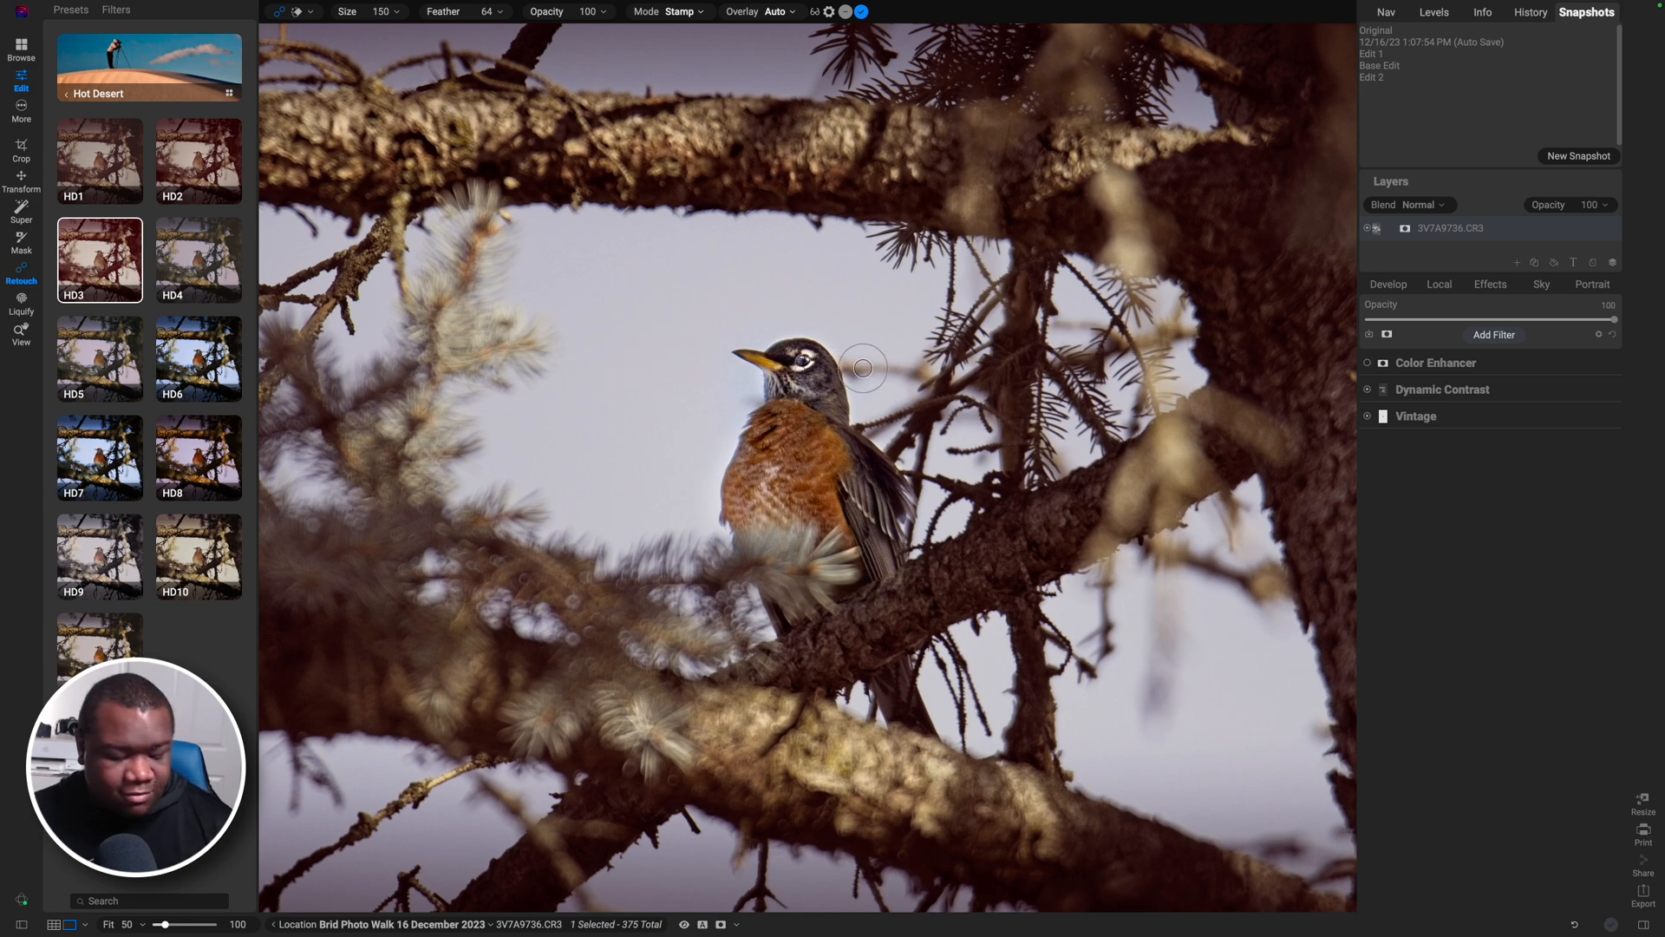
key("bracketleft")
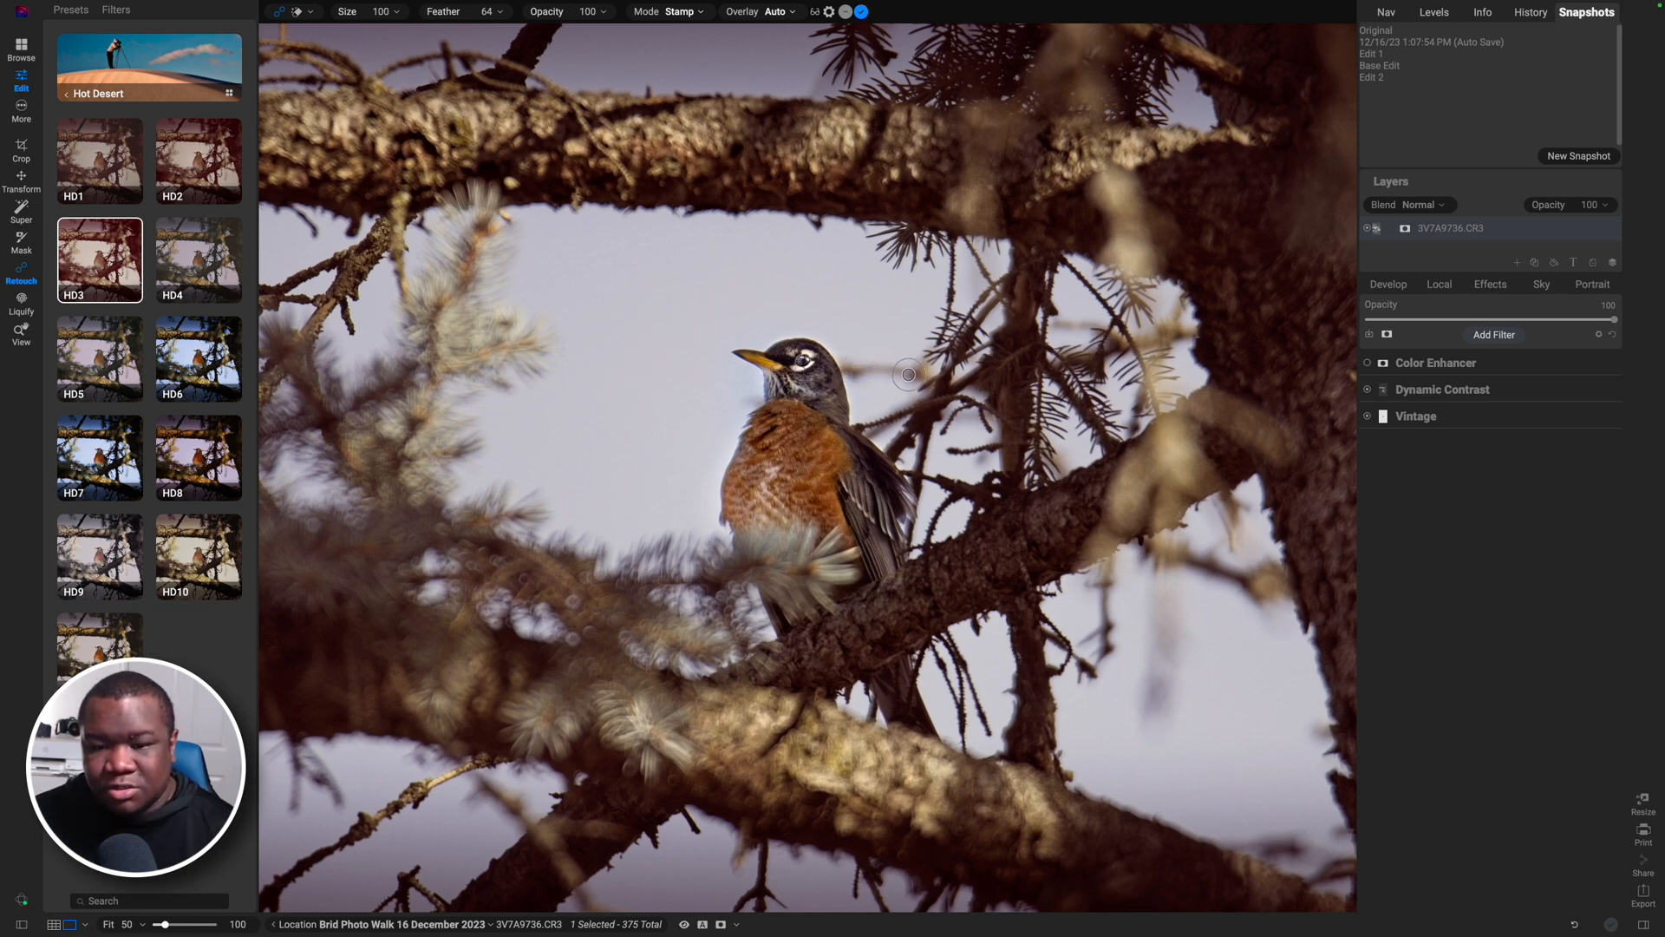
left_click_drag(910, 374, 854, 371)
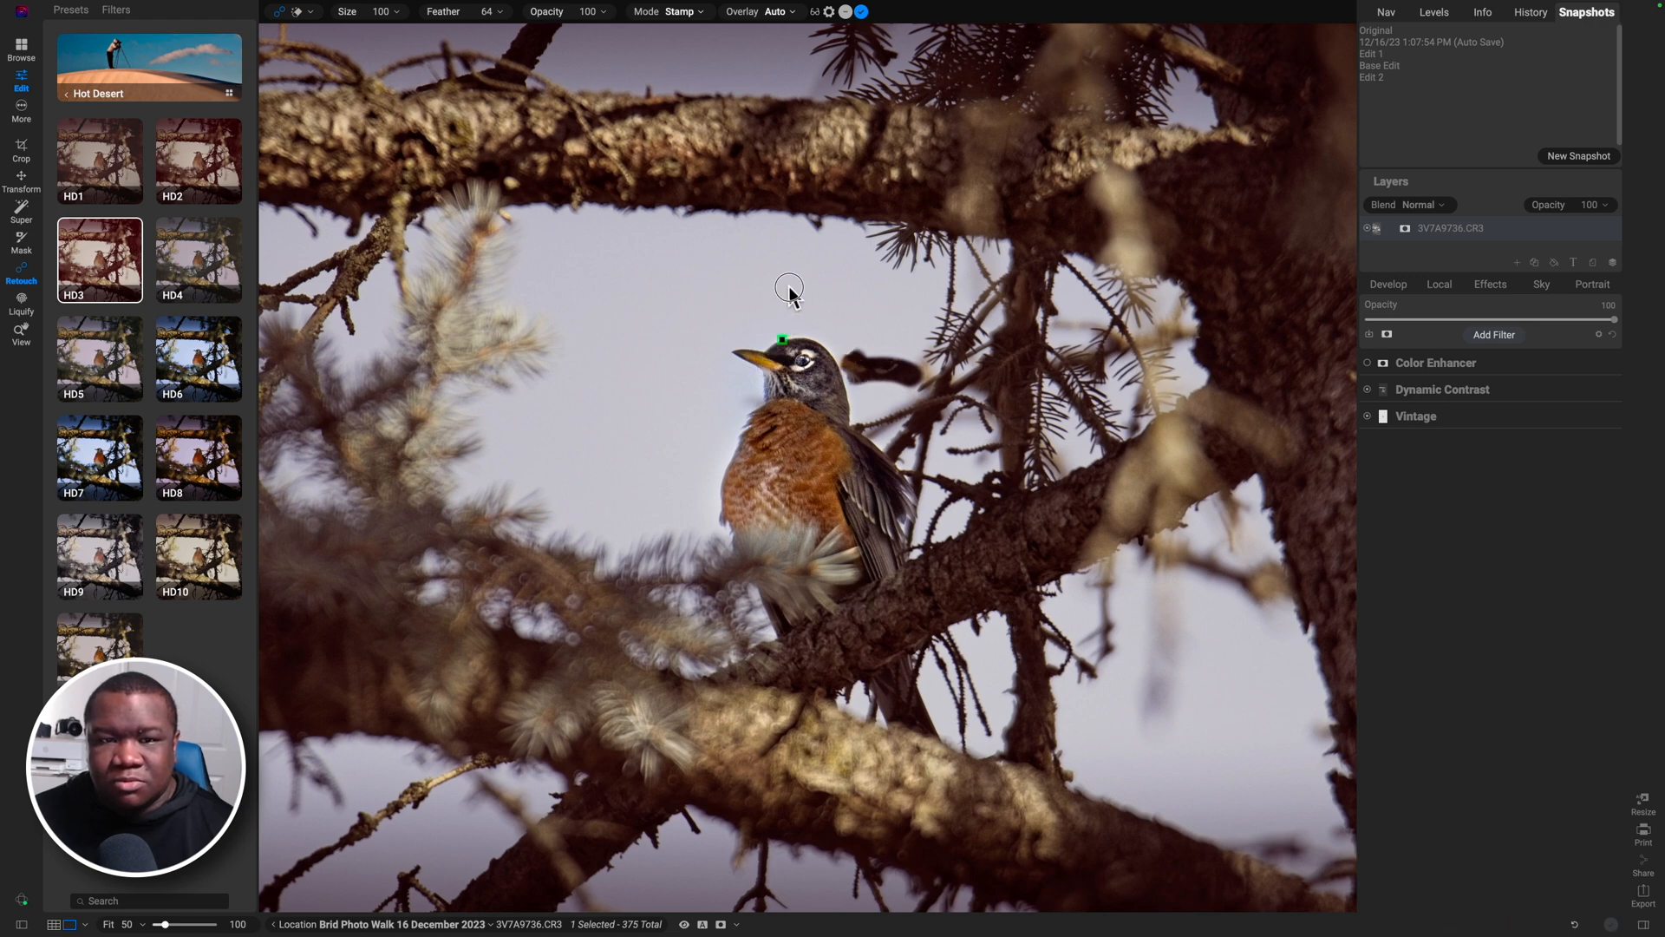
key("super+z")
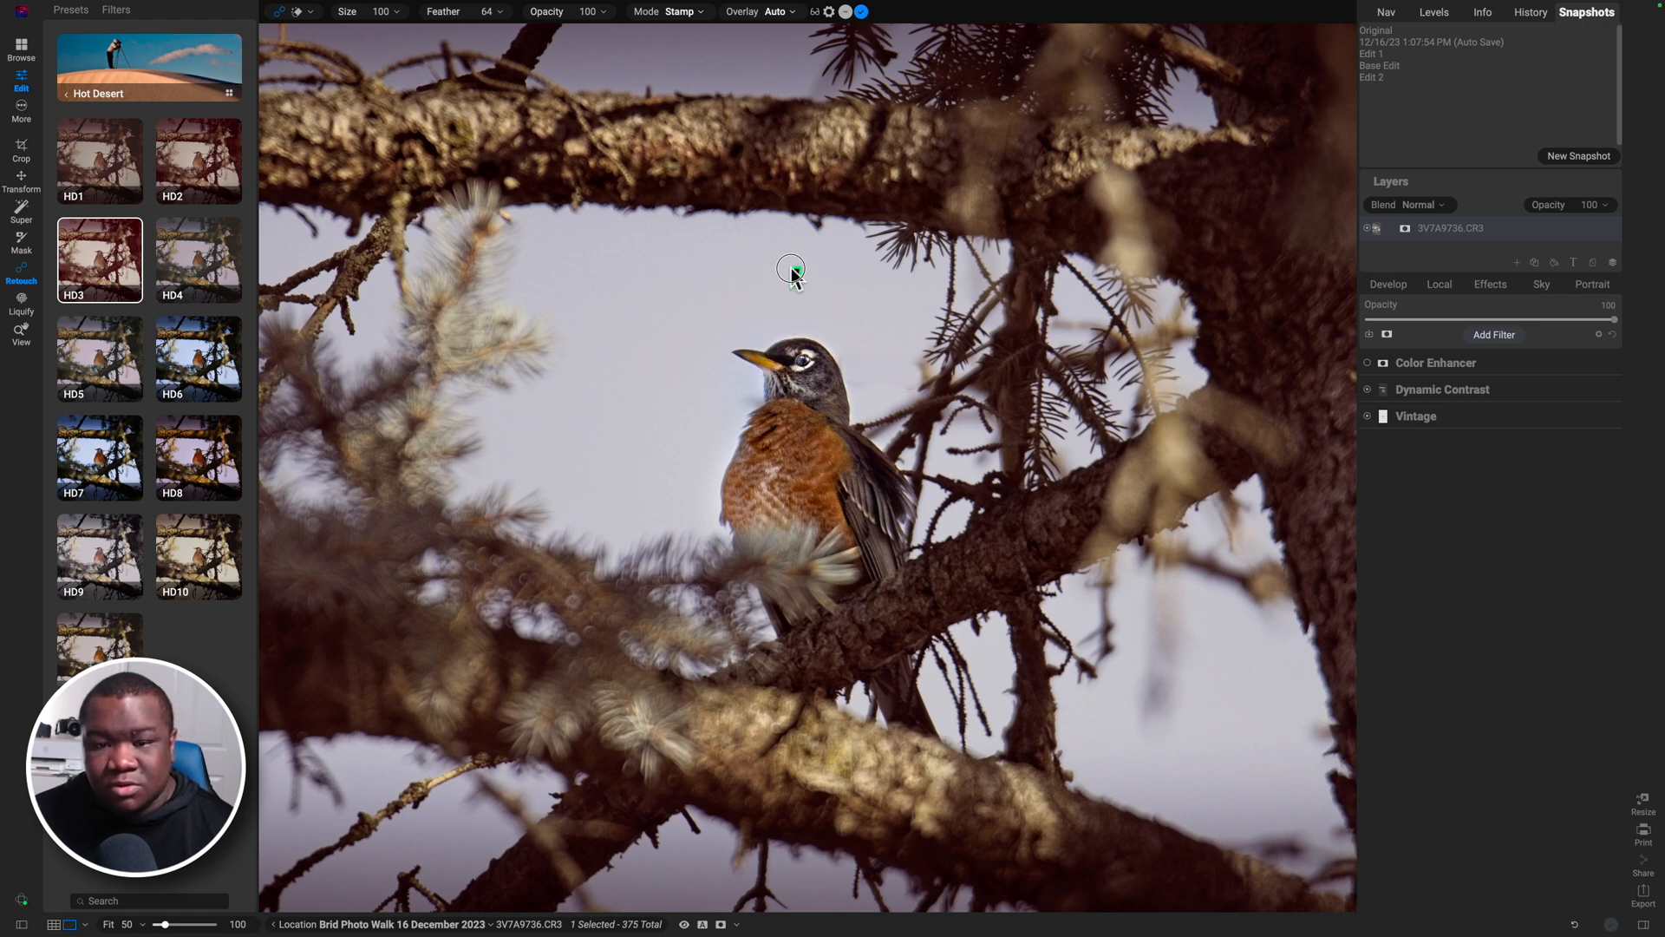
left_click(852, 357)
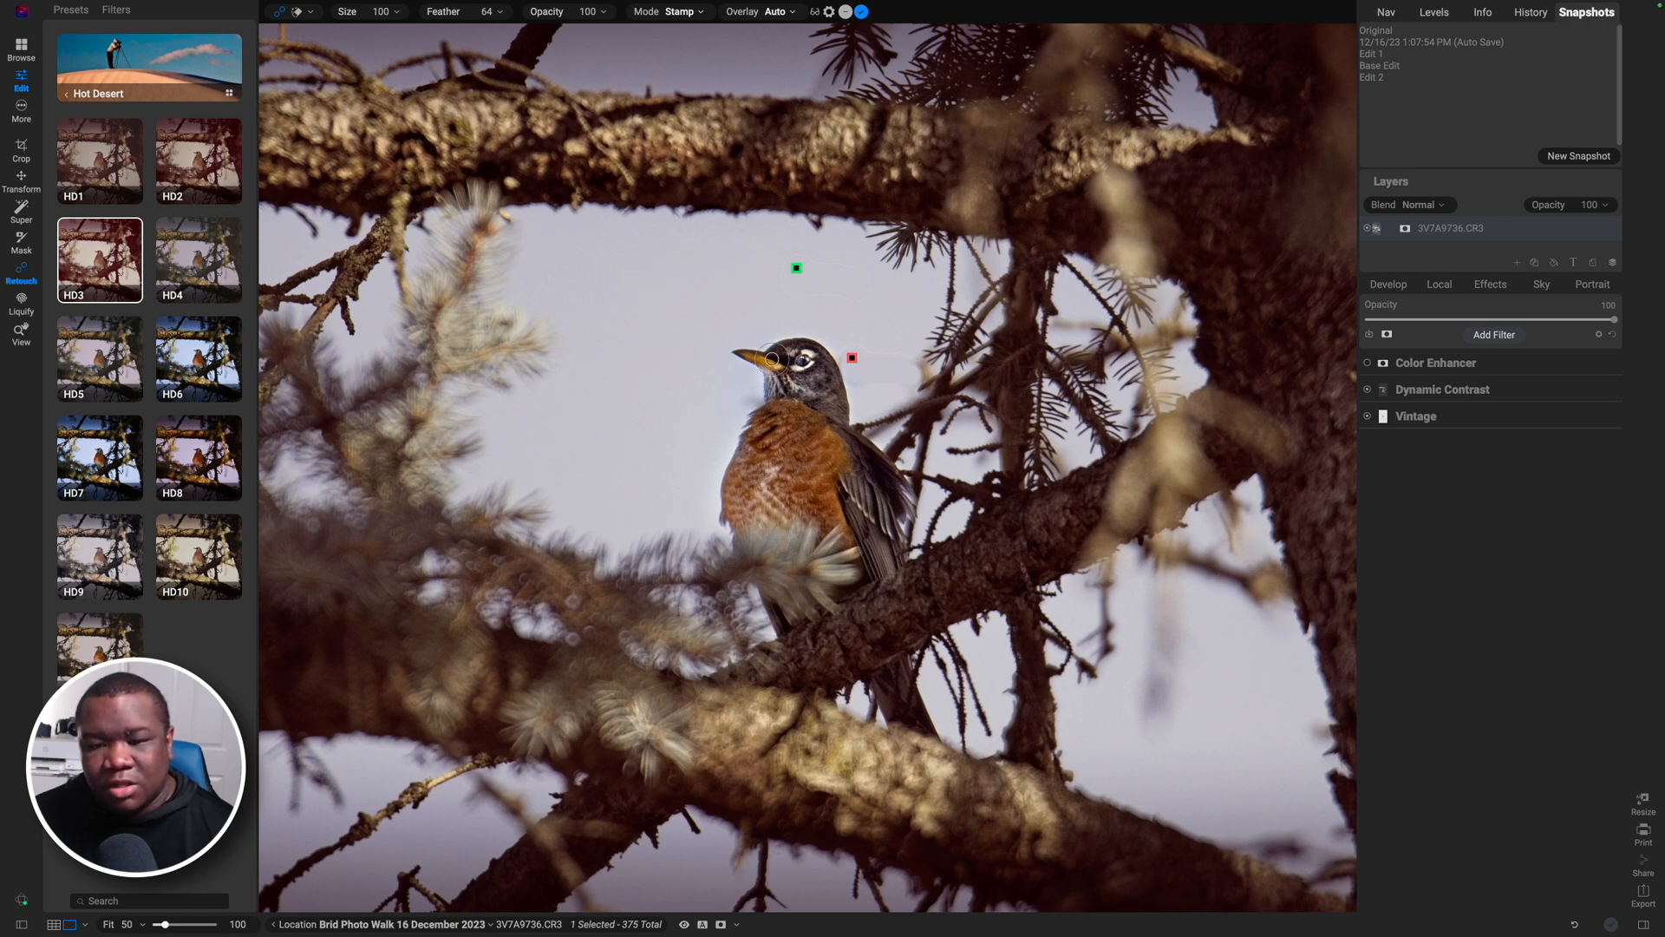
Step: Clean up the leftover twig marks behind the bird's head with the Perfect Eraser, reducing its size from 50 to 40
key("super+equal")
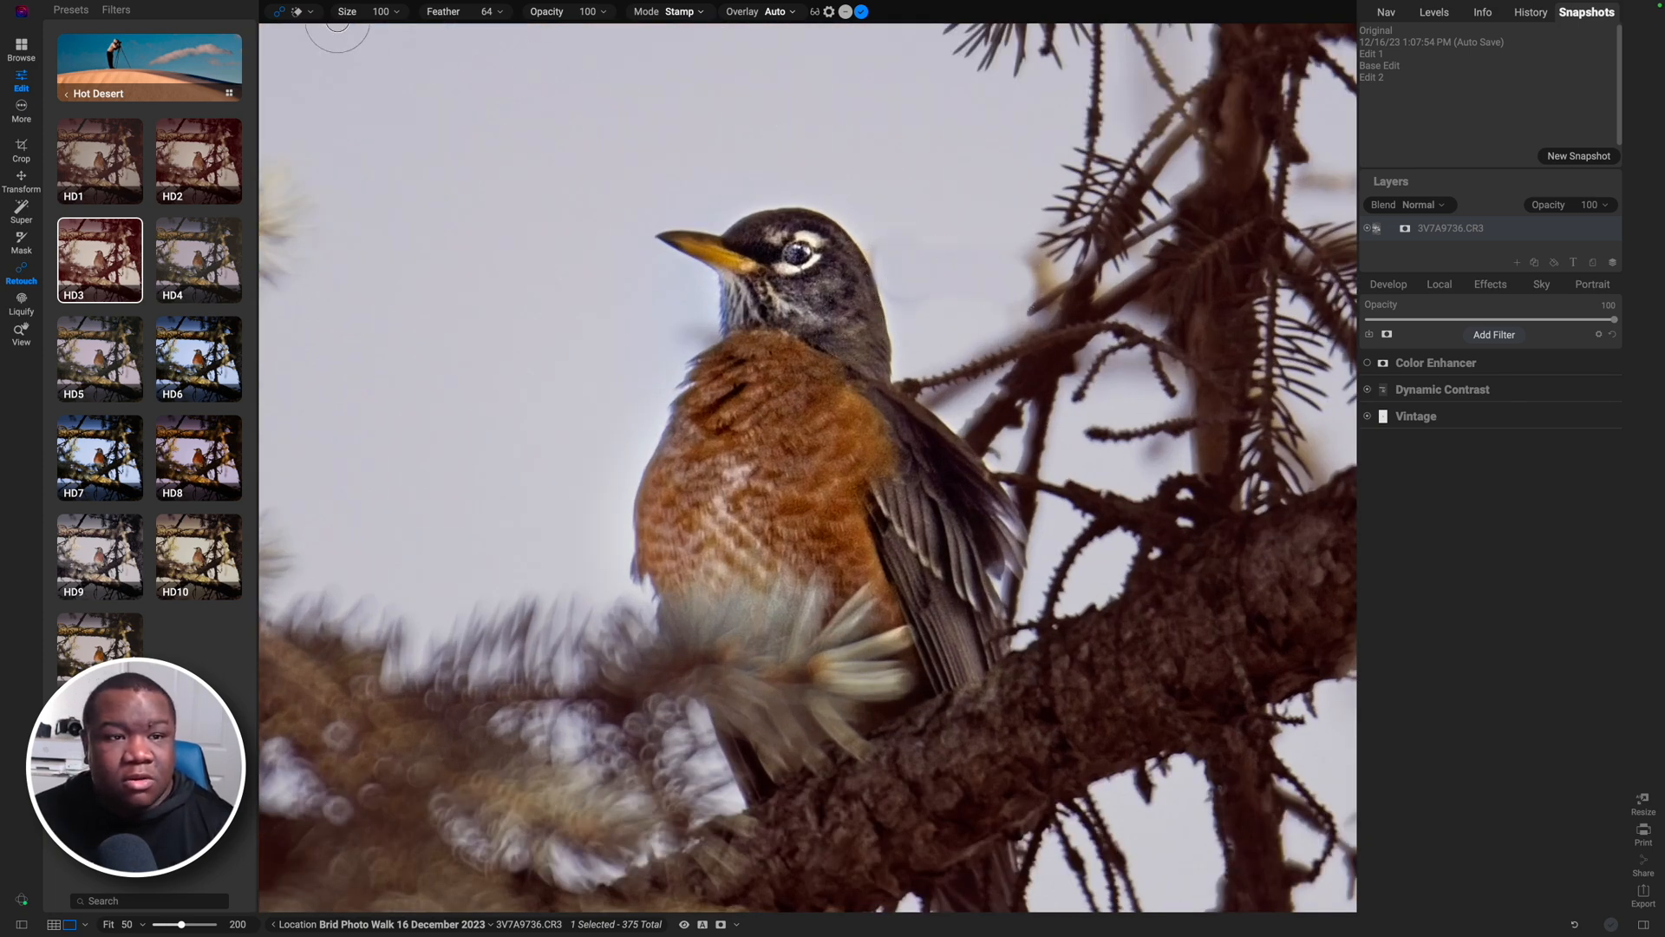
left_click(298, 12)
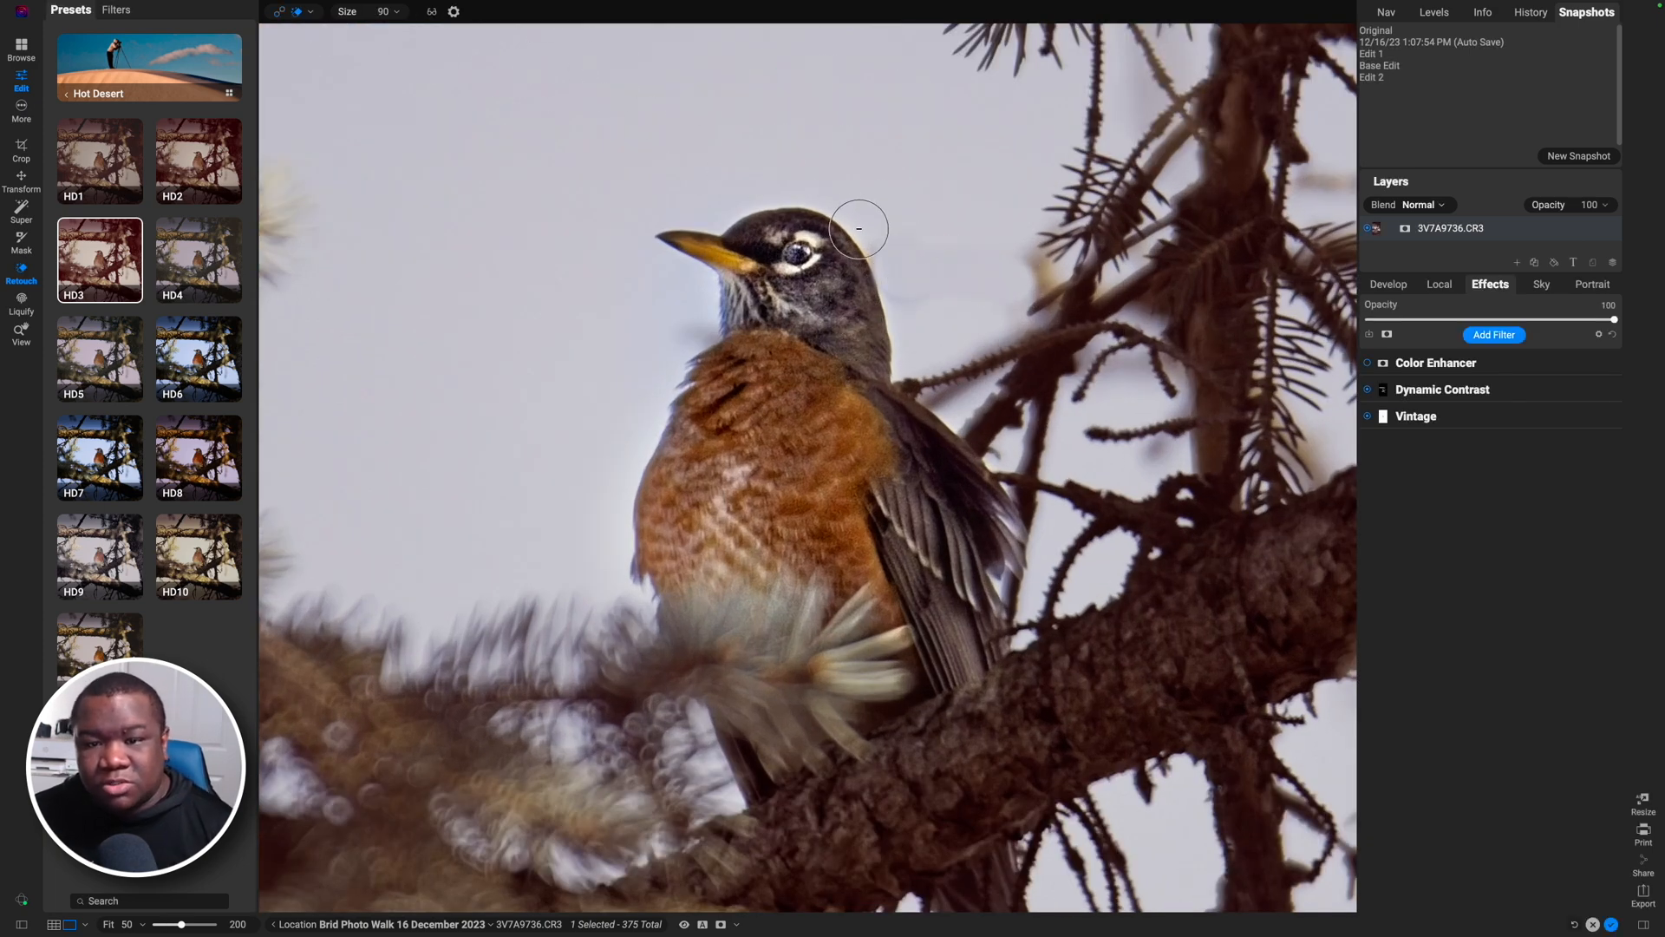
key("bracketleft")
key("bracketleft")
key("bracketleft")
key("bracketleft")
key("bracketleft")
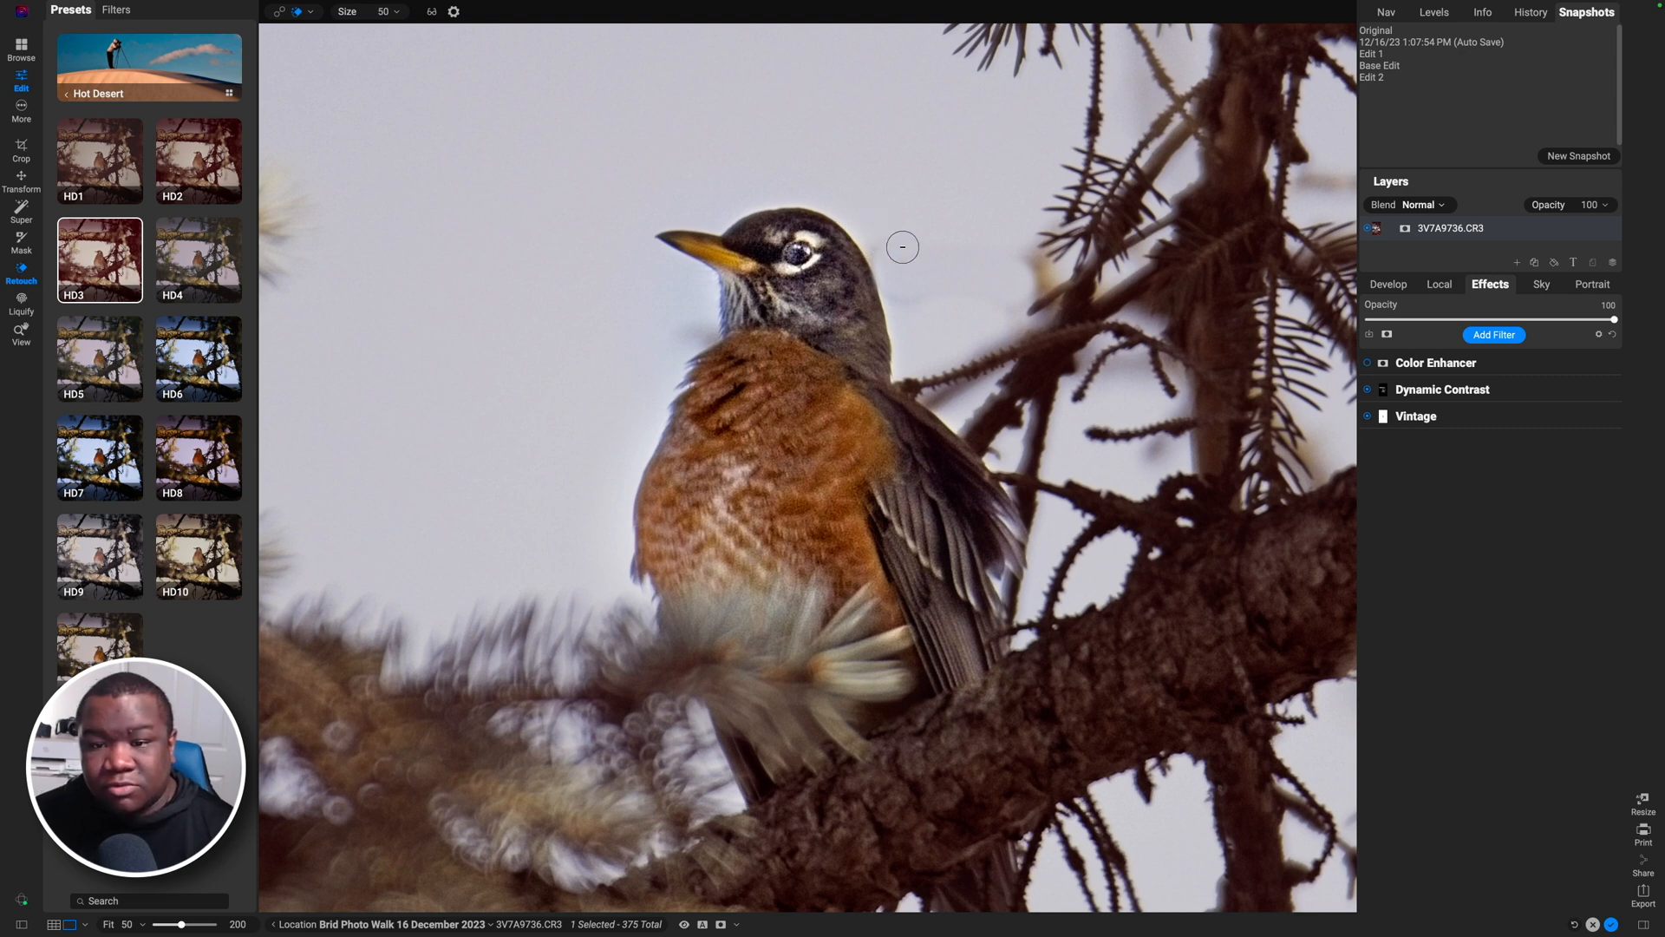
left_click_drag(877, 243, 882, 256)
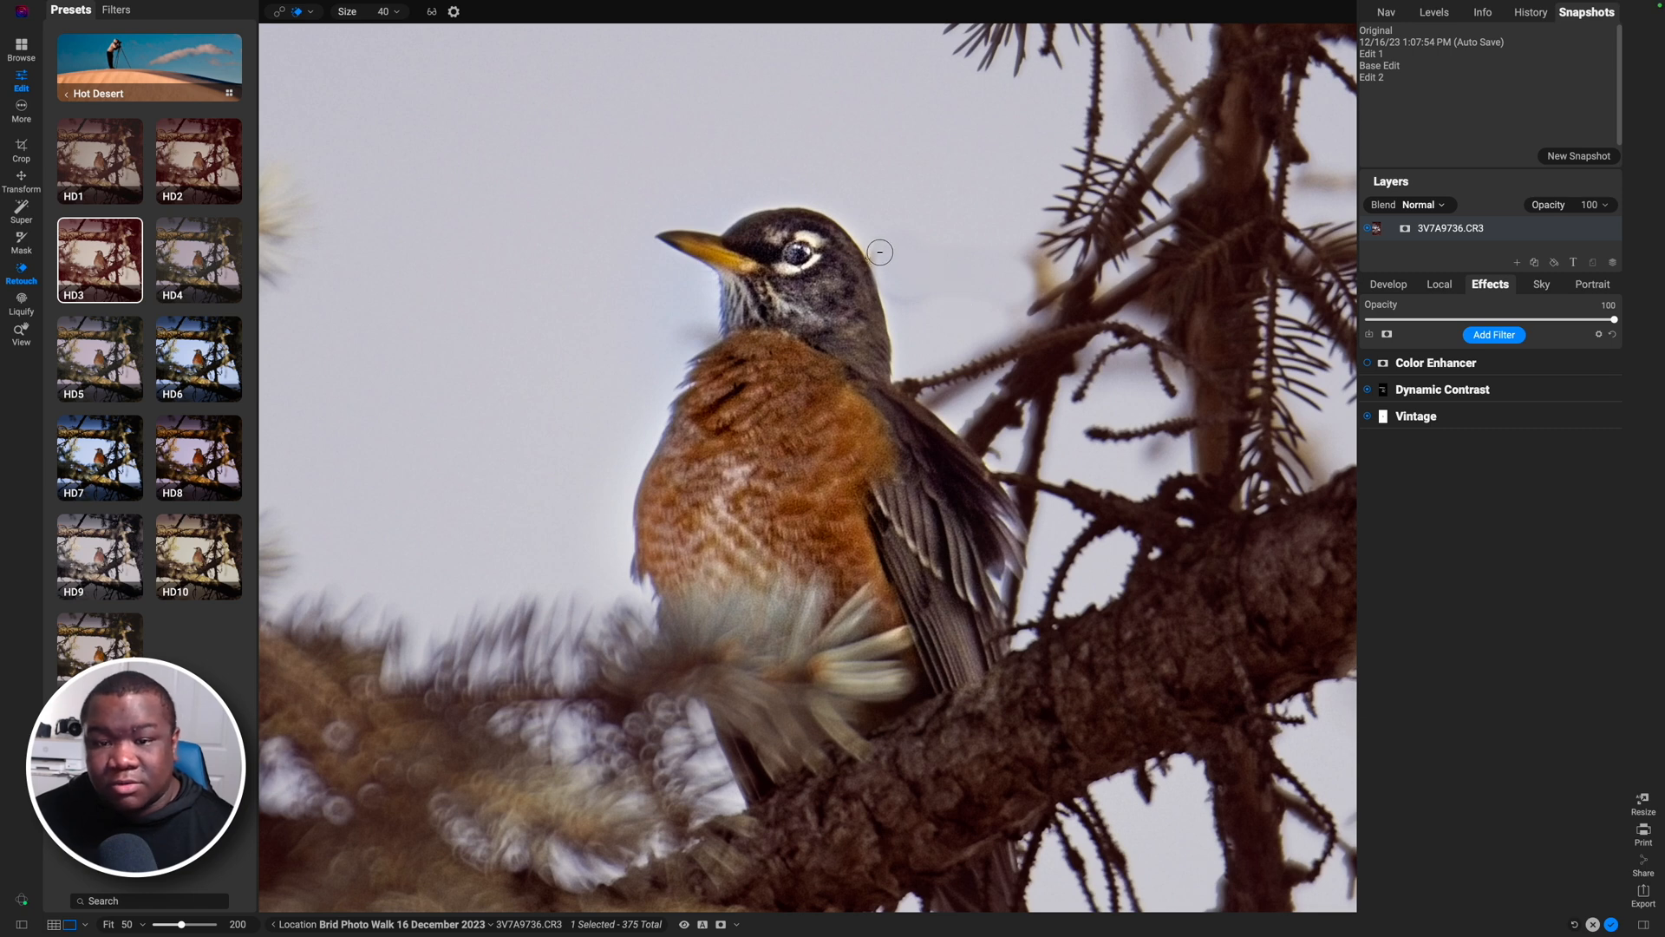
left_click(901, 301)
mouse_move(901, 301)
left_mouse_down()
mouse_move(1011, 309)
mouse_move(1042, 282)
mouse_move(1032, 257)
mouse_move(1051, 291)
mouse_move(1014, 317)
mouse_move(898, 294)
mouse_move(1017, 280)
left_mouse_up()
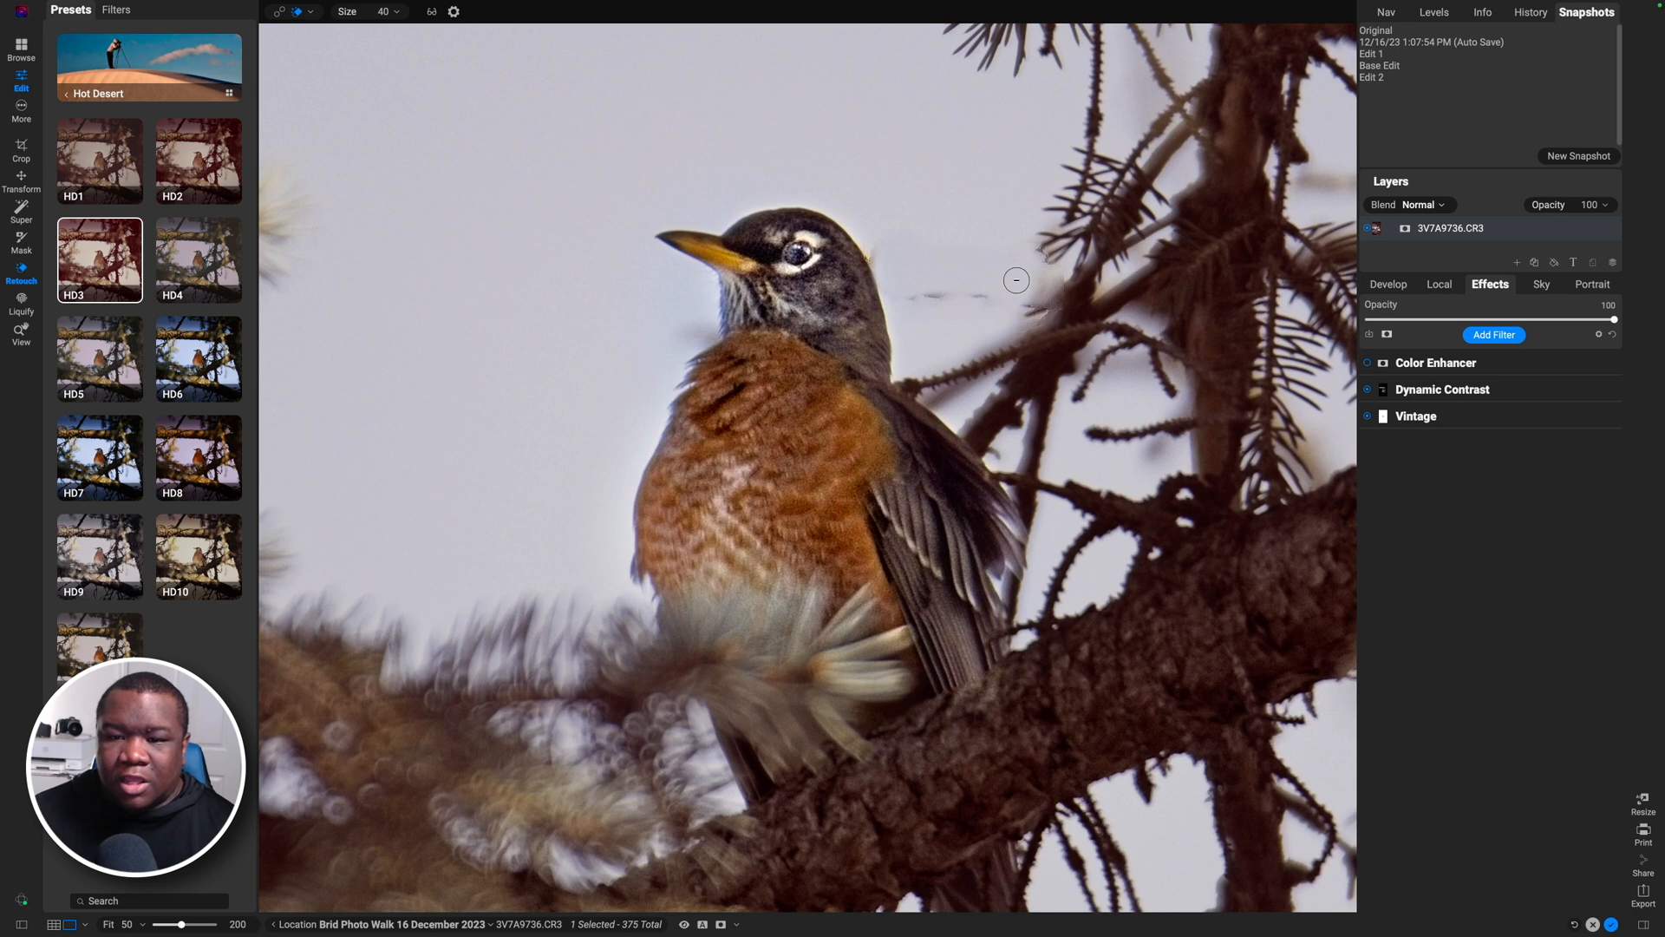
left_click_drag(918, 295, 985, 295)
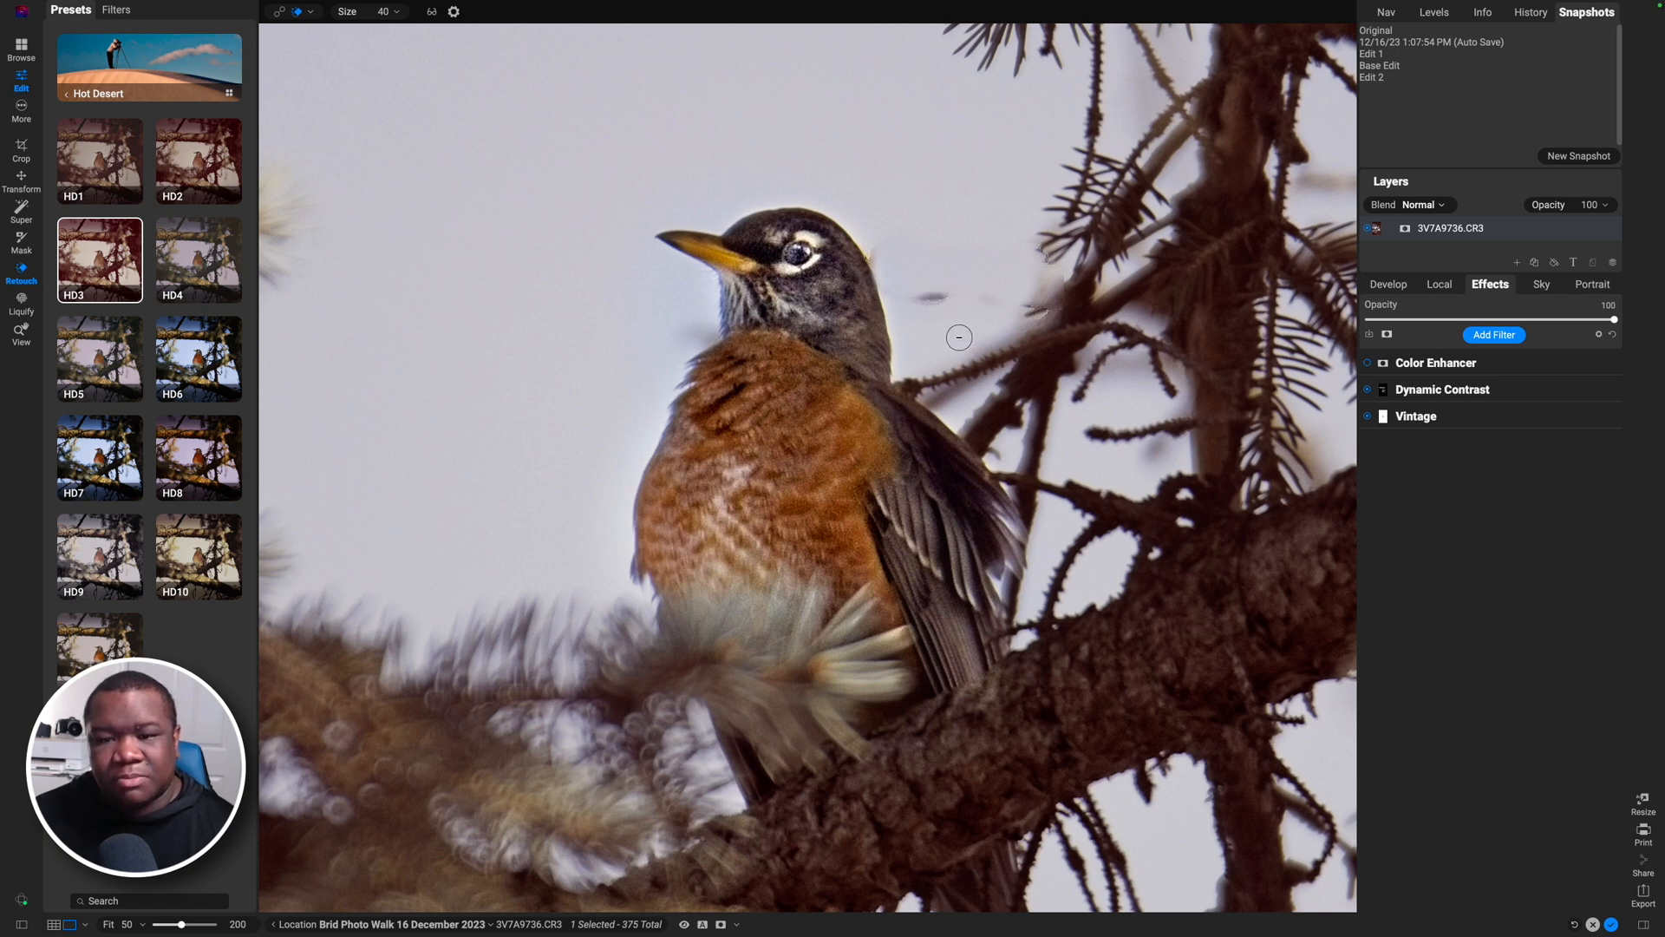
Step: Cover the dark smudge in the sky behind the bird's head using the Clone Stamp at size 90, sourcing from clear sky
left_click(310, 12)
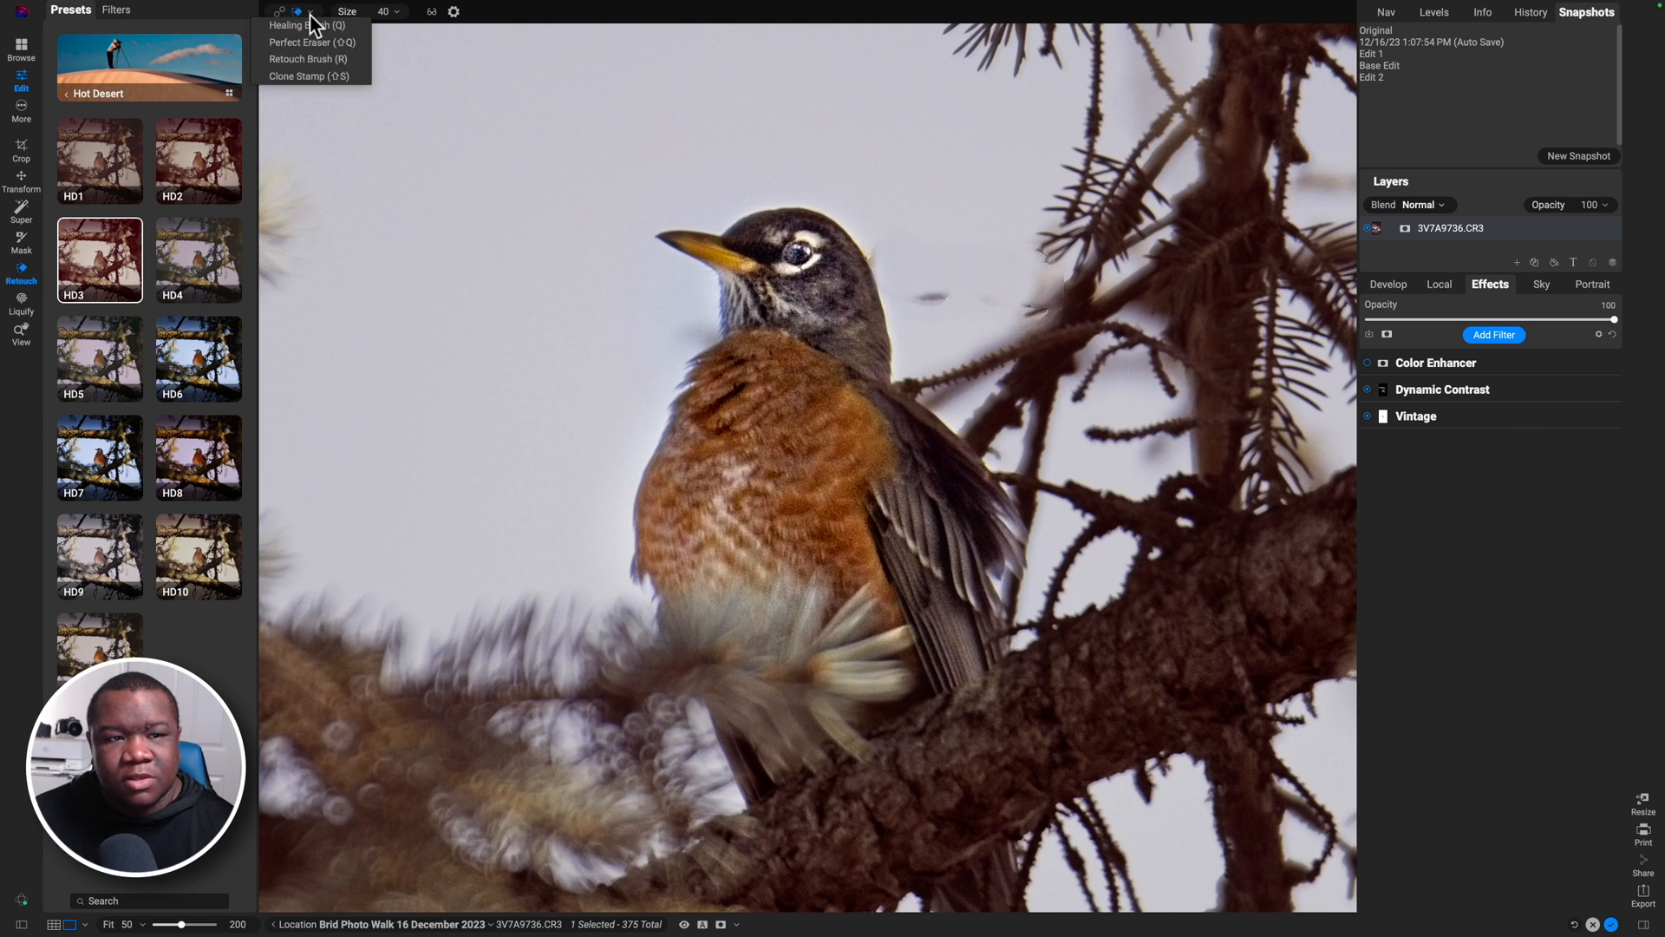
left_click(309, 76)
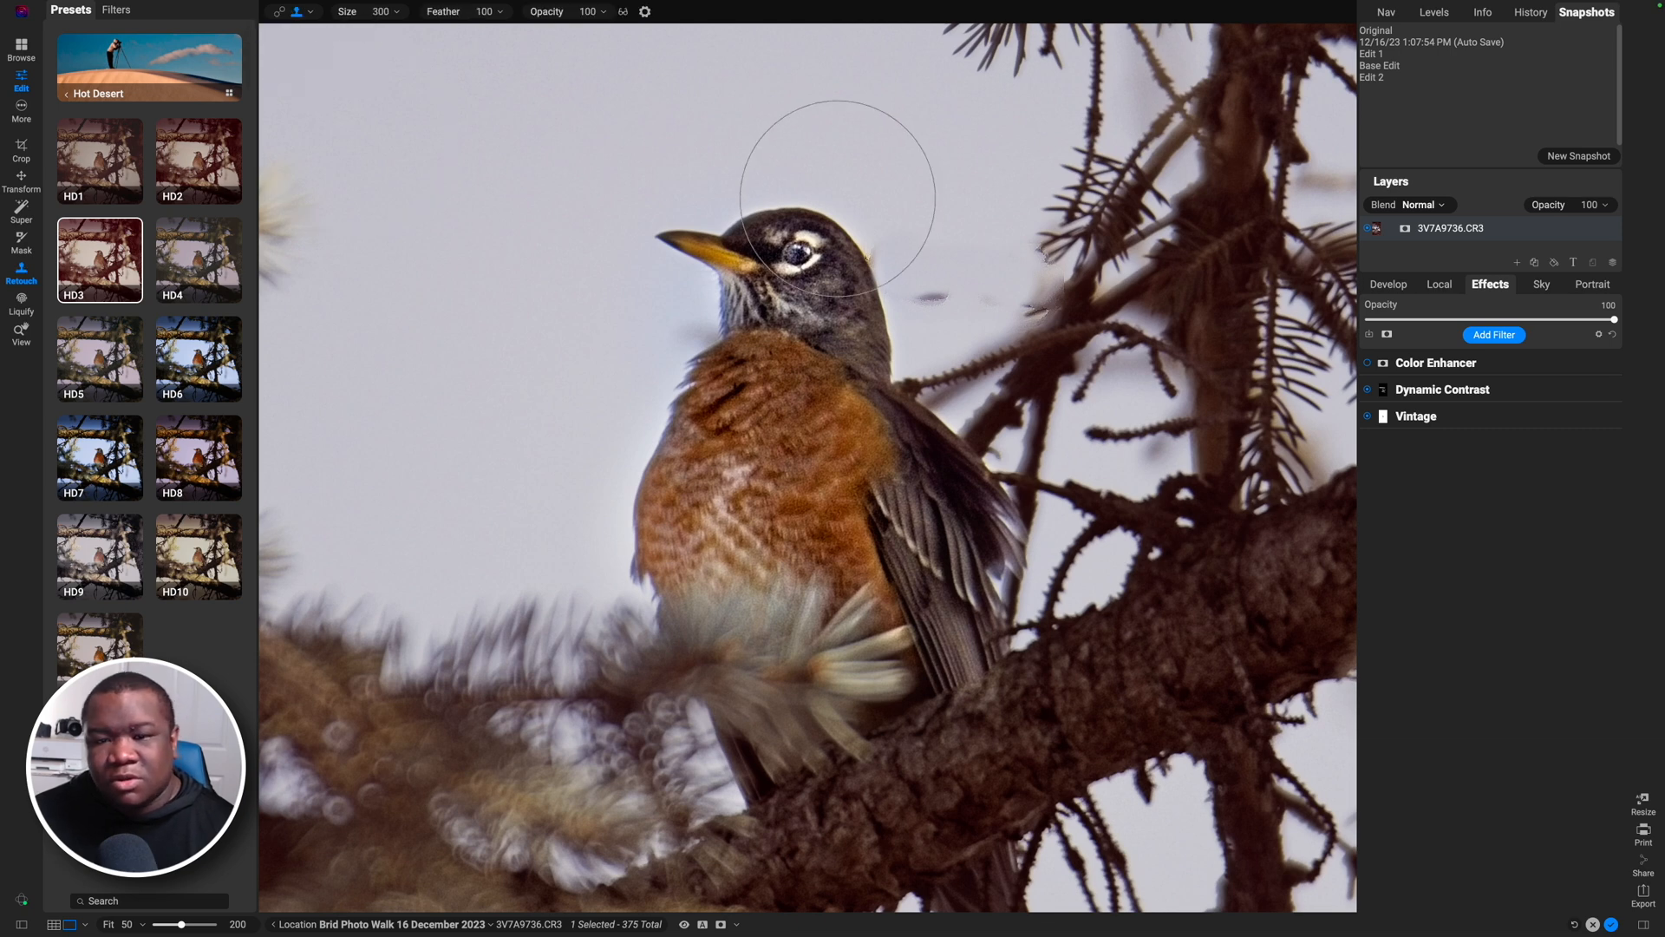
scroll(889, 178, "down", 5)
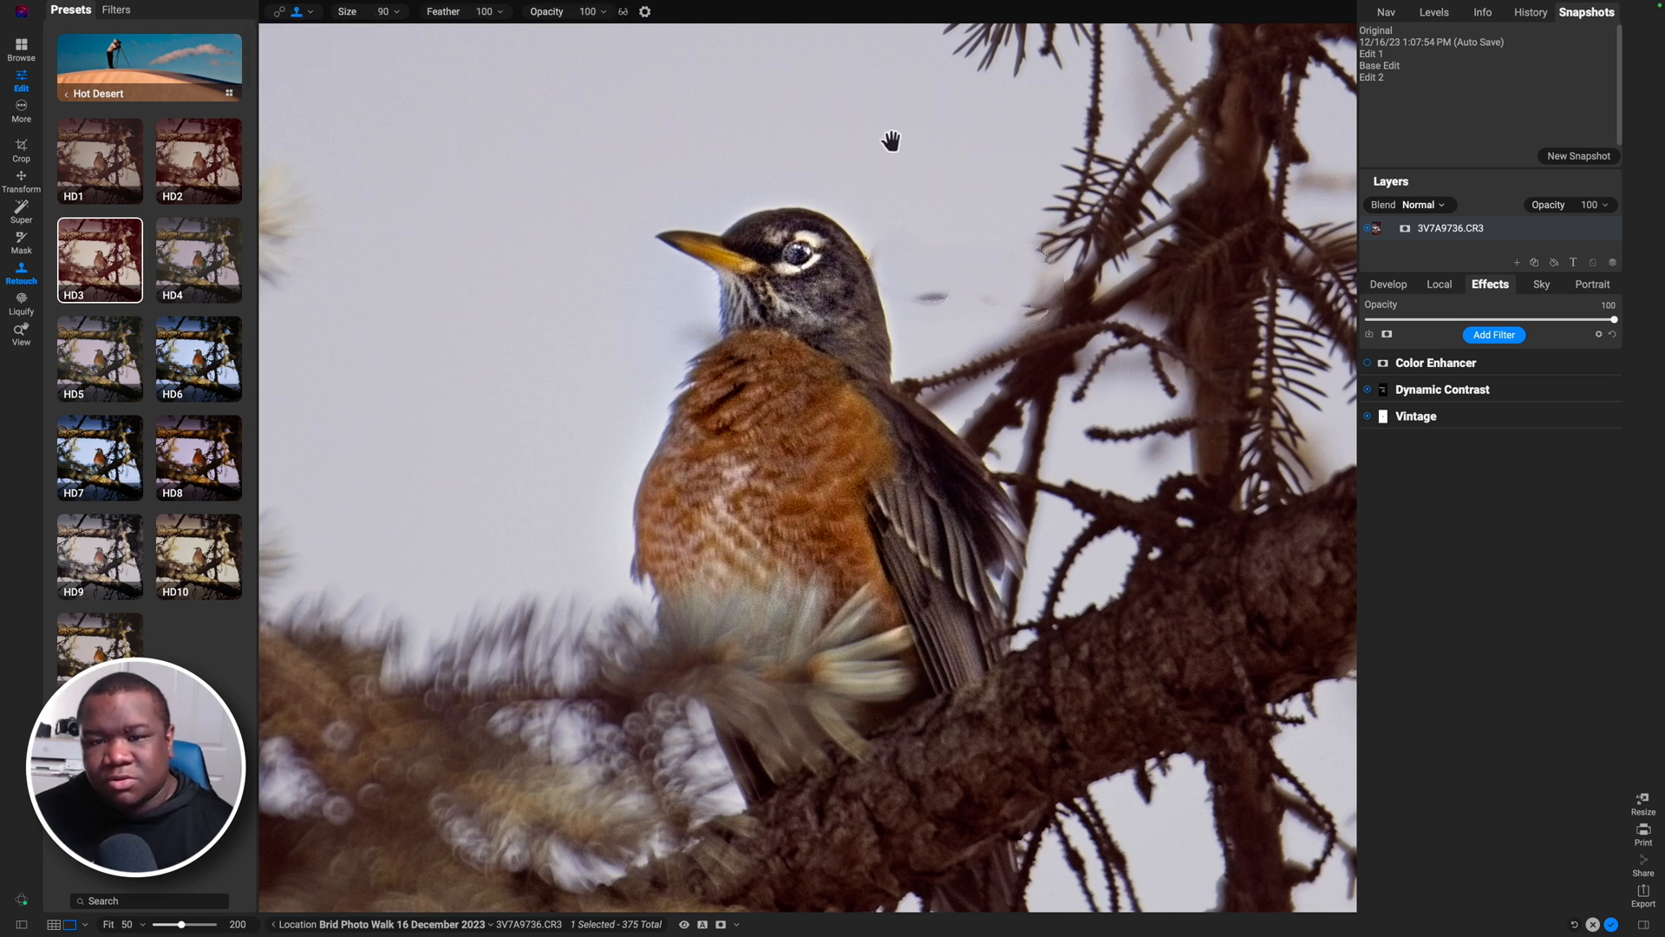
left_click(283, 13)
left_click(297, 12)
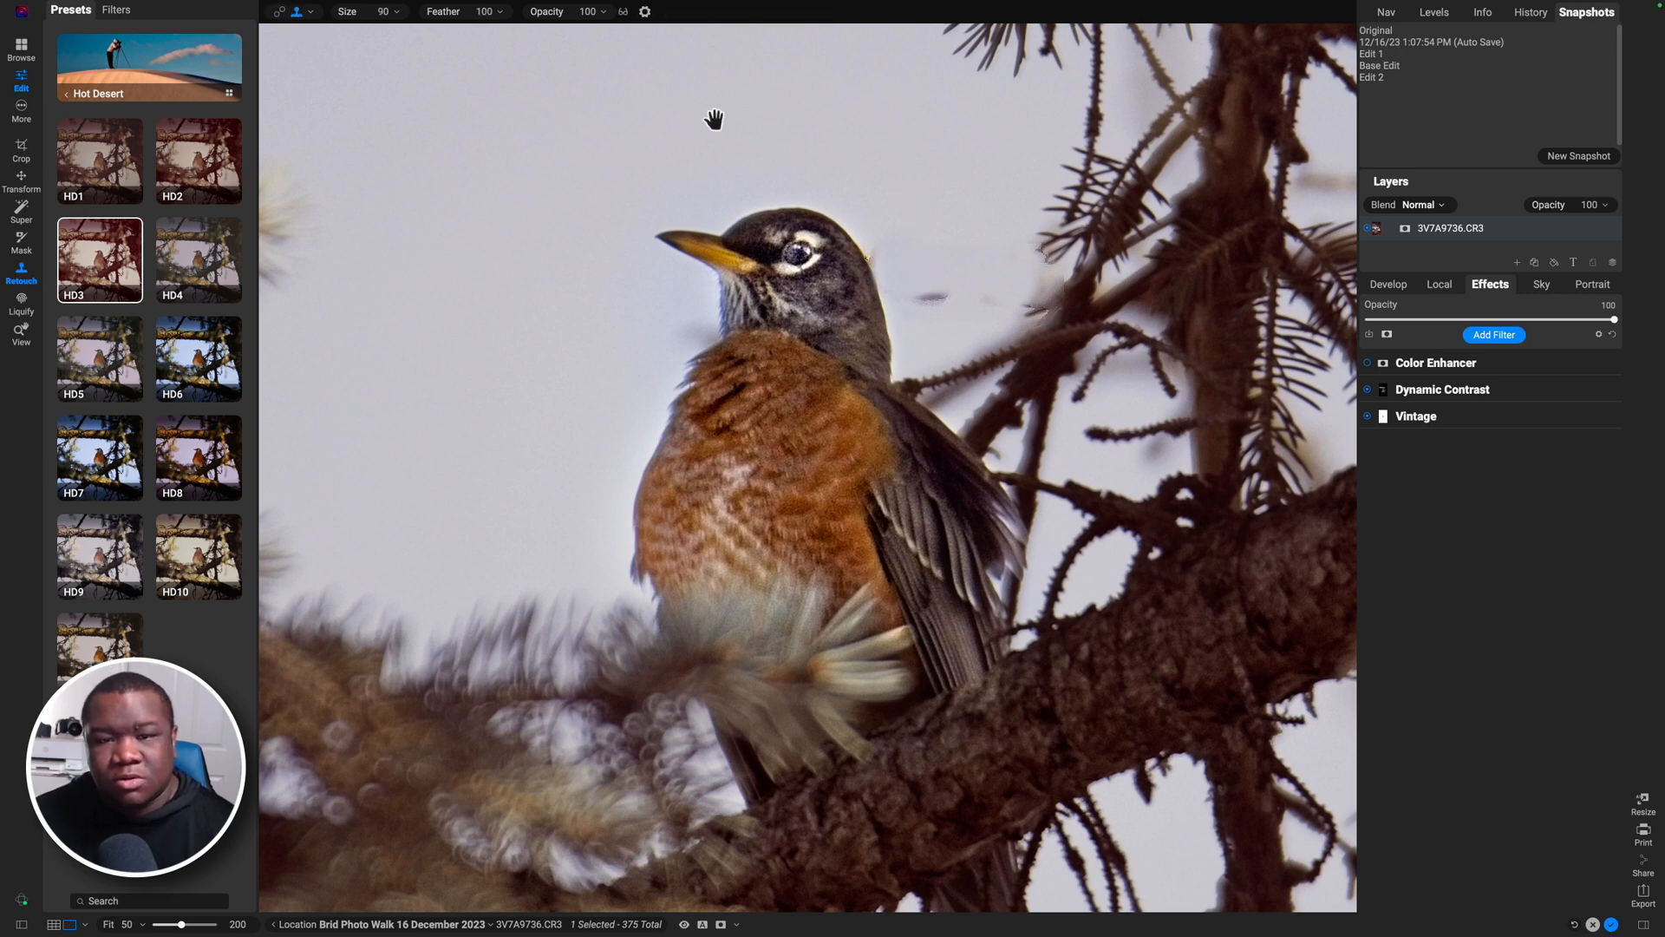
left_click(279, 12)
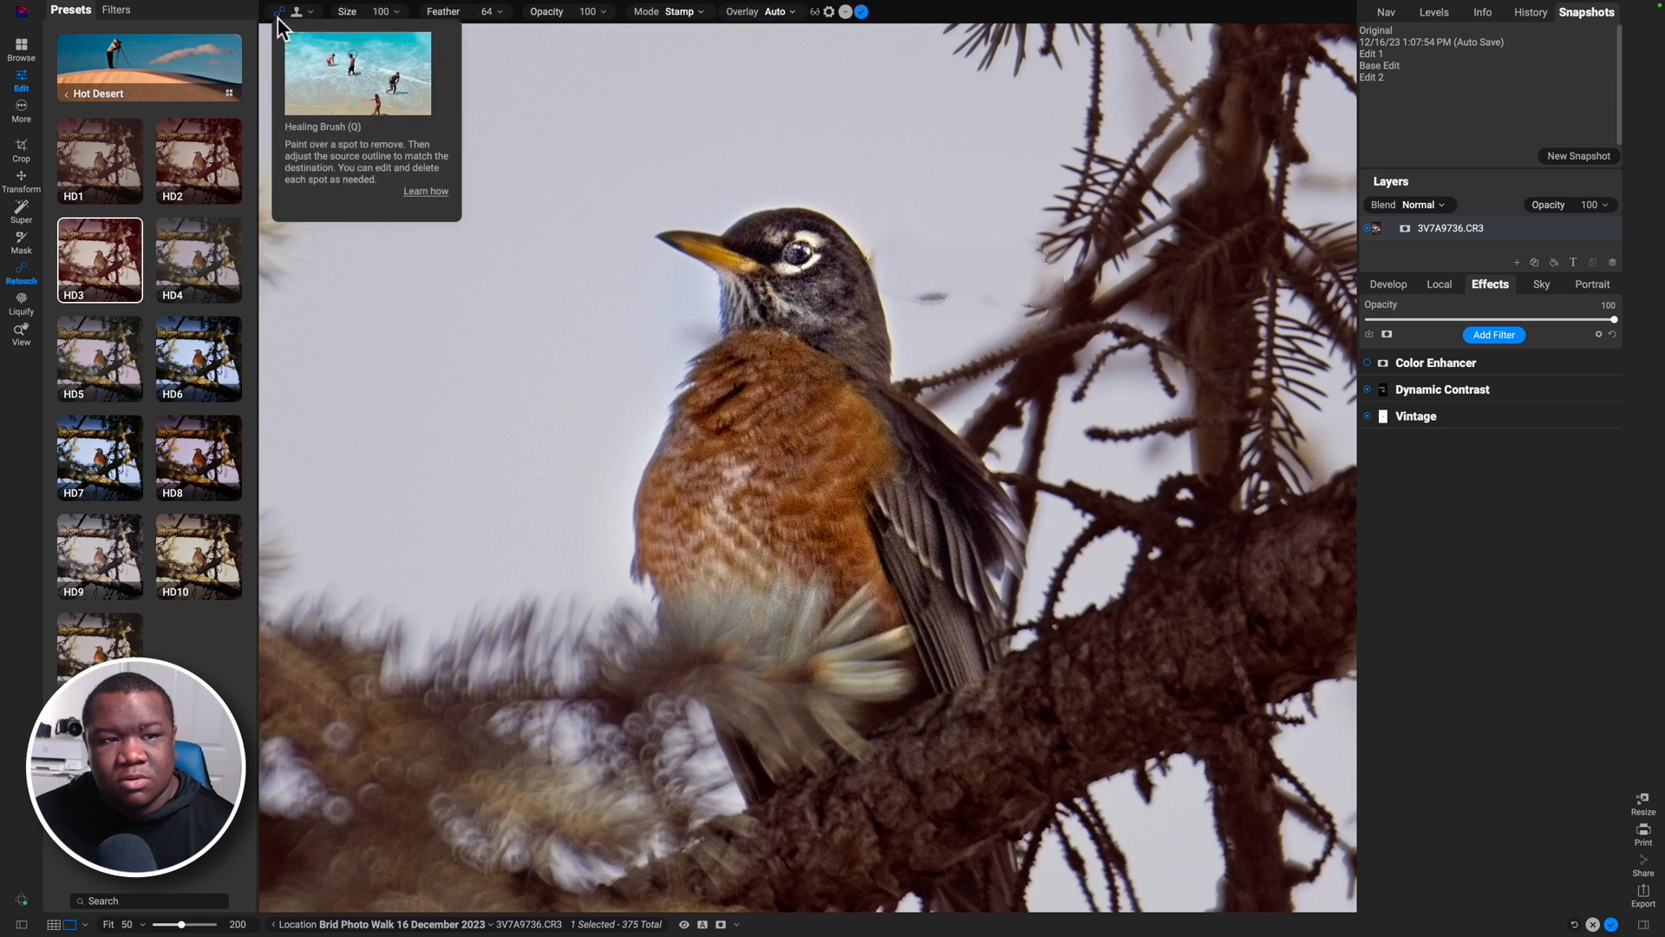
left_click(298, 12)
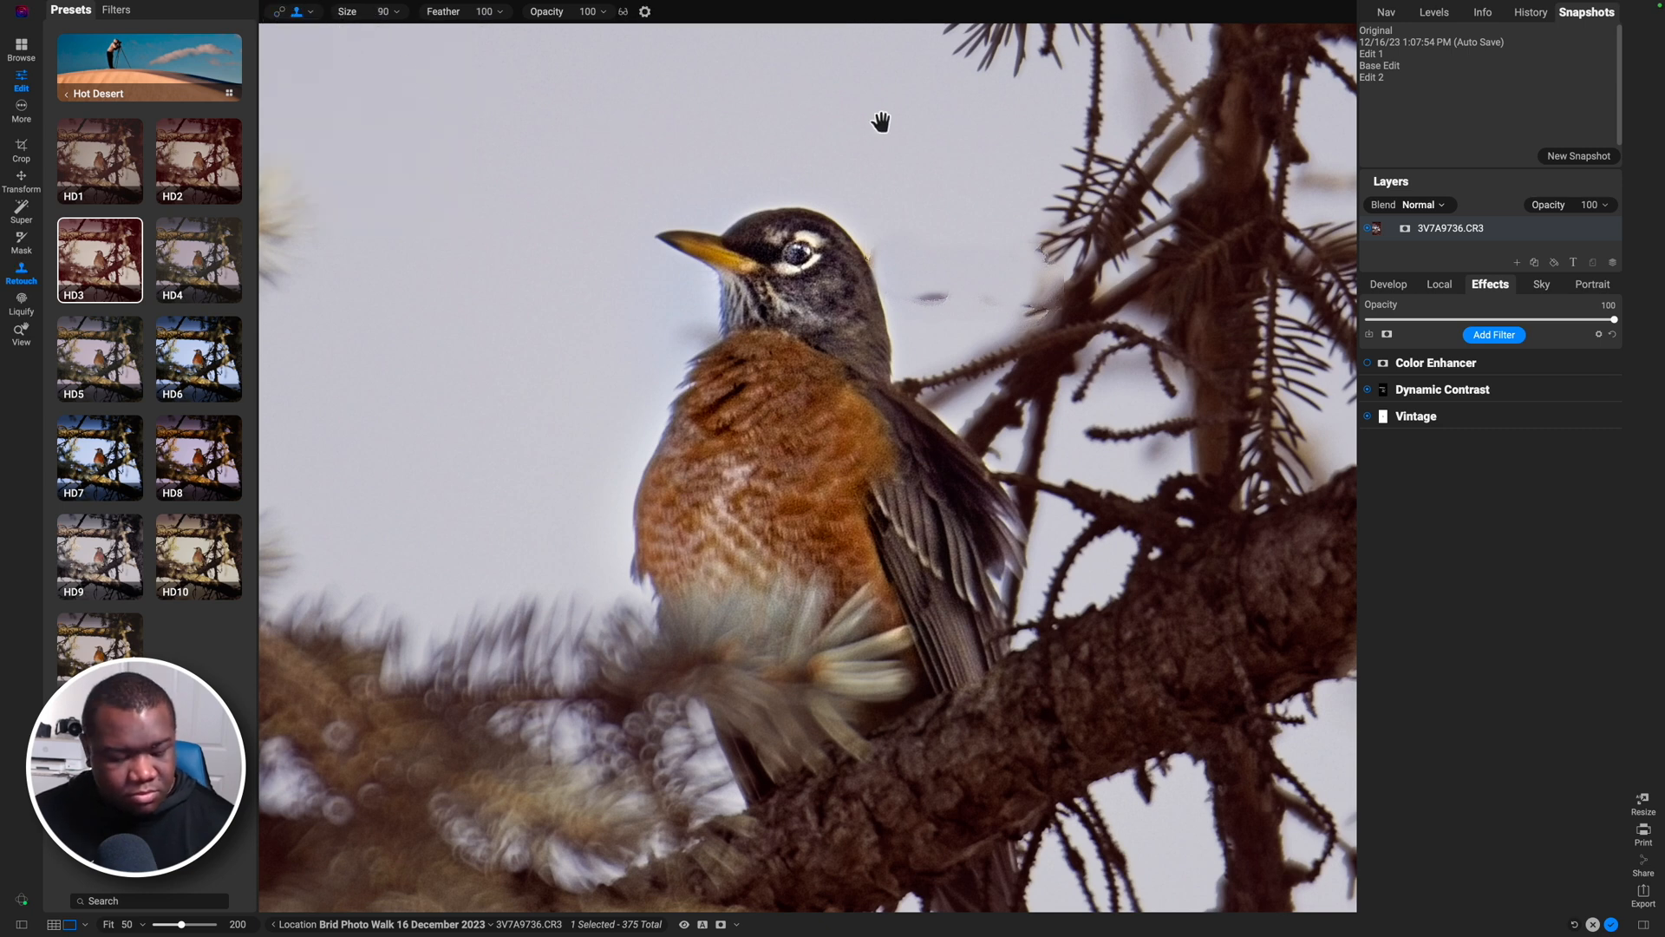
left_click_drag(862, 123, 819, 223)
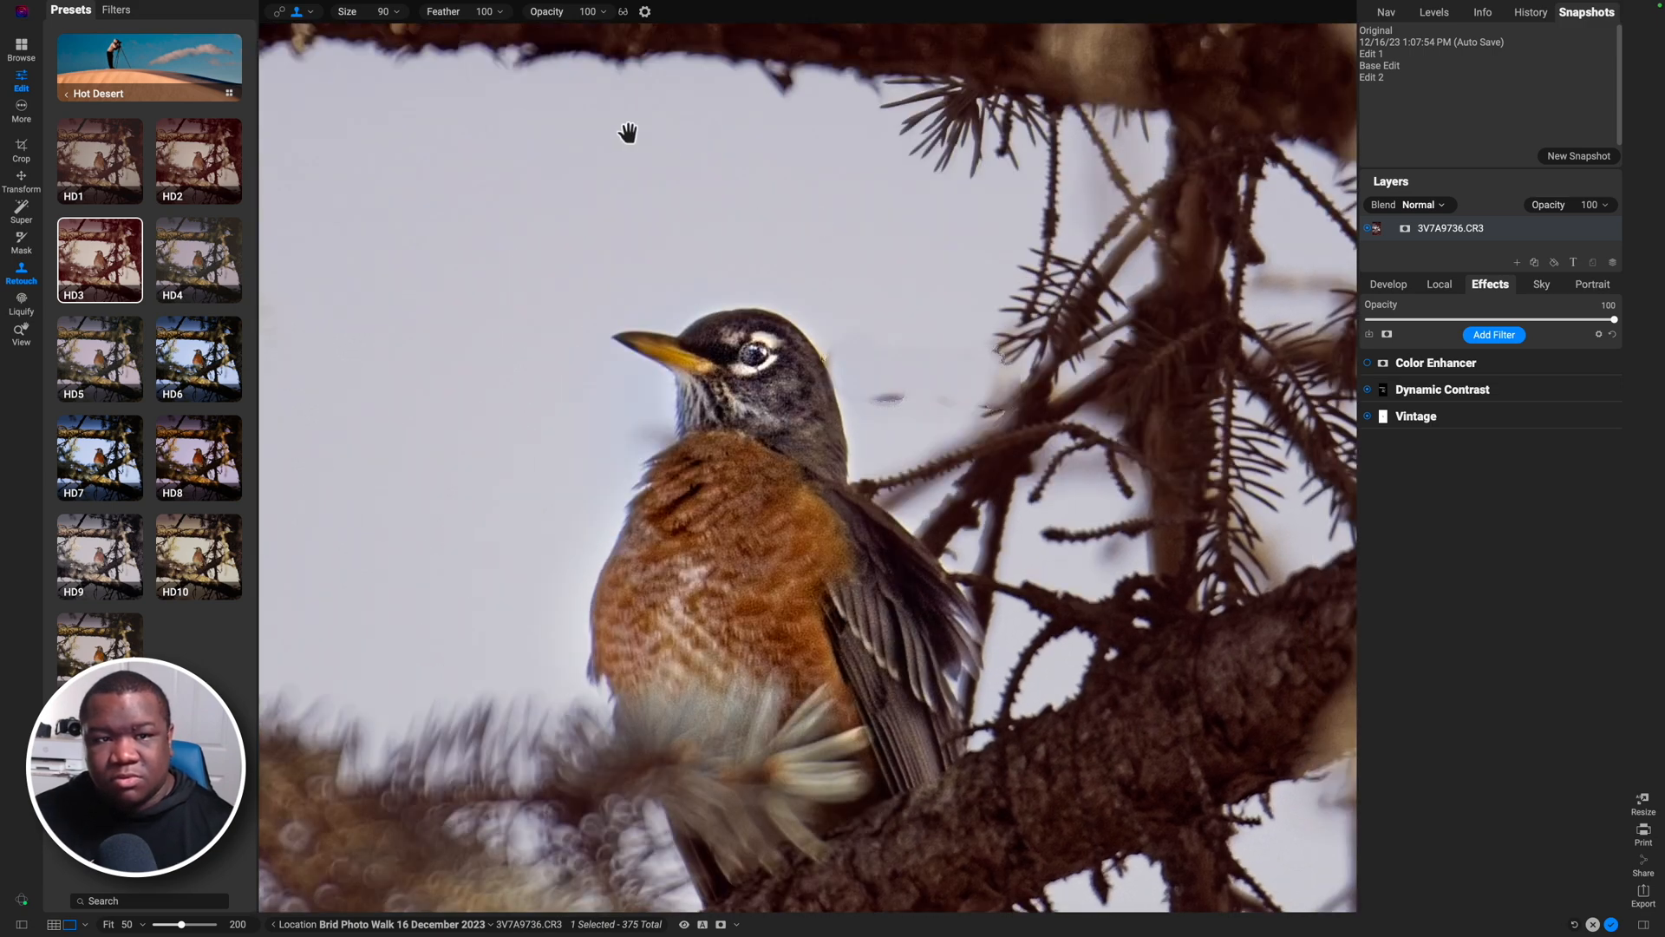
left_click(17, 330)
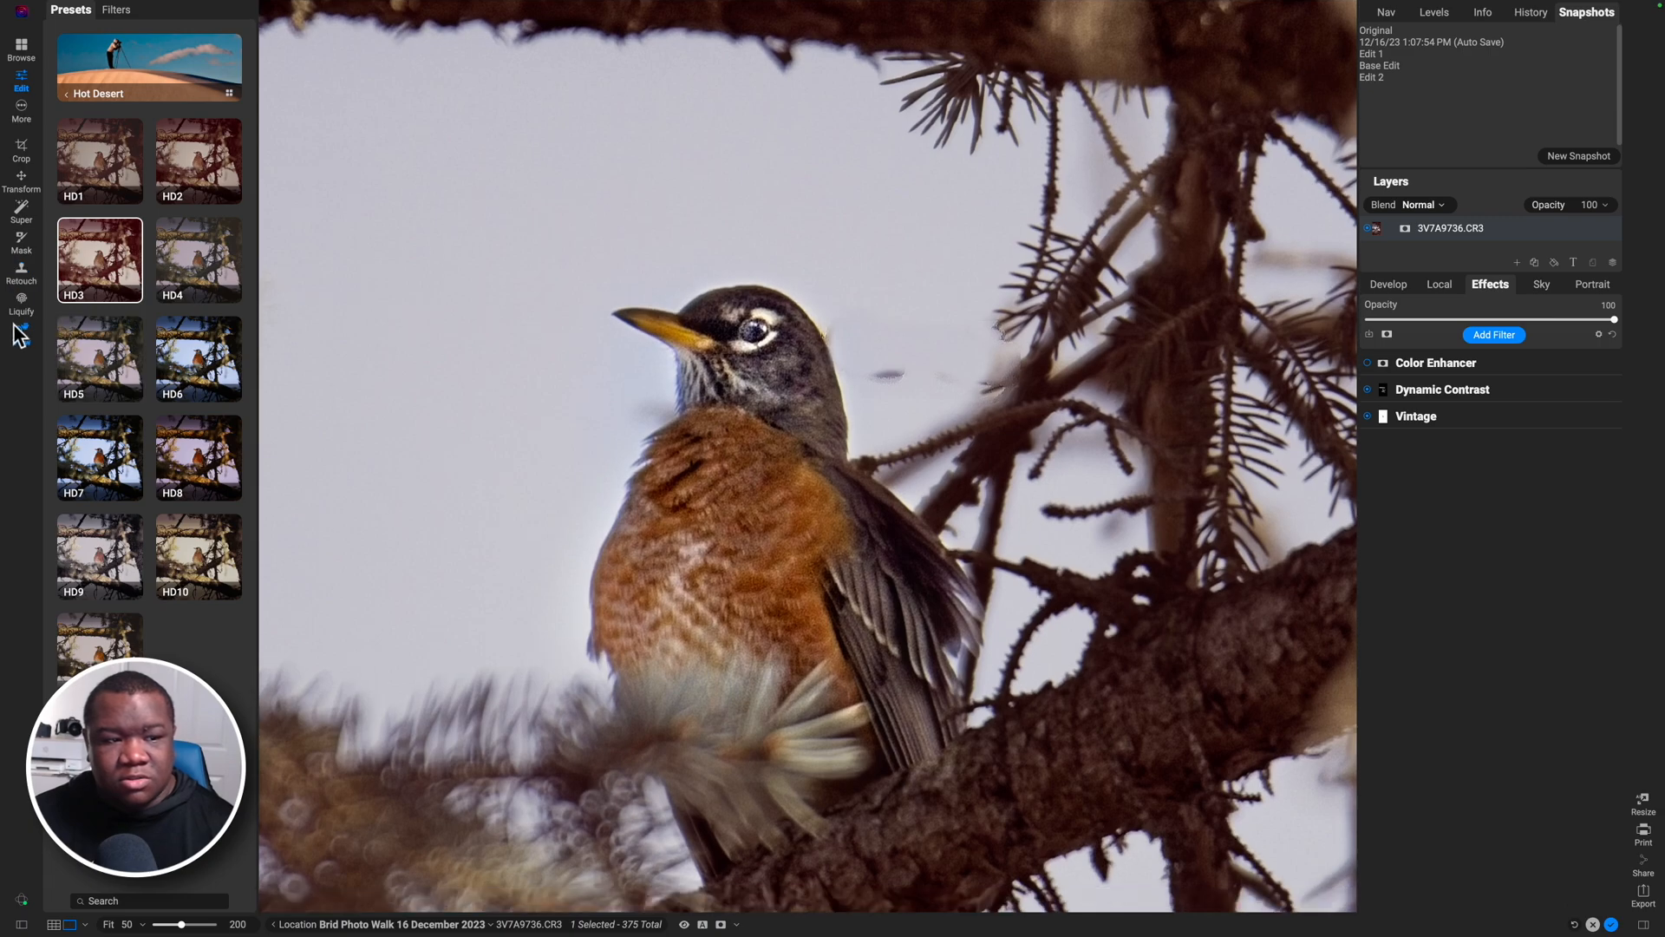
left_click(21, 271)
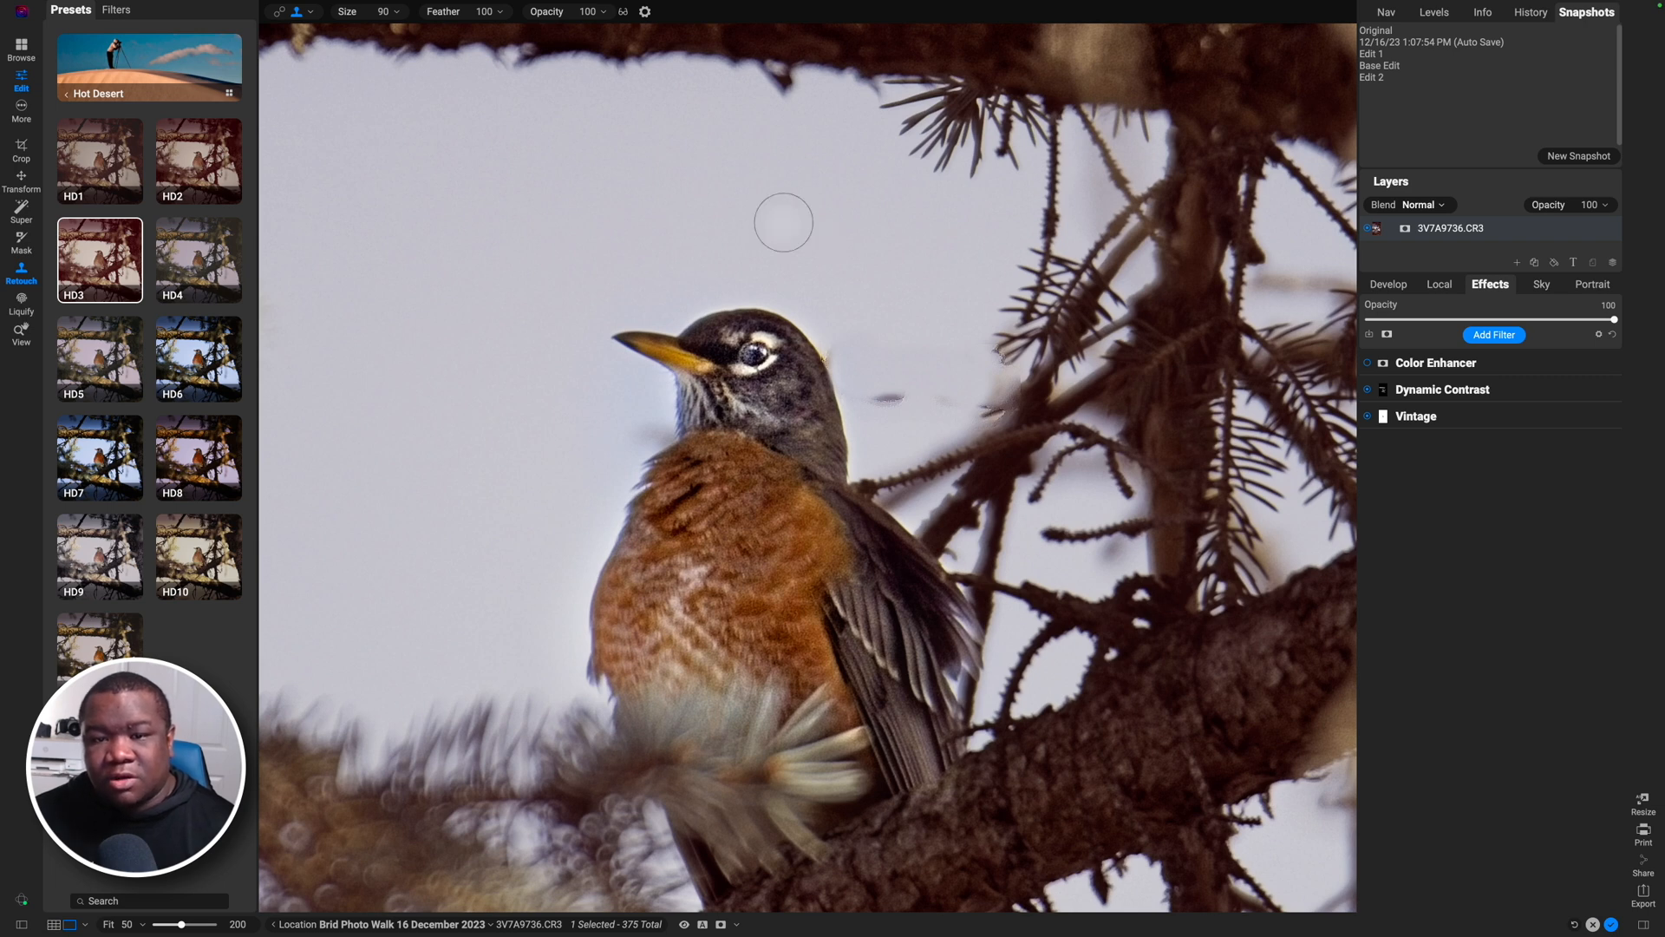
mouse_move(848, 342)
left_mouse_down()
mouse_move(876, 388)
mouse_move(872, 347)
mouse_move(945, 356)
mouse_move(926, 391)
mouse_move(890, 389)
mouse_move(953, 391)
left_mouse_up()
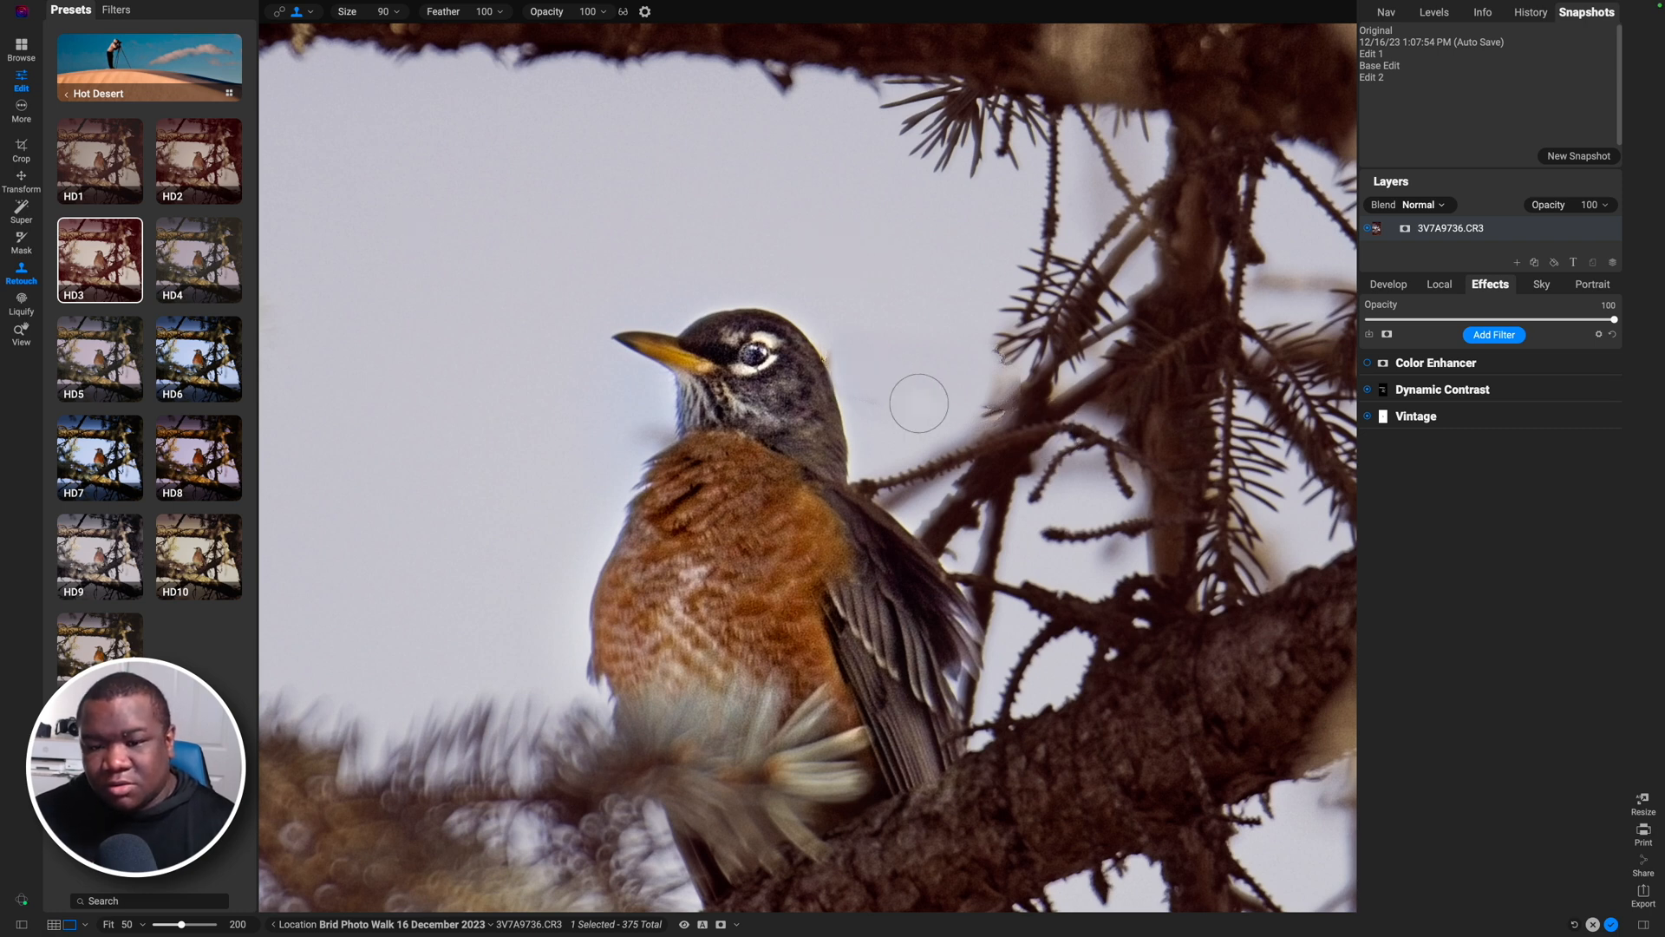
left_click_drag(882, 406, 845, 341)
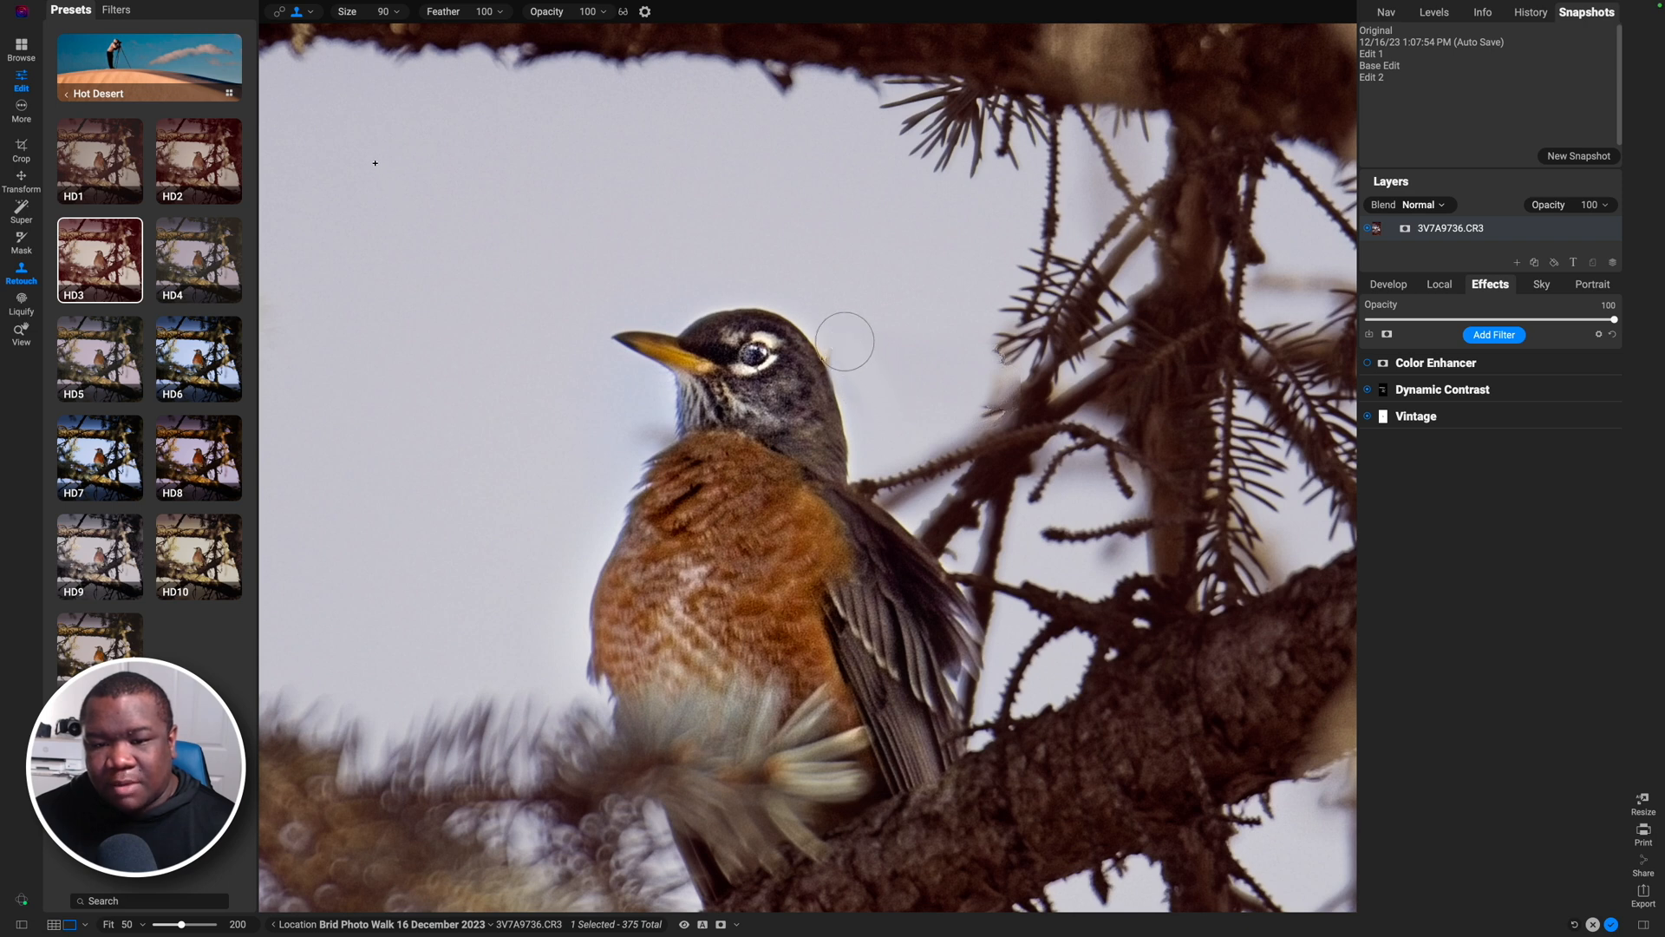
Step: Reduce the Clone Stamp size to 40 for finer cleanup along the back edge of the bird's head
key("bracketleft")
key("bracketleft")
key("bracketleft")
key("bracketleft")
key("bracketleft")
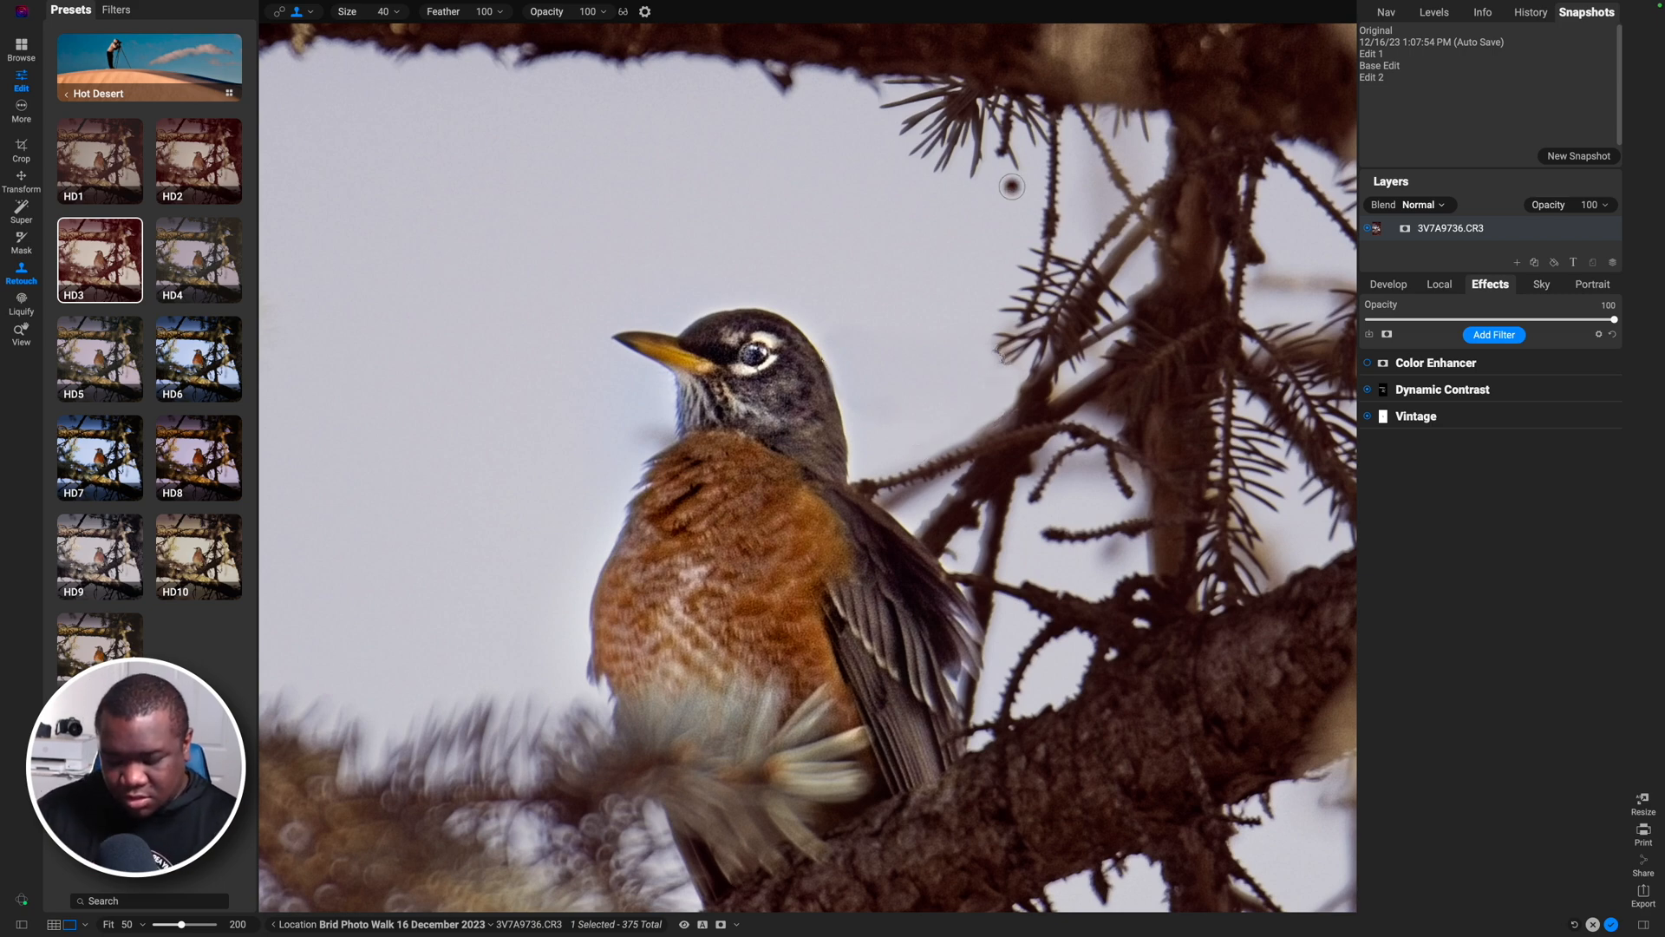
Step: Leave retouching with the whole photo fitted in view and expand the photo layer to reveal its Retouching entry
key("super+0")
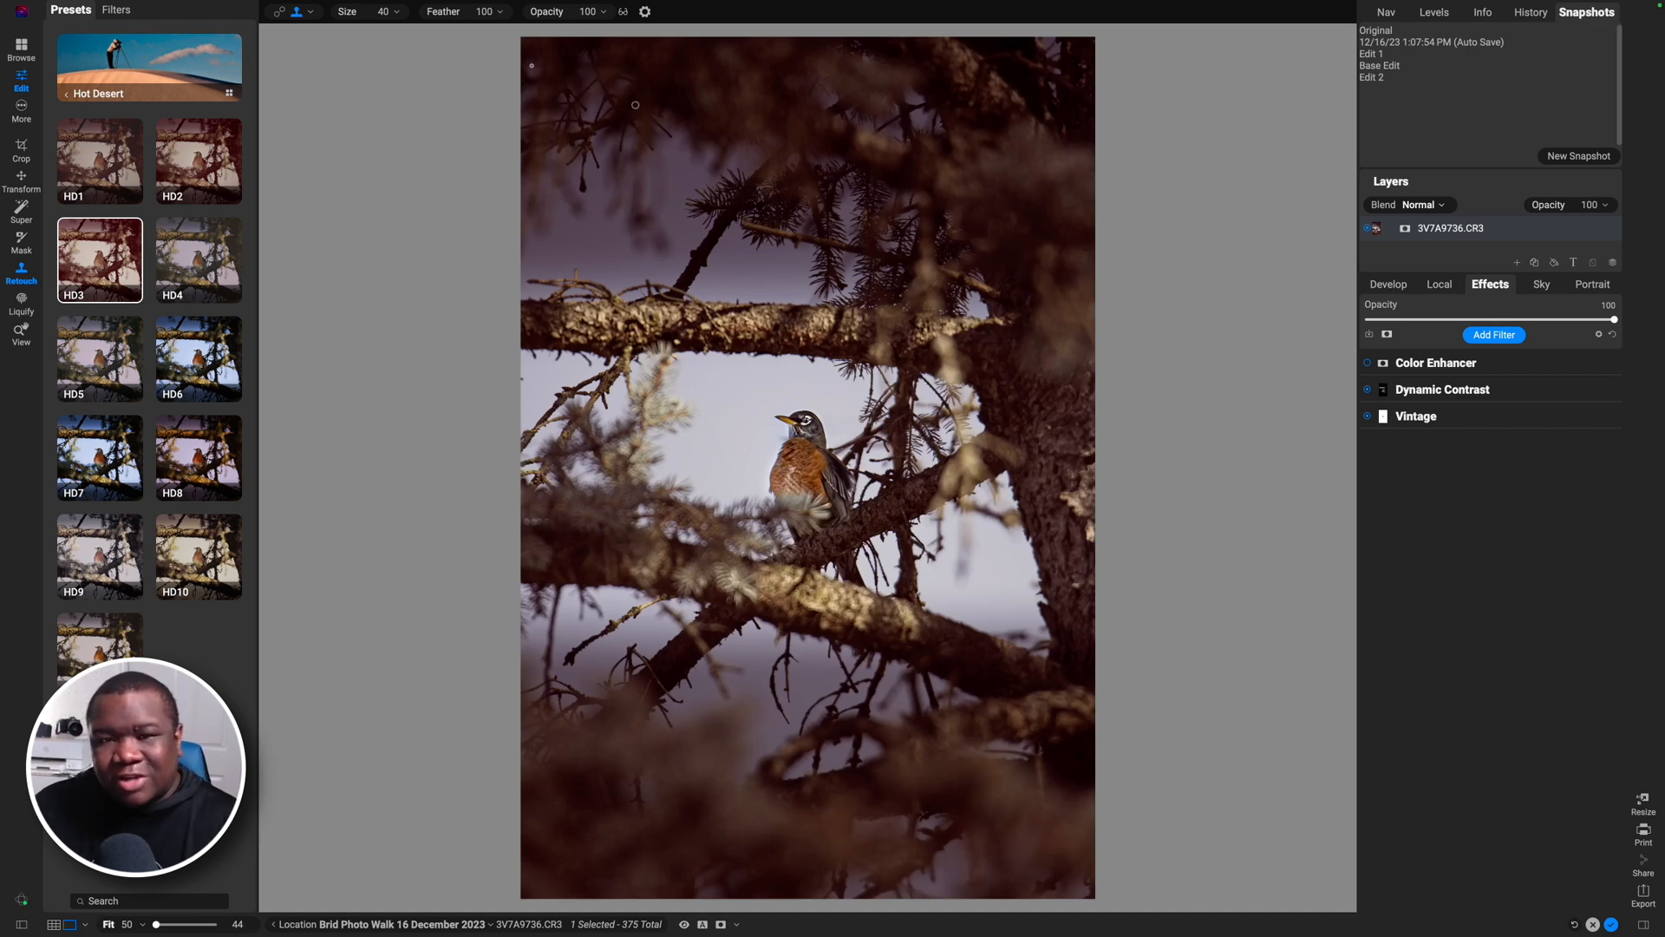
left_click(20, 334)
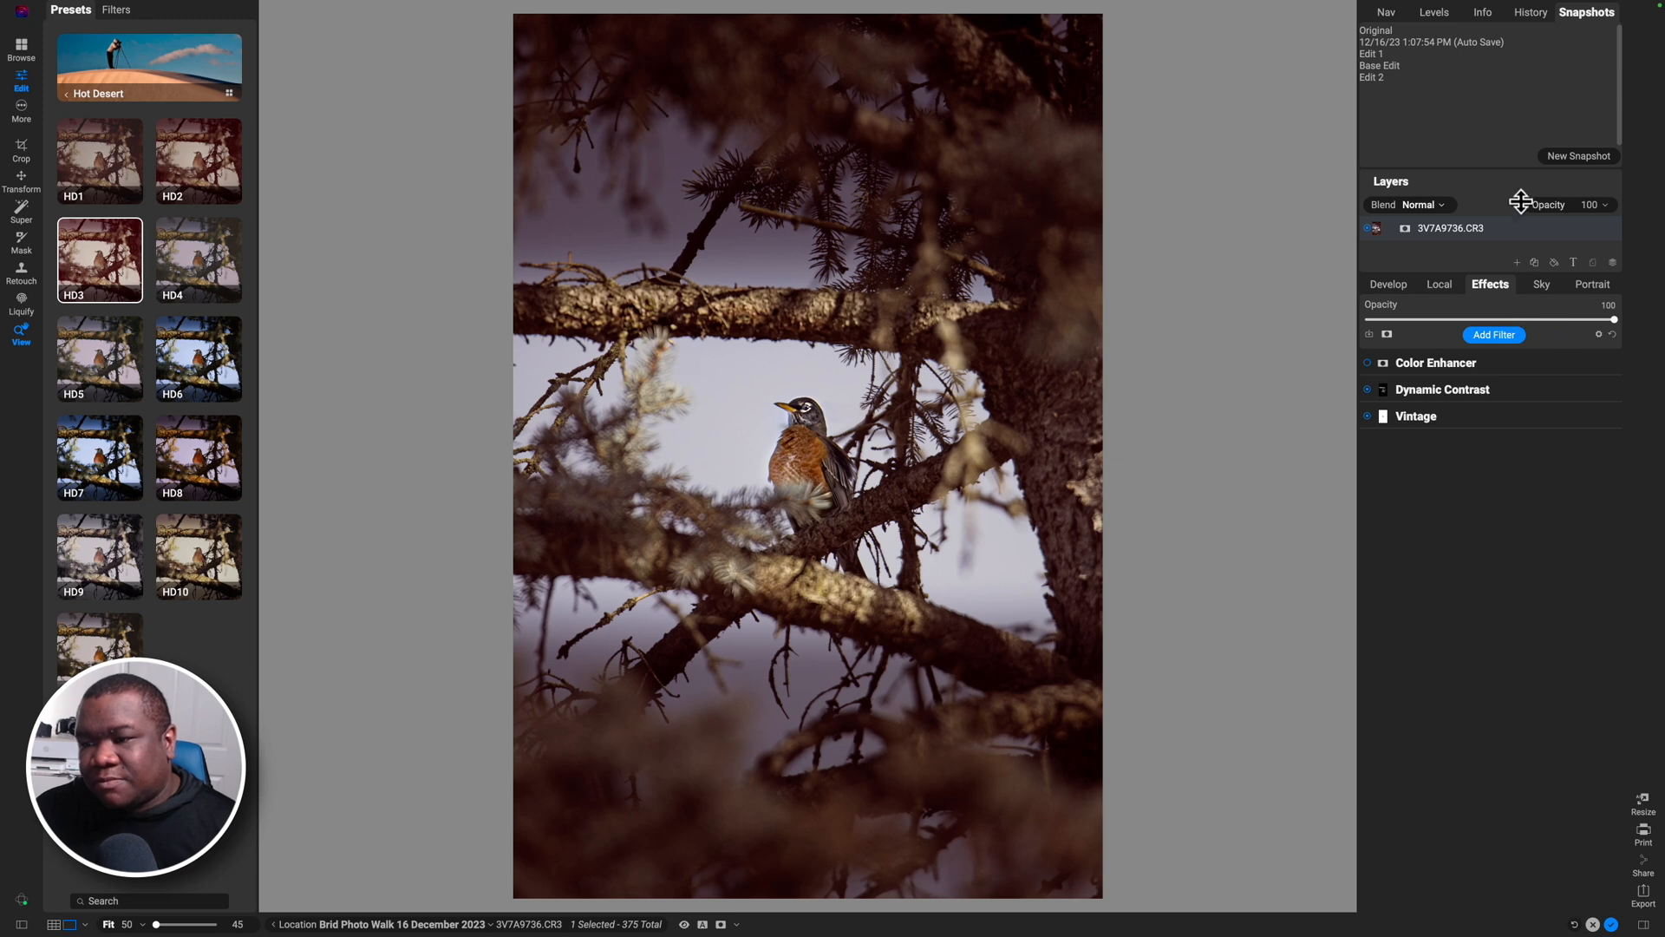
left_click(1610, 229)
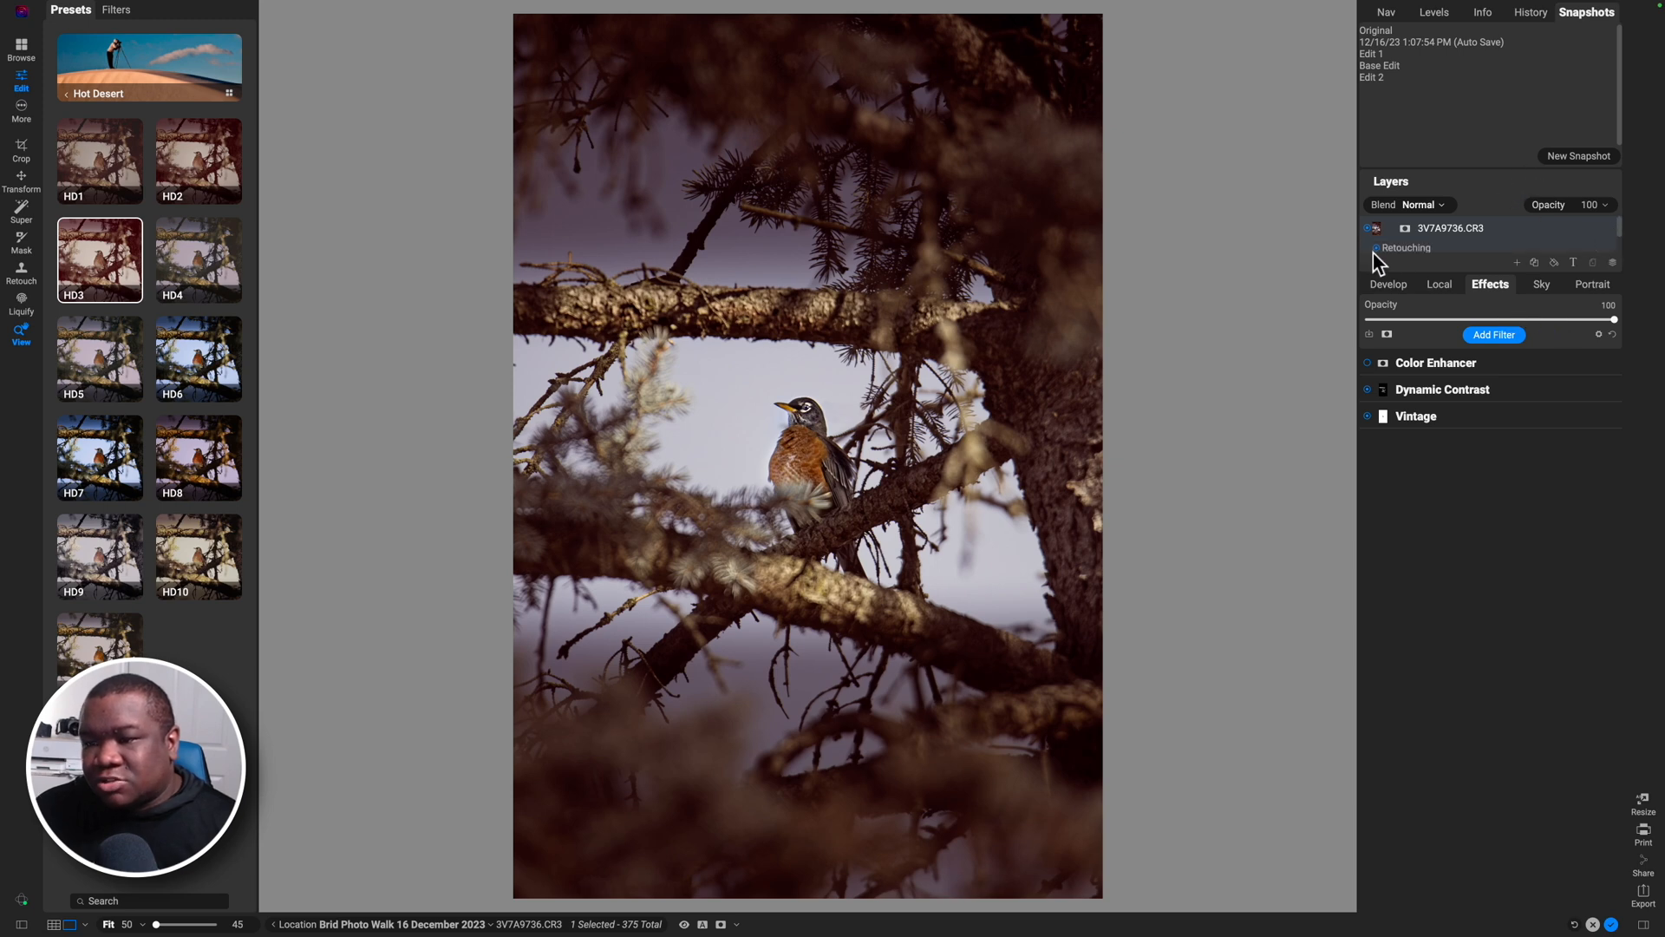